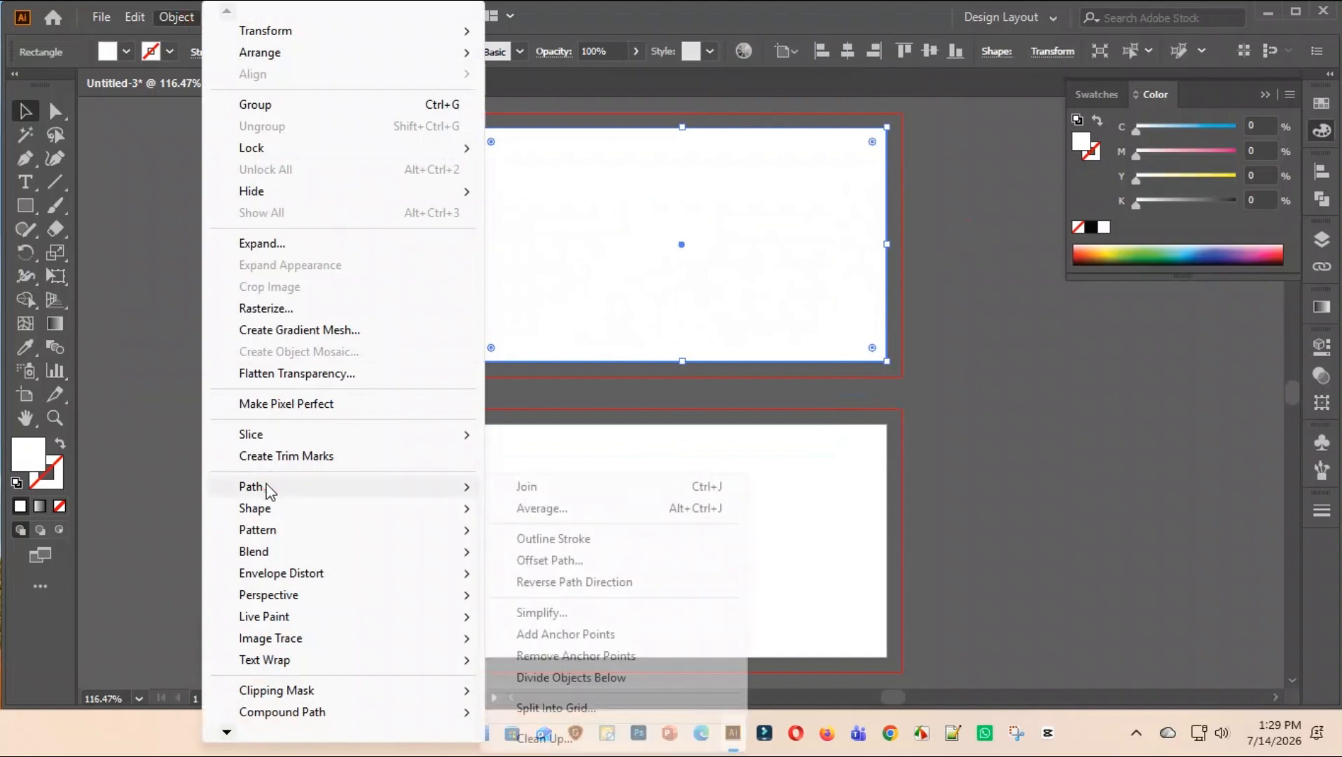
Offset the upper card's rectangle inward by -0.125 in with miter joins
click(554, 560)
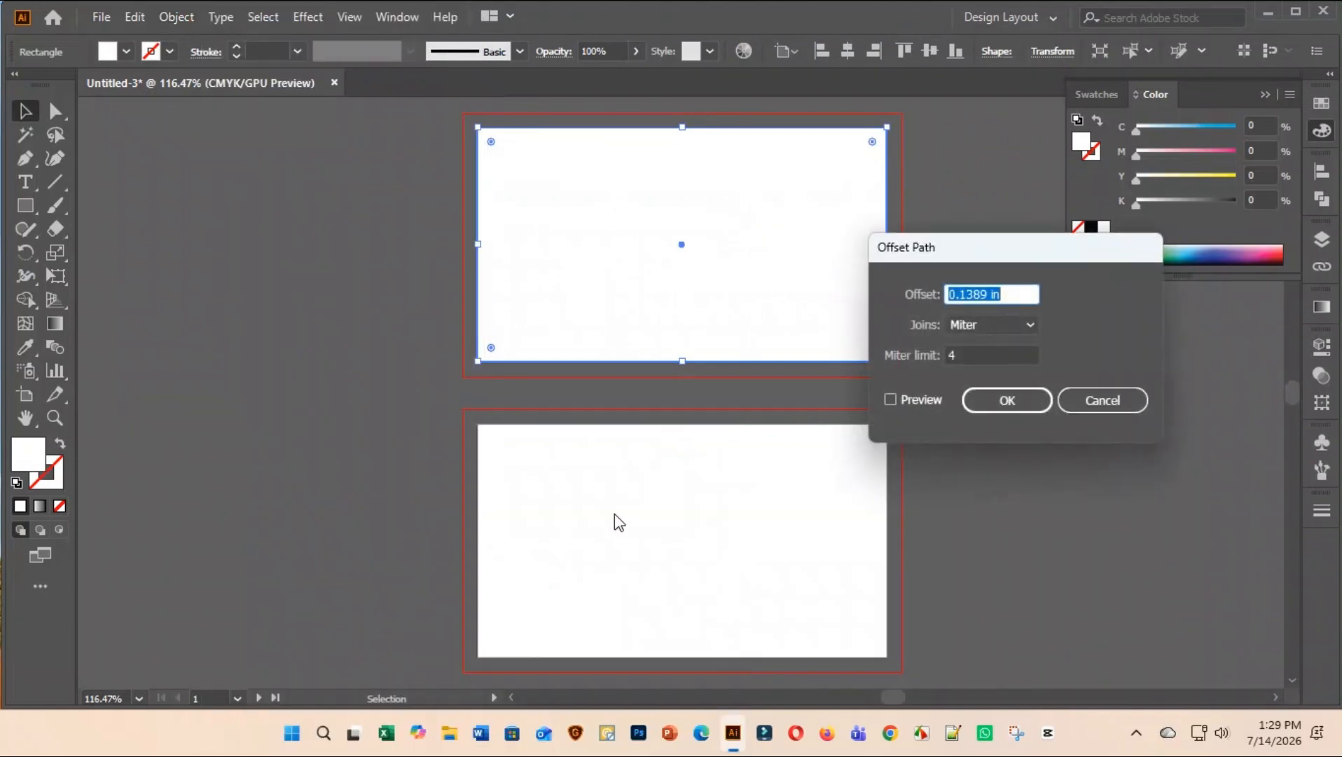
drag(959, 294, 1065, 299)
text(25)
key(BackSpace)
key(BackSpace)
text(125)
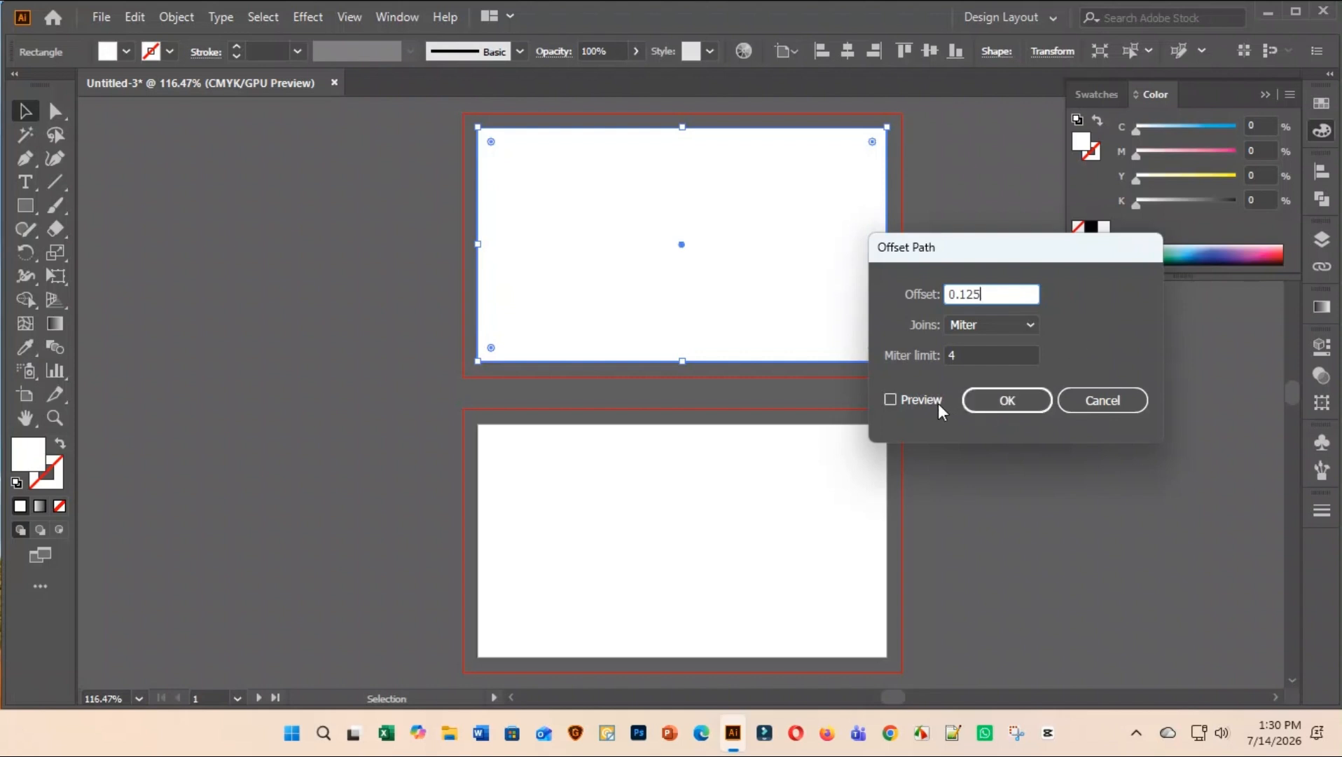
click(917, 401)
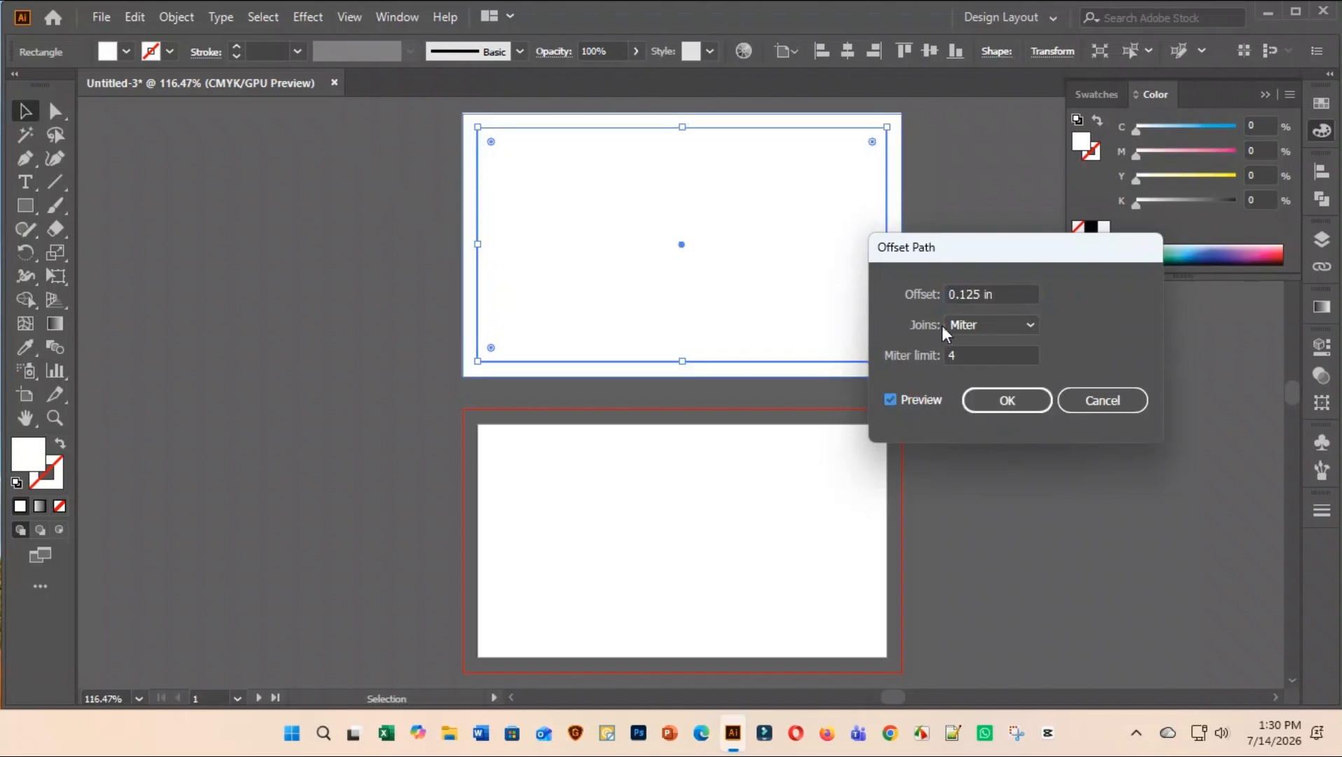
click(949, 294)
text(-)
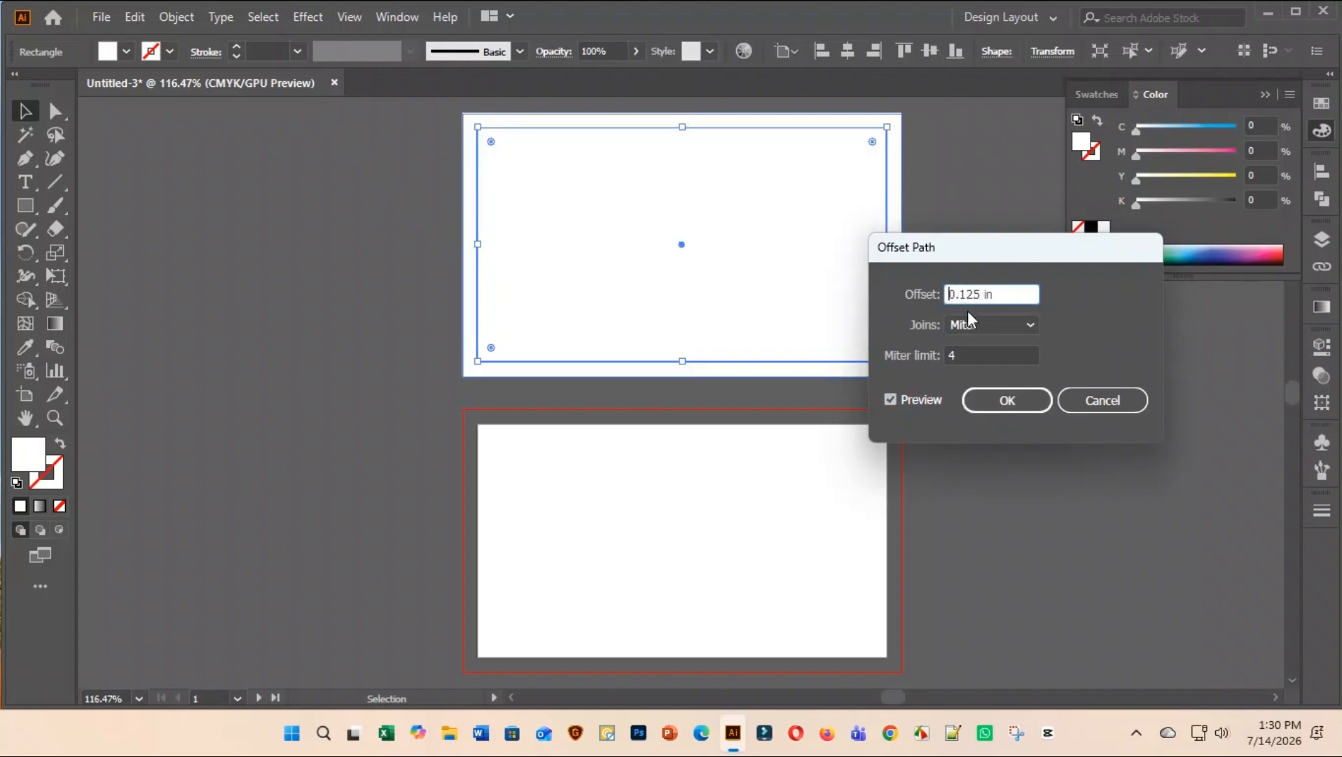
click(935, 398)
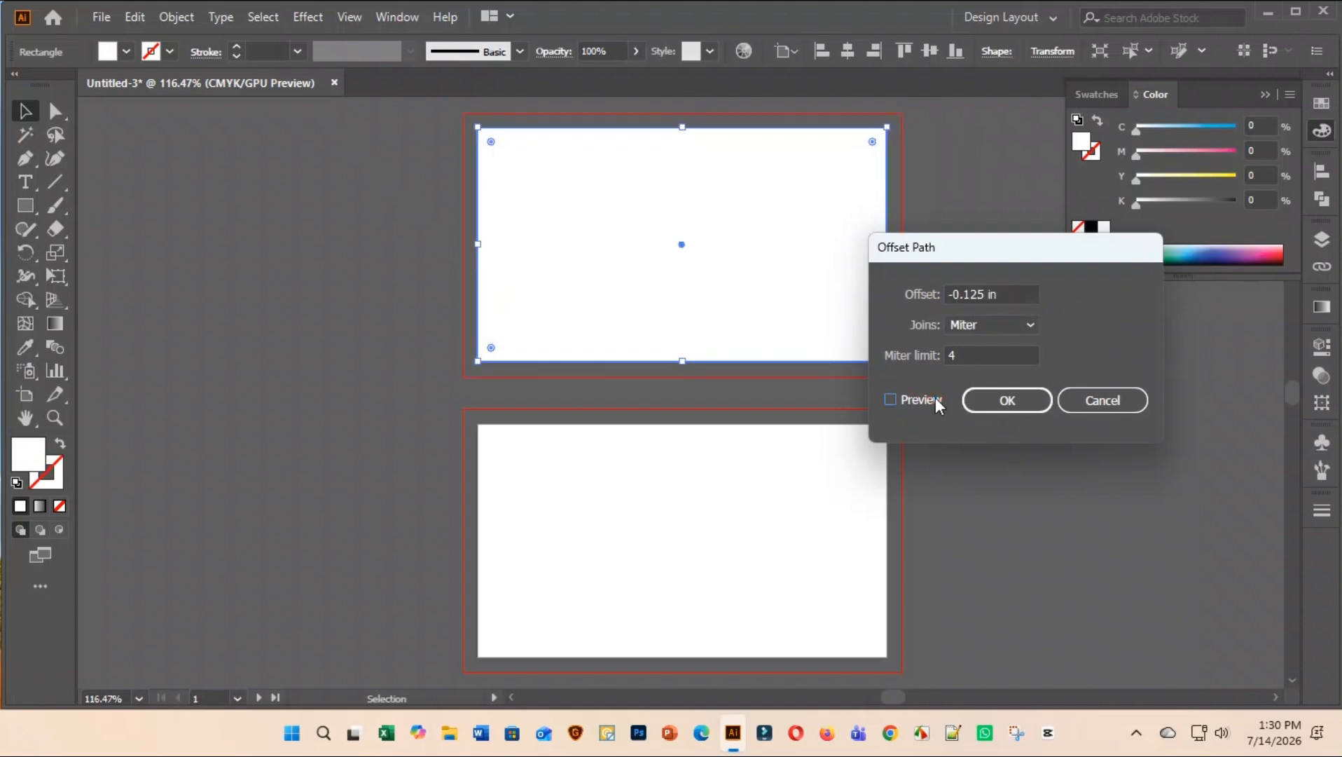
click(1009, 403)
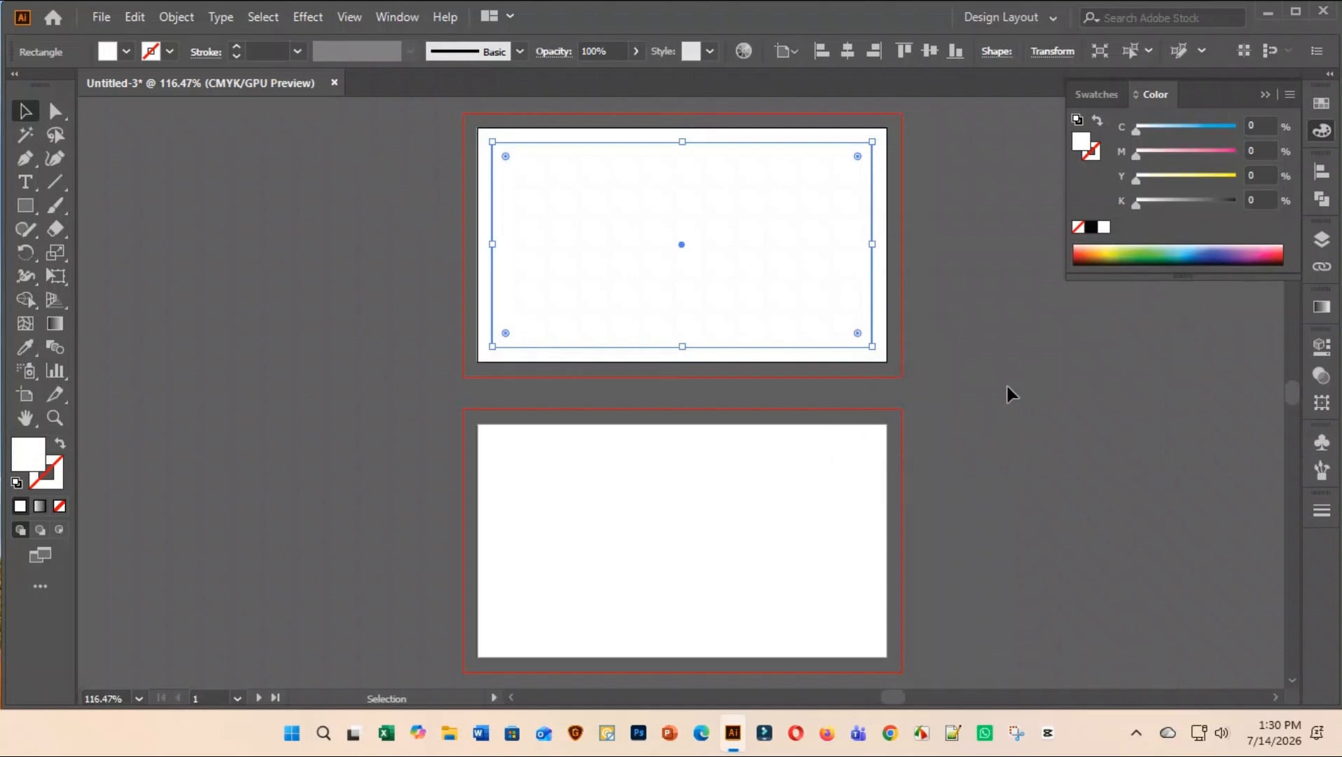
Convert the inset rectangle on the upper artboard into guides
right_click(754, 262)
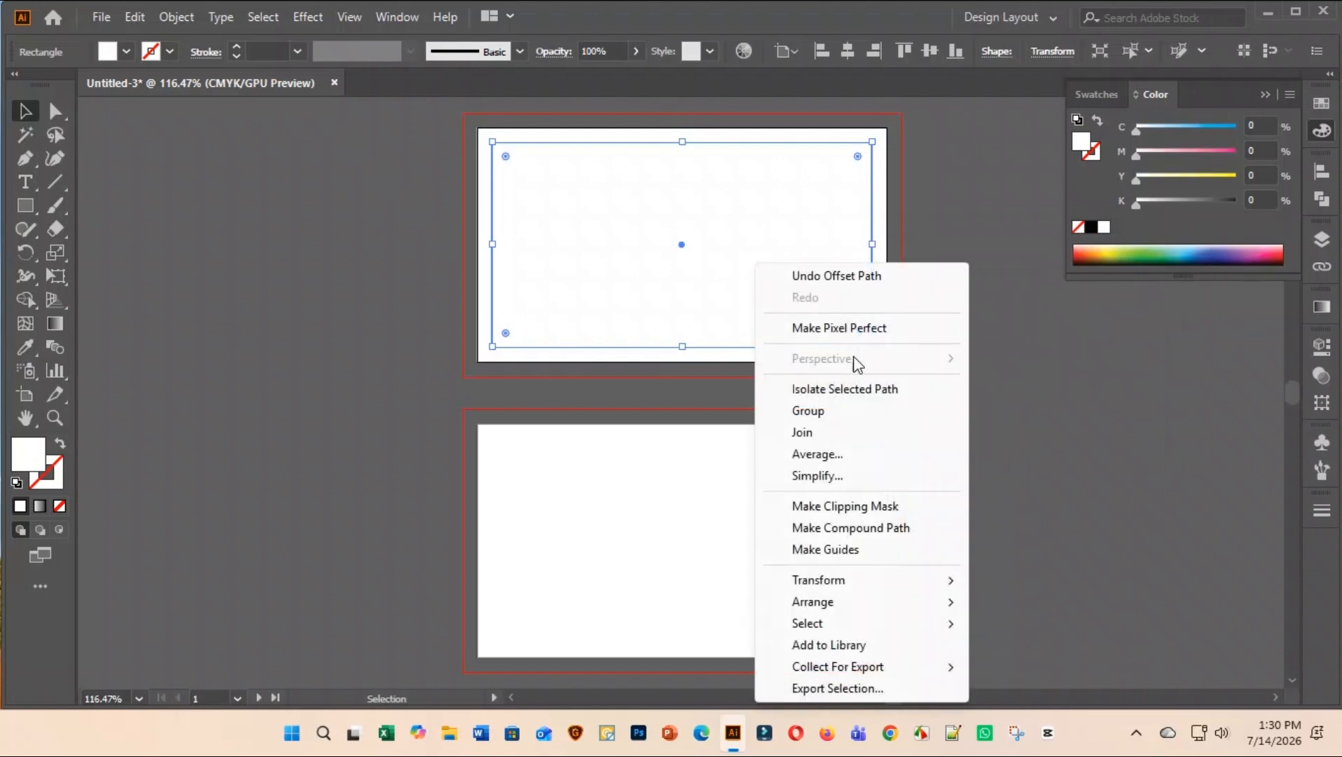
click(831, 548)
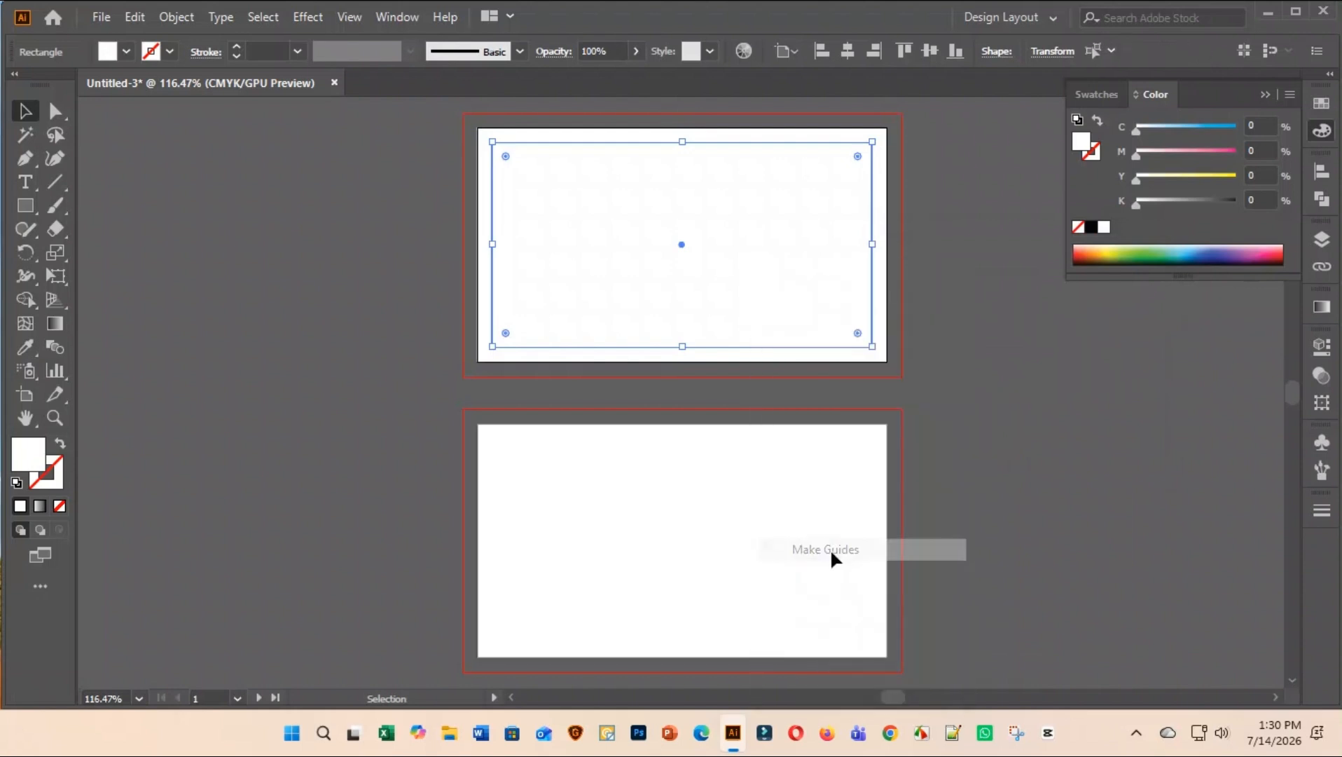
Offset the upper card's original rectangle outward by 0.125 in to fill the bleed area
click(884, 182)
click(107, 20)
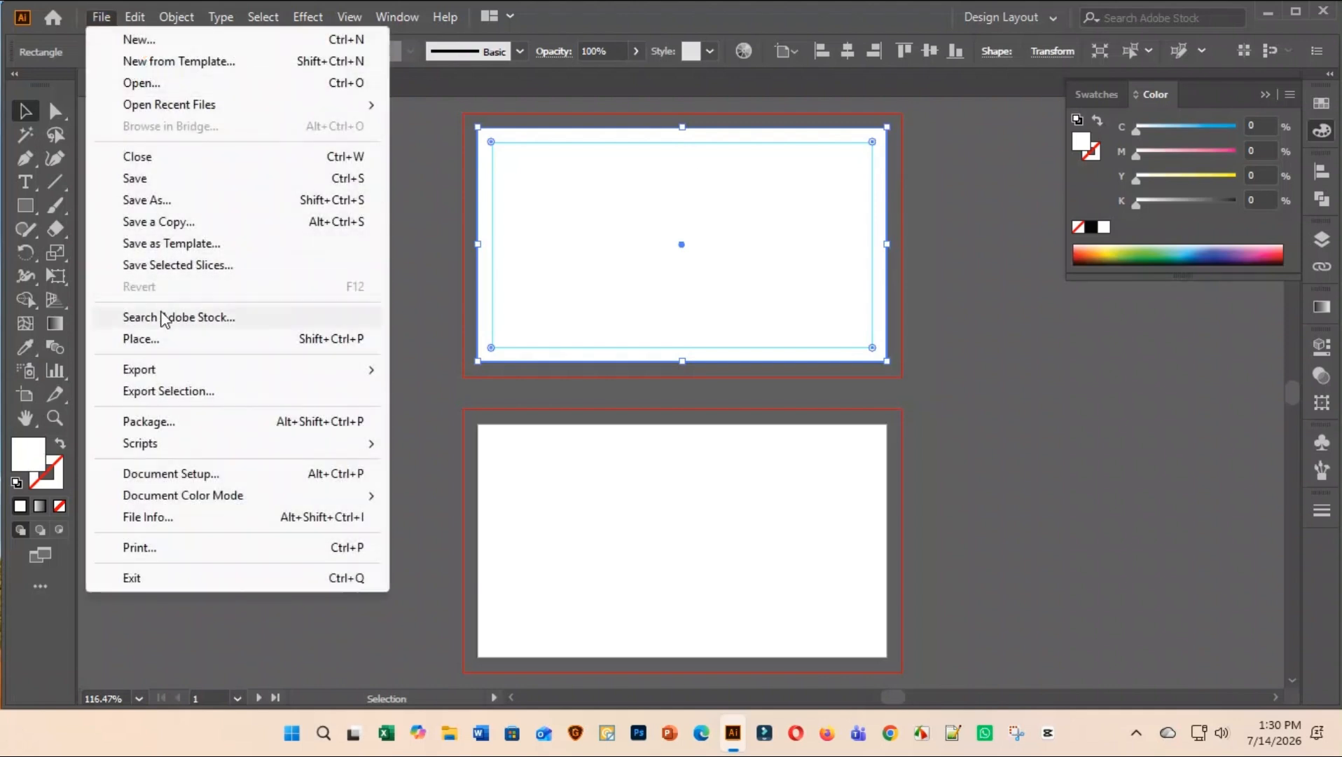
mouse_move(144, 15)
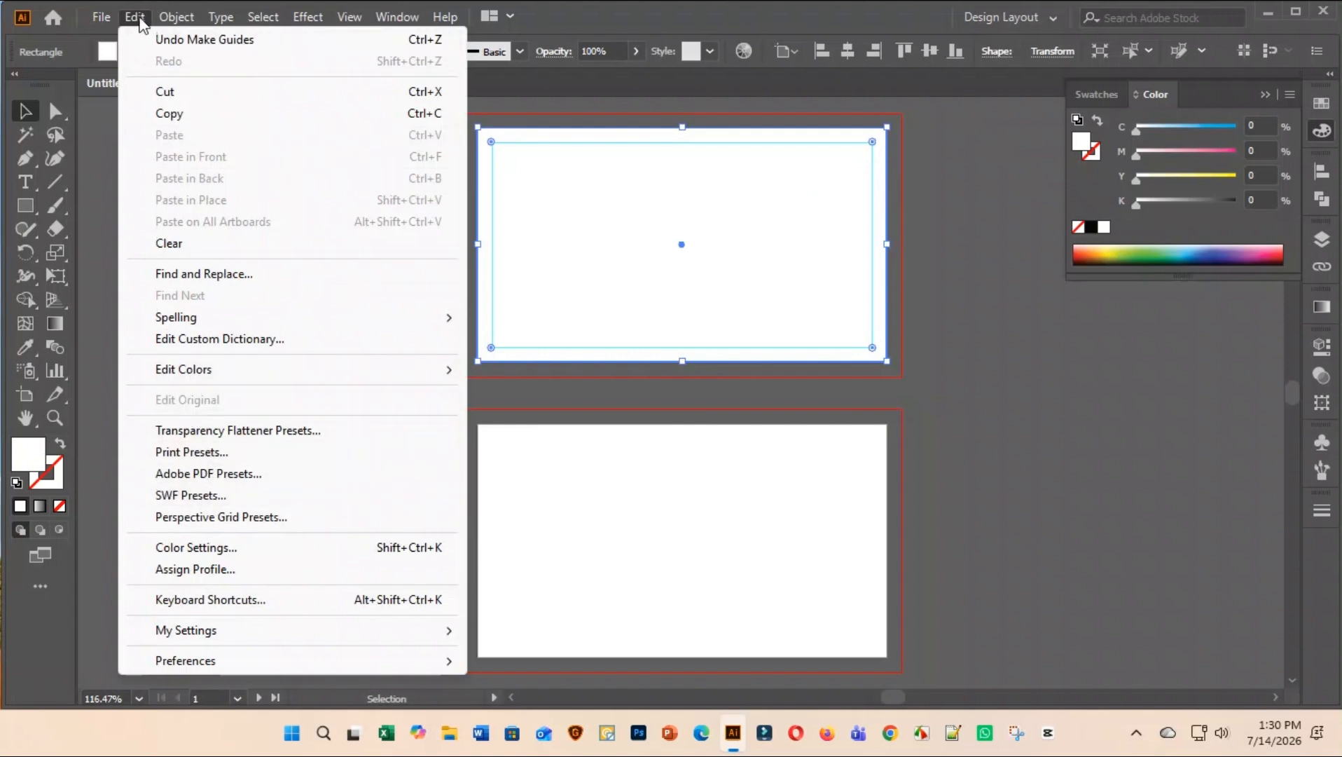
click(922, 202)
click(871, 131)
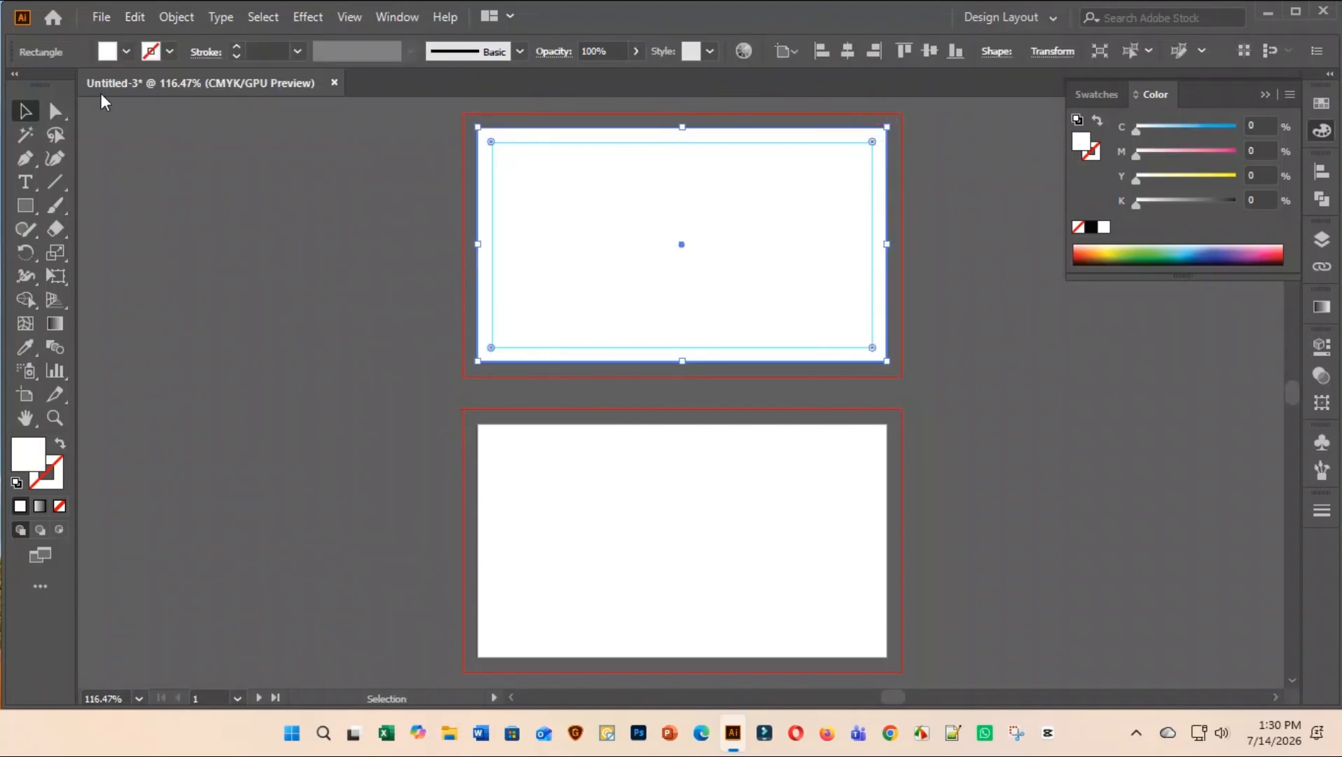
click(141, 19)
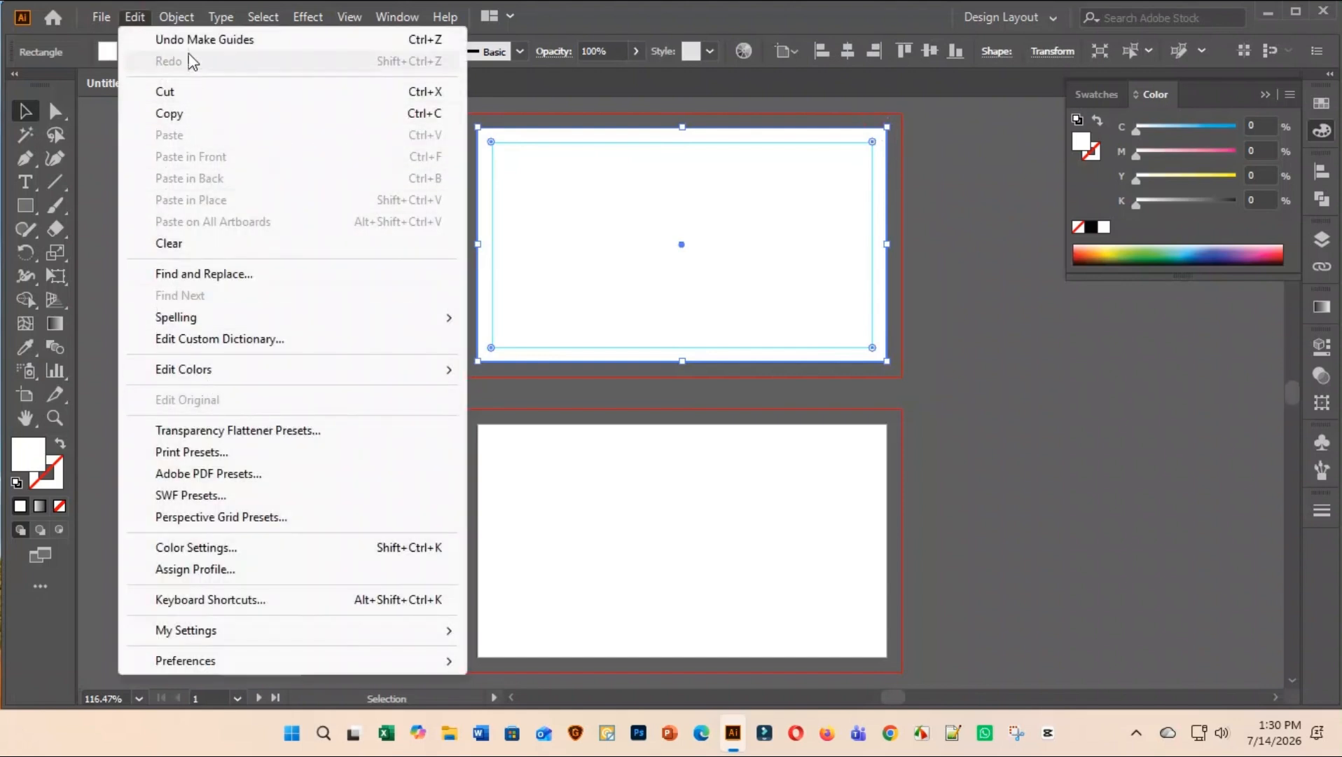
mouse_move(177, 17)
mouse_move(242, 487)
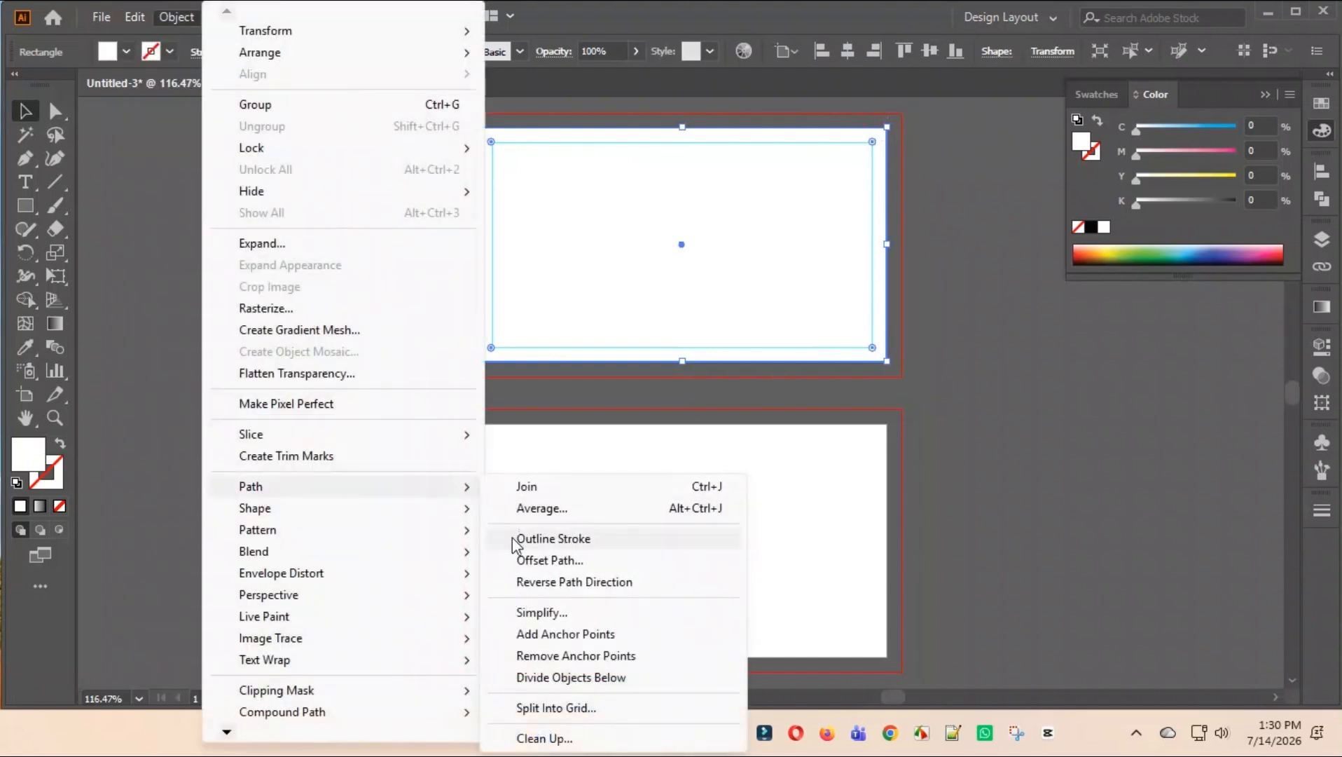
click(536, 560)
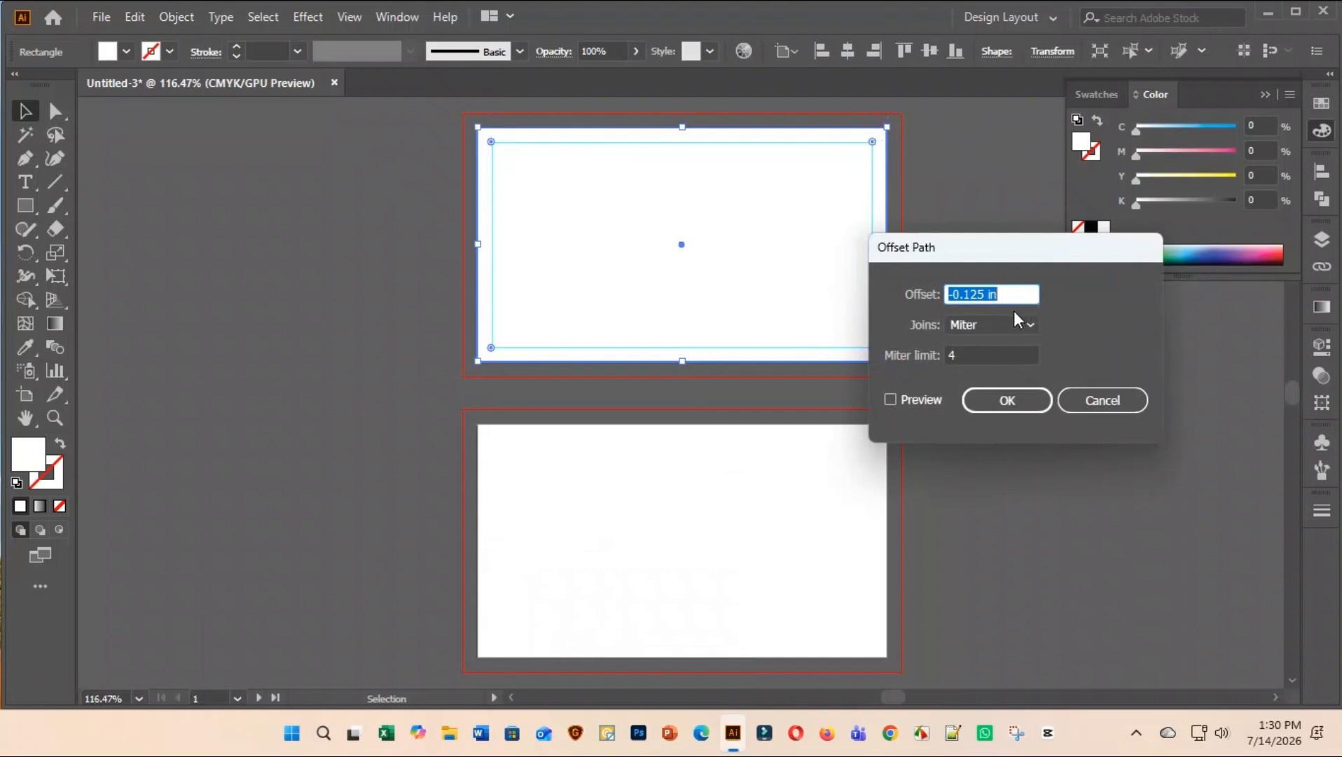
click(950, 294)
key(Delete)
click(1023, 405)
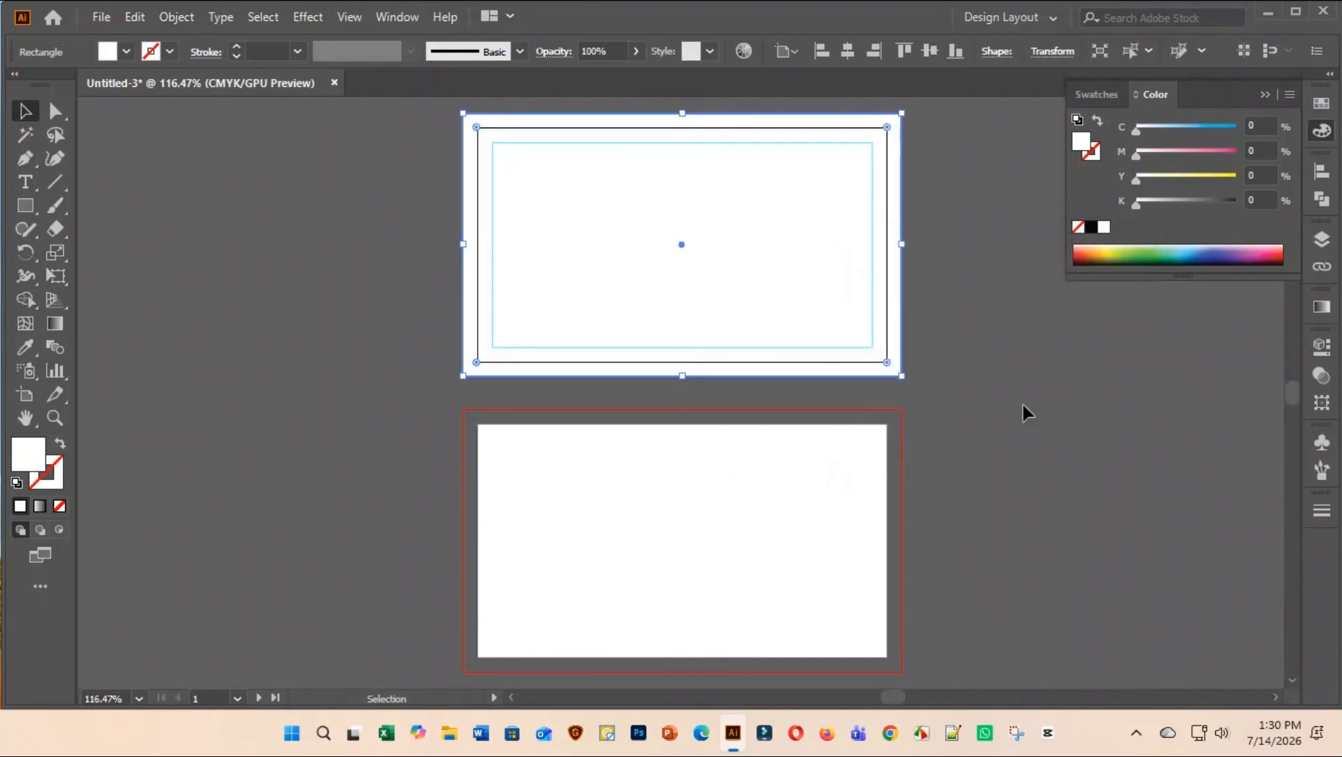
click(943, 269)
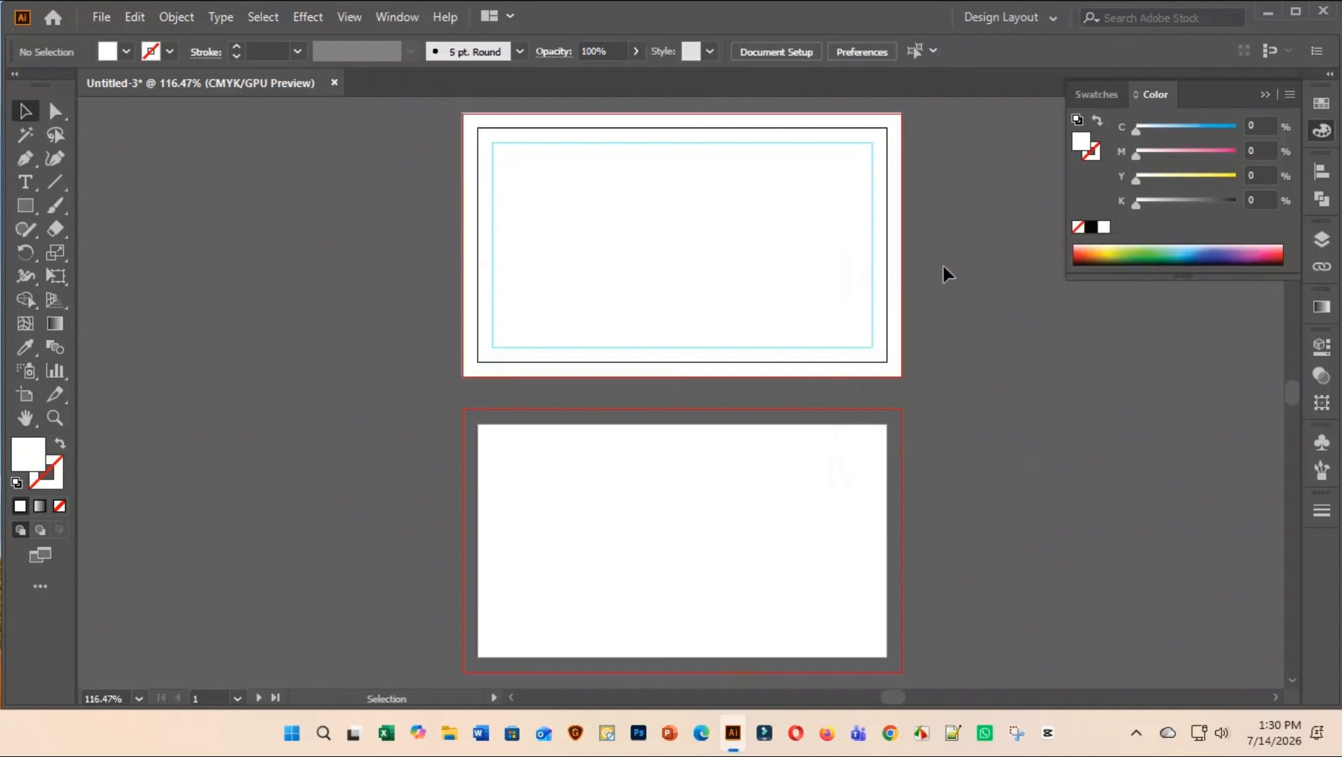
click(879, 173)
click(884, 181)
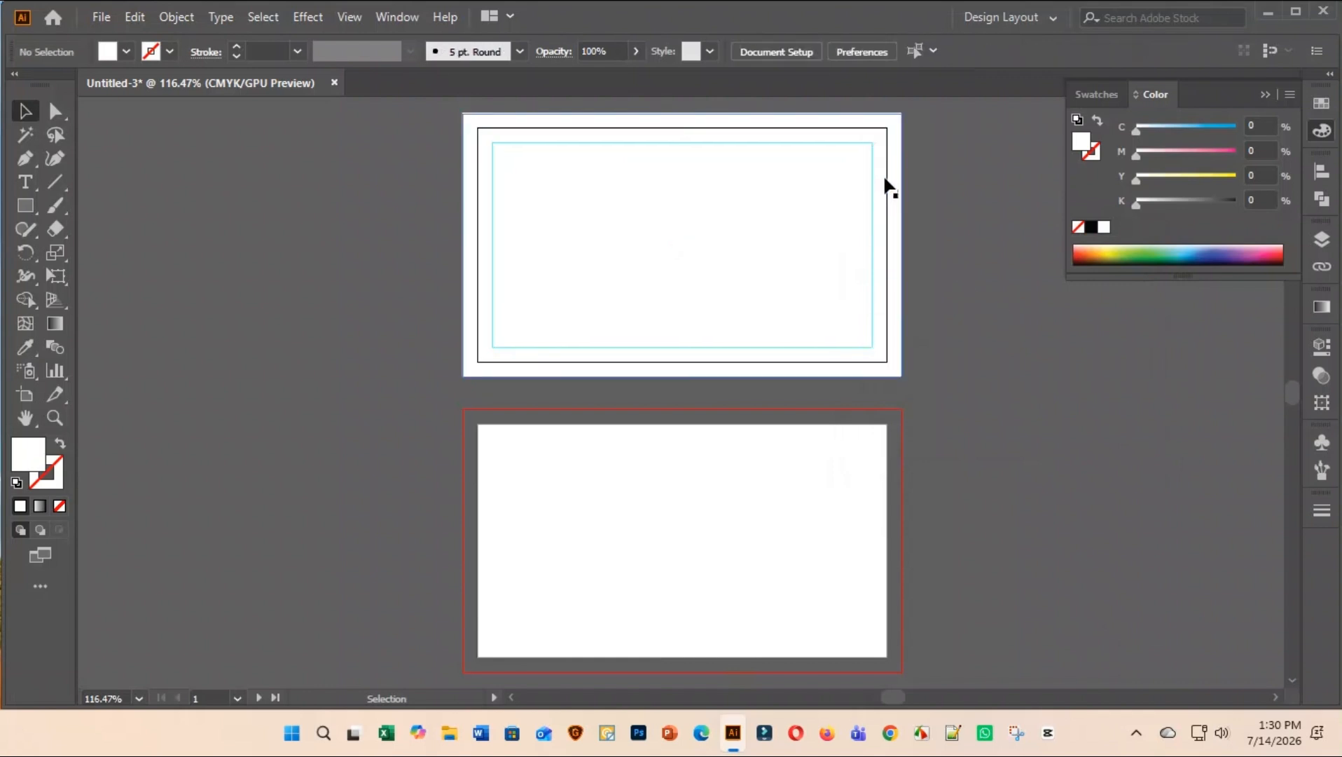
drag(987, 113, 604, 327)
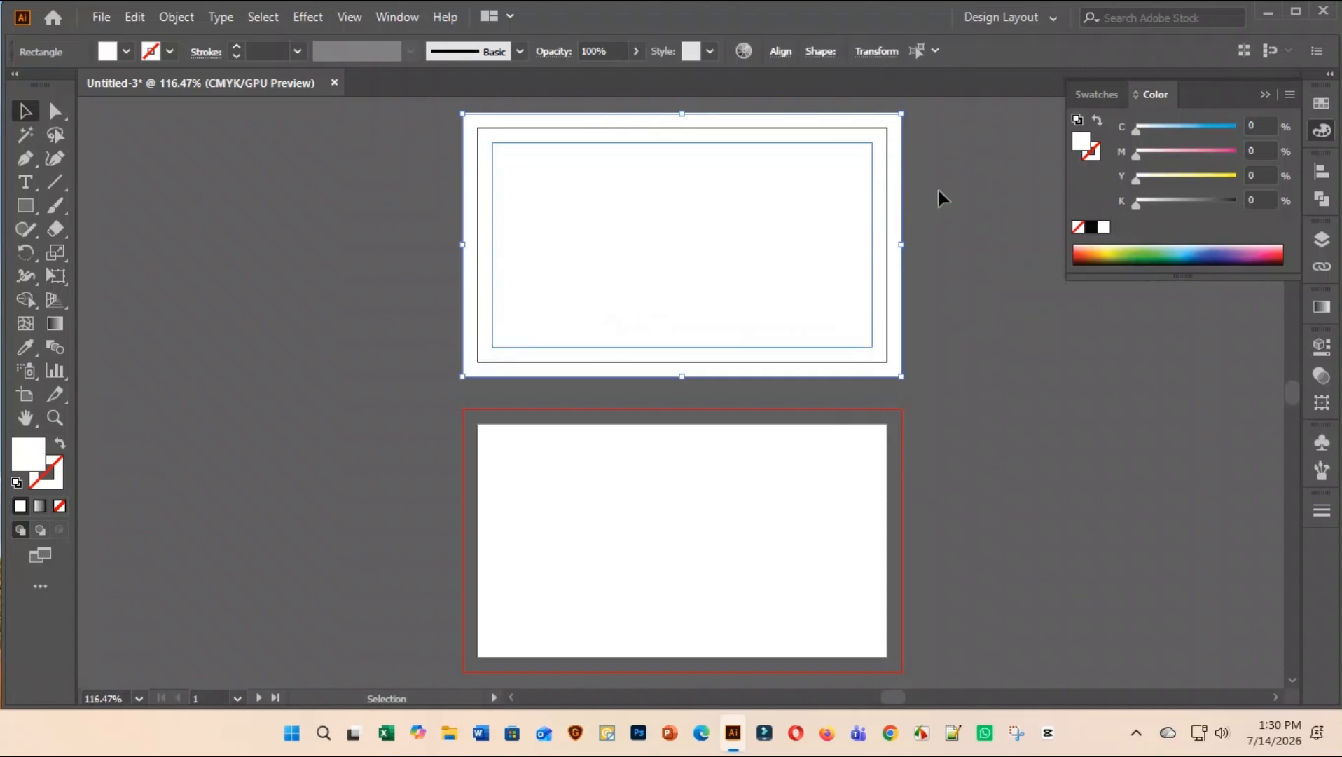
click(781, 53)
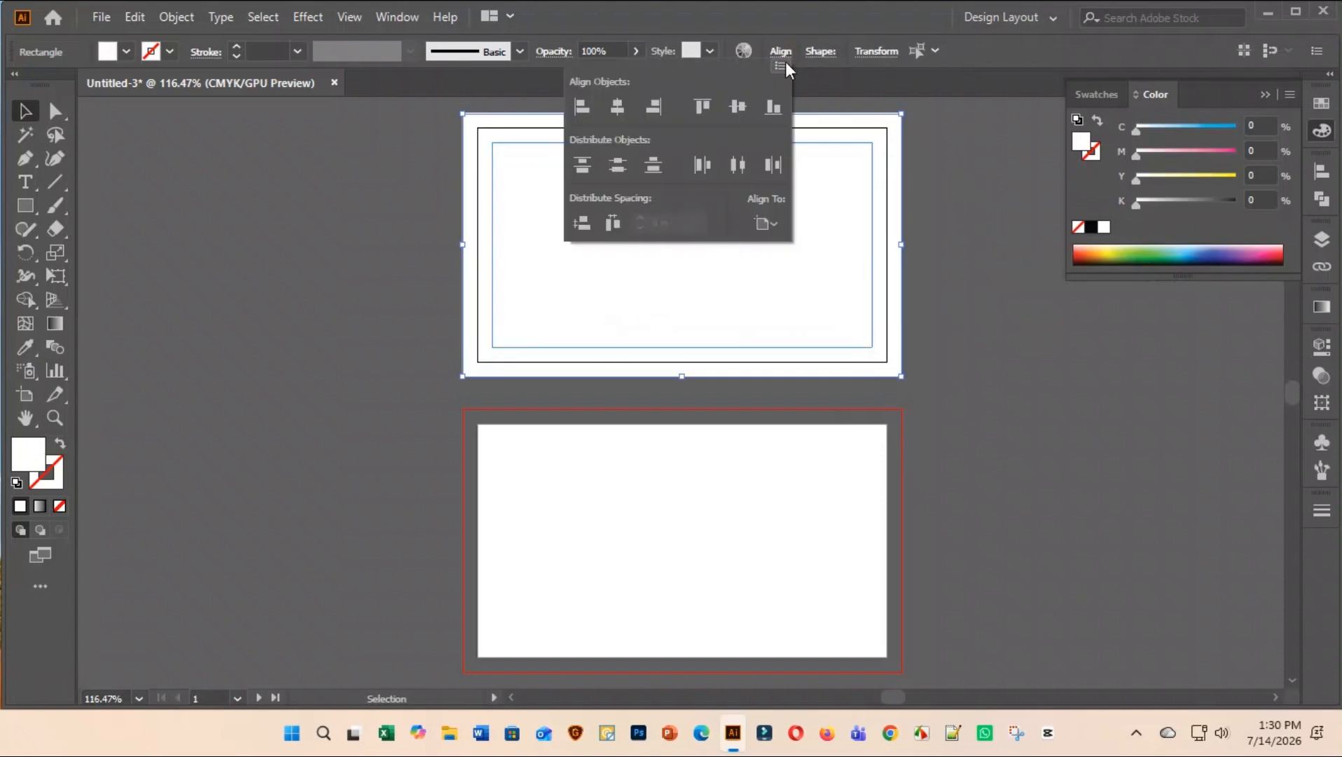
click(944, 211)
click(963, 216)
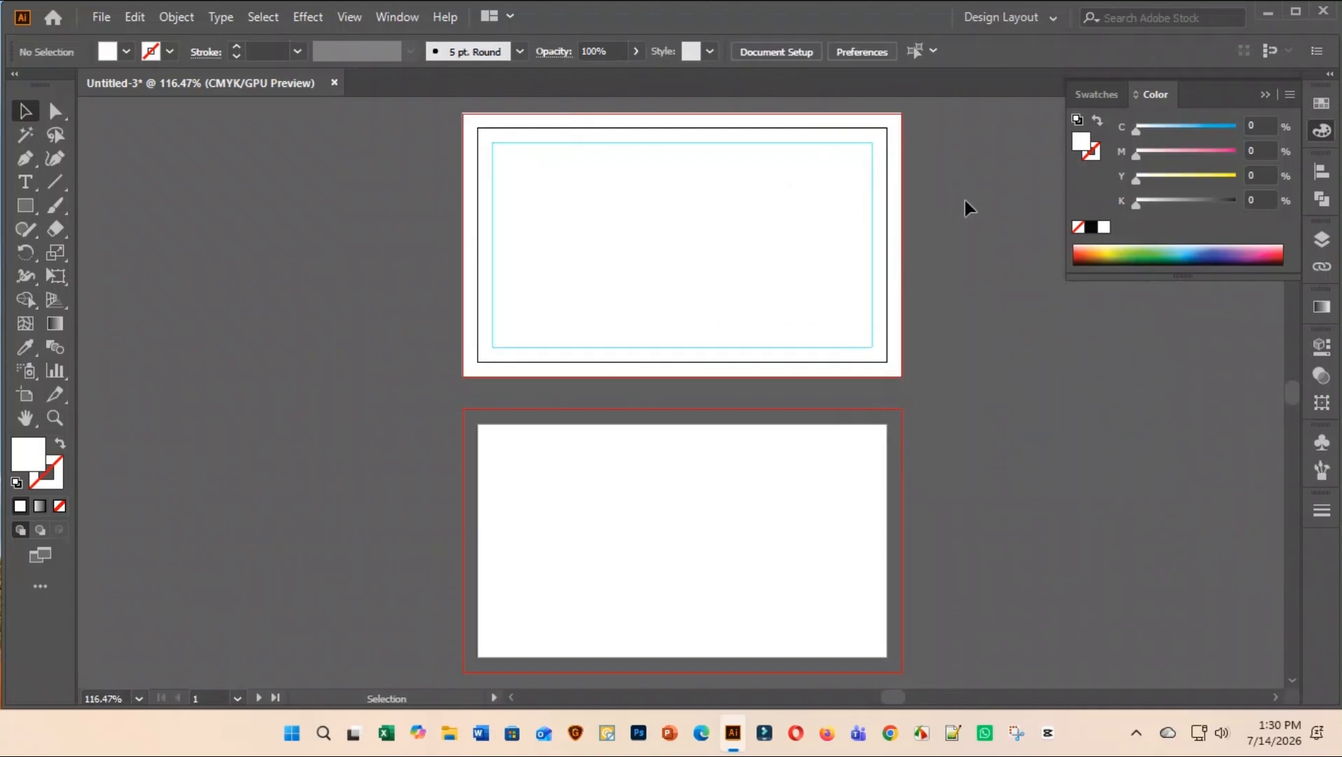
Draw a closed wave shape with the Pen tool across the lower part of the upper card, extending past the bleed on both sides
click(25, 159)
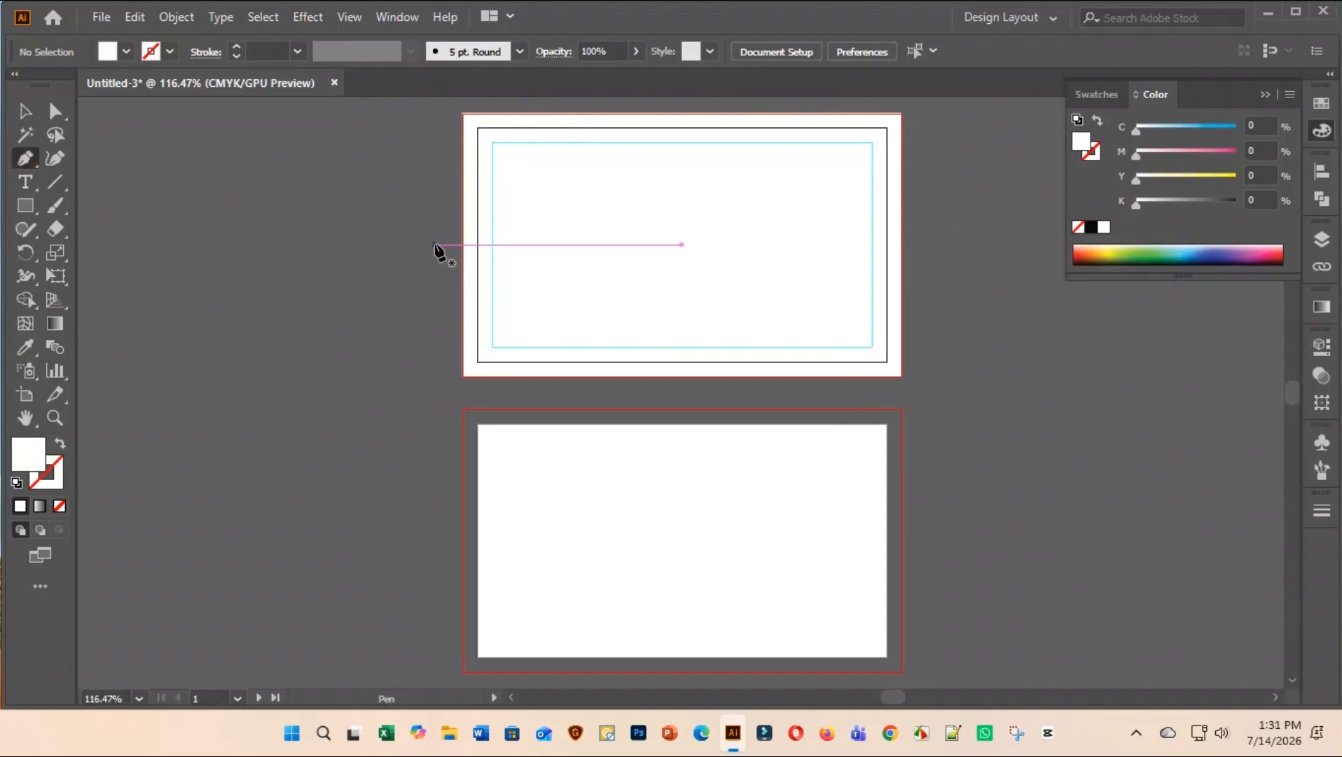
click(447, 306)
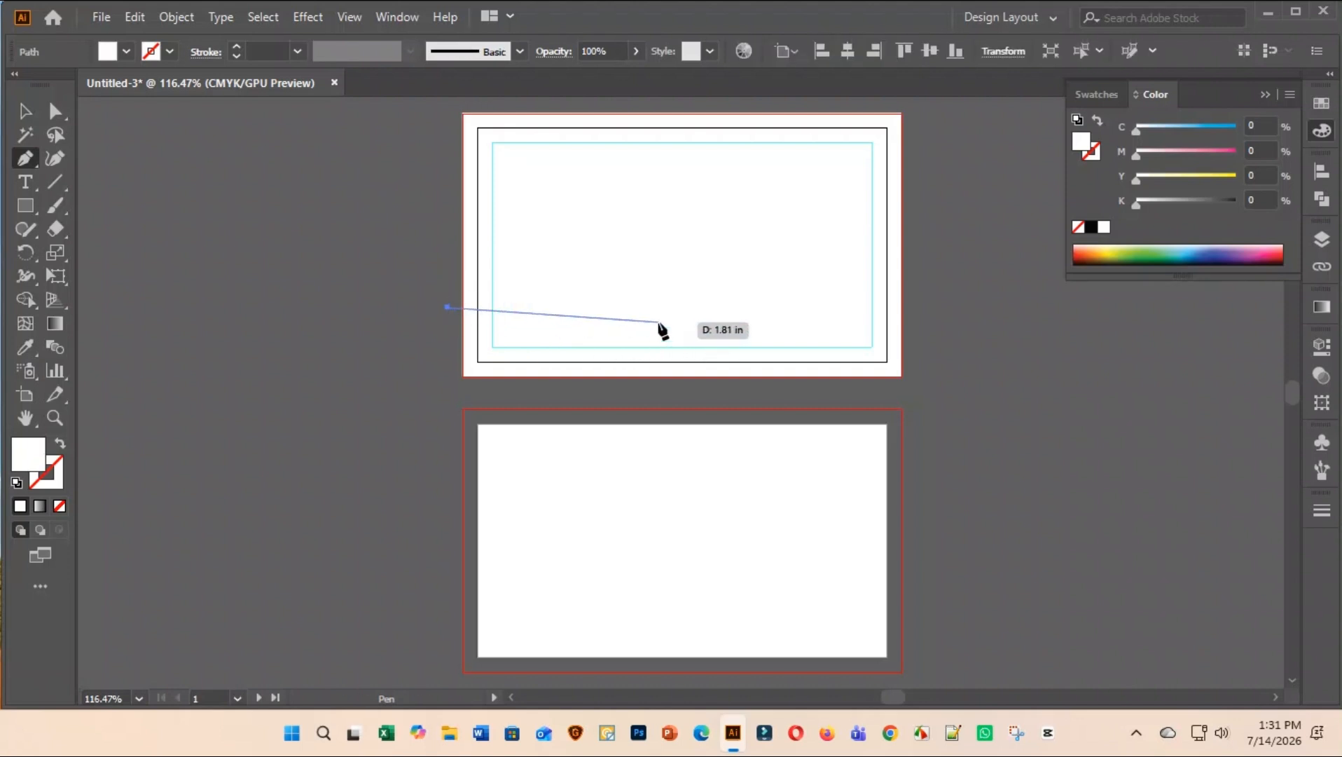
drag(658, 322, 807, 246)
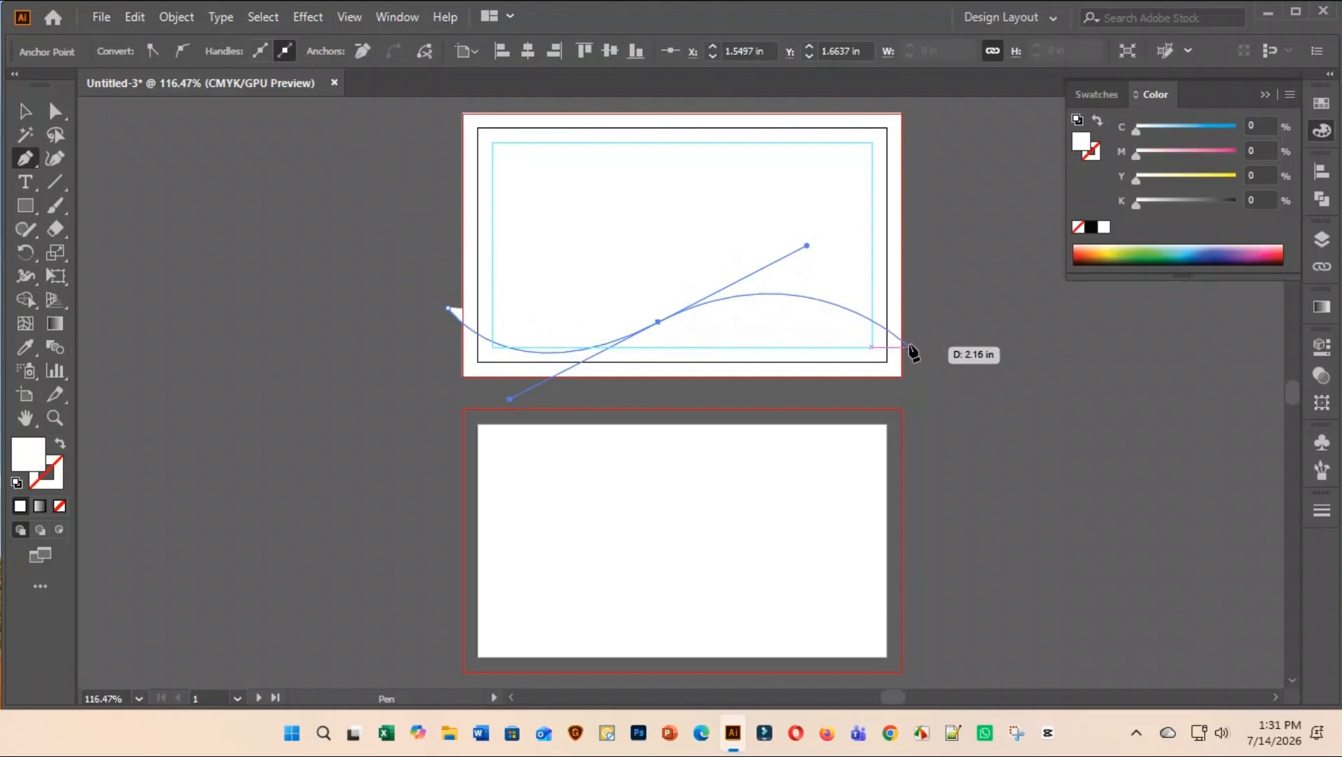
drag(909, 345, 909, 384)
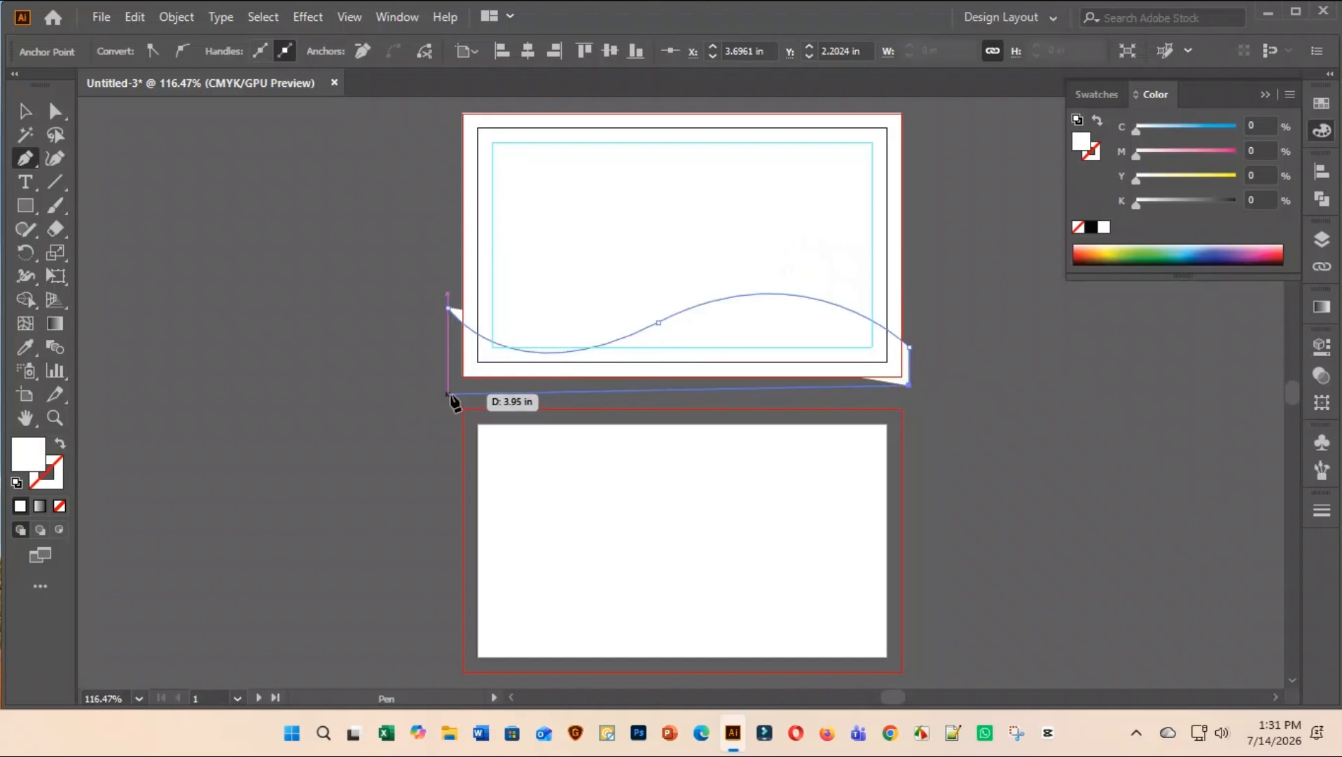
click(448, 392)
mouse_move(452, 335)
mouse_down()
mouse_move(451, 309)
mouse_move(450, 324)
mouse_up()
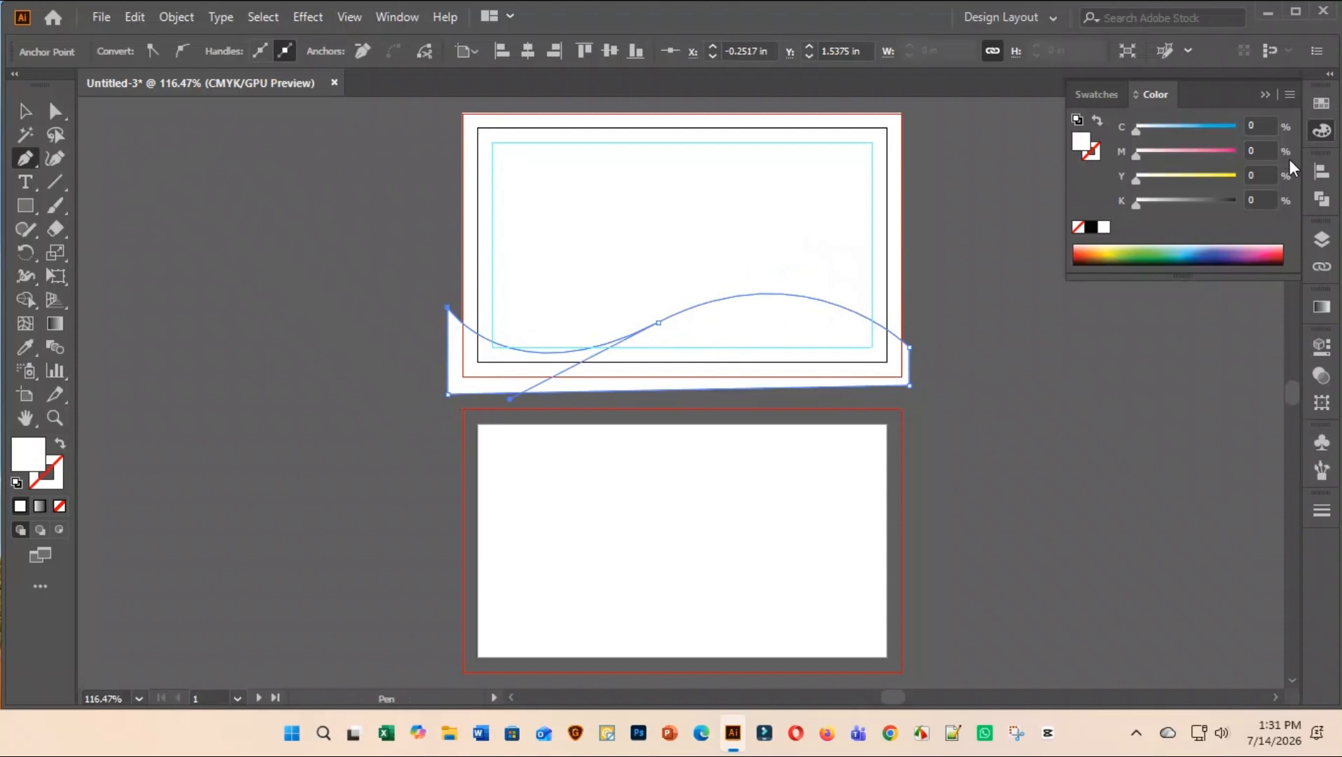
Fill the wave shape with 90% black (K 90) and deselect it
click(1261, 200)
text(50)
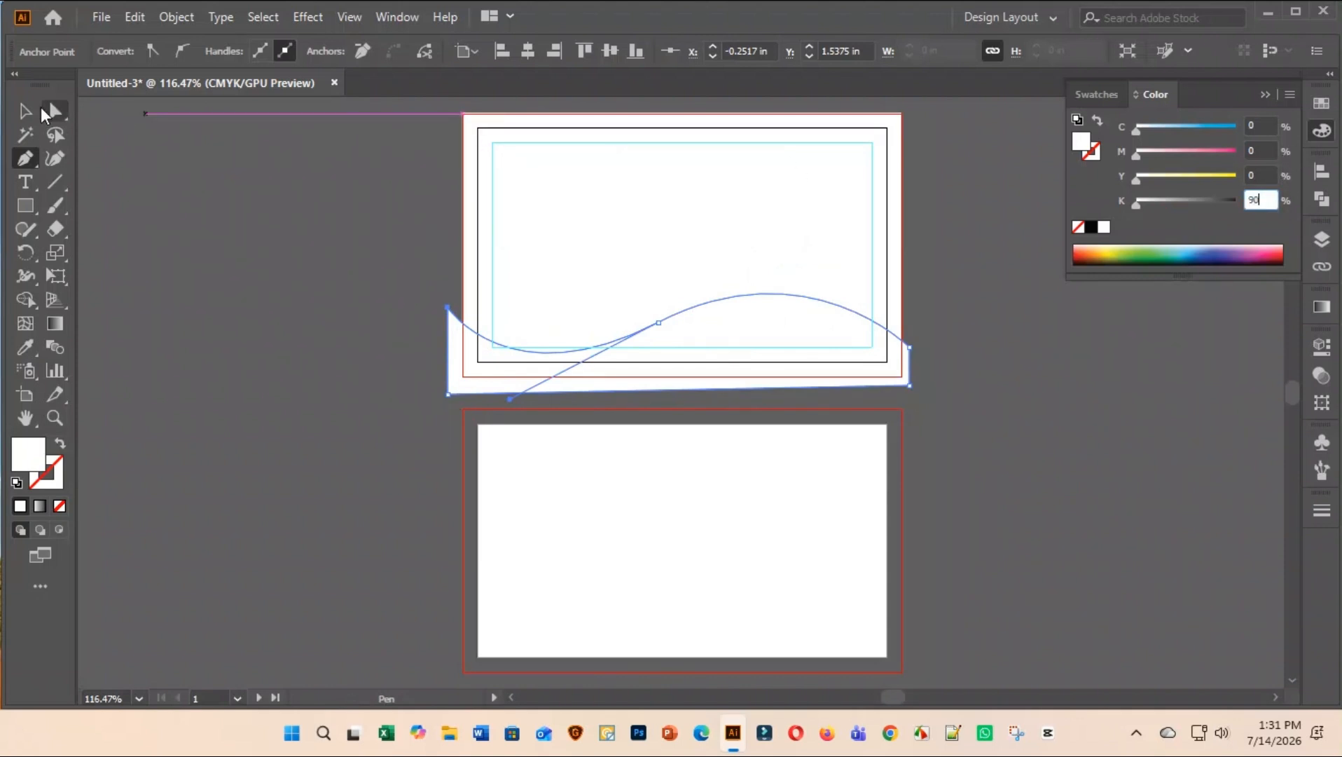
click(25, 111)
click(147, 162)
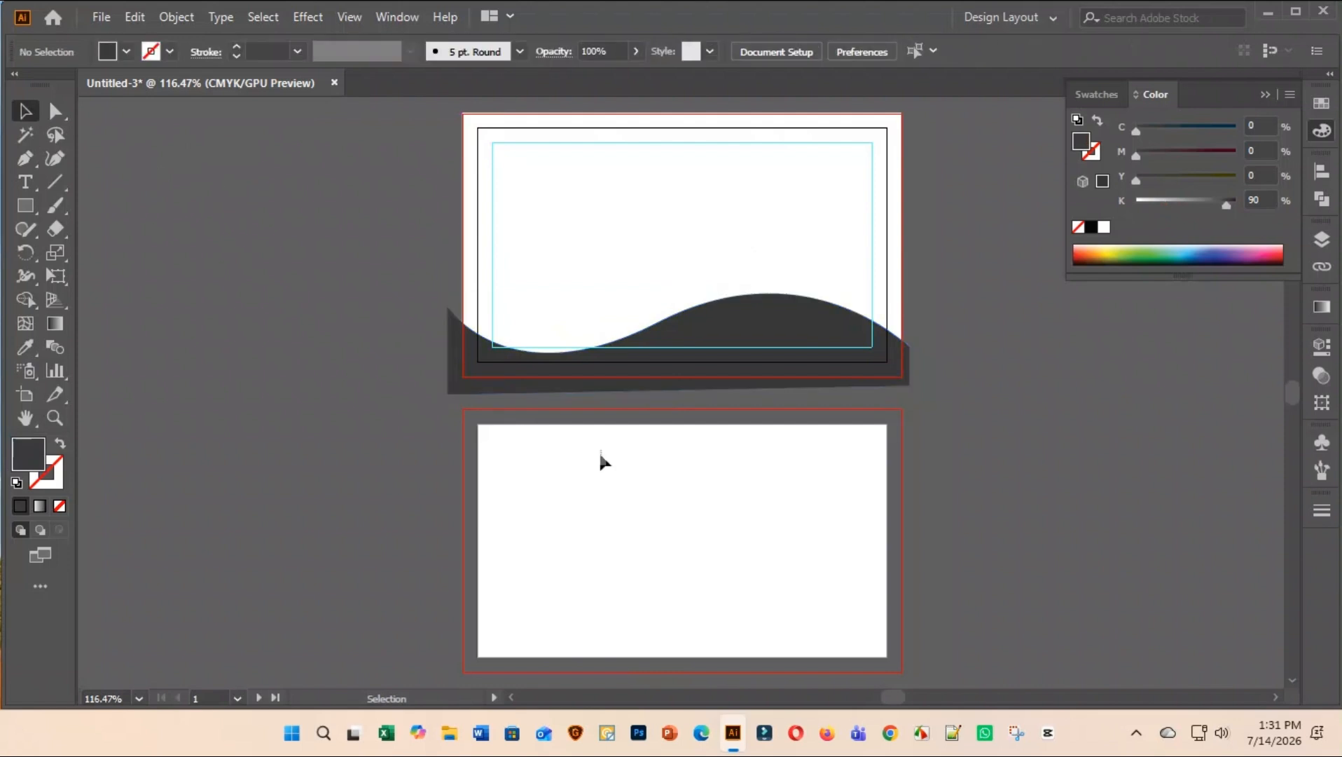
click(848, 361)
click(1018, 338)
click(891, 365)
key(a)
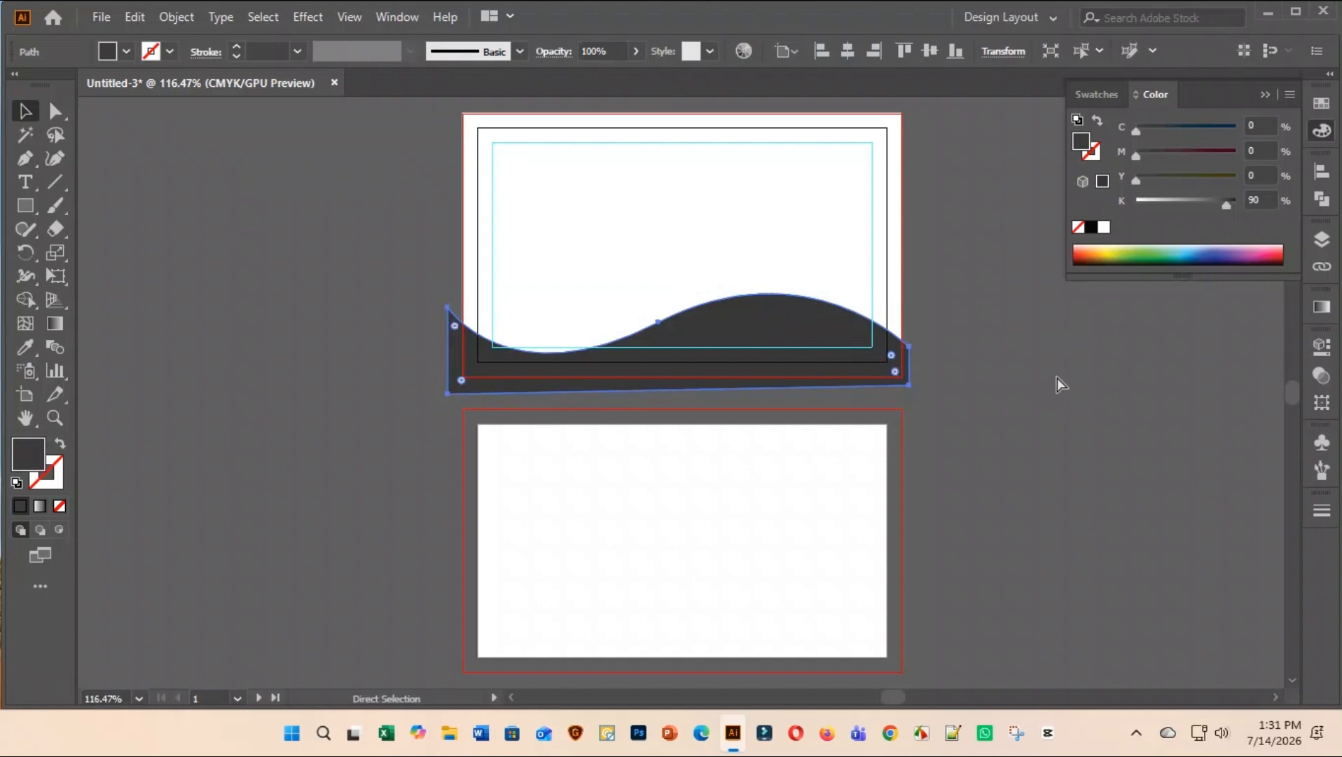
key(v)
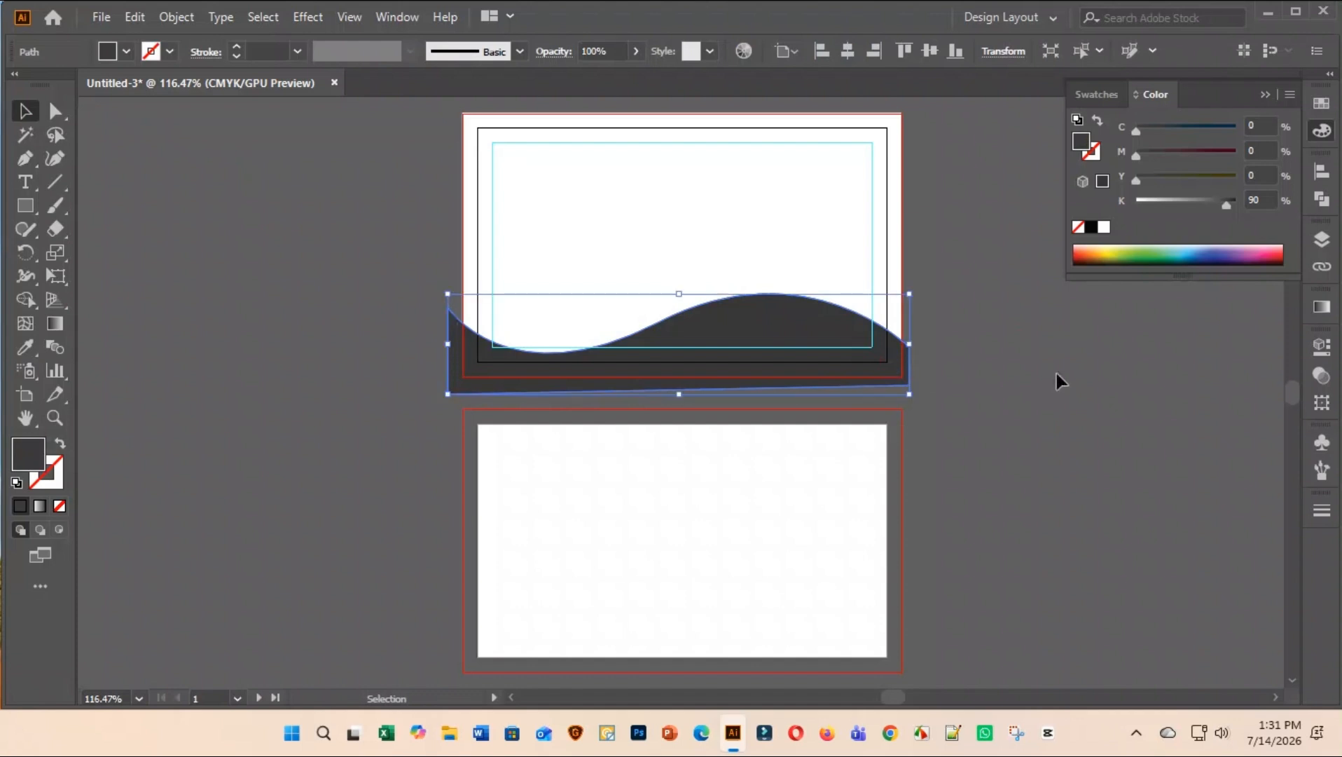
click(962, 390)
click(803, 368)
alt+drag(819, 360, 867, 443)
key(ctrl+z)
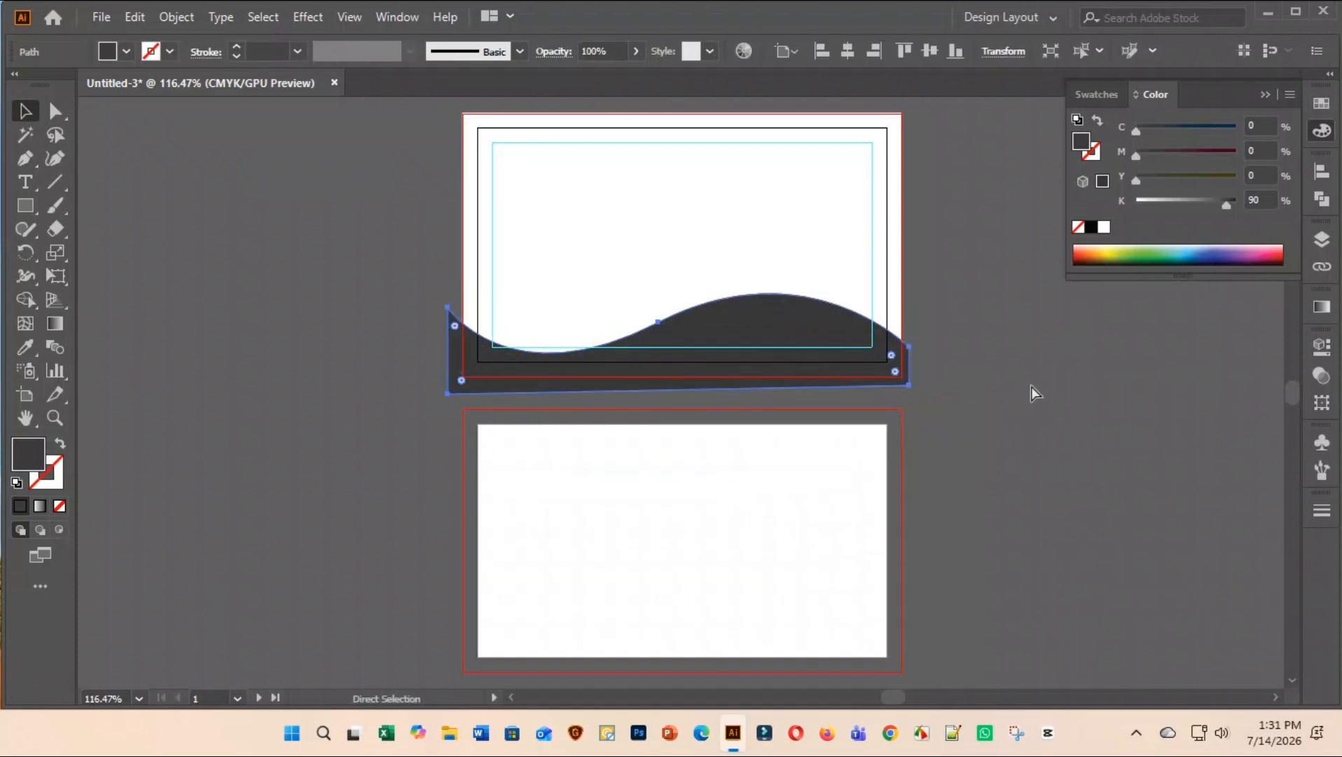
Copy the dark wave shape and paste the duplicate in place directly behind the original
click(965, 397)
click(830, 362)
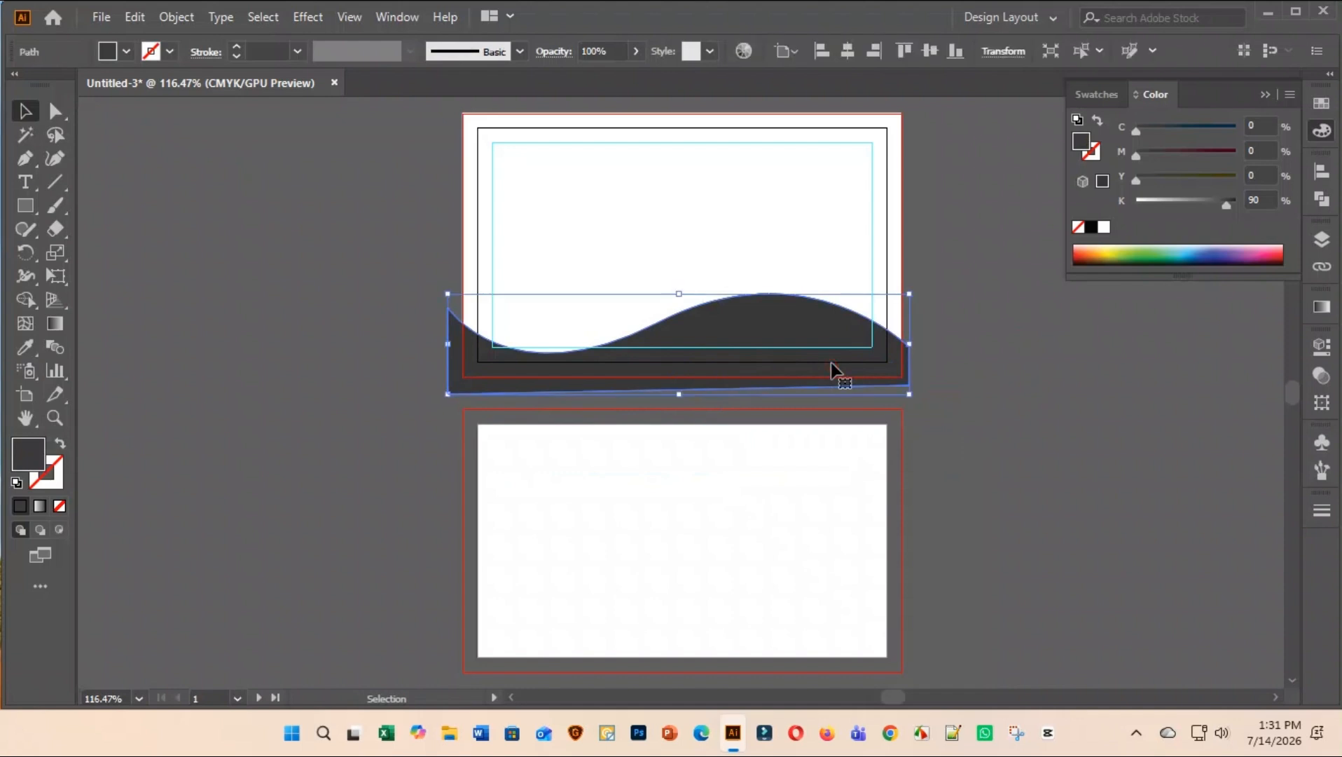
key(ctrl+c)
key(ctrl+f)
click(175, 19)
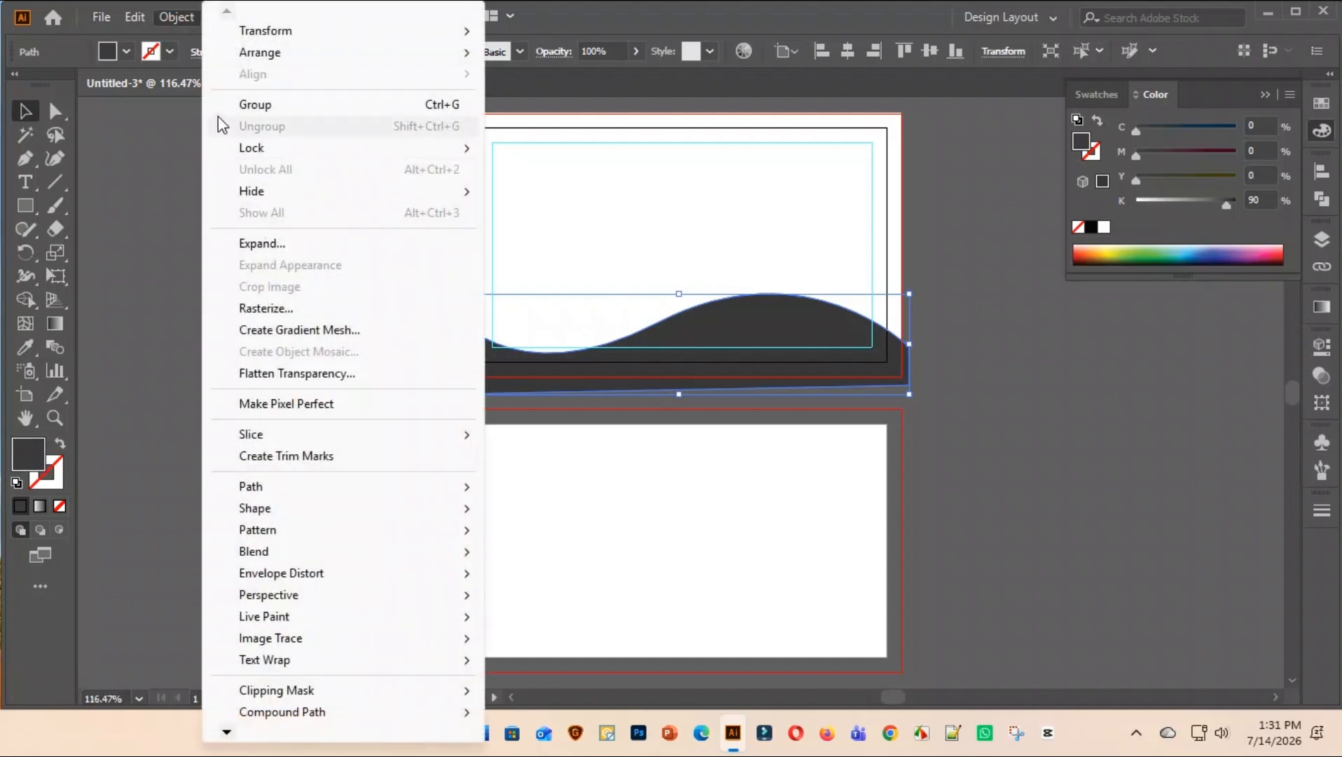
mouse_move(134, 17)
click(175, 113)
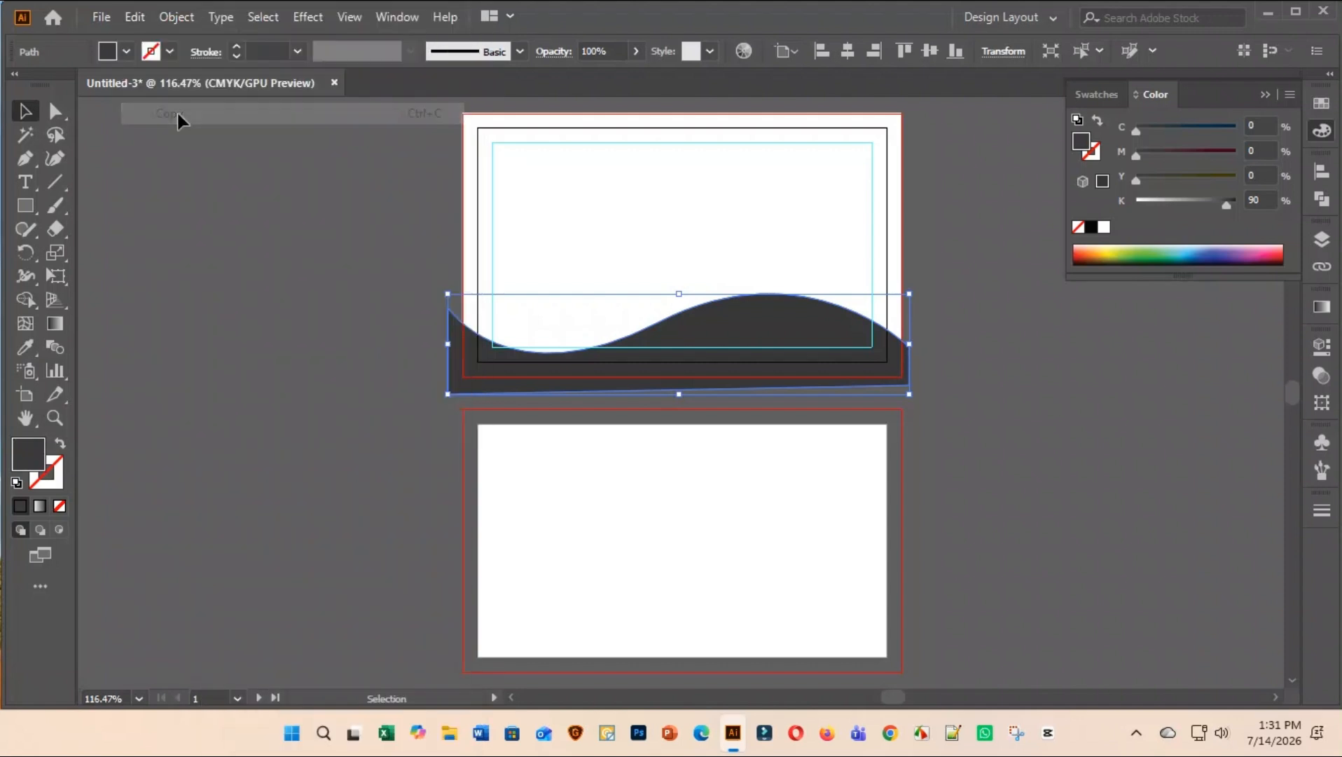
click(135, 17)
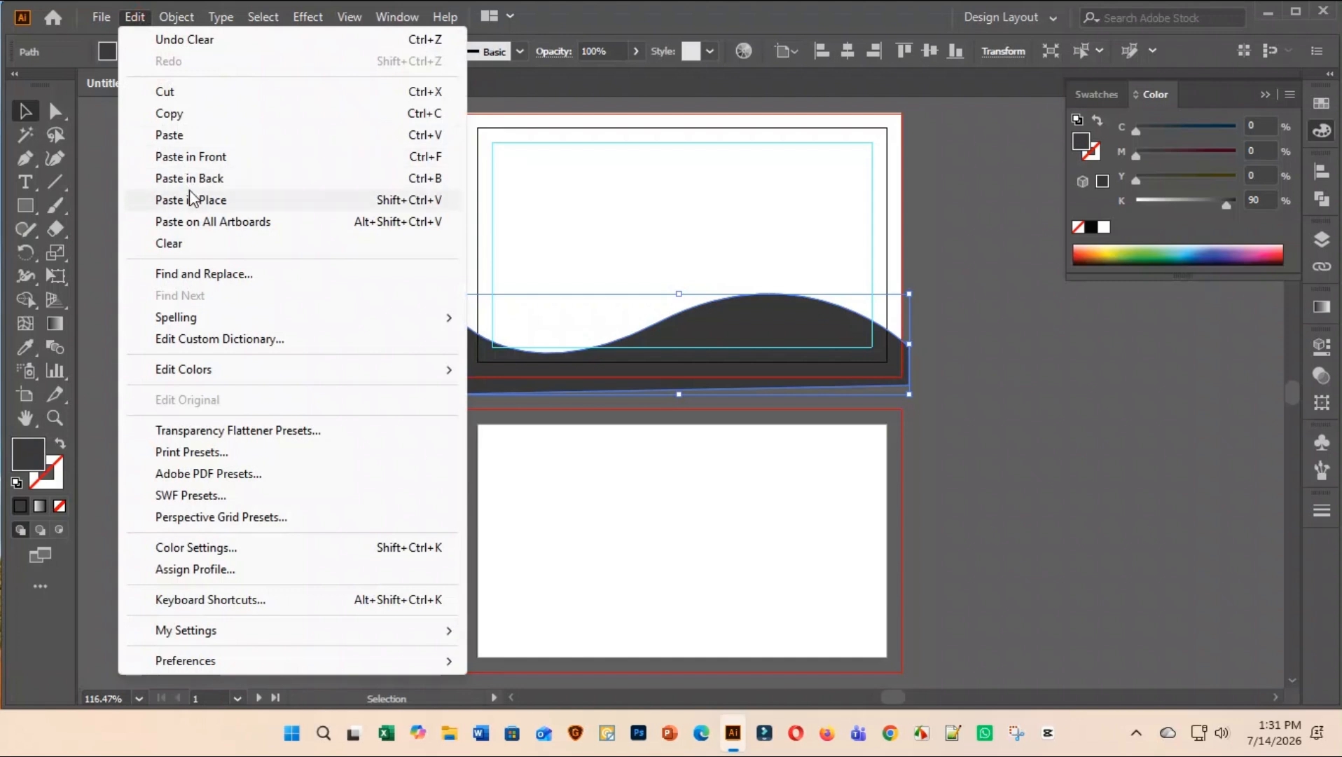
click(198, 178)
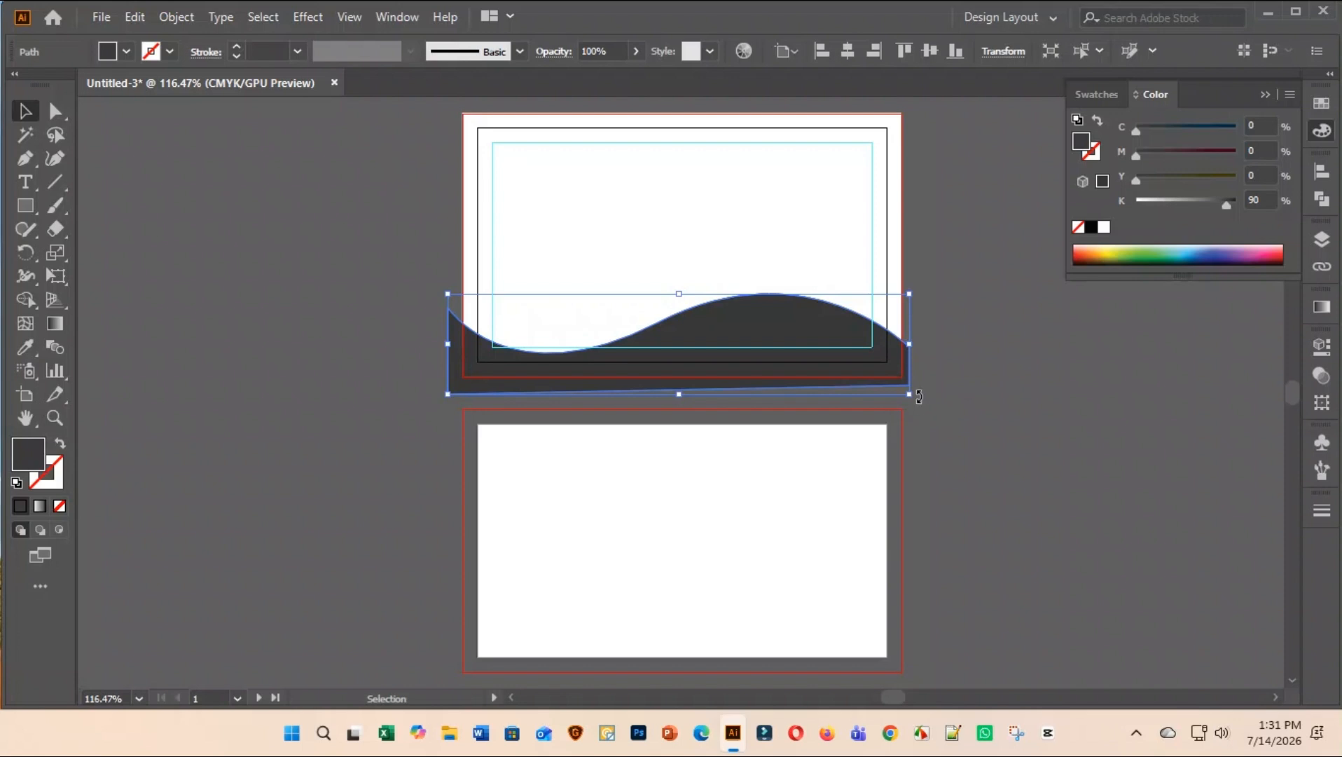
Rotate the rear wave duplicate to about 356° so its curve is offset from the front wave, and deselect it
drag(918, 397, 911, 406)
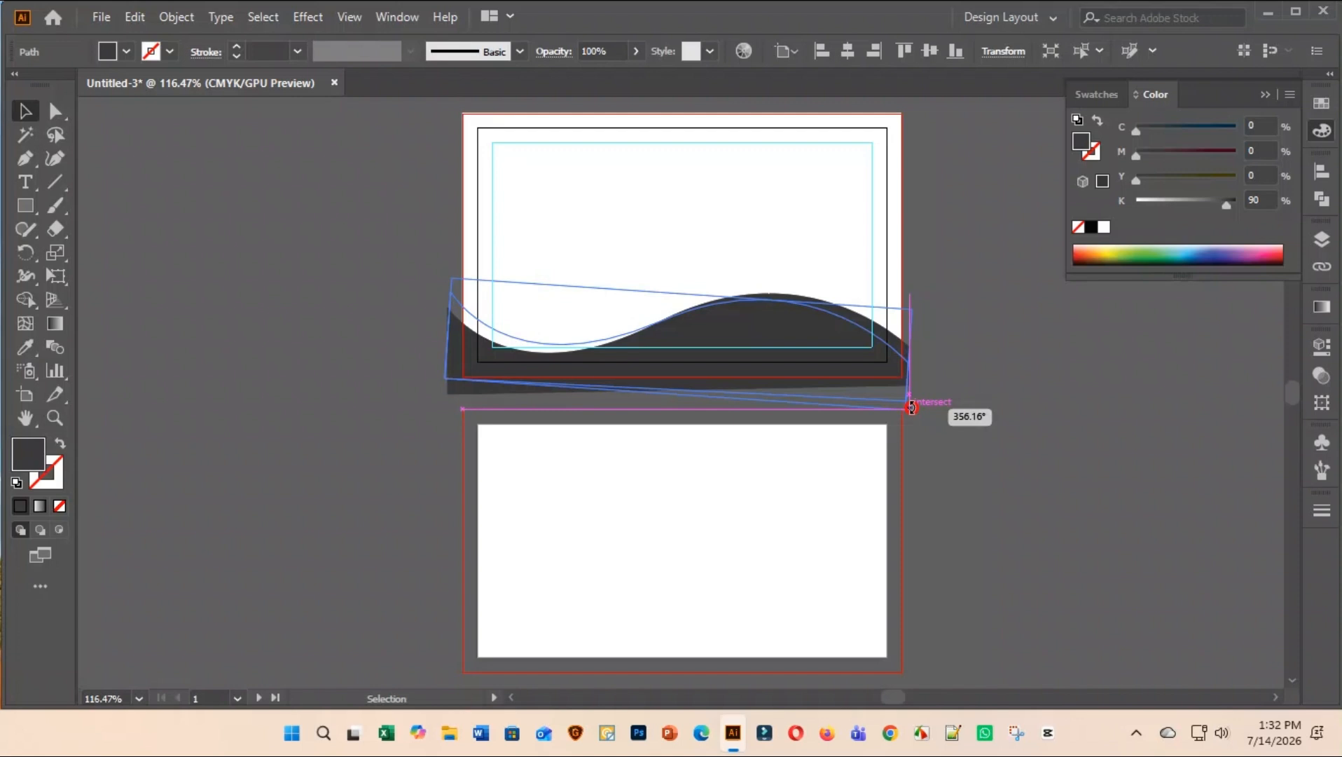
drag(912, 406, 912, 406)
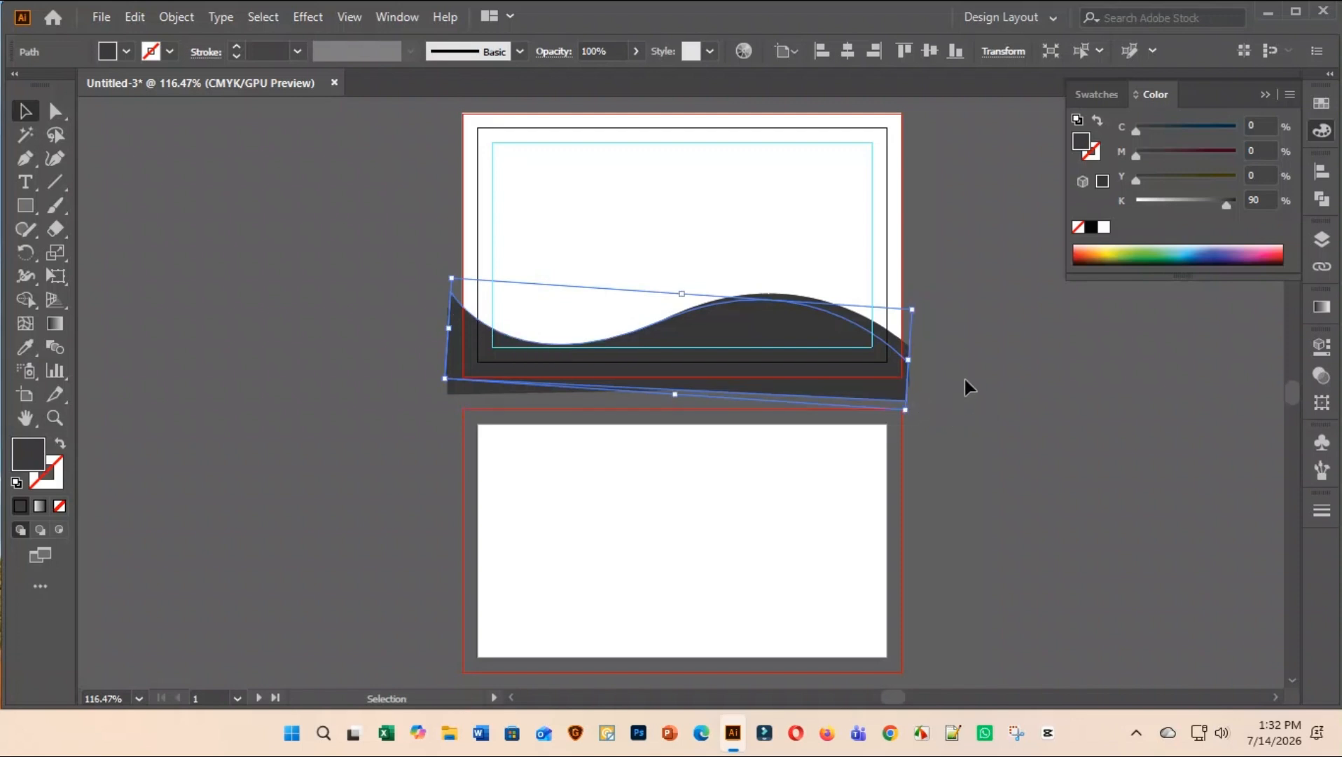
click(965, 371)
click(902, 345)
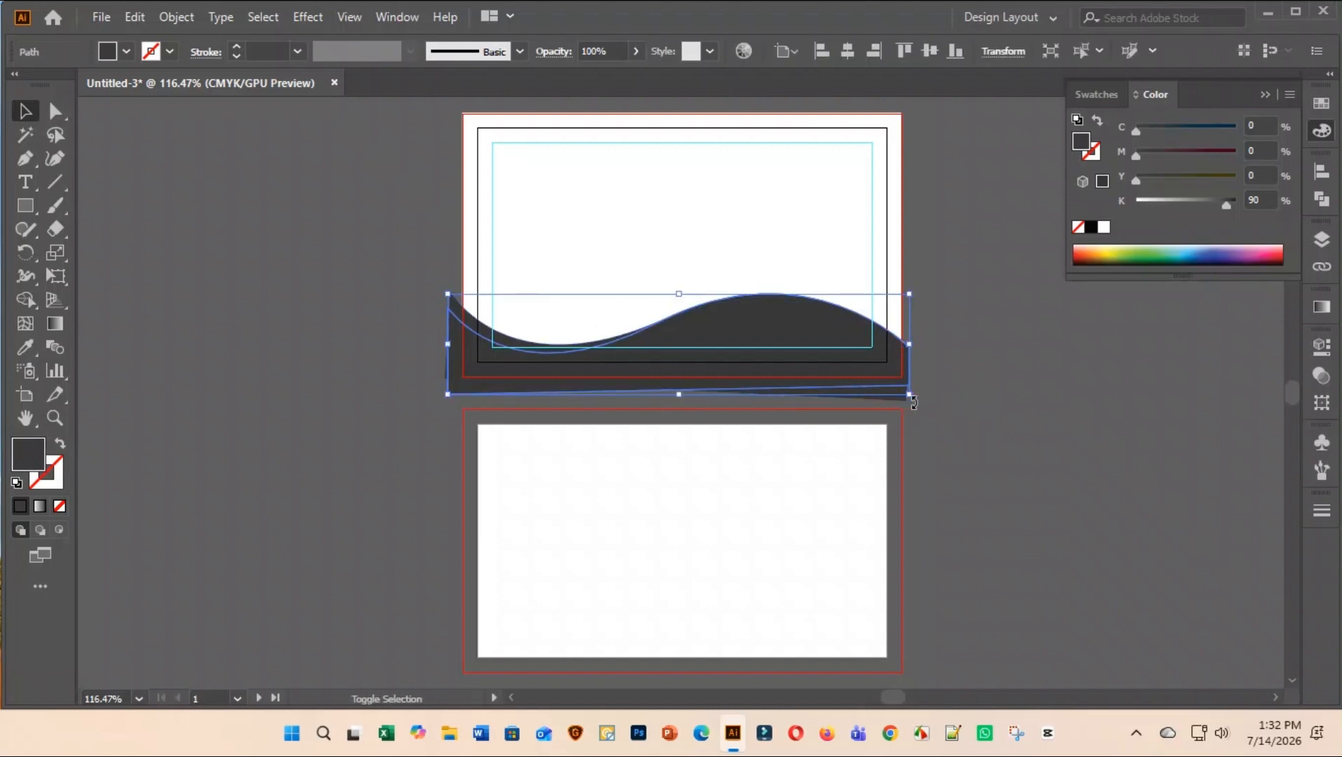
drag(914, 407, 913, 403)
click(947, 374)
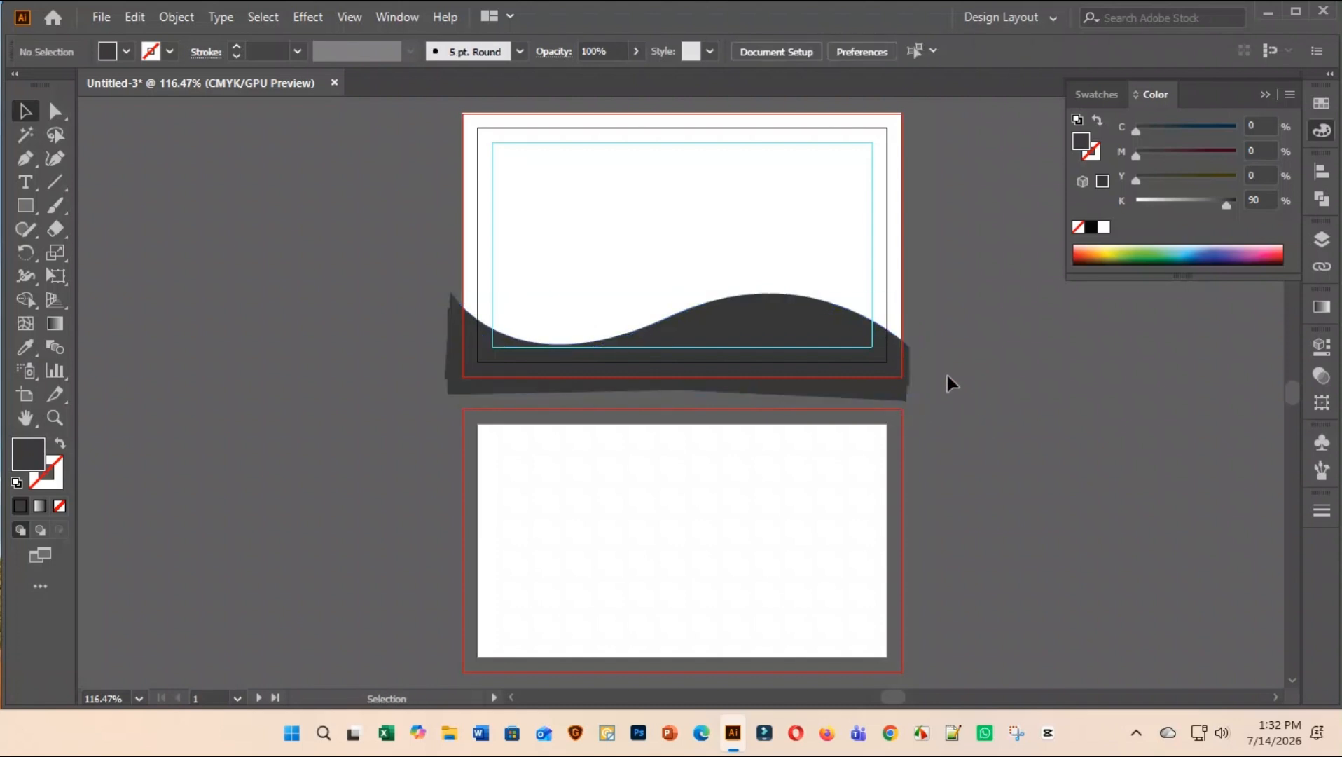
Lighten the rotated rear wave's fill to 74% black (K 74) and deselect it
click(877, 396)
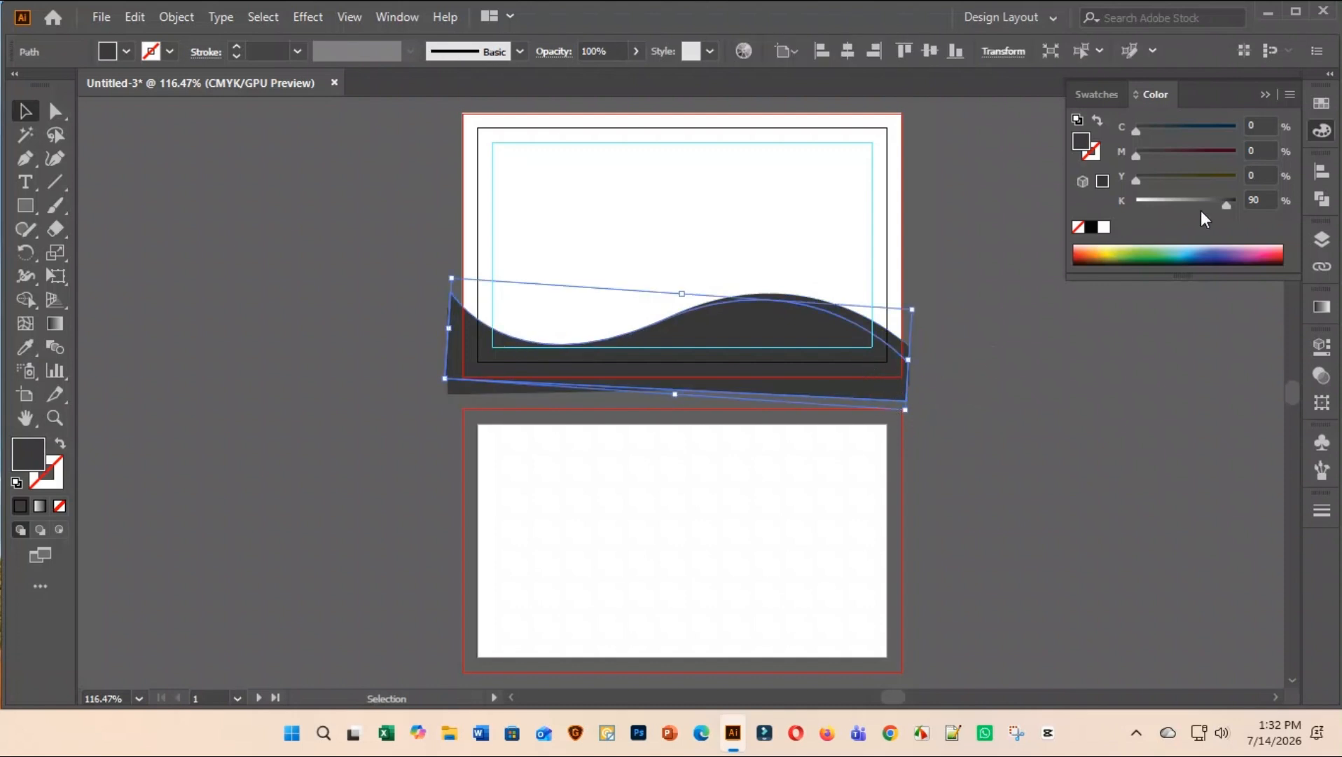
drag(1227, 205, 1210, 207)
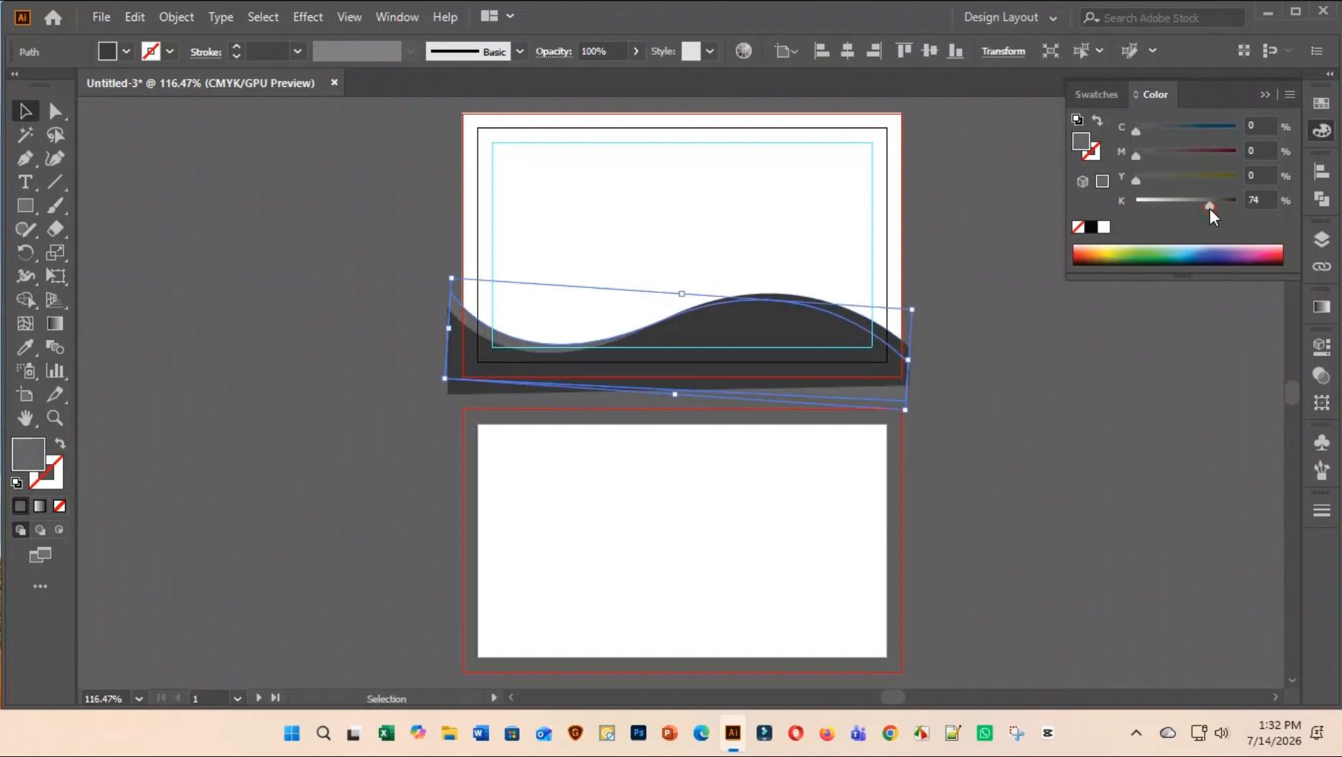
click(1154, 388)
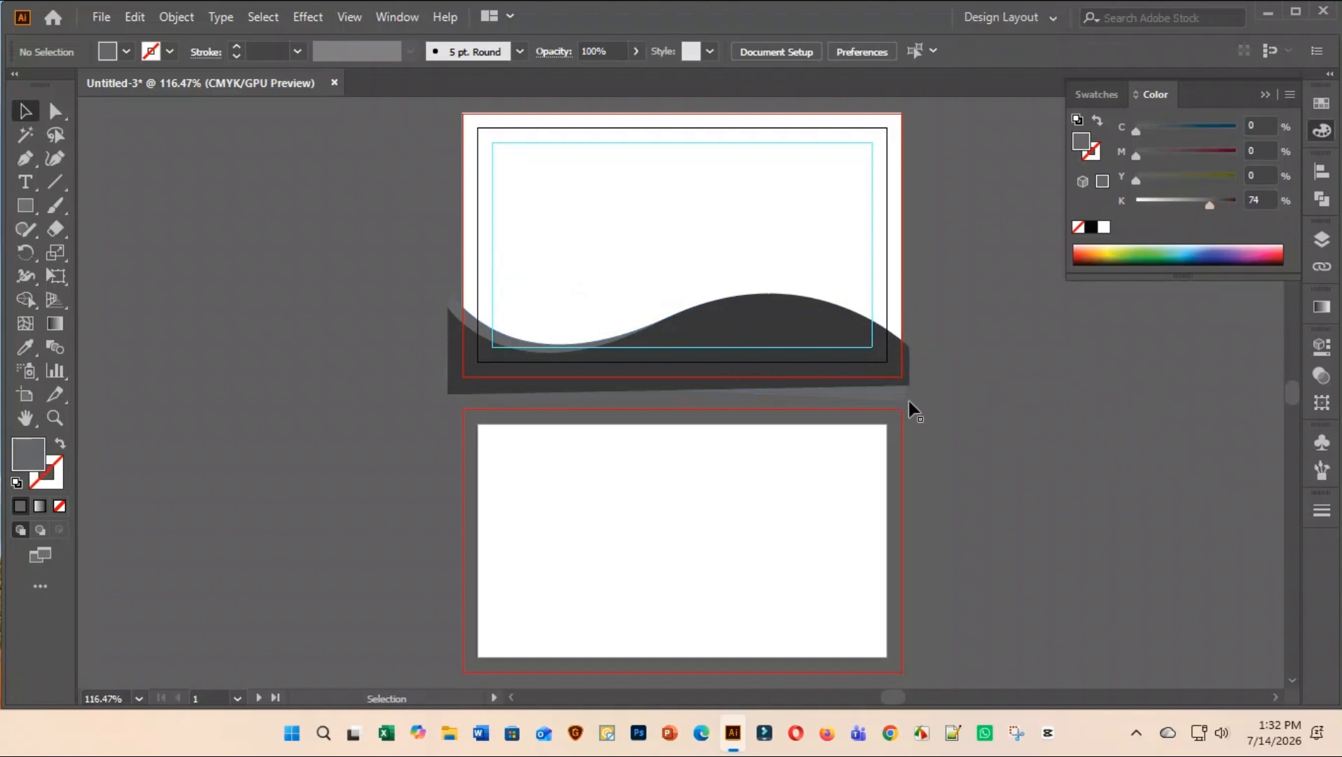
click(872, 399)
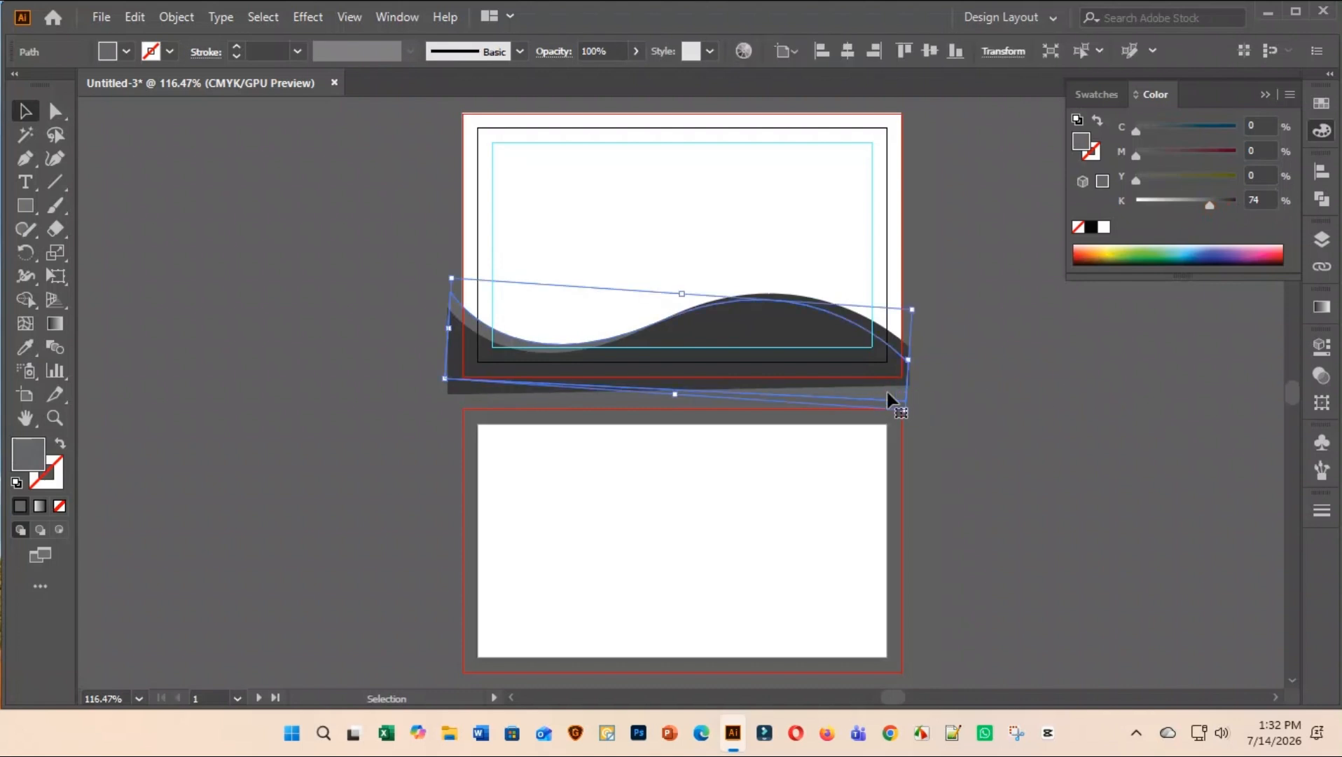
shift+click(888, 399)
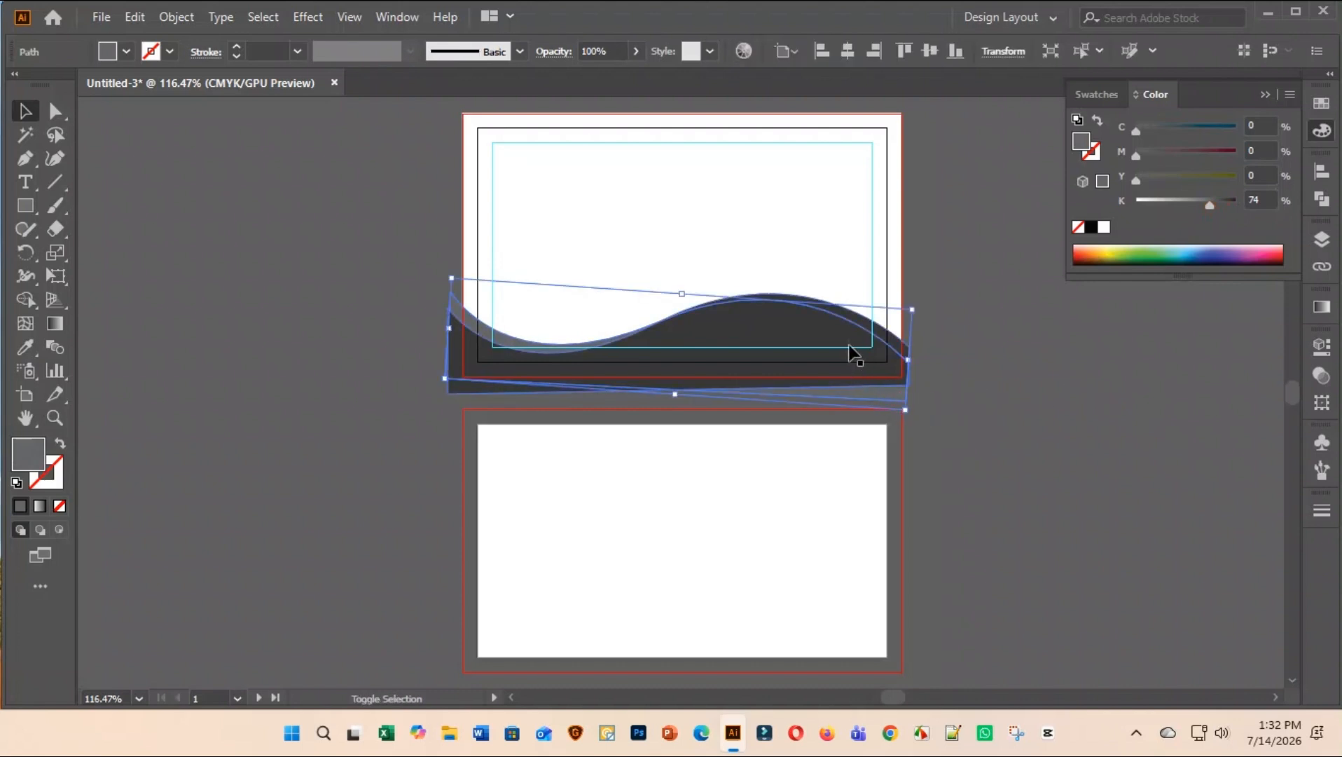
click(1022, 347)
click(833, 354)
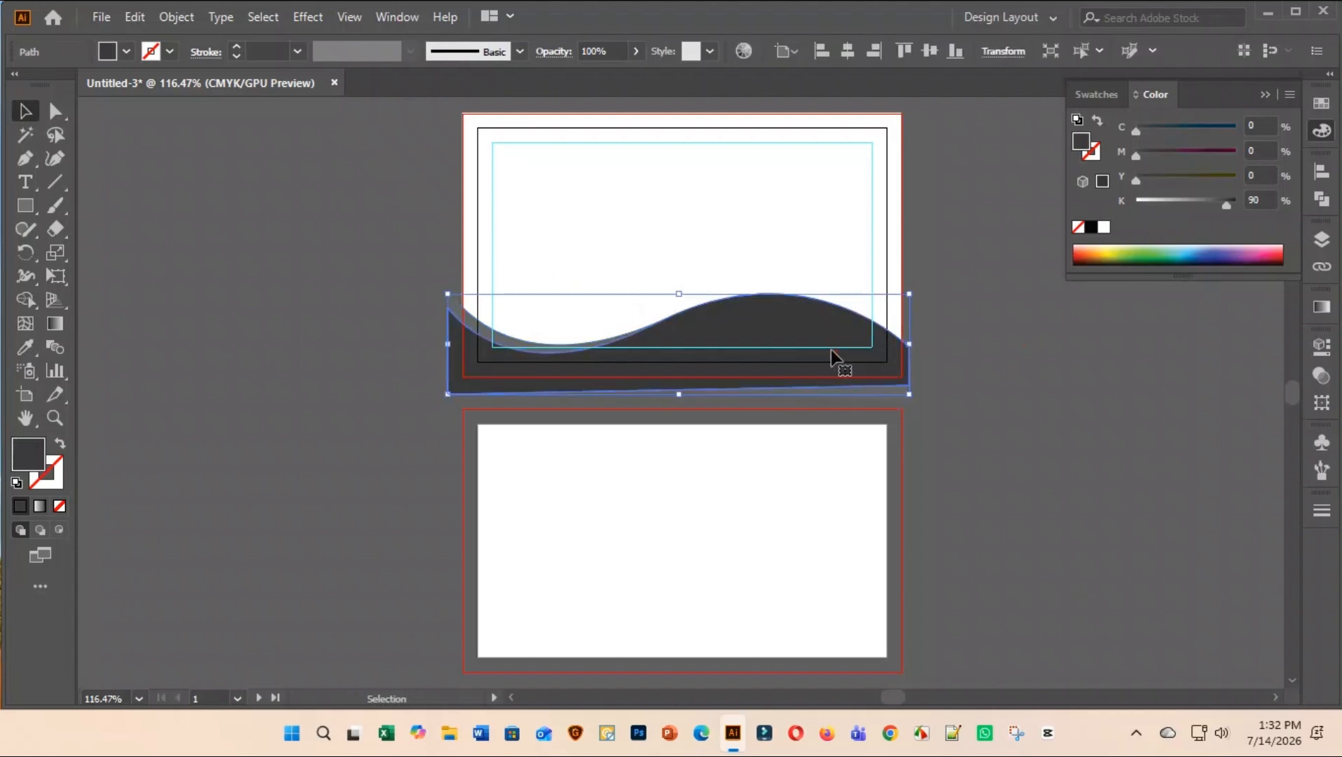
click(996, 354)
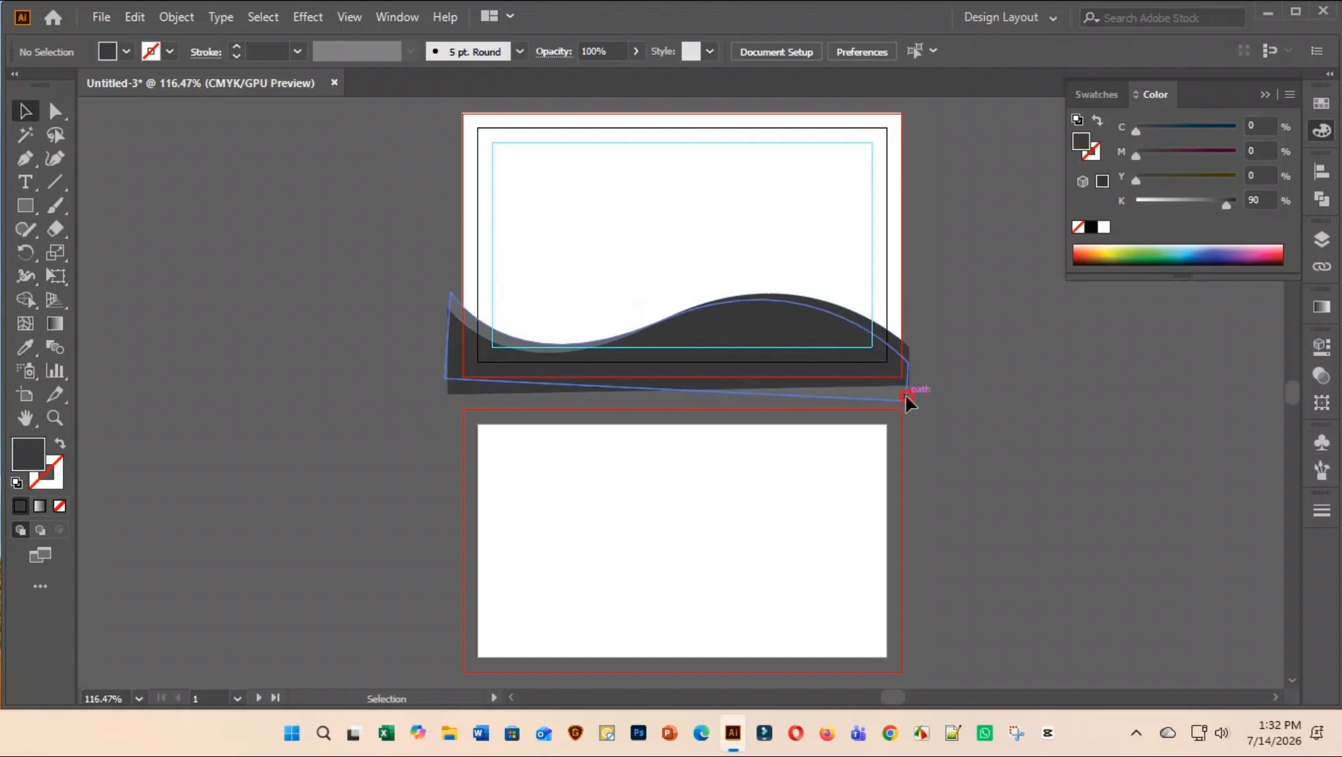
Split the two overlapping waves with the Shape Builder into separate left strip, right strip and main body pieces
click(906, 396)
shift+click(850, 367)
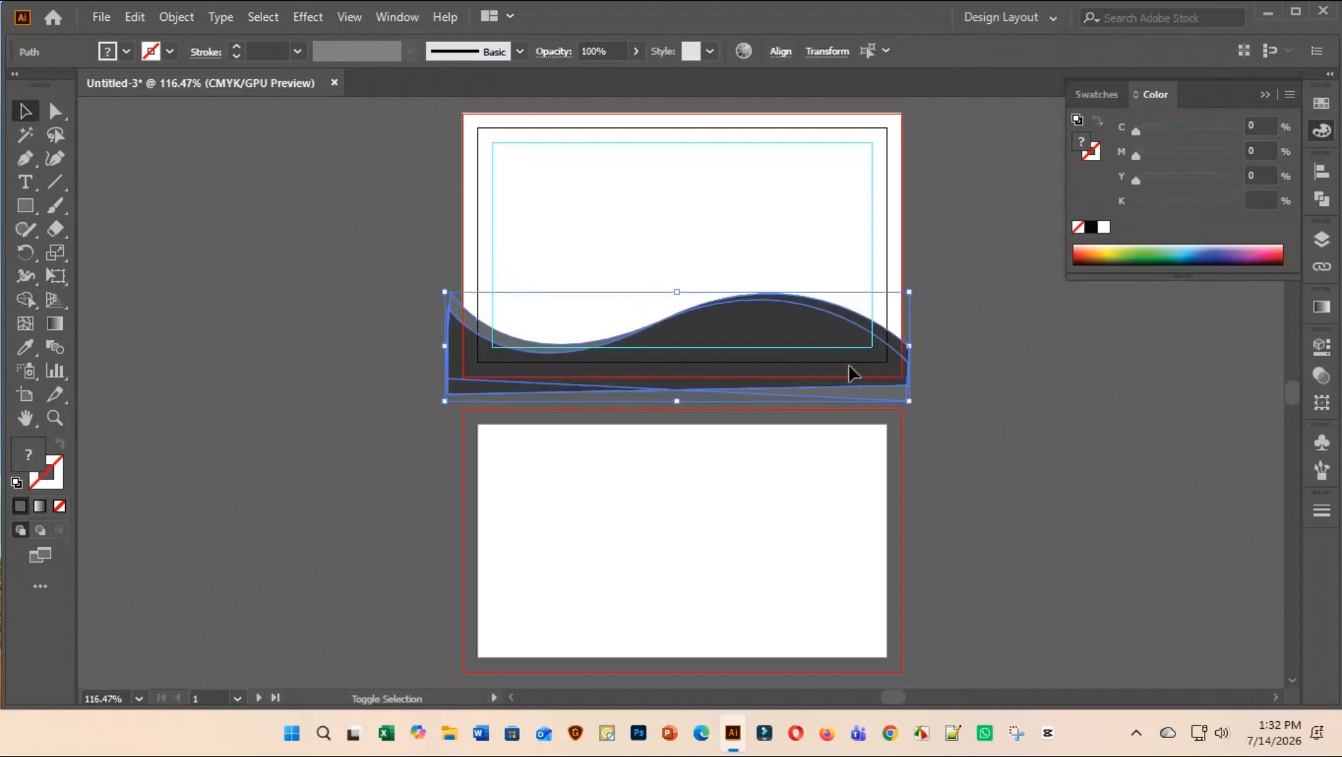
click(28, 301)
drag(462, 316, 484, 328)
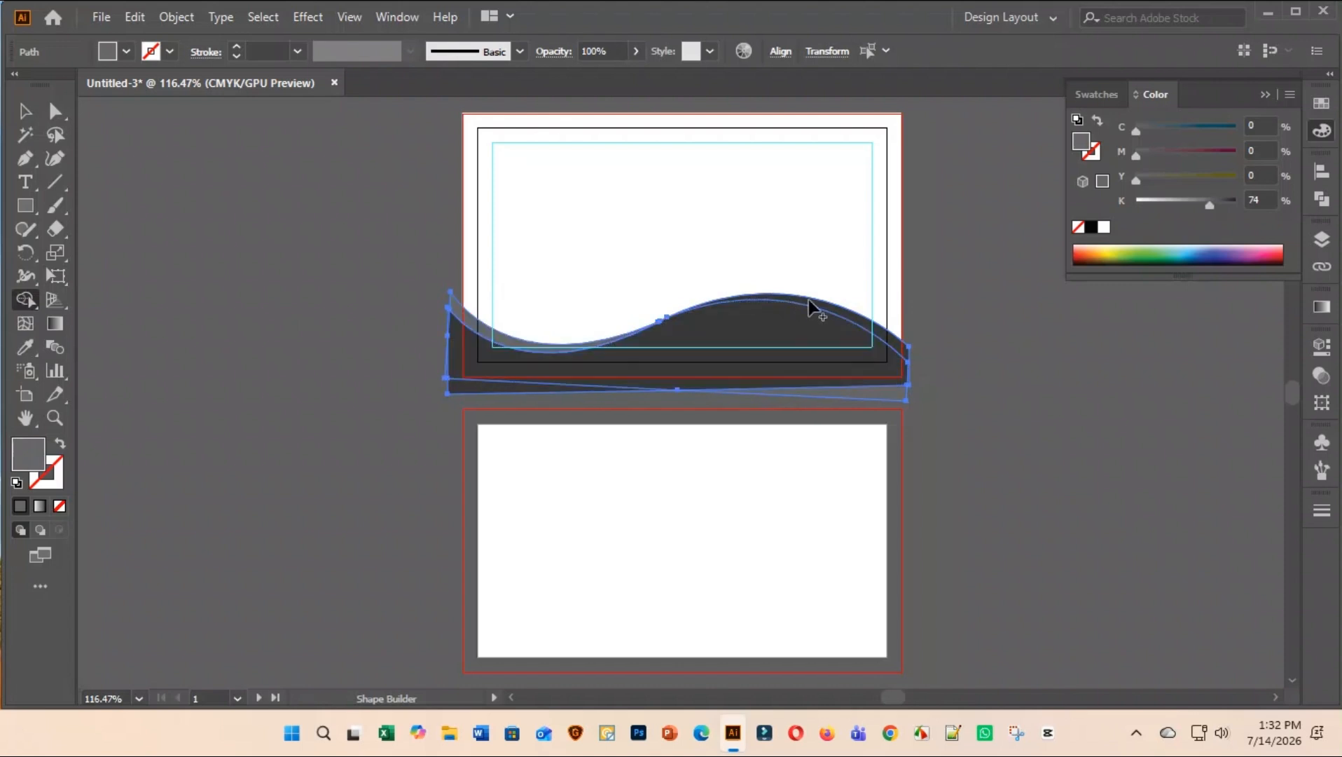
mouse_move(831, 307)
mouse_down()
mouse_move(818, 338)
mouse_move(755, 356)
mouse_move(593, 374)
mouse_up()
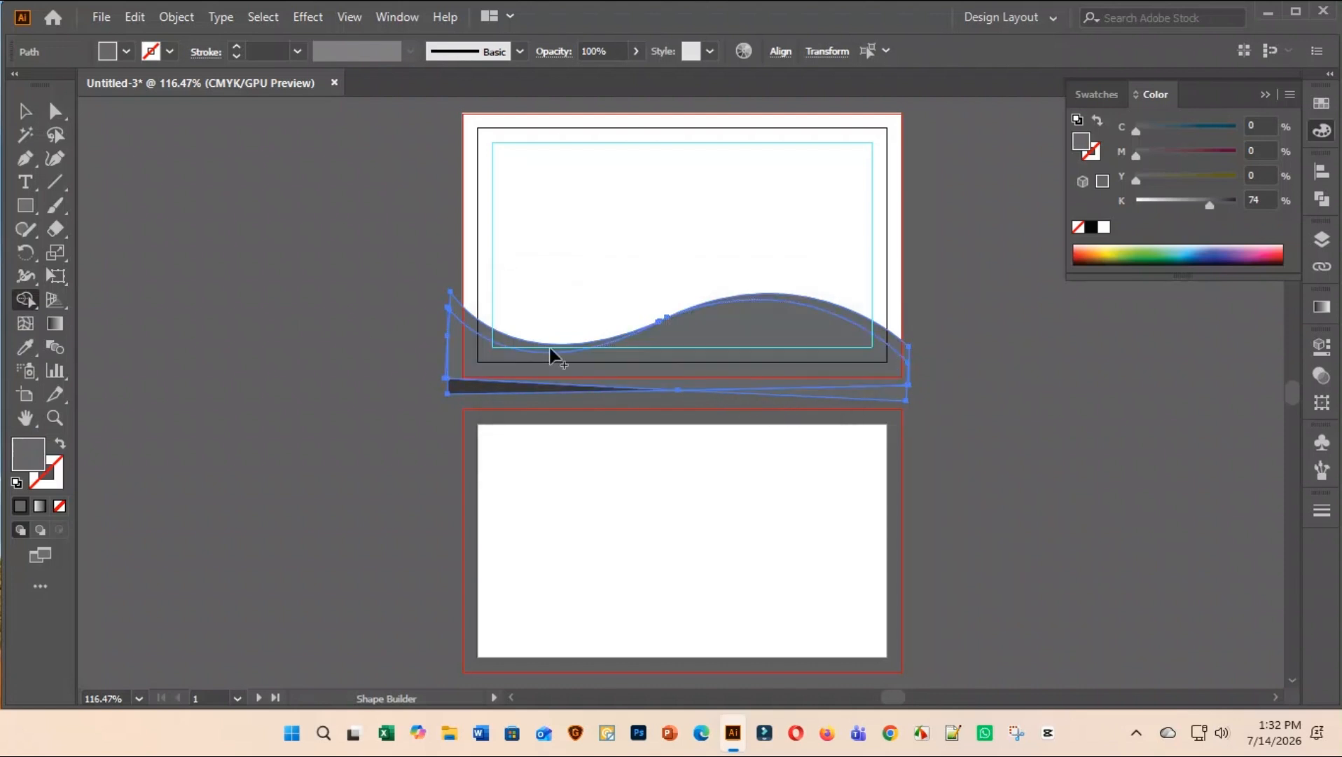
click(25, 111)
click(193, 161)
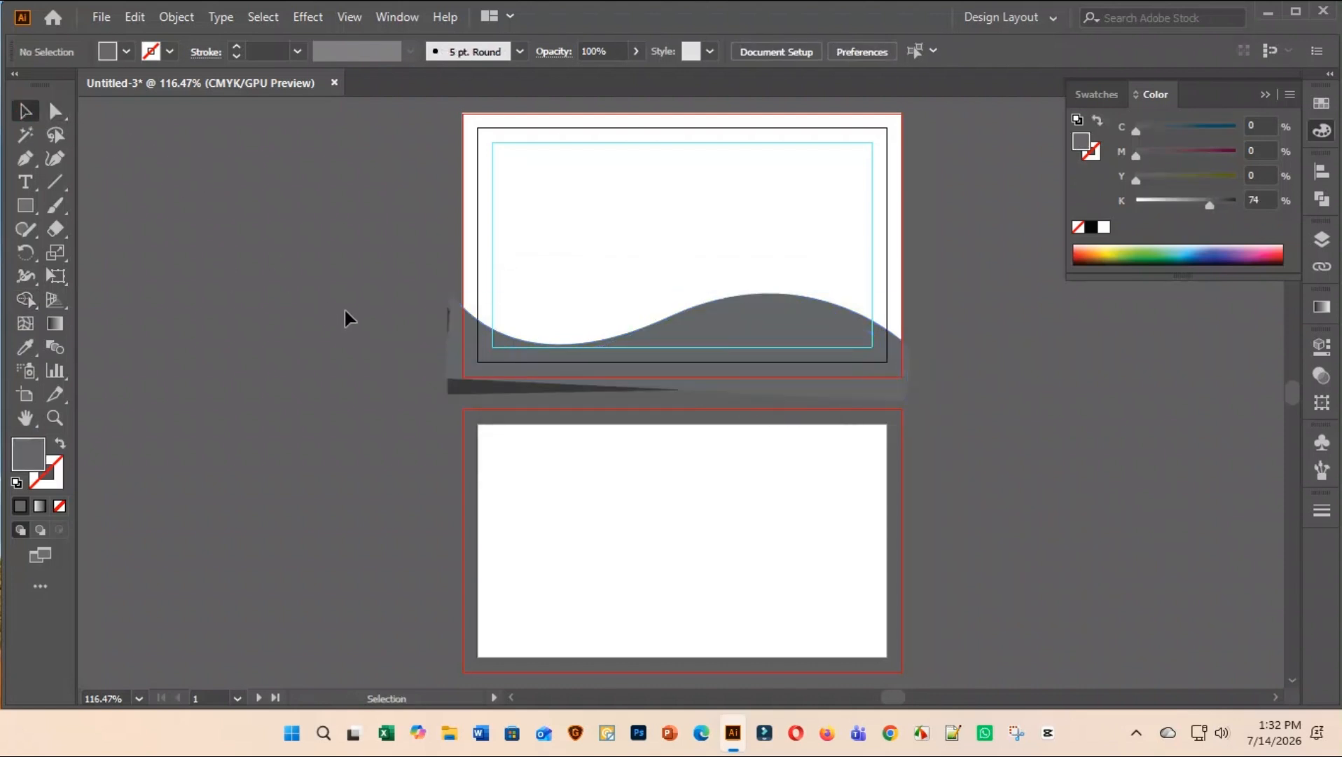
Remove all wave parts outside the upper card's bleed rectangle with the Shape Builder, and deselect the artwork
drag(353, 276, 864, 399)
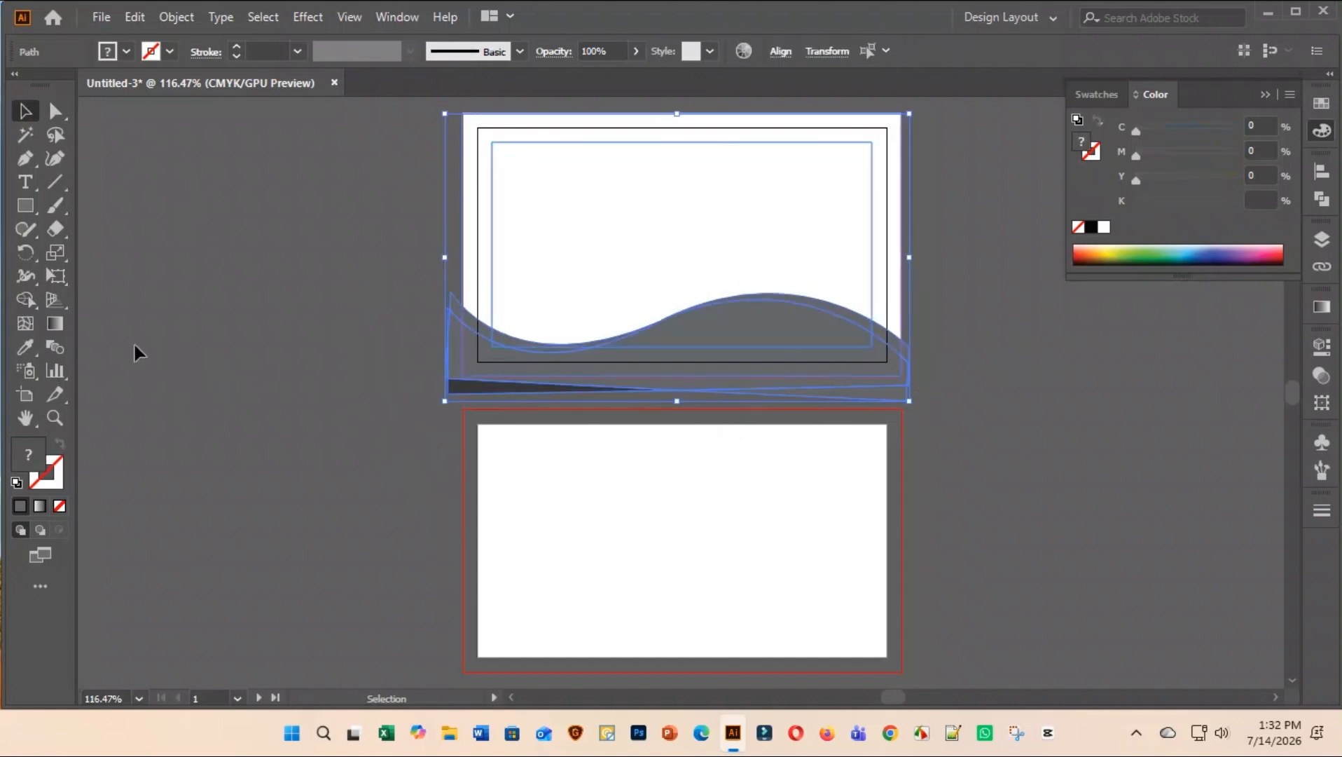
click(27, 296)
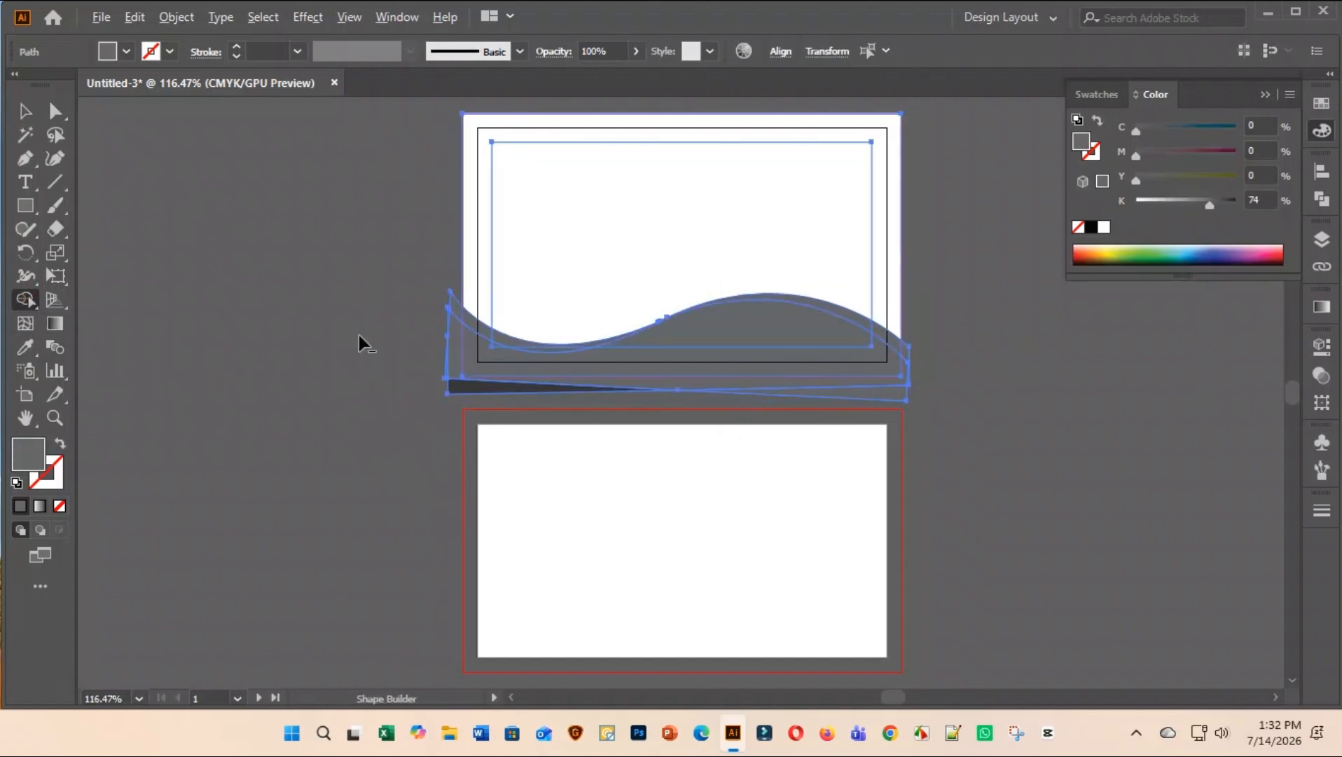
drag(454, 284, 456, 392)
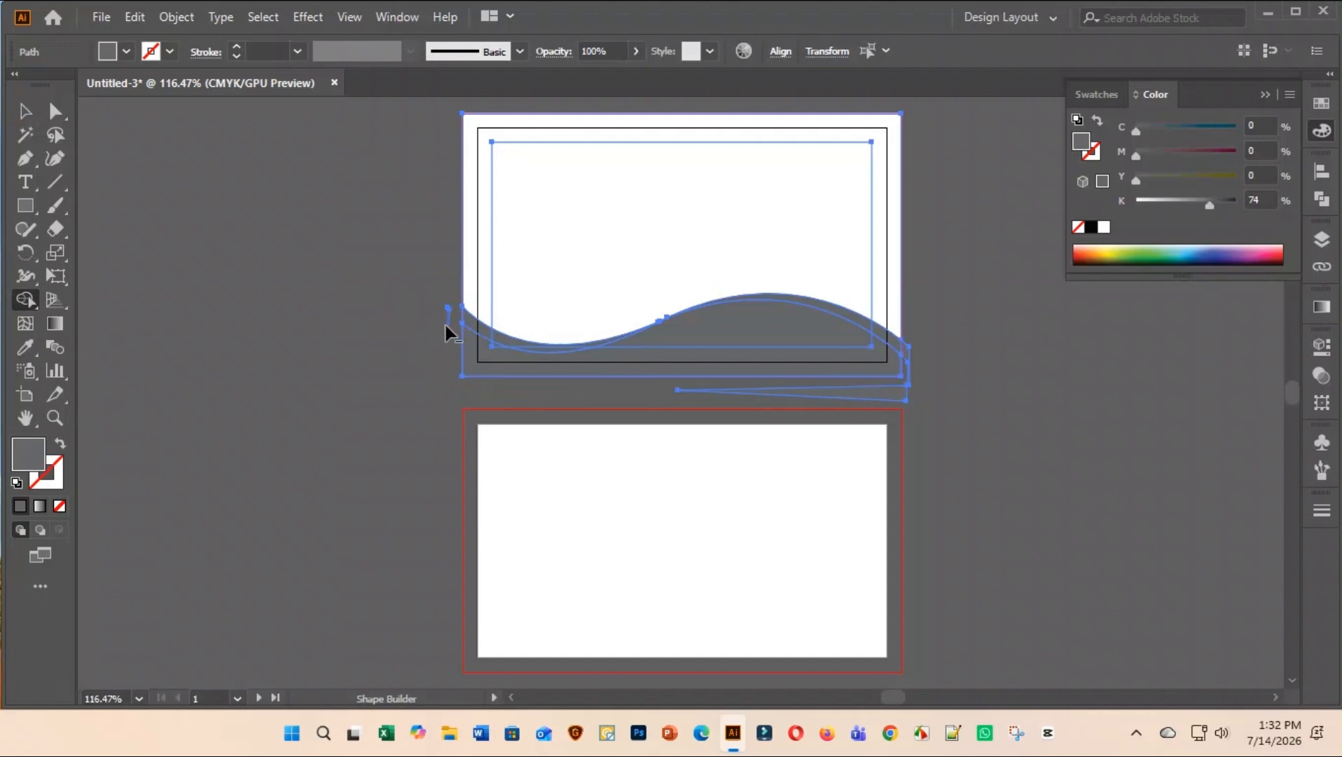
alt+click(448, 321)
alt+click(768, 391)
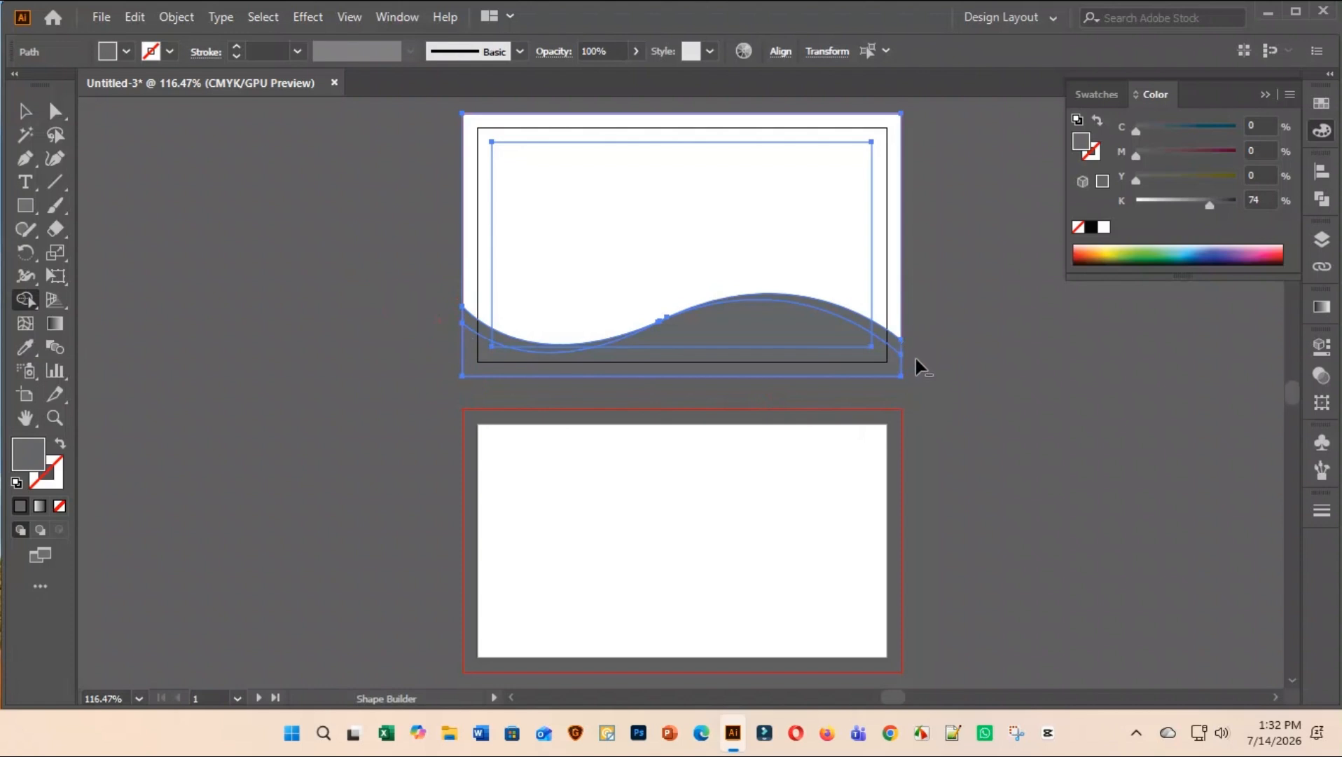
click(25, 111)
click(309, 378)
Fill the main lower wave body with 95% black (K 95) and deselect it
click(770, 368)
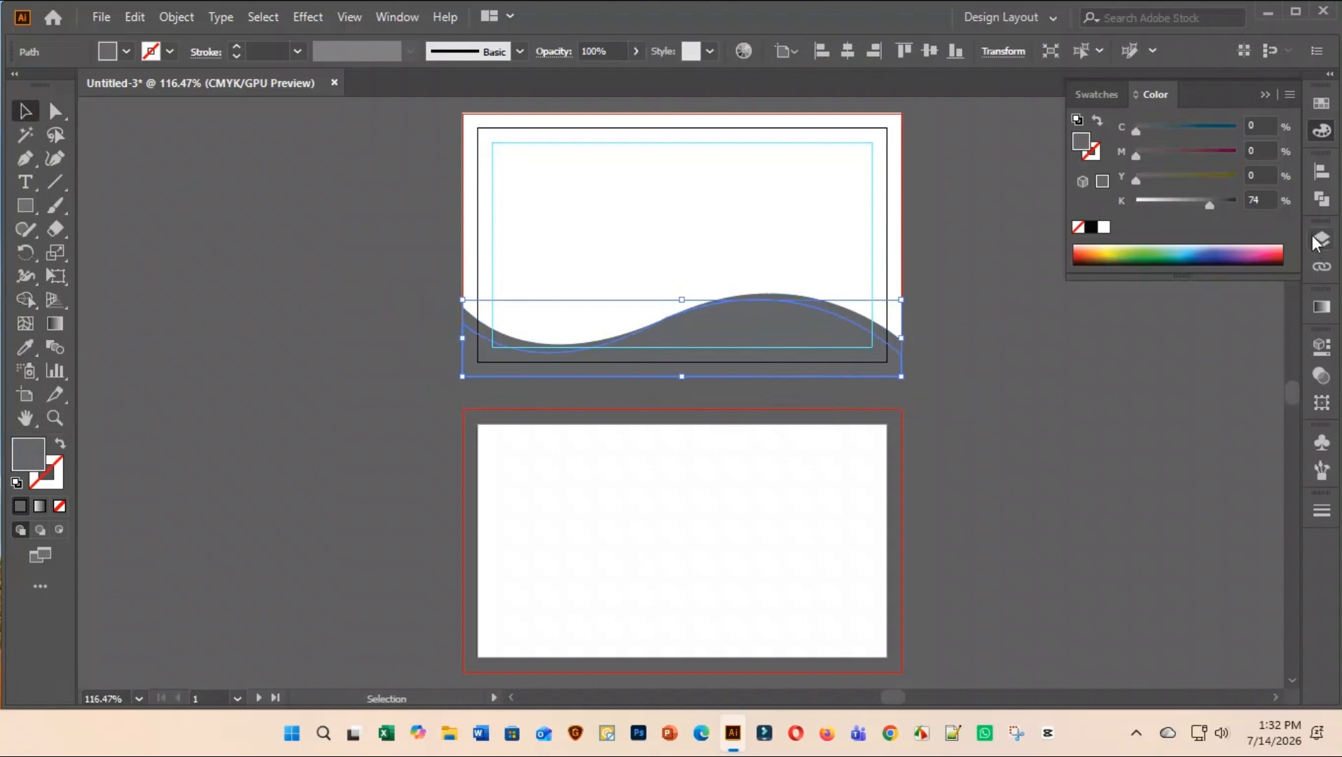
click(1265, 199)
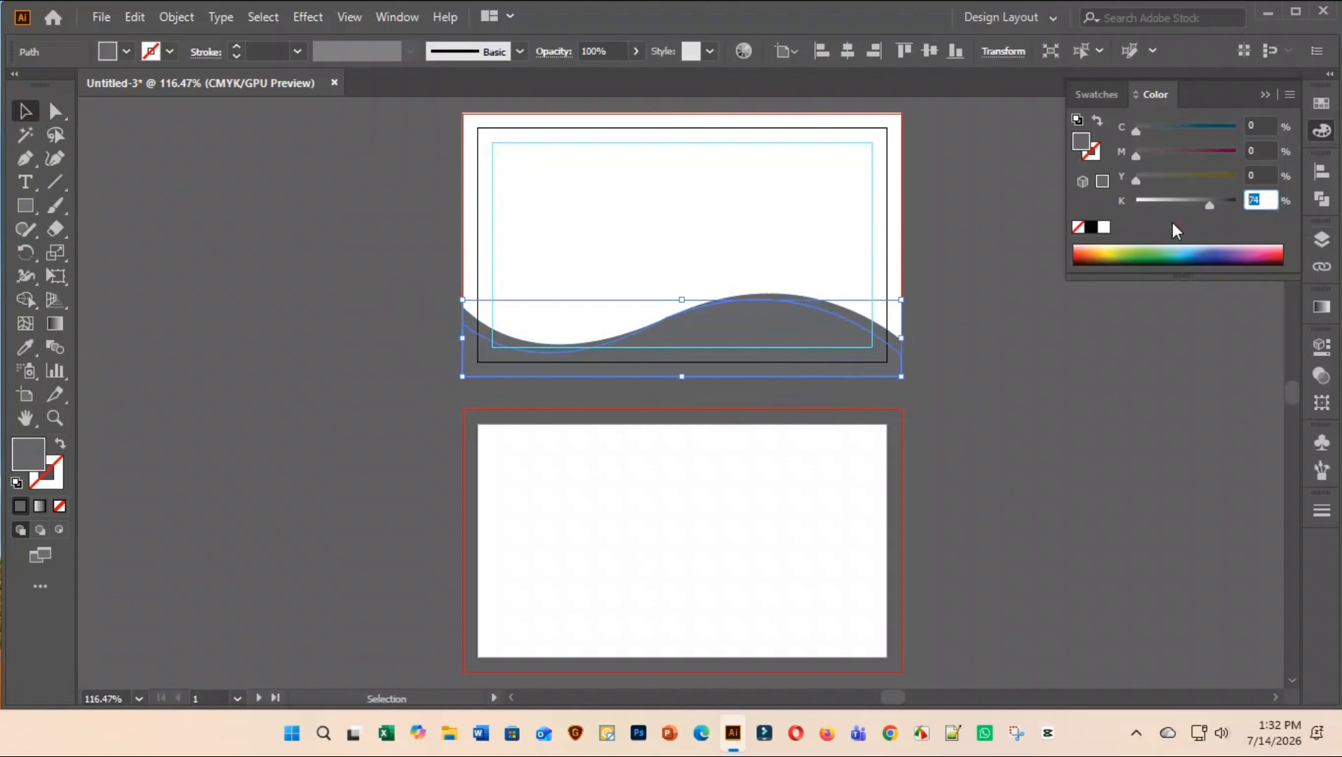
text(95)
click(1046, 382)
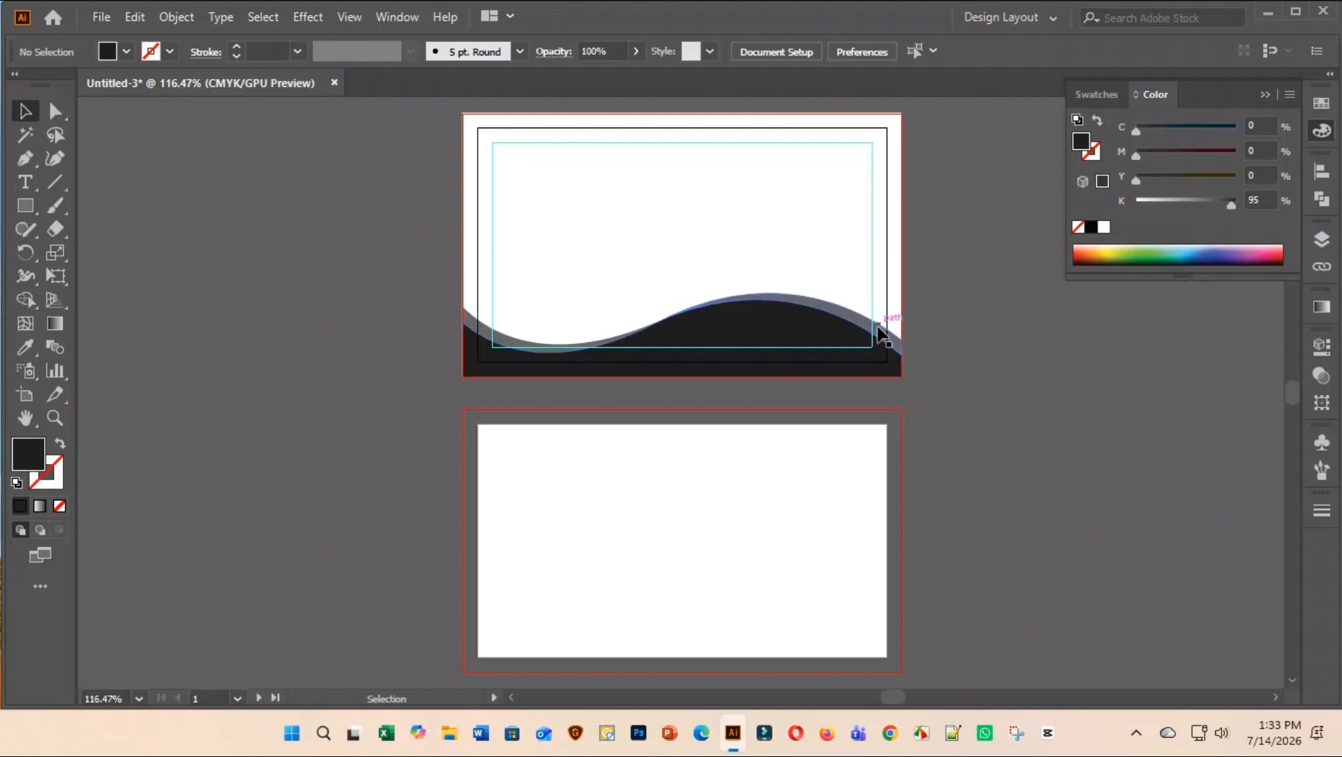
Fill the right wave strip with blue, C 100, M 30, Y 0, K 0, and deselect it
click(889, 342)
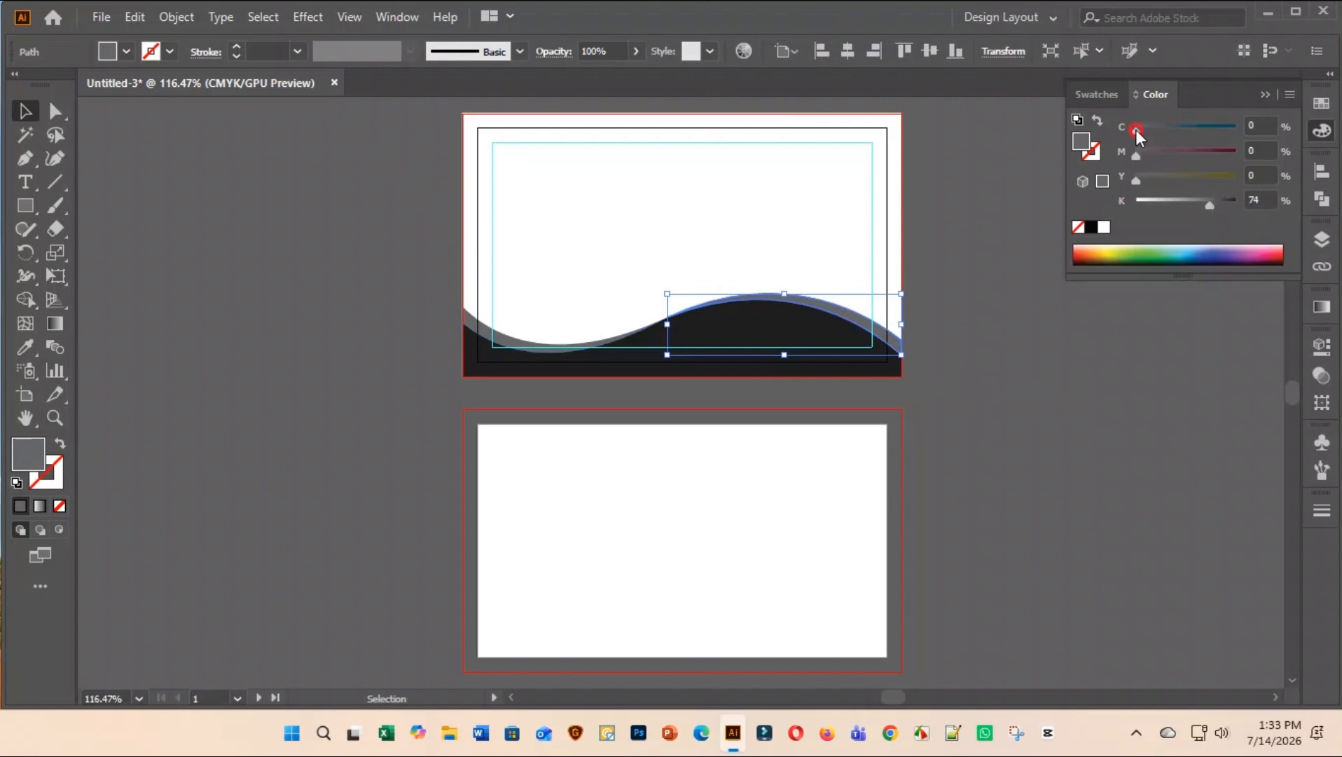
drag(1135, 130, 1254, 151)
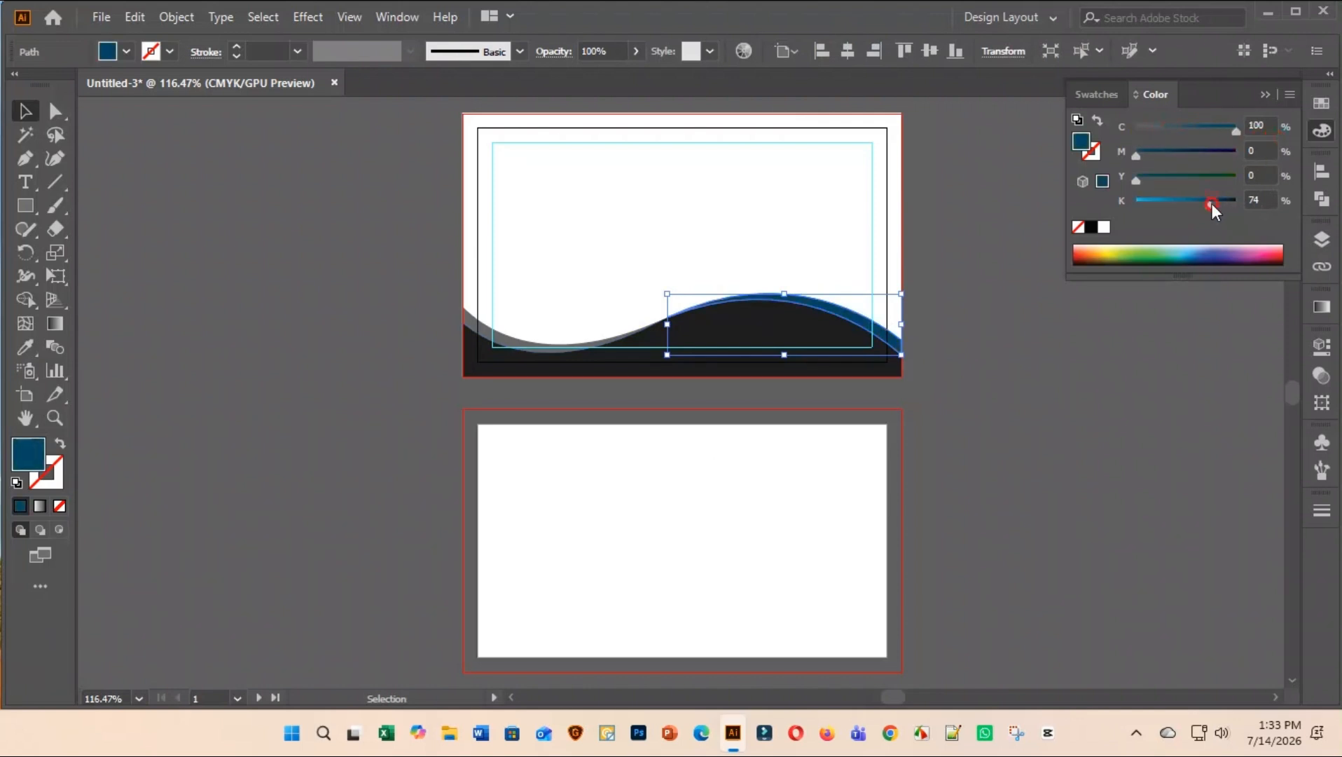
drag(1212, 203, 1072, 218)
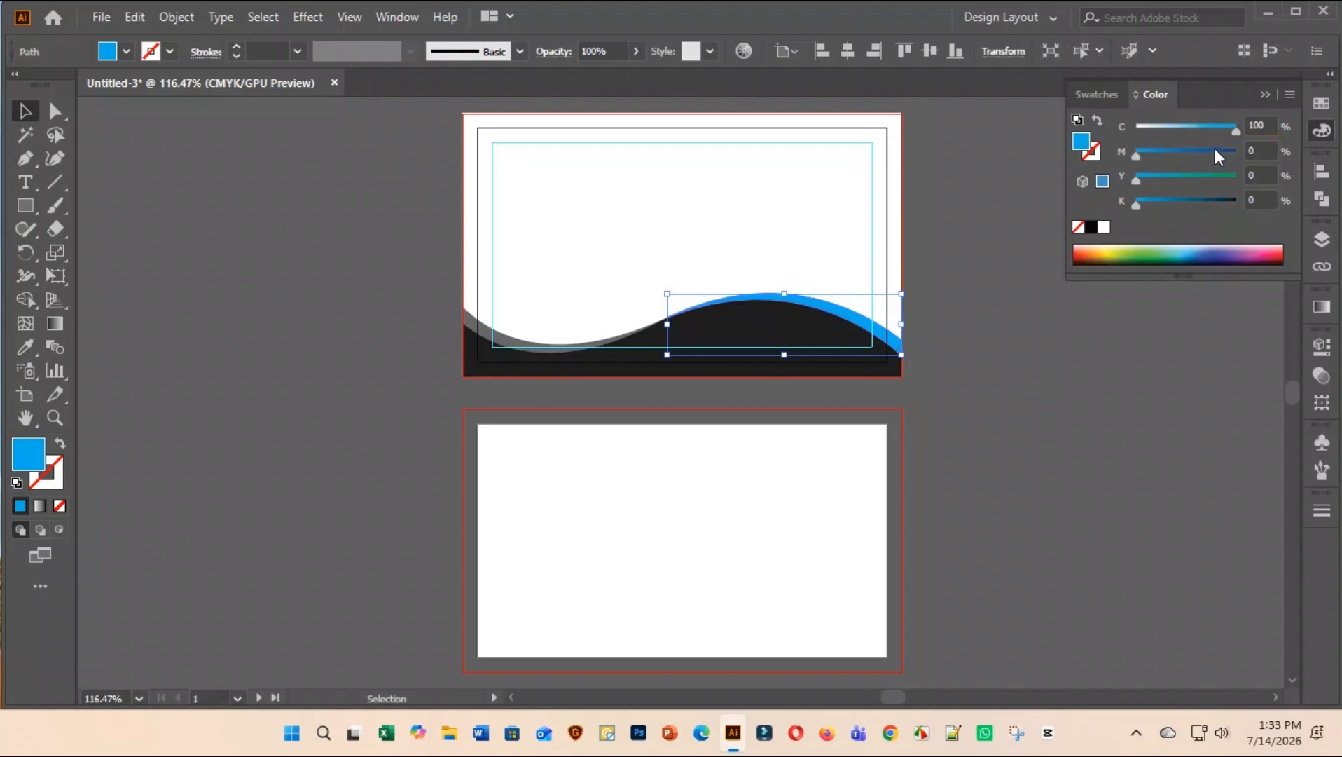
click(1257, 150)
text(30)
click(1087, 376)
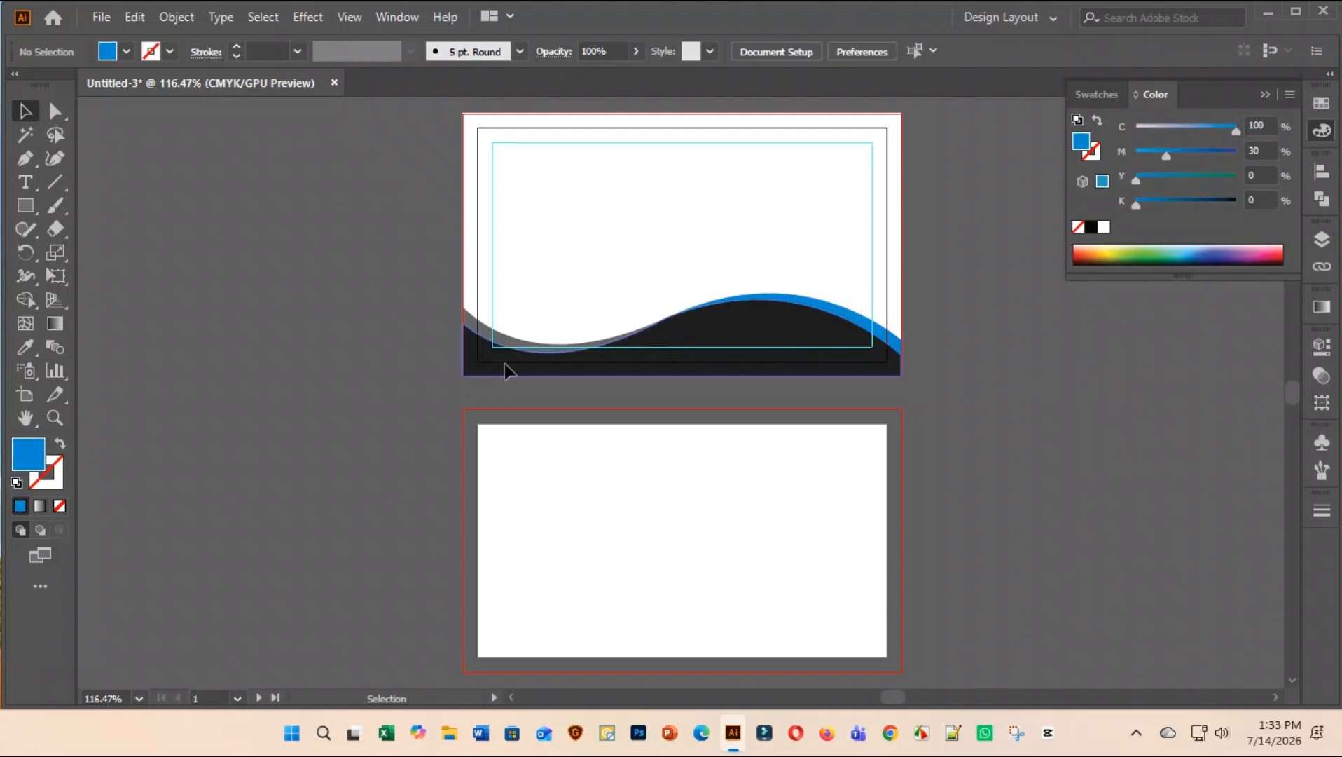
Sample the right strip's blue with the Eyedropper to fill the left wave strip, and deselect it
click(489, 338)
click(25, 347)
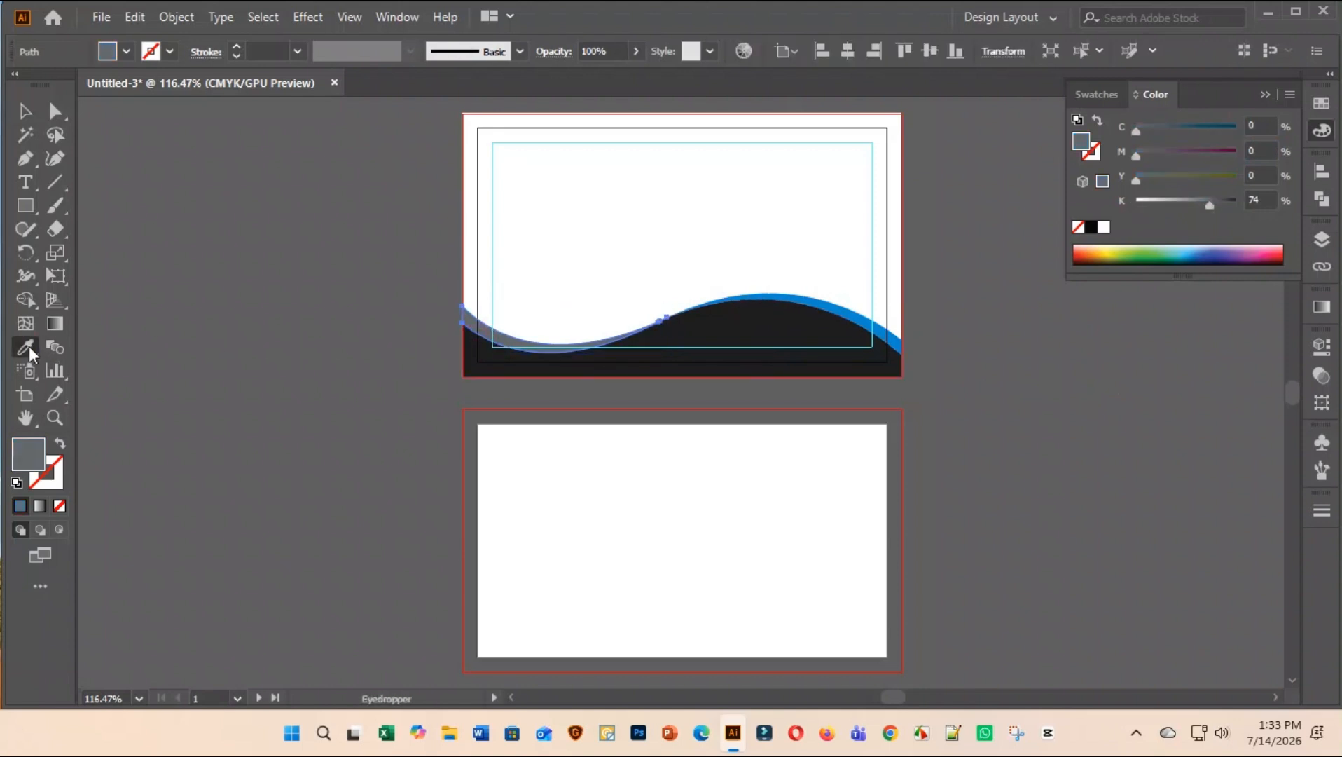
click(895, 333)
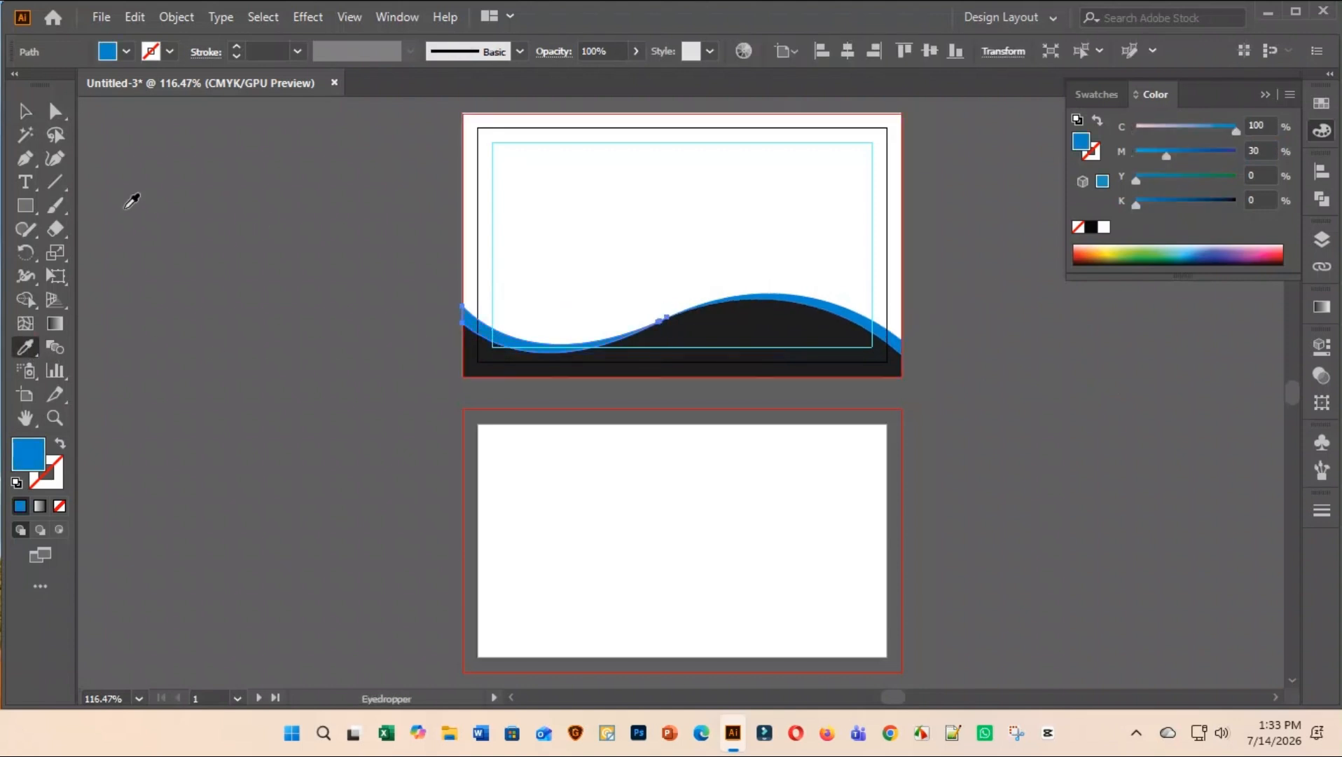
click(31, 113)
click(1092, 364)
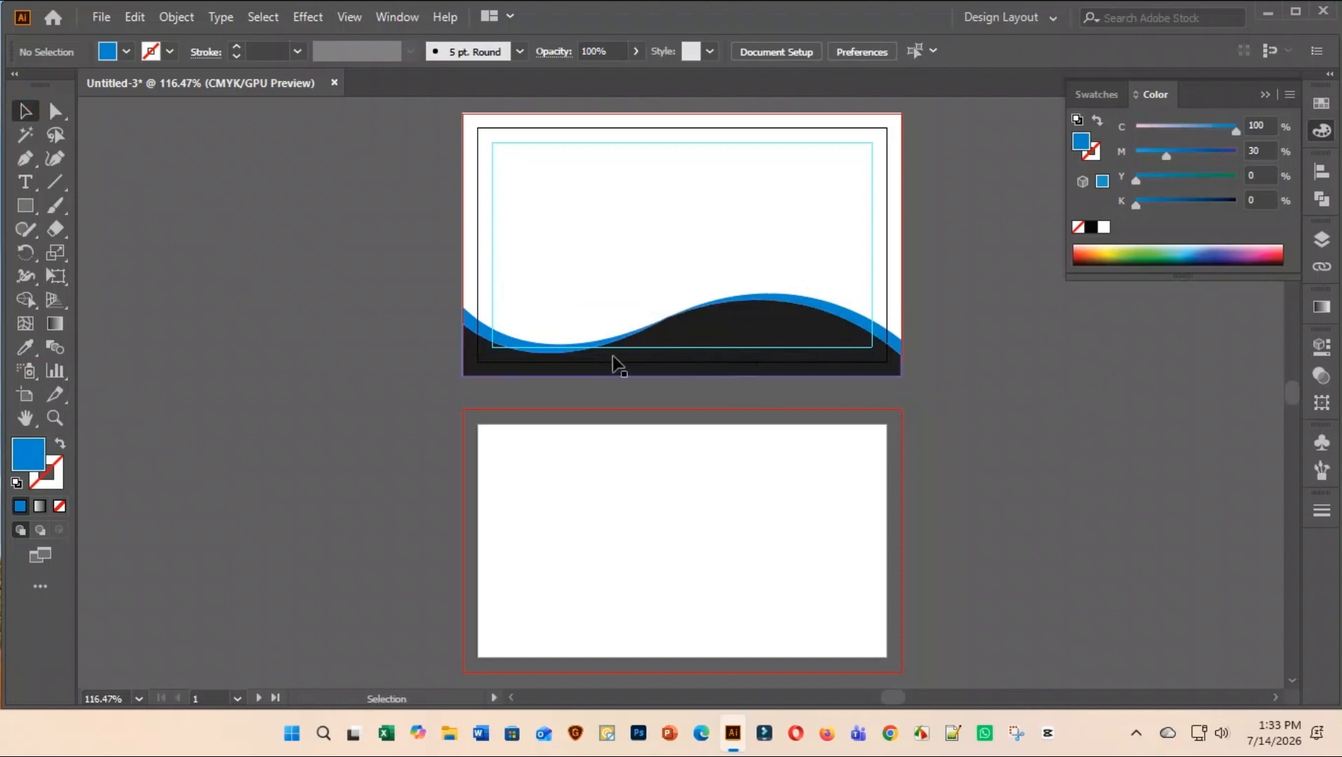
click(522, 344)
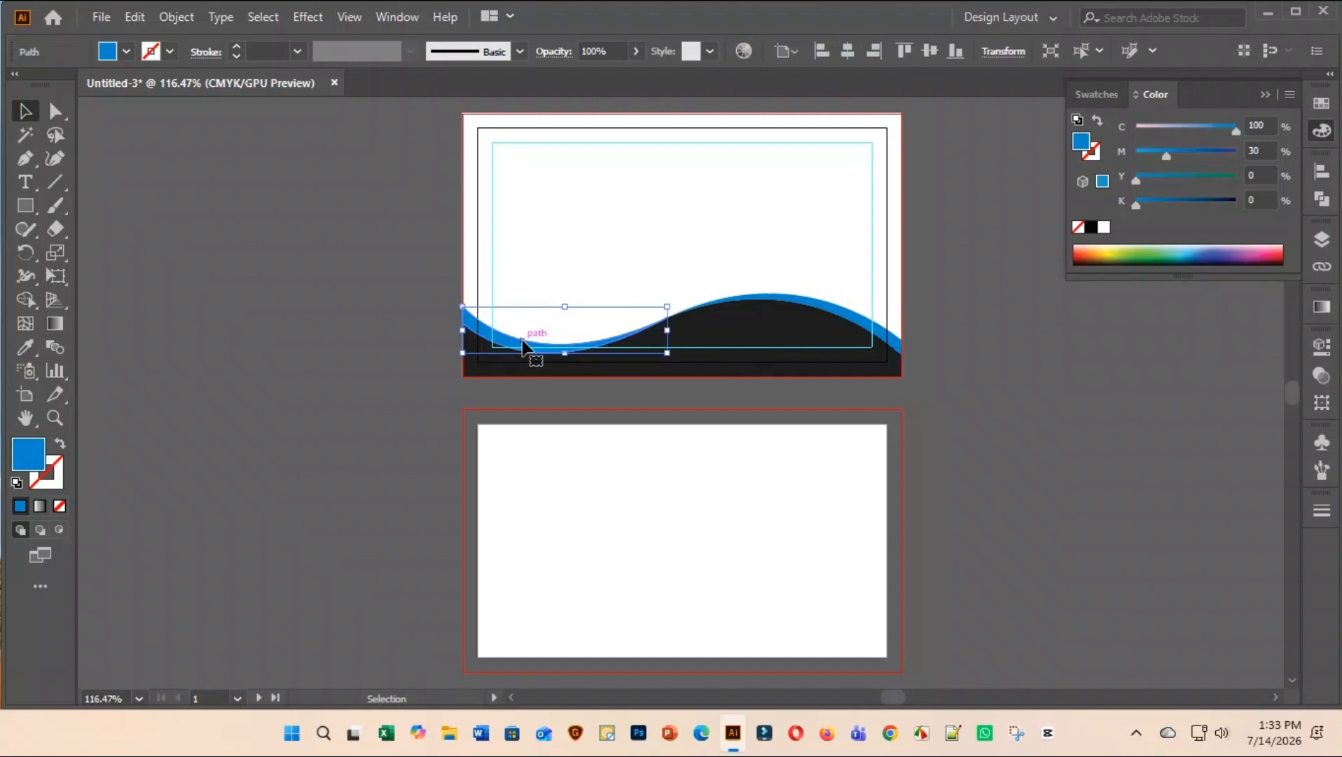
click(751, 341)
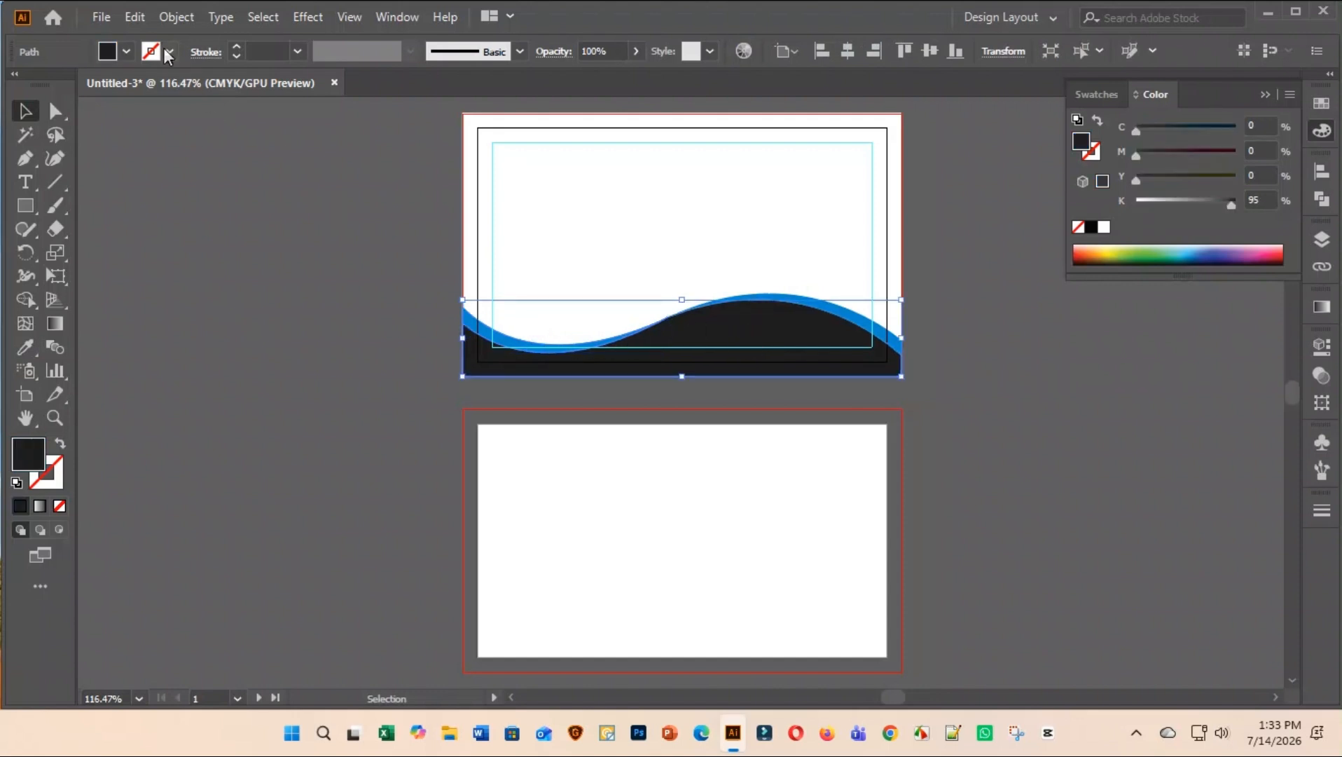
click(177, 18)
mouse_move(324, 489)
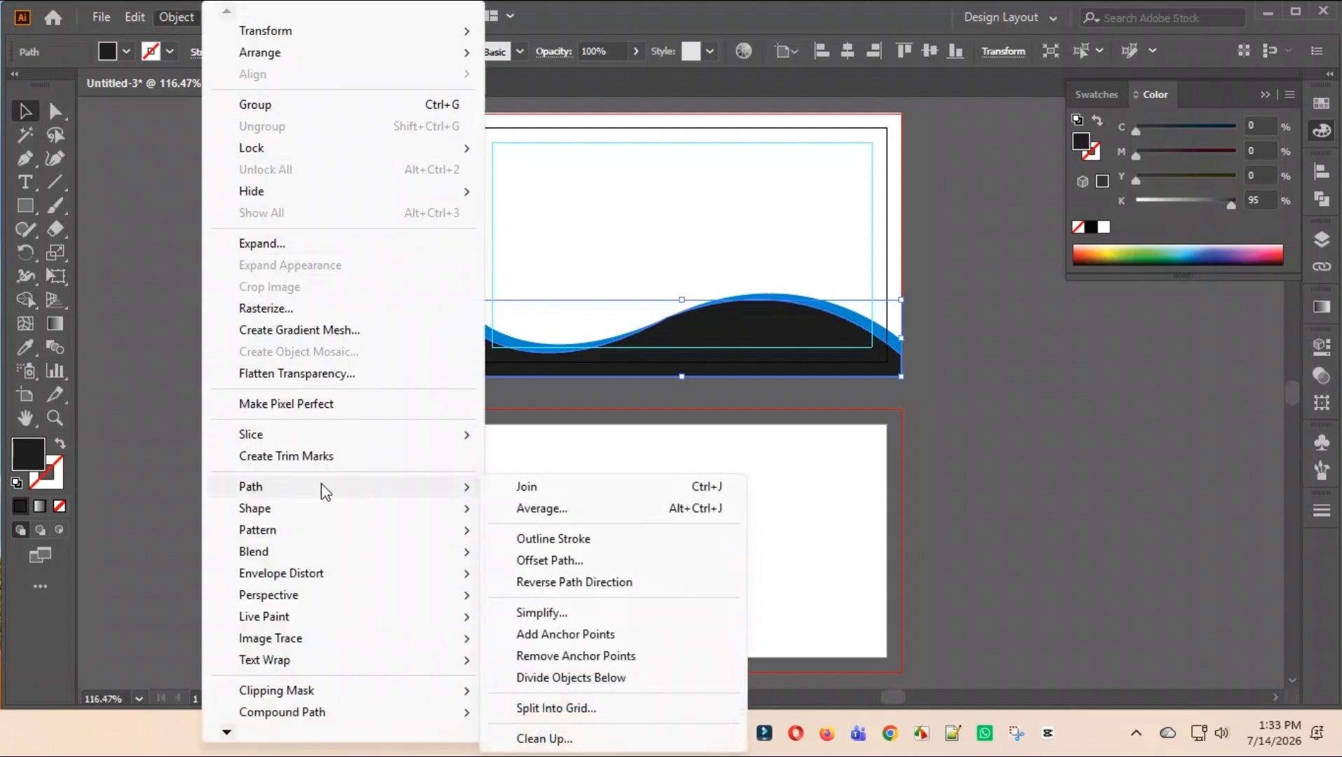
click(539, 558)
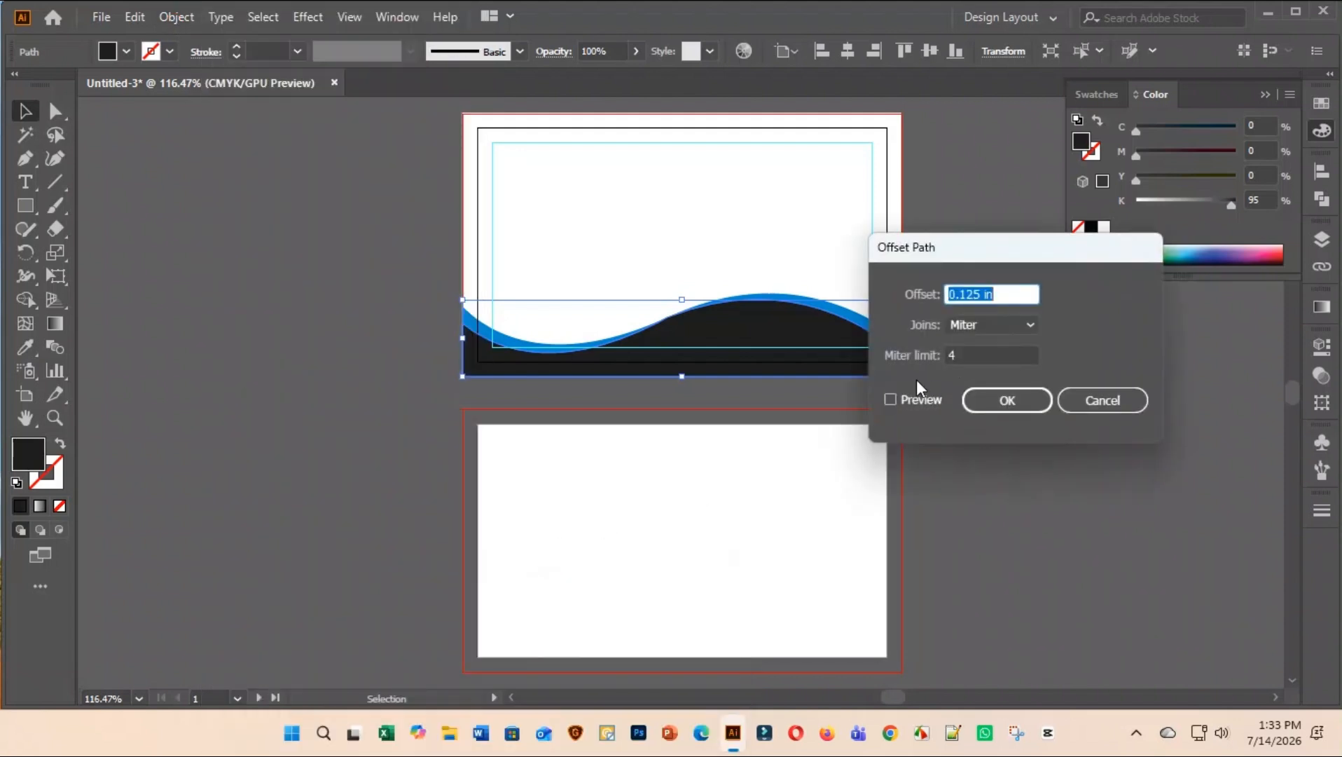
click(905, 401)
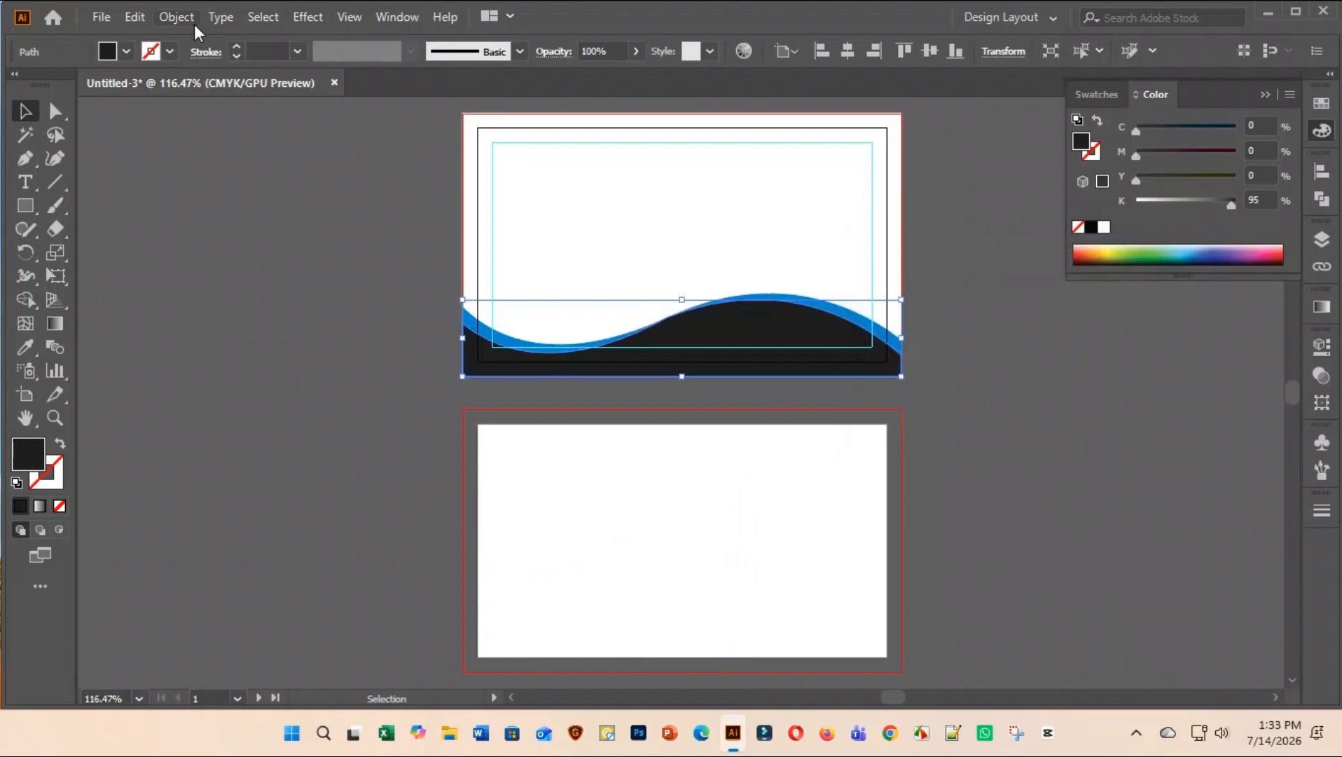
Show the rulers and change their units to pixels
key(ctrl+r)
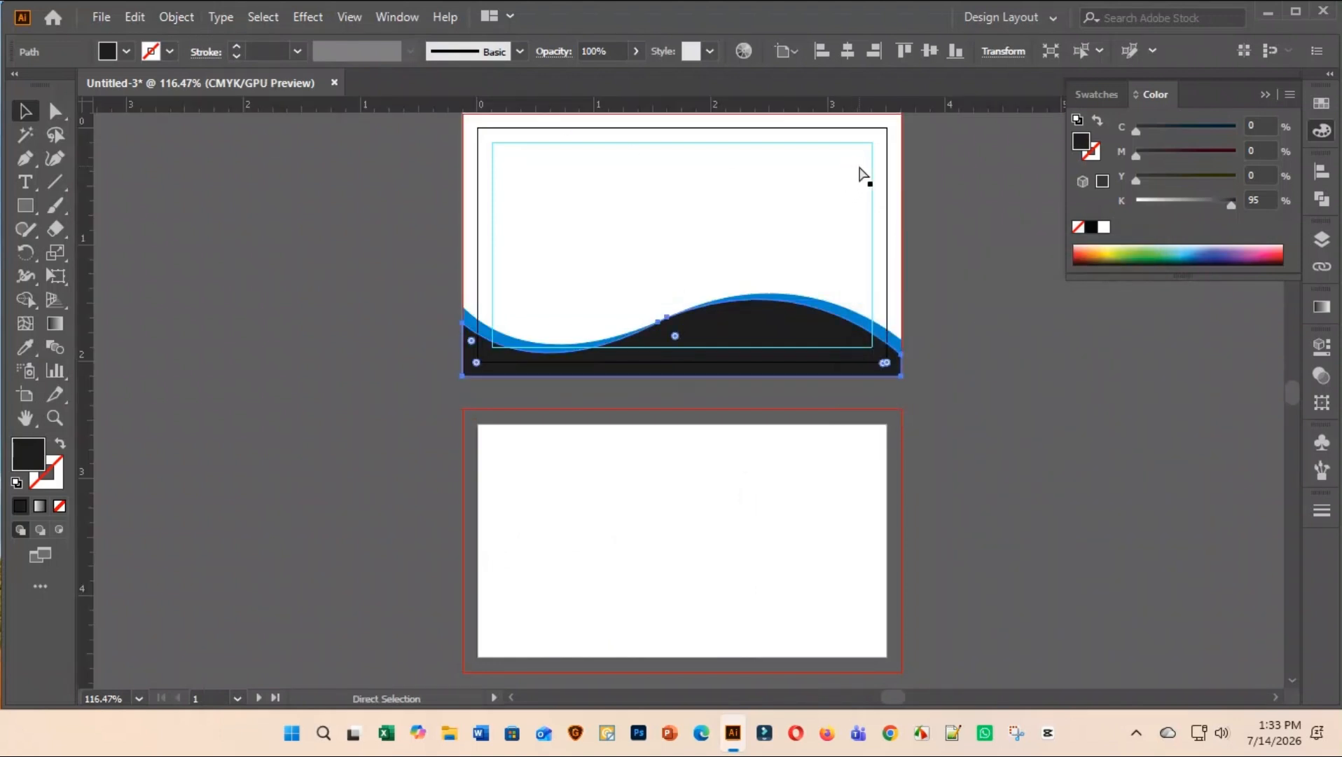
right_click(780, 105)
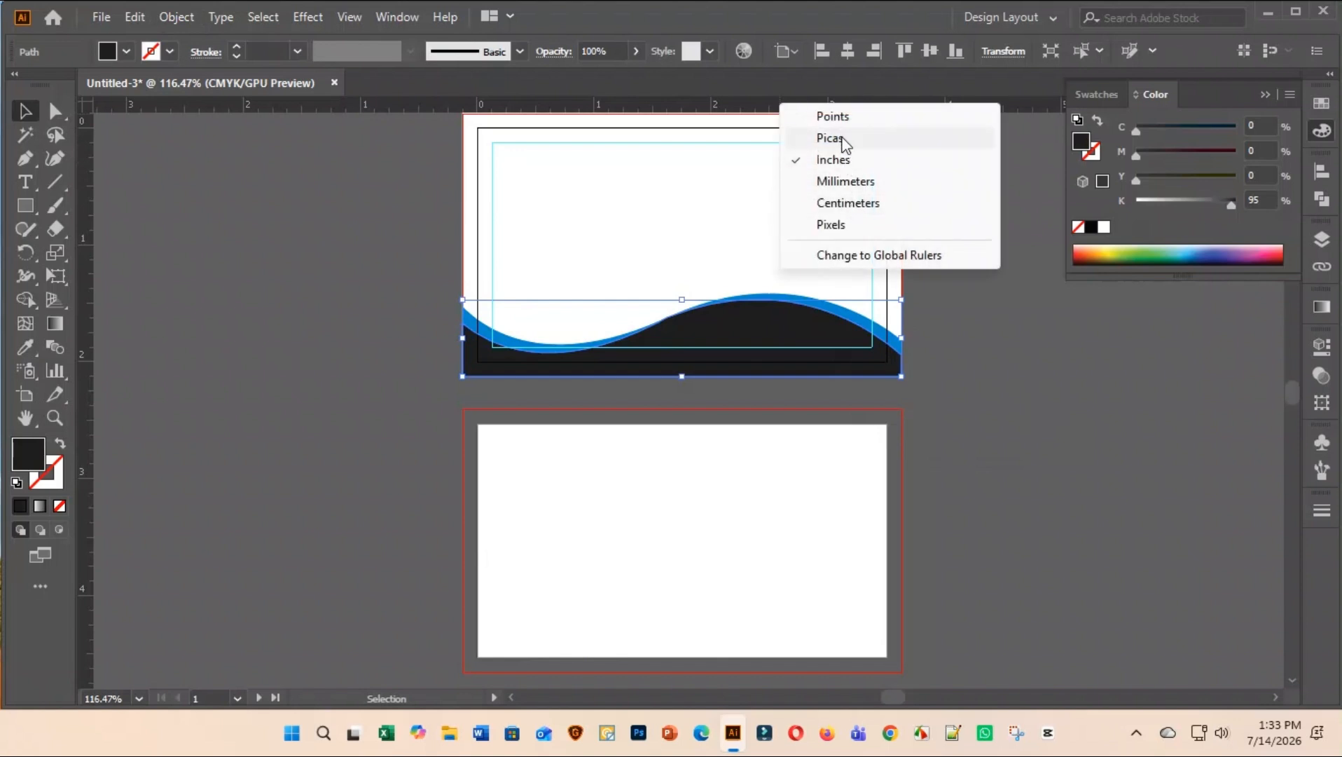
click(833, 226)
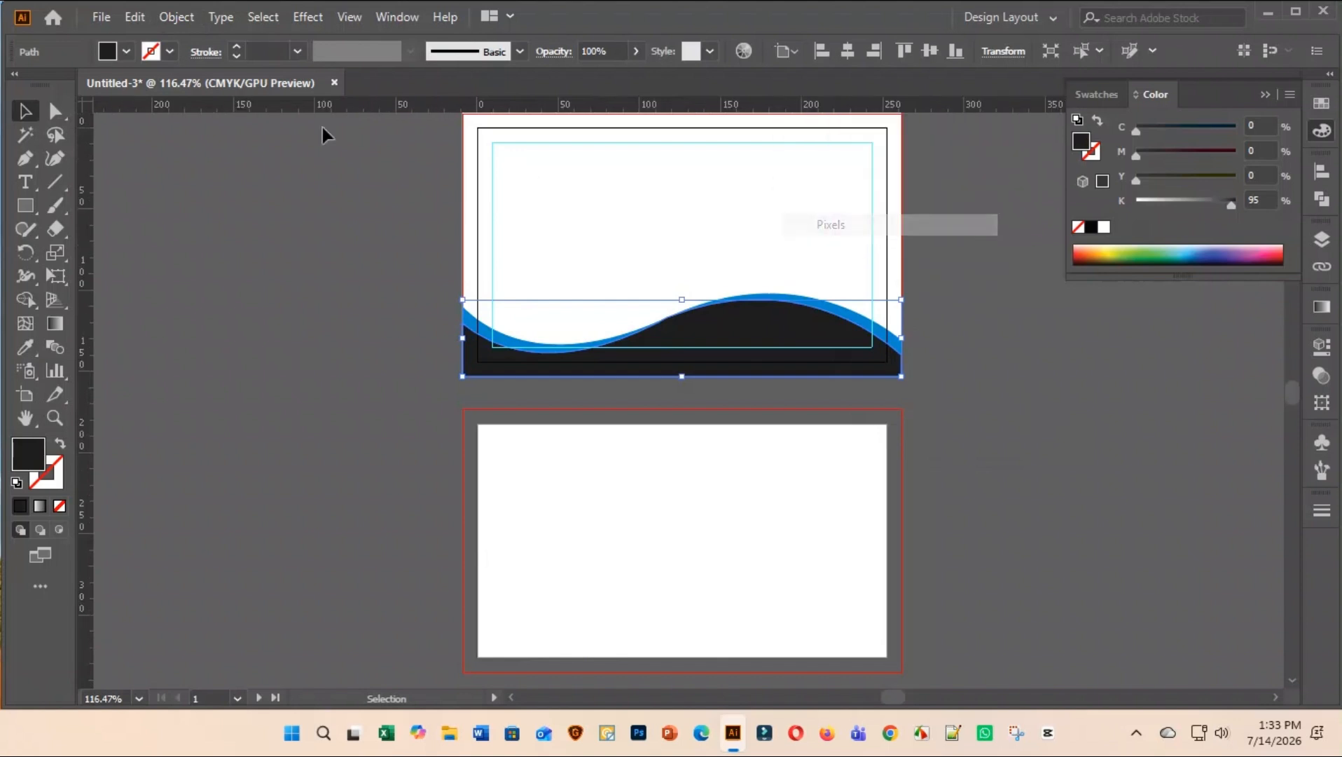
Create a 2 px outward offset copy of the dark wave body with Offset Path, using the preview
click(183, 17)
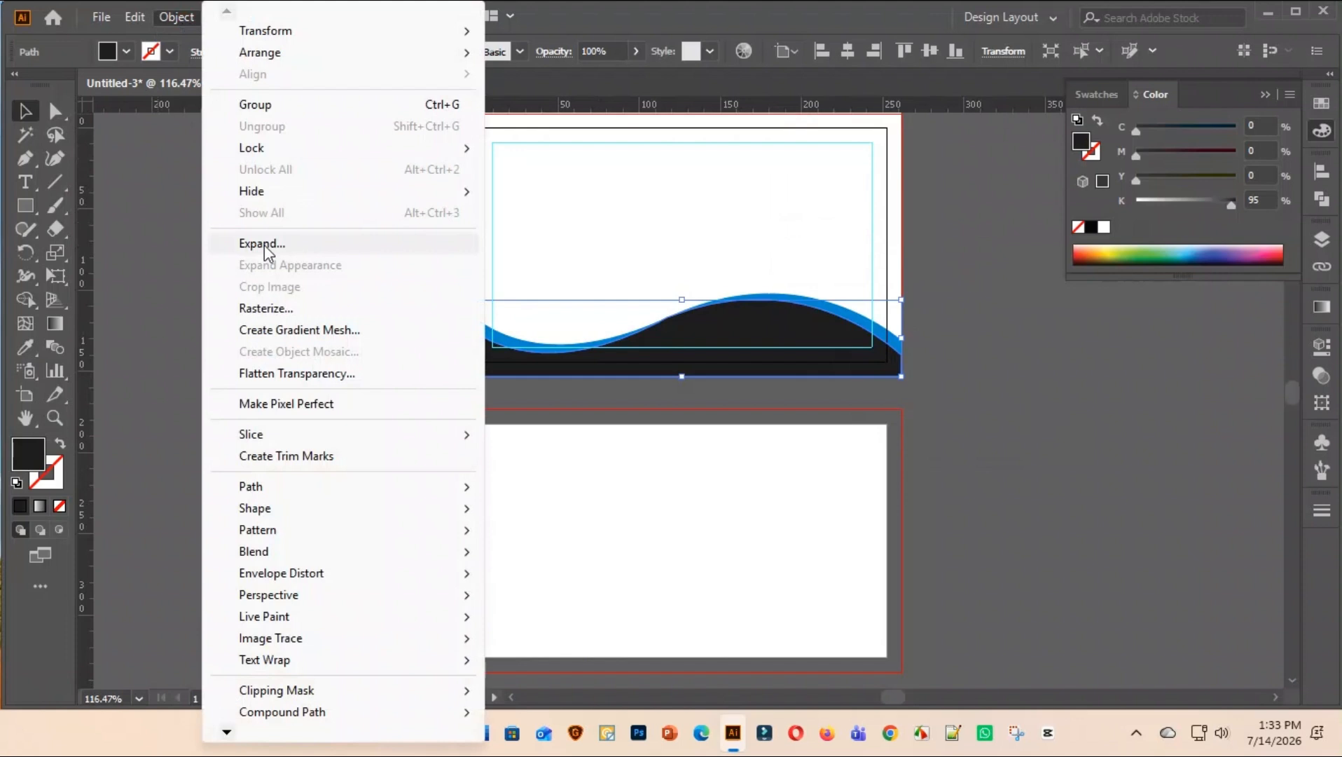
mouse_move(277, 488)
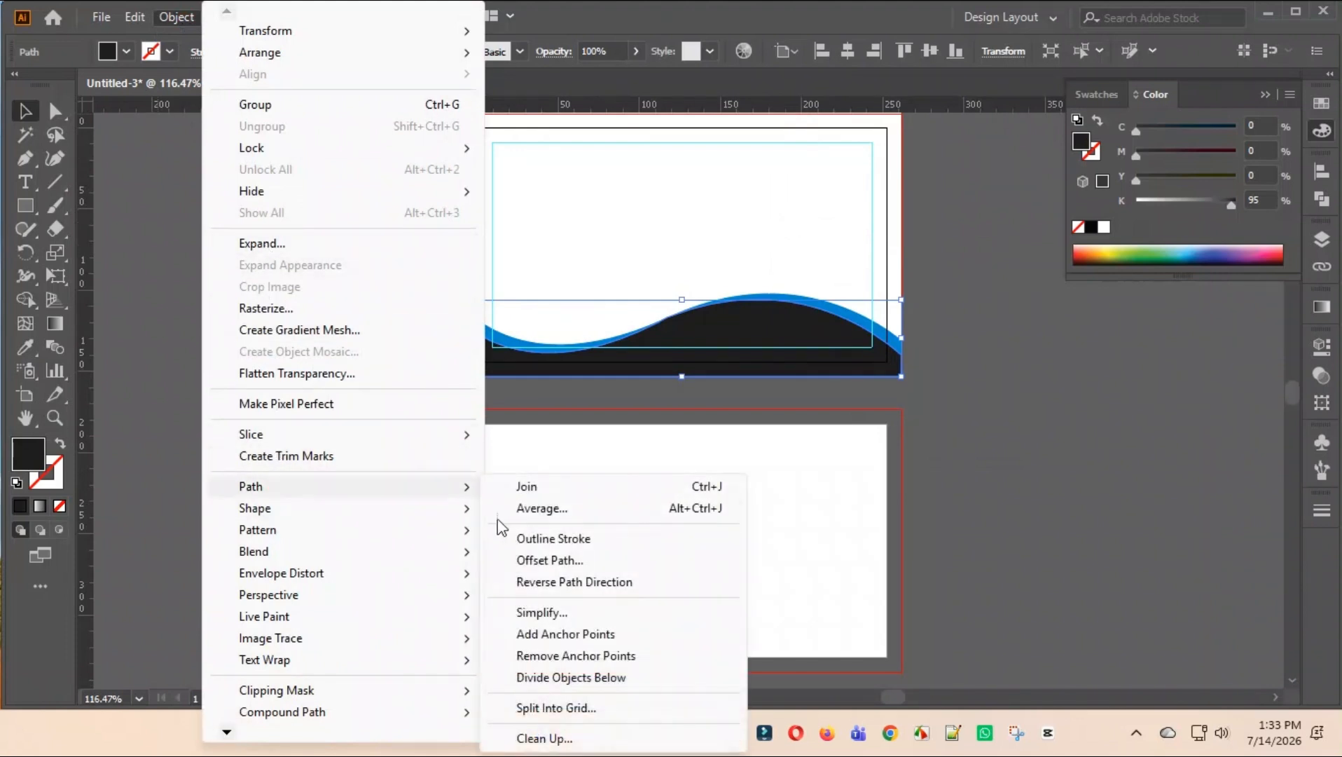
click(562, 562)
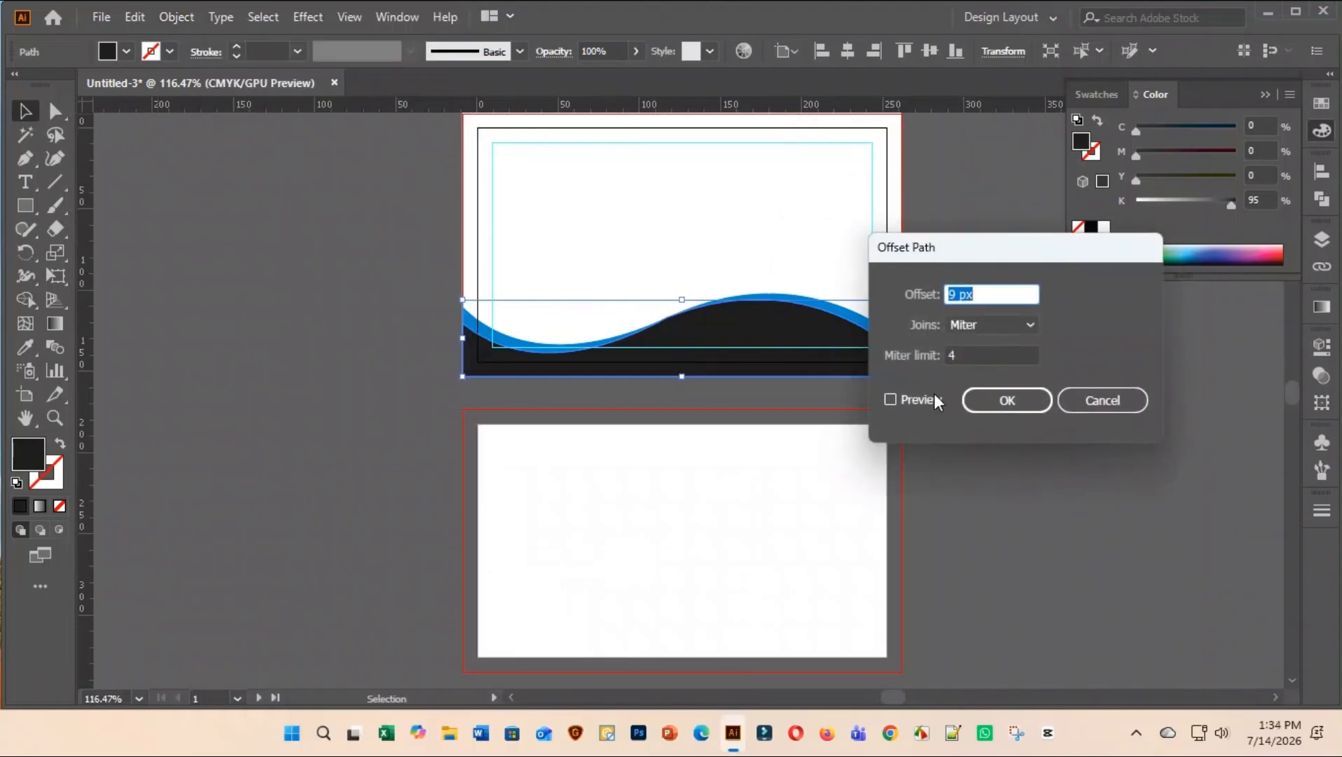
click(930, 387)
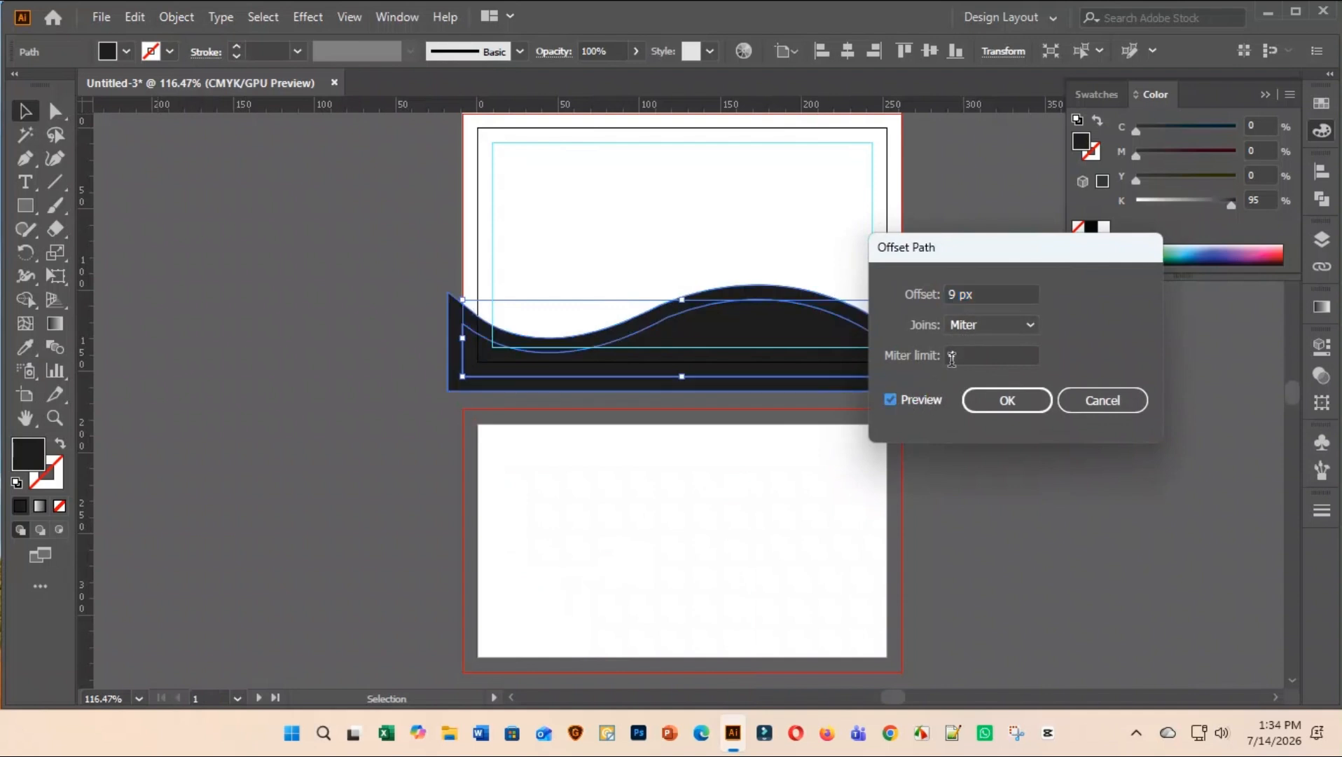
click(993, 293)
key(Down)
key(Down)
key(Down)
key(Down)
key(Down)
key(Down)
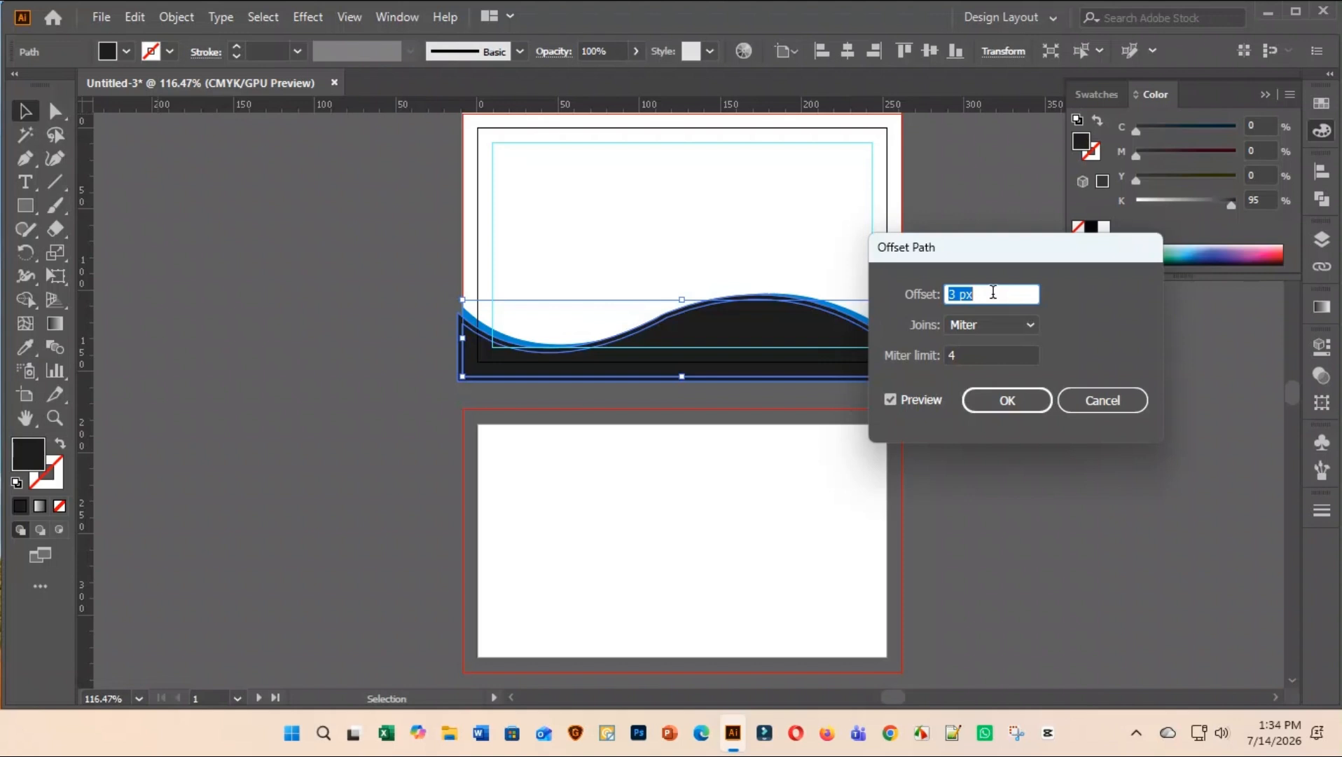
key(Down)
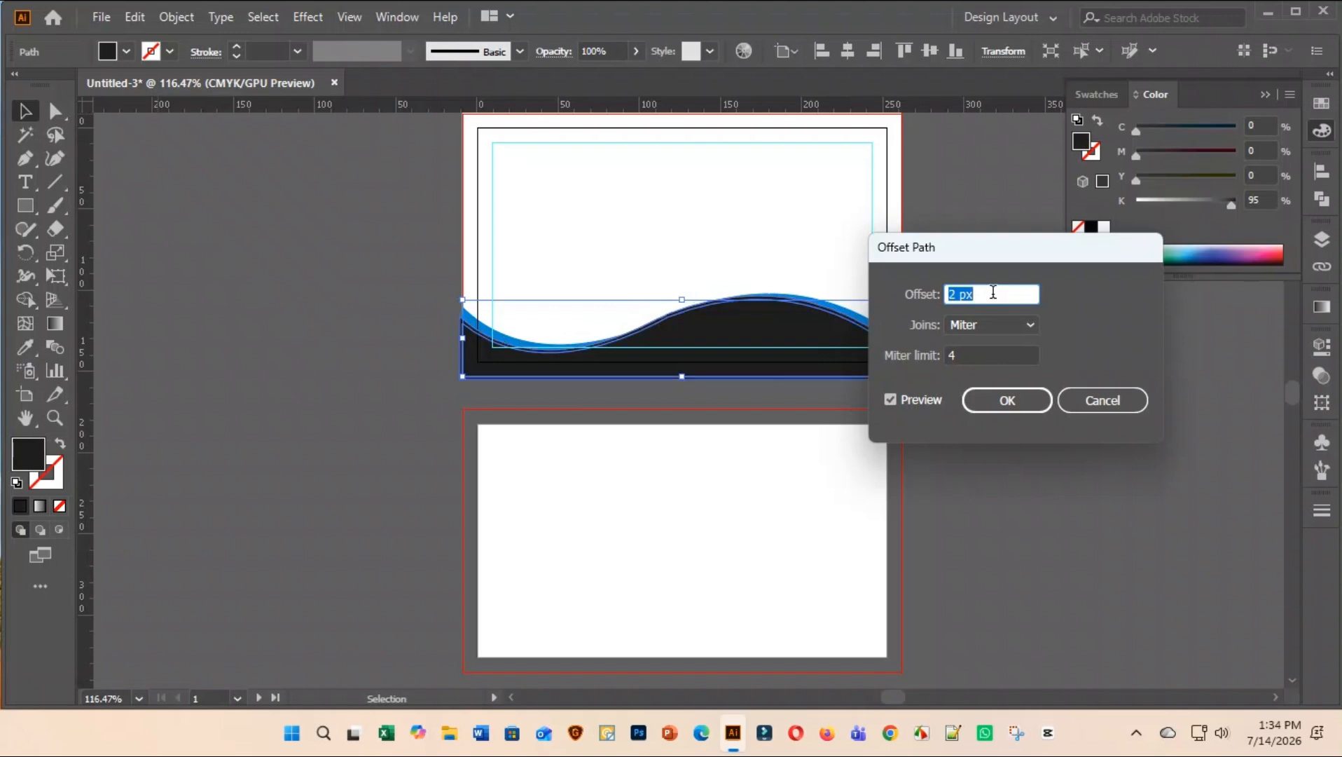
click(1006, 399)
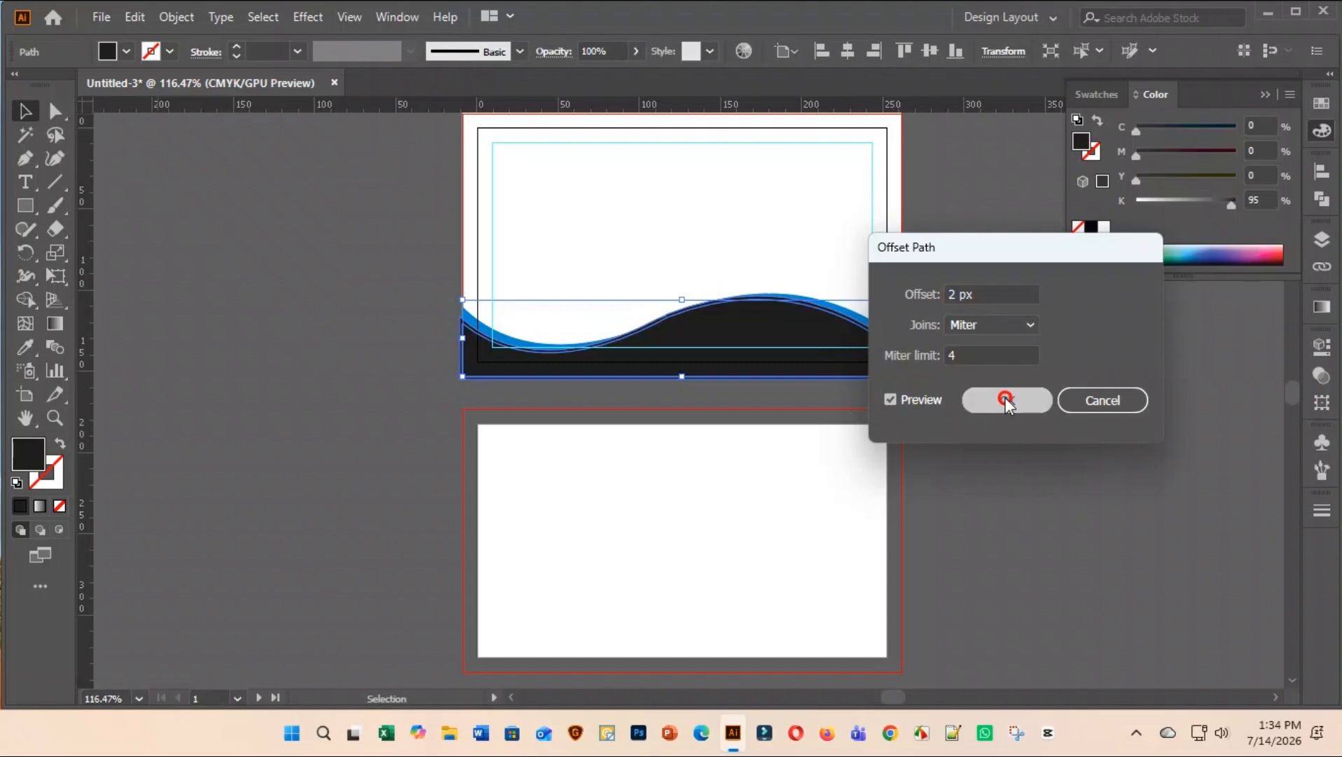
click(27, 112)
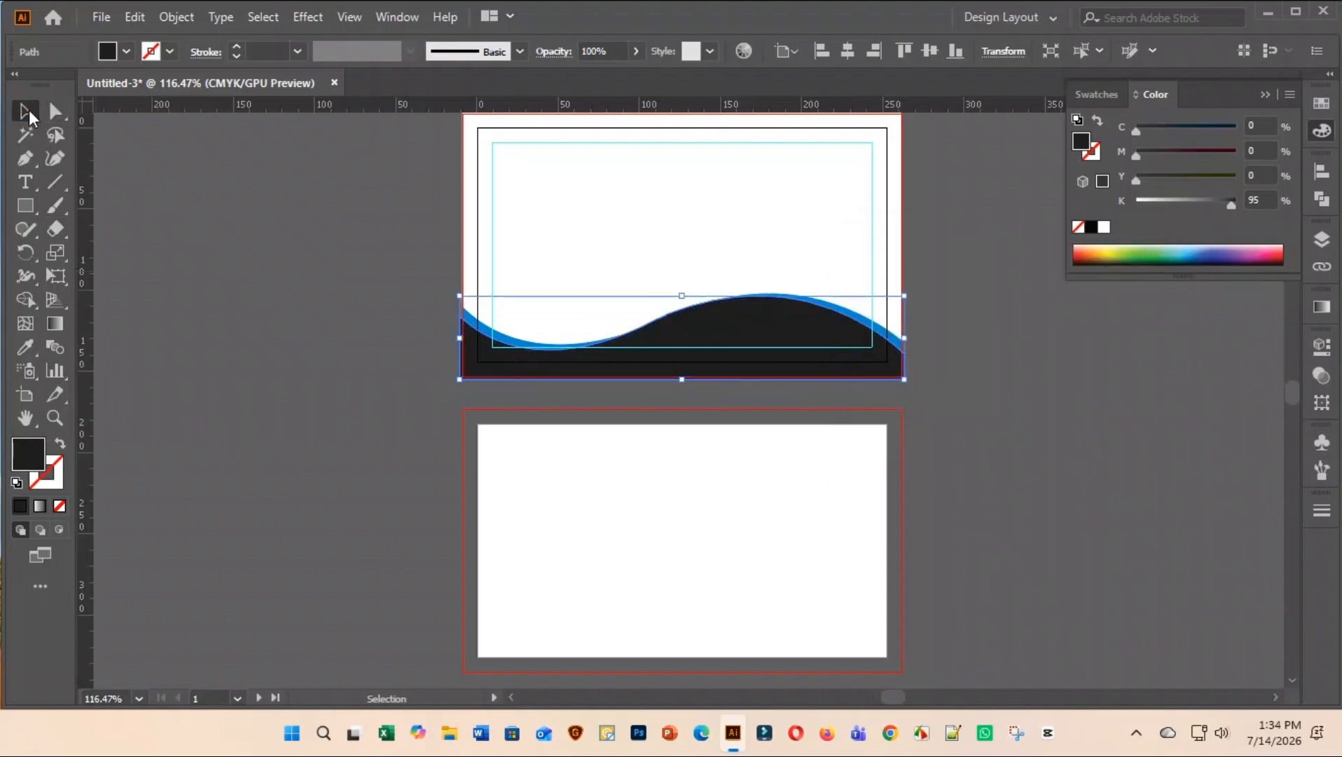
scroll(832, 299, up, 2)
scroll(832, 302, up, 1)
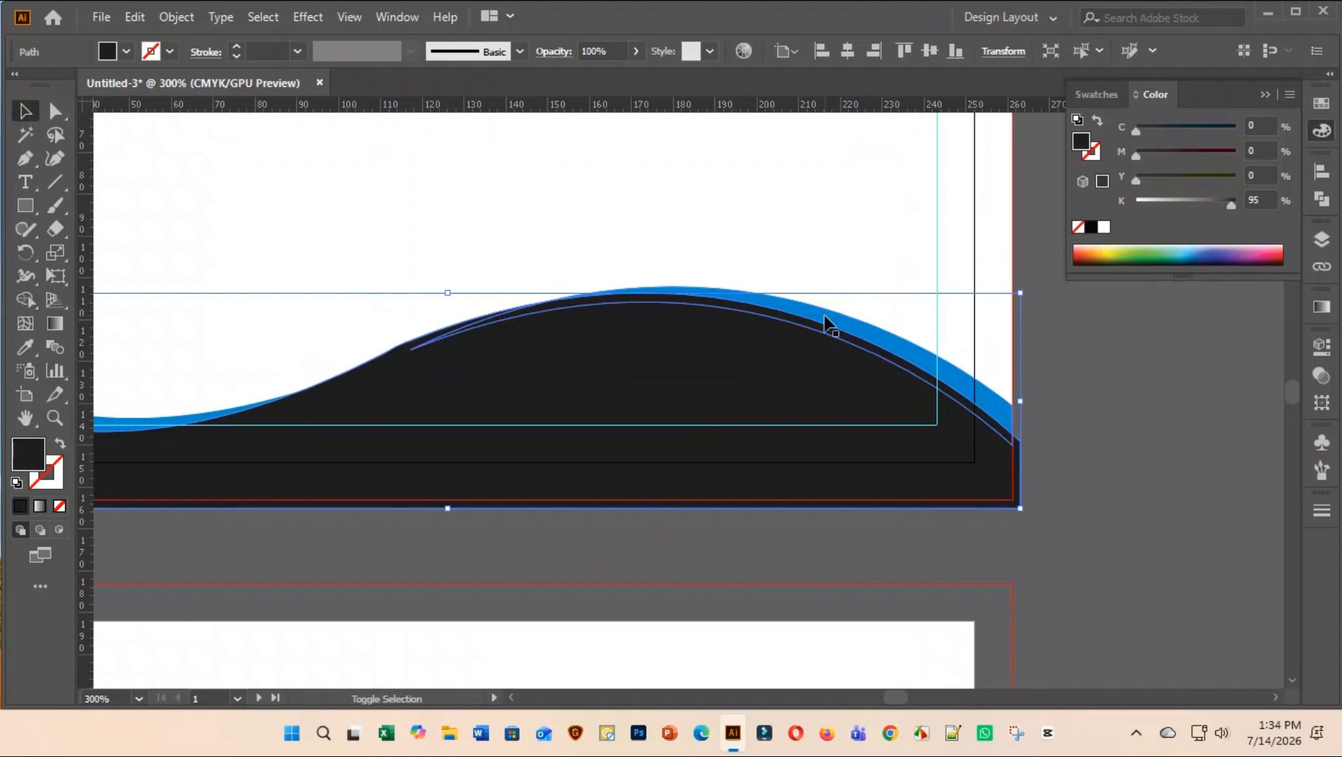
shift+click(828, 320)
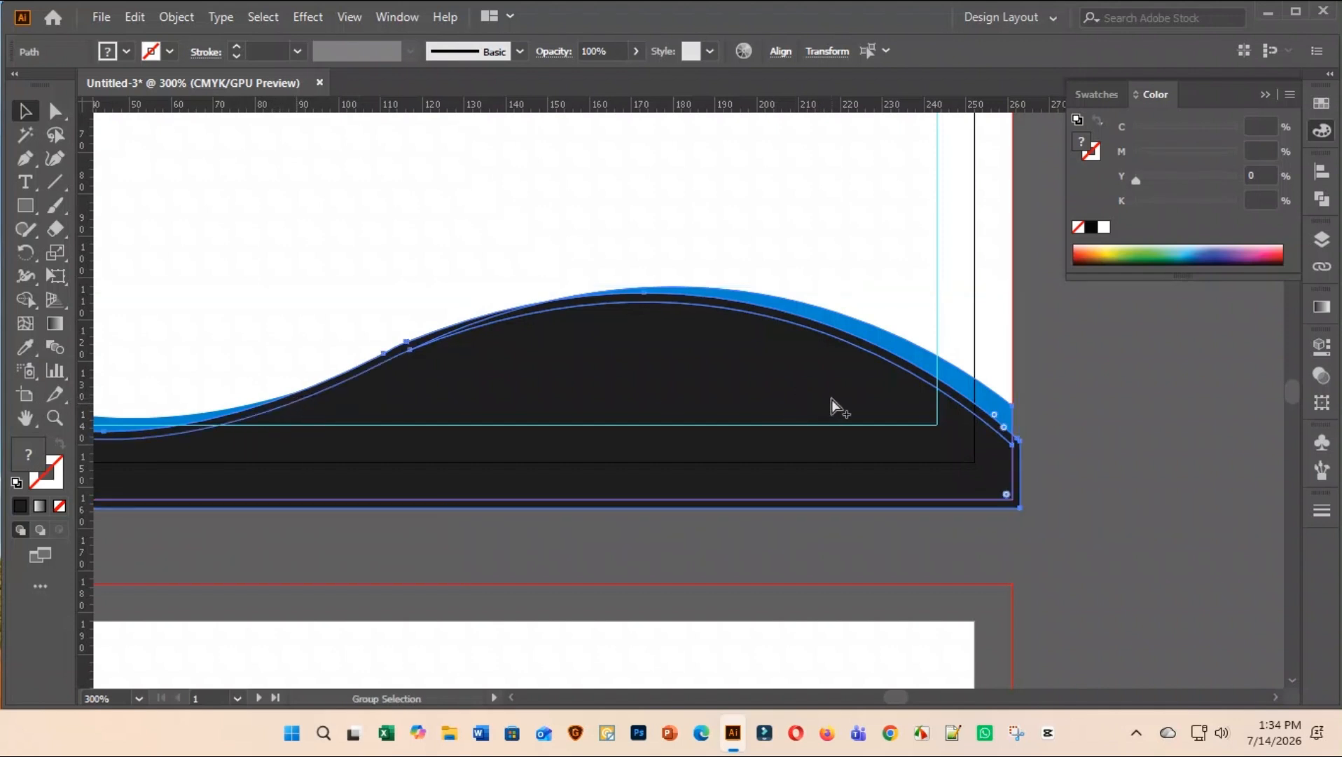
scroll(837, 399, down, 2)
click(729, 240)
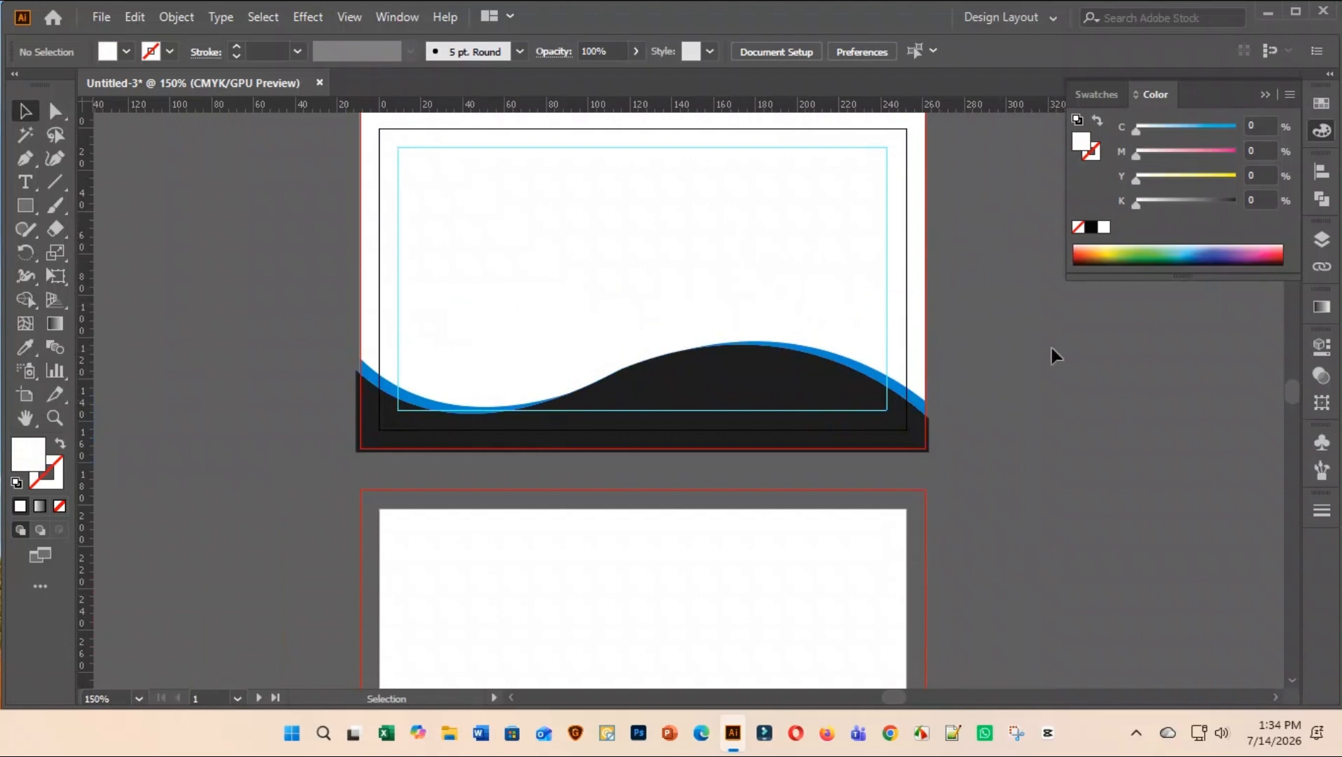
Select all wave shapes and remove the thin offset band beneath the left blue strip with the Shape Builder
drag(1040, 358, 353, 489)
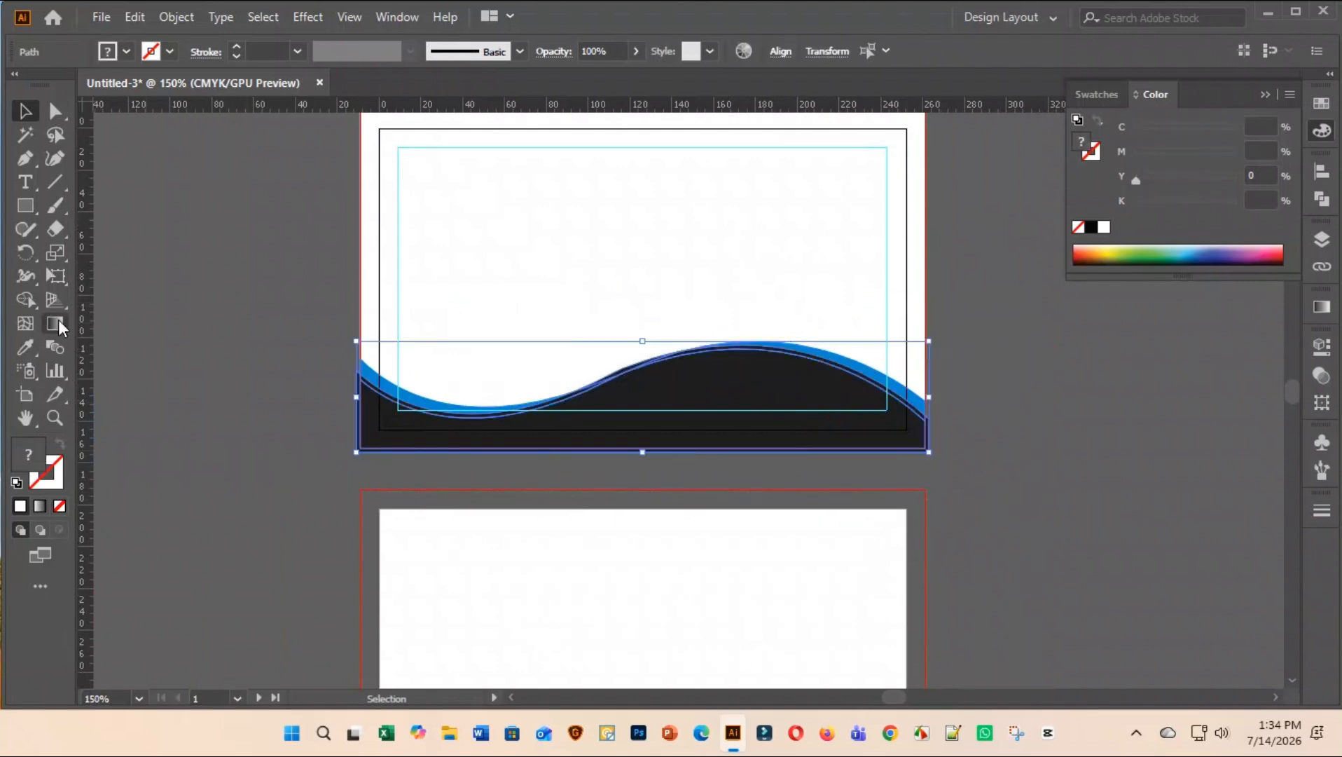
click(26, 299)
scroll(476, 406, up, 3)
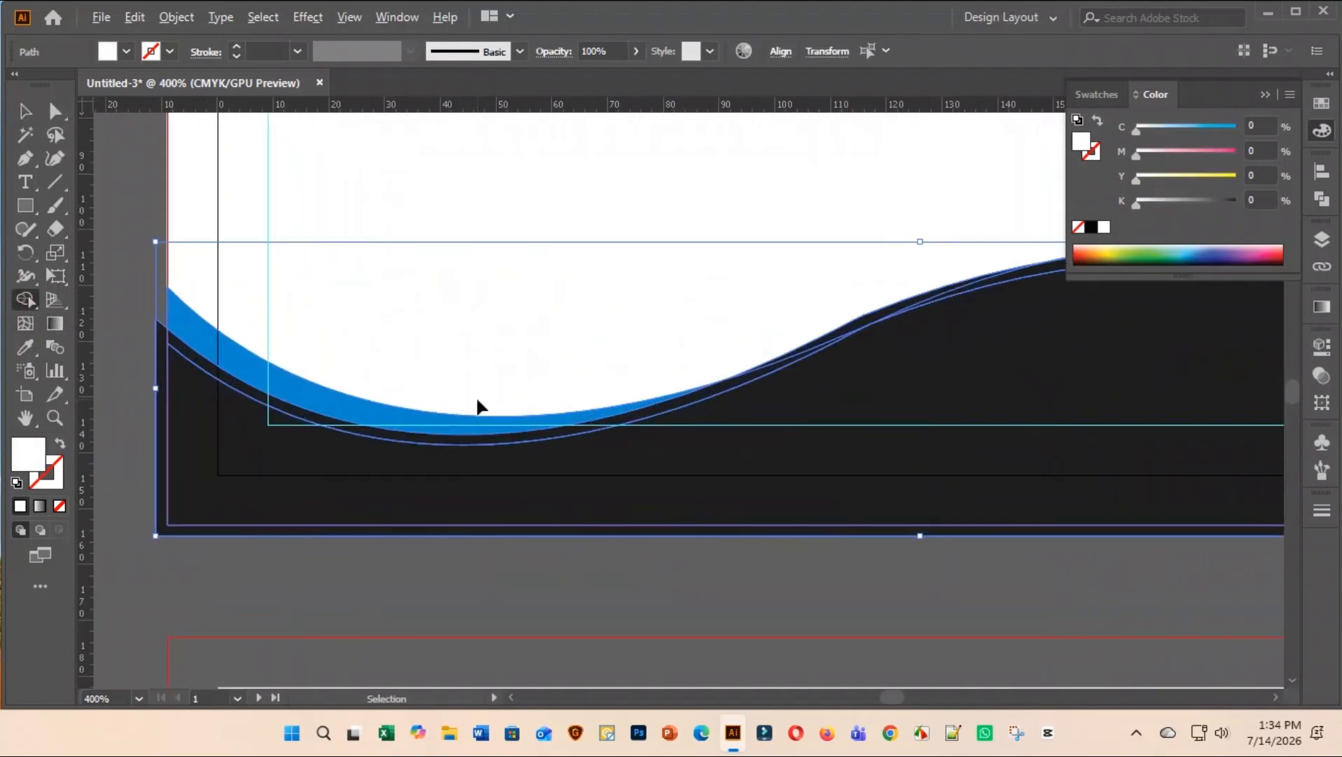
drag(409, 435, 441, 442)
key(ctrl+minus)
key(ctrl+minus)
key(ctrl+minus)
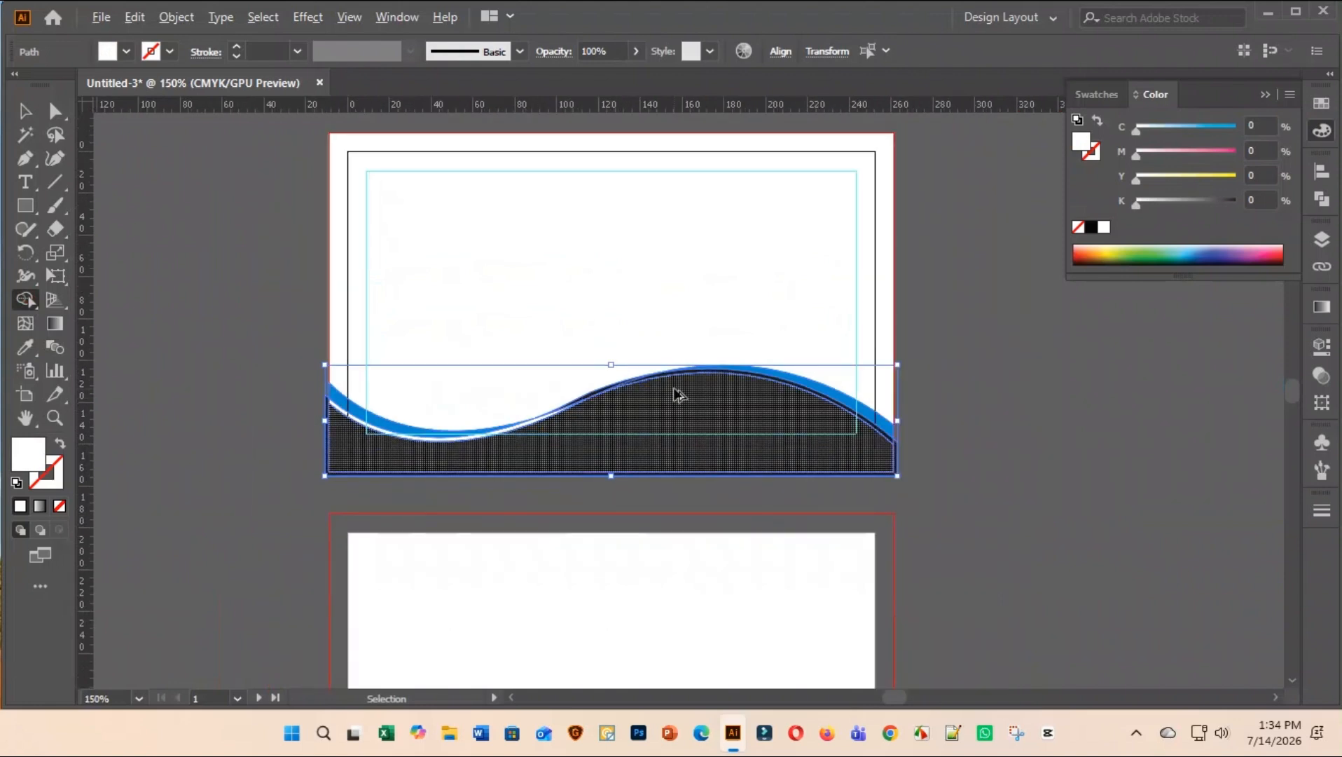
Remove the remaining offset slivers along the middle of the wave and beneath the right blue strip with the Shape Builder
key(ctrl+plus)
key(ctrl+plus)
key(ctrl+plus)
key(ctrl+plus)
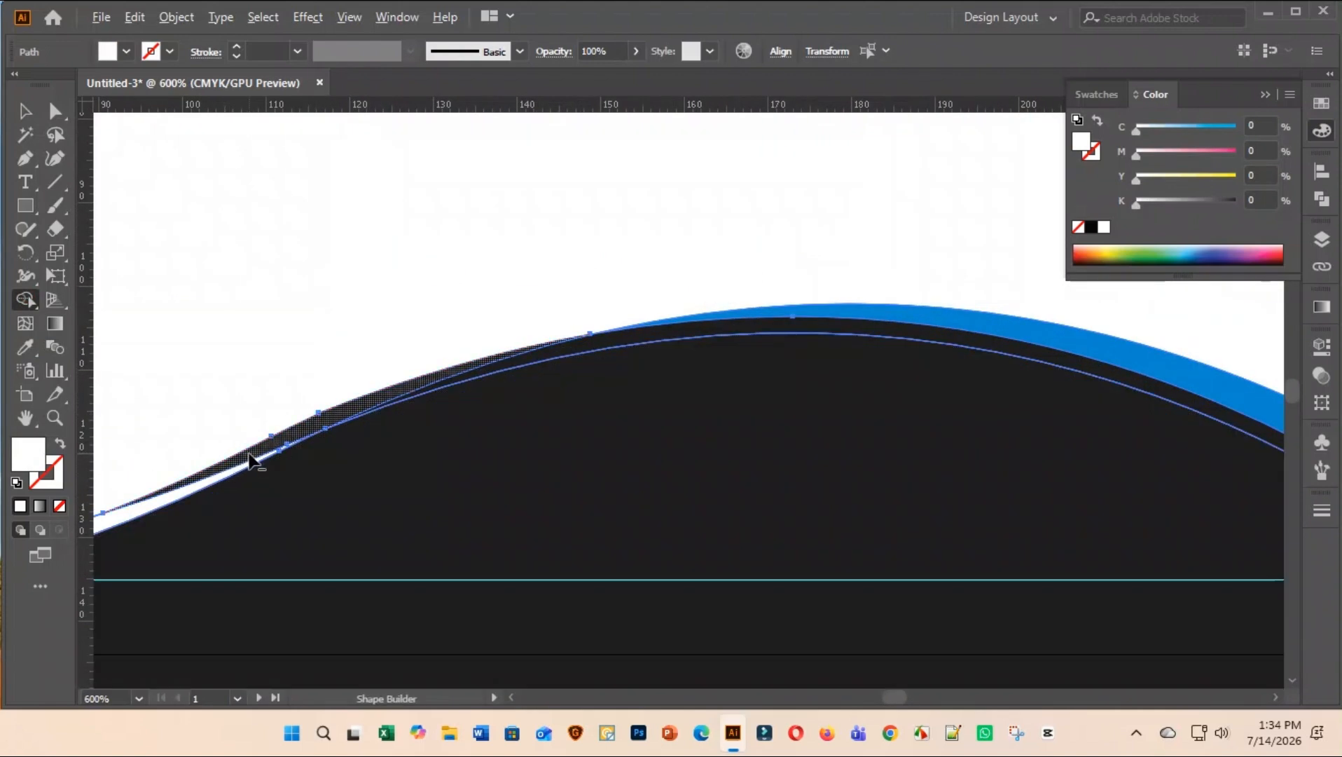
alt+click(259, 452)
alt+click(517, 365)
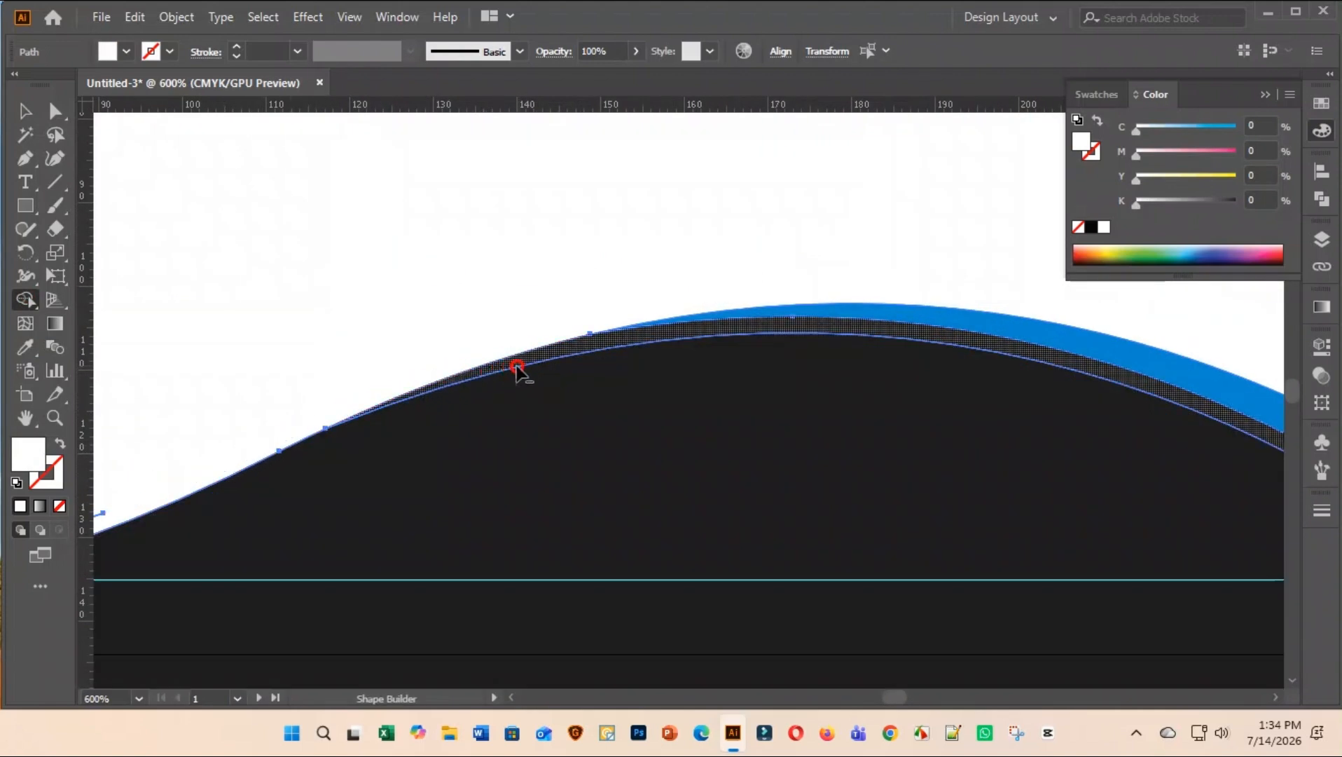
alt+click(533, 367)
key(ctrl+z)
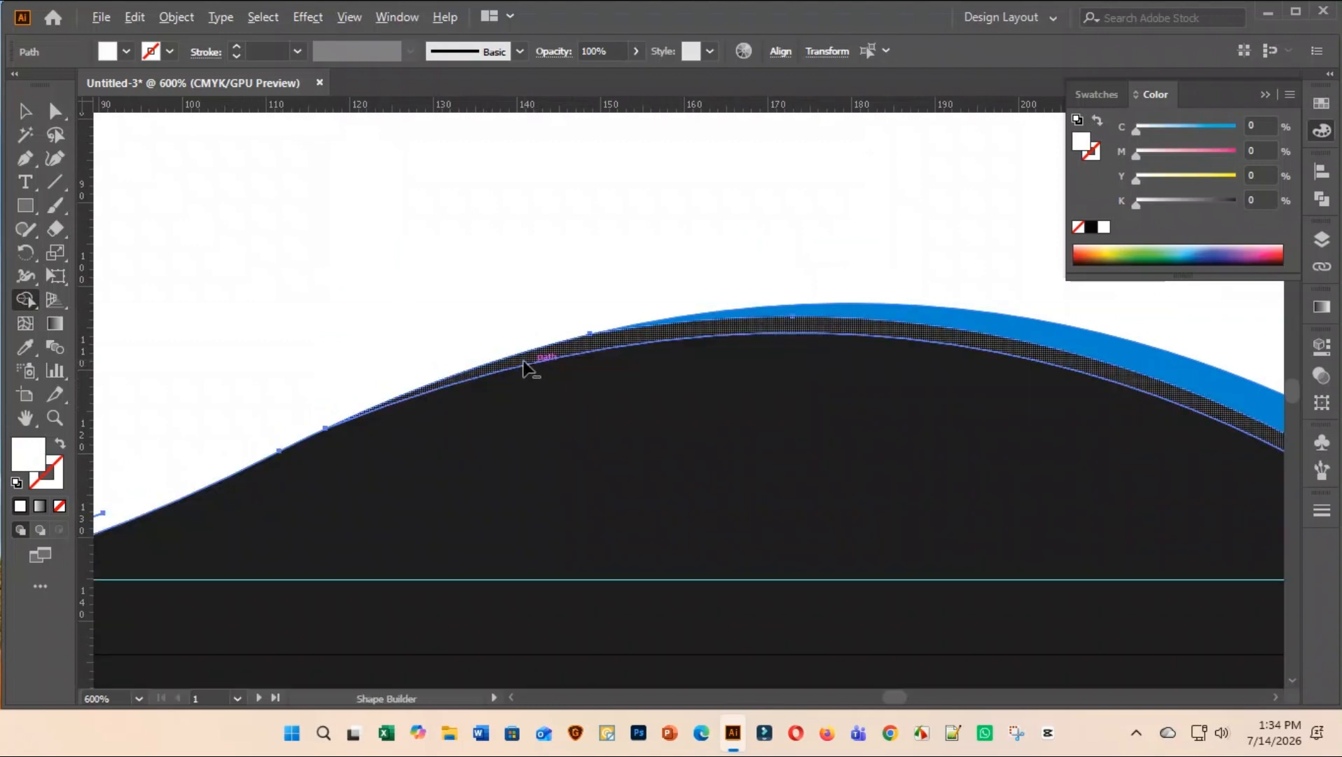
alt+click(529, 362)
Remove the offset overhang outside the upper card's bleed edge with the Shape Builder
key(ctrl+minus)
key(ctrl+minus)
key(ctrl+minus)
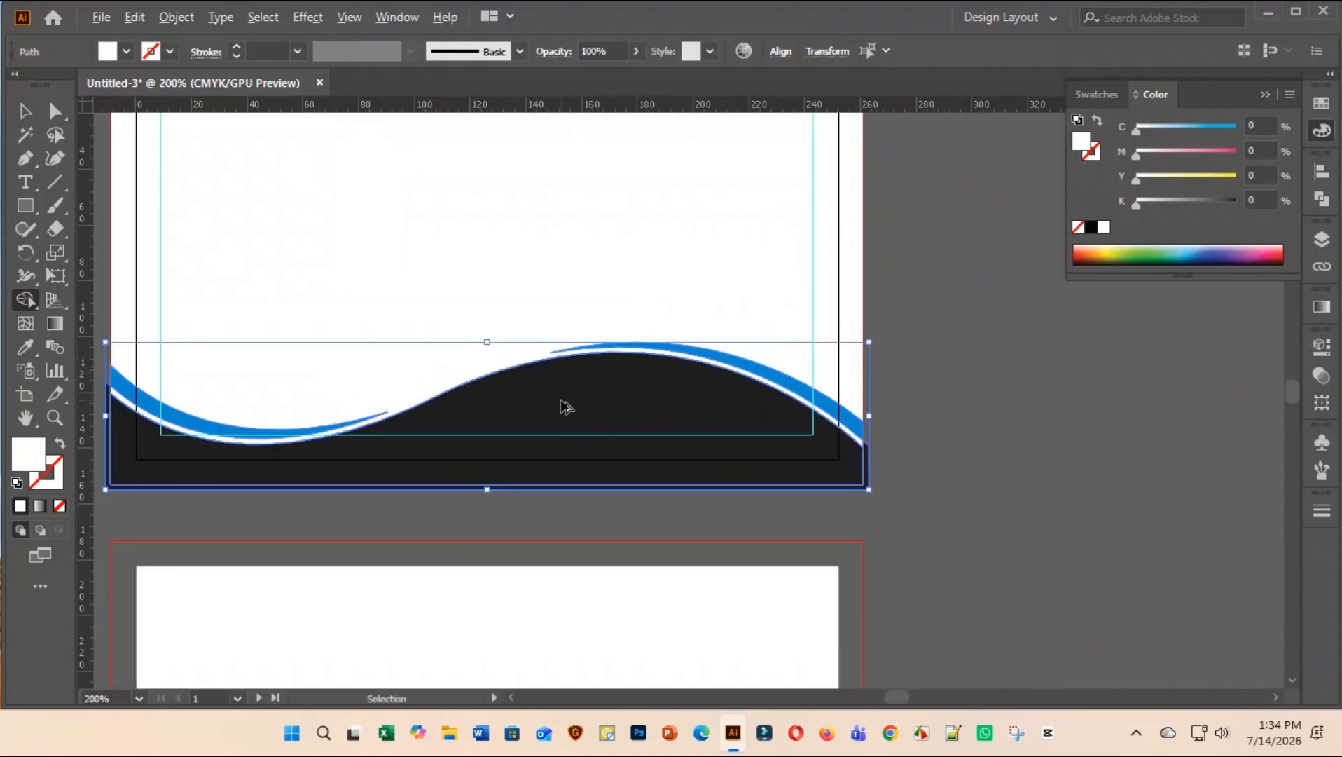
key(ctrl+plus)
key(ctrl+minus)
key(ctrl+plus)
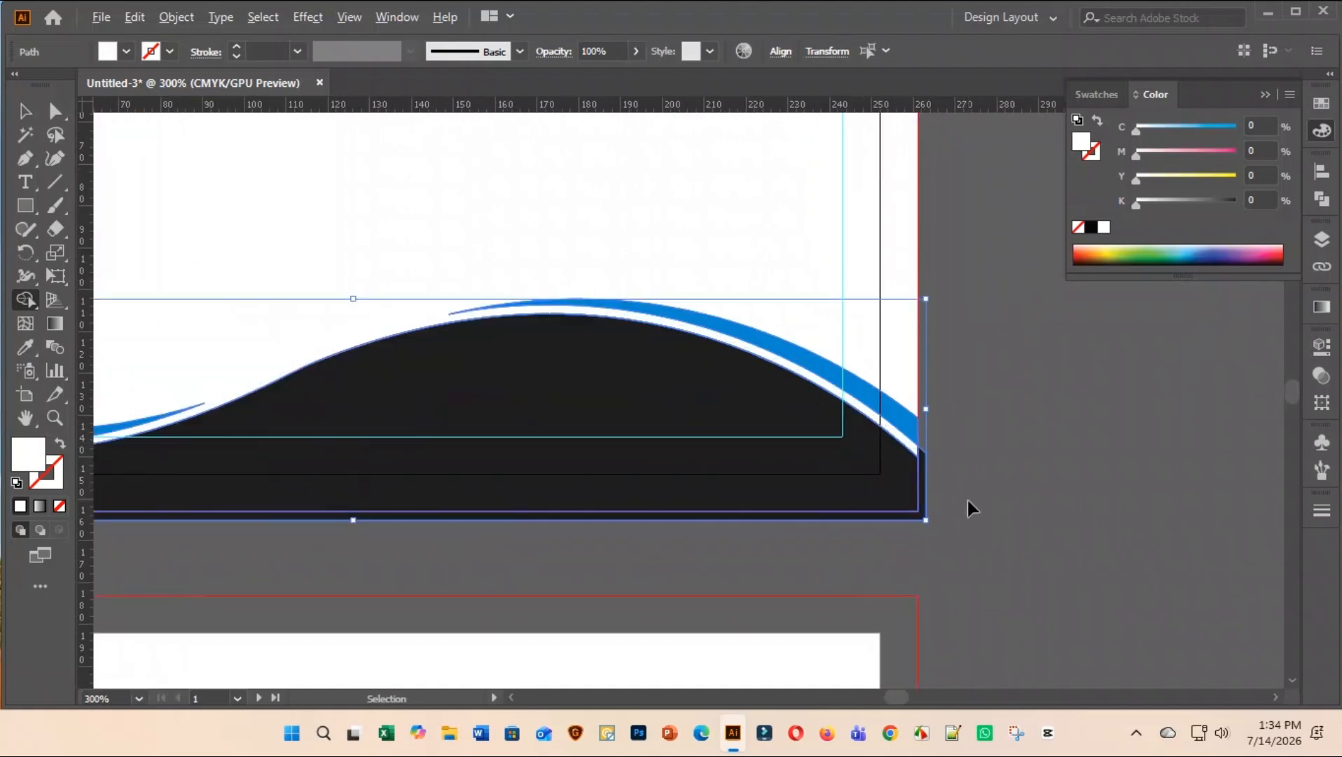
key(ctrl+plus)
key(ctrl+plus)
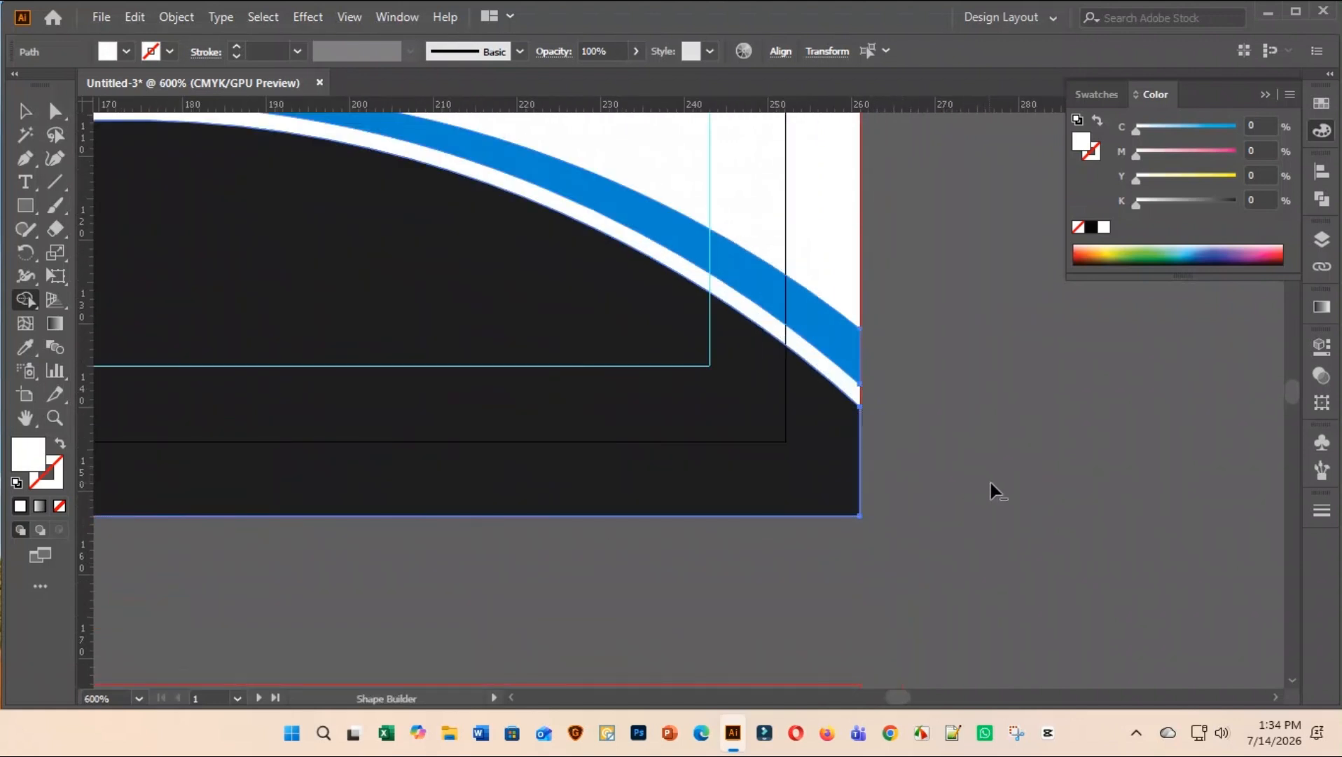
Examine the wave's left end at the bleed edge and the white gaps between the strips and the dark body
key(ctrl+minus)
key(ctrl+minus)
key(ctrl+minus)
key(ctrl+plus)
key(ctrl+plus)
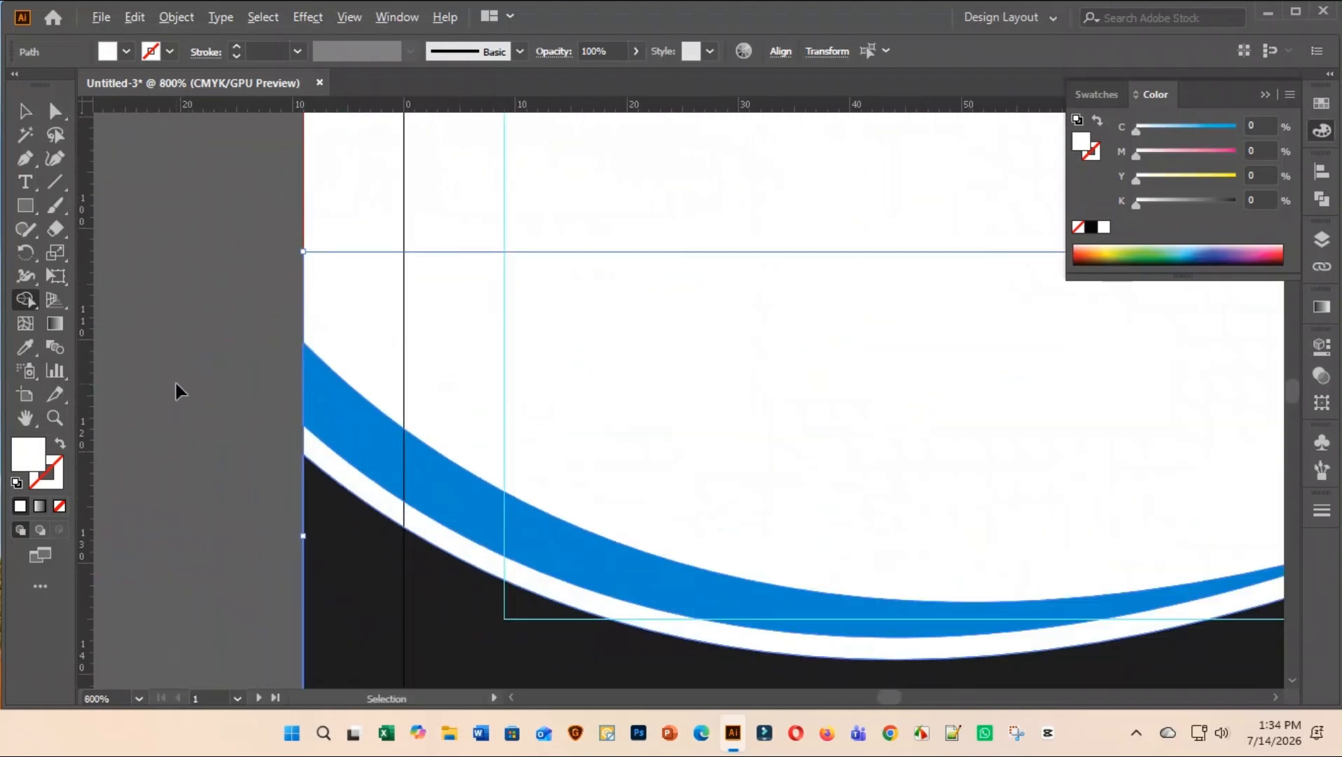
key(ctrl+minus)
key(ctrl+minus)
key(ctrl+minus)
key(ctrl+plus)
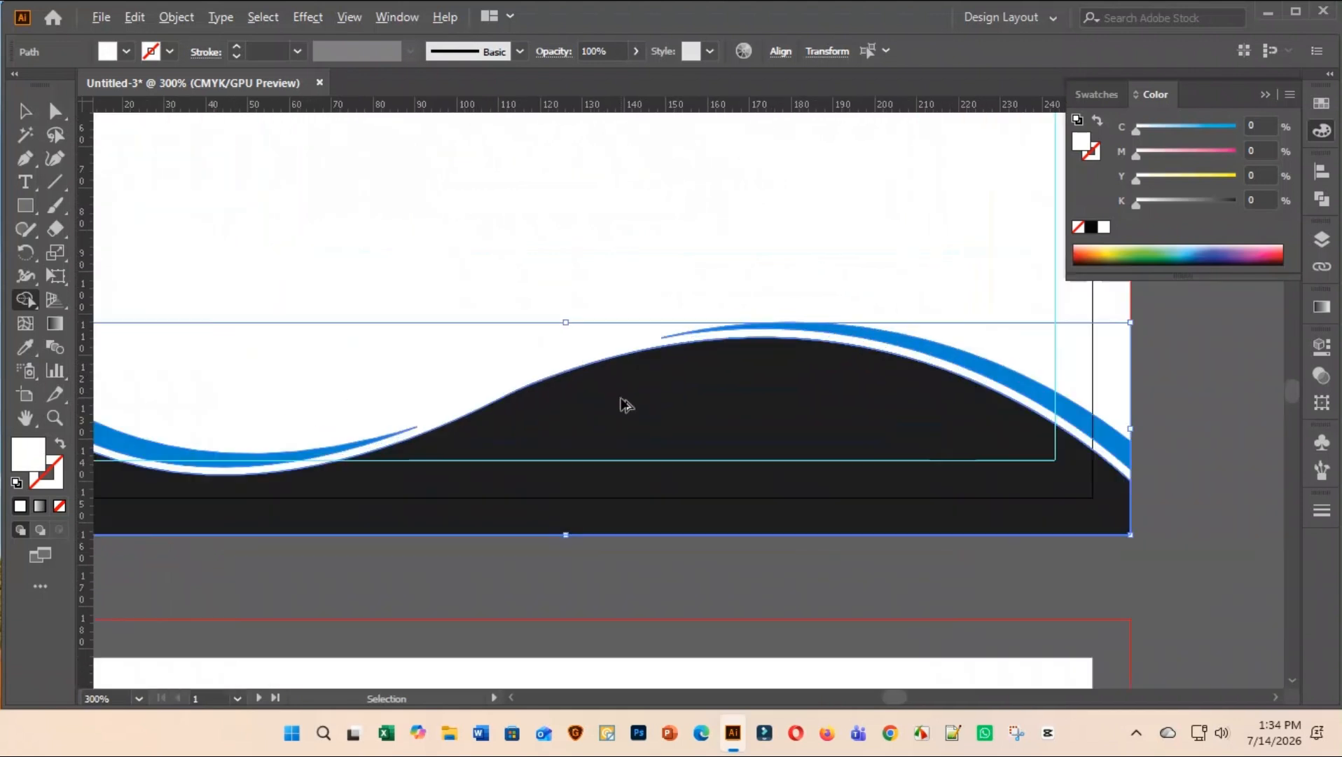
Smooth the kink in the middle of the dark wave body's upper edge with the Smooth tool, and deselect it
click(55, 111)
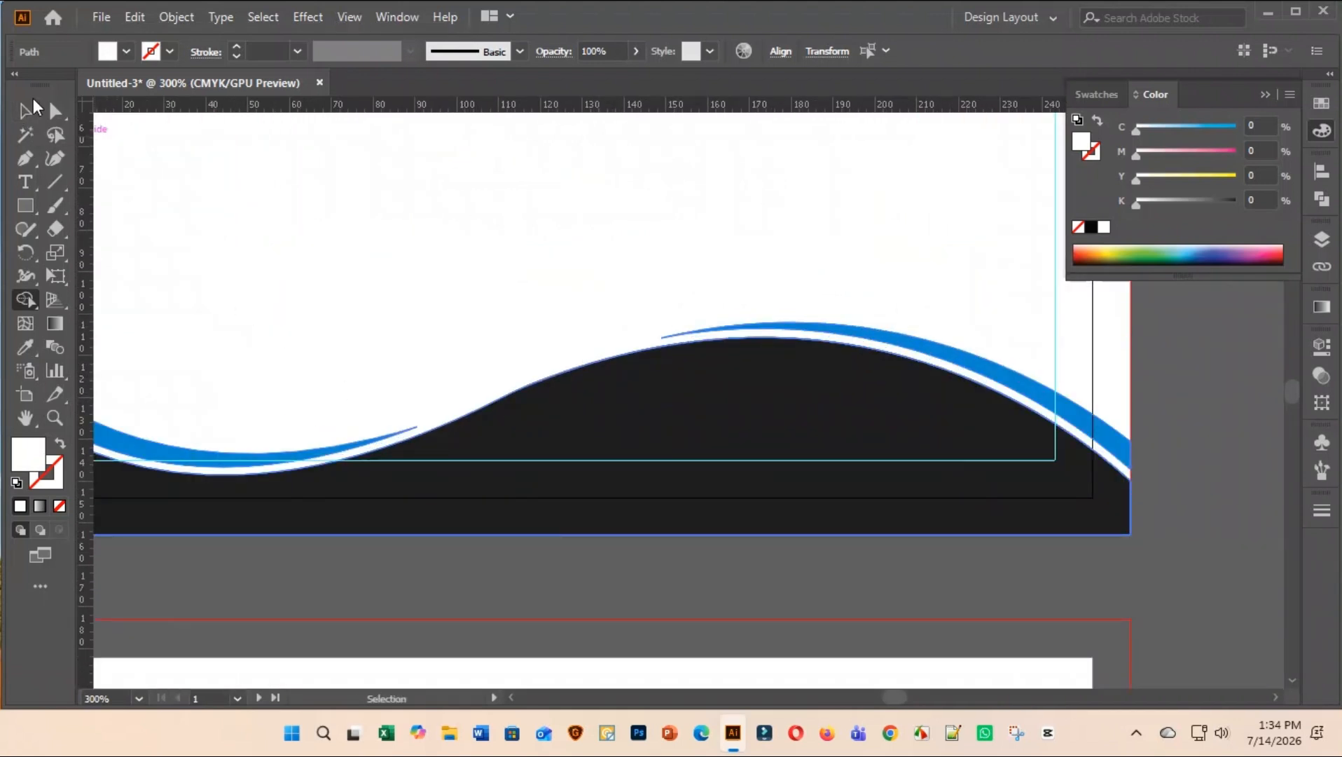
click(468, 466)
click(533, 566)
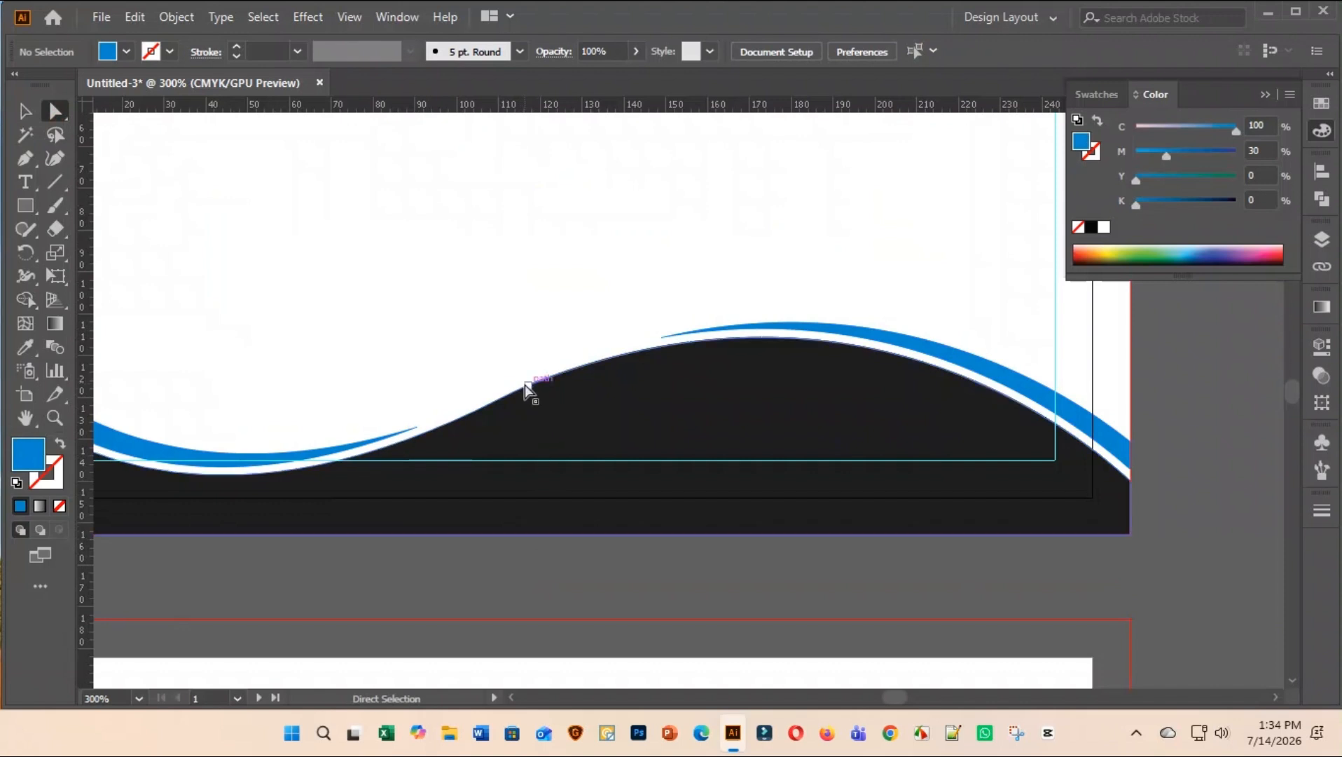
click(529, 386)
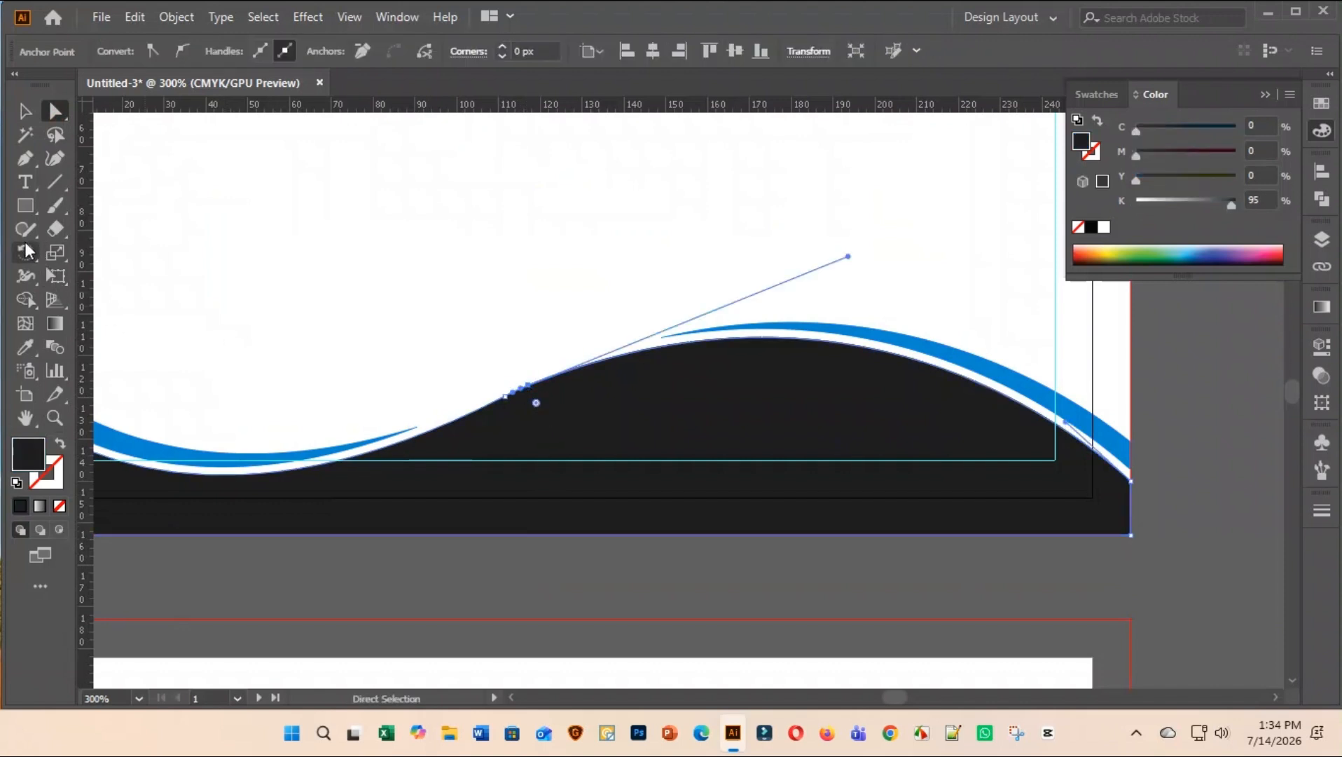
drag(25, 230, 85, 275)
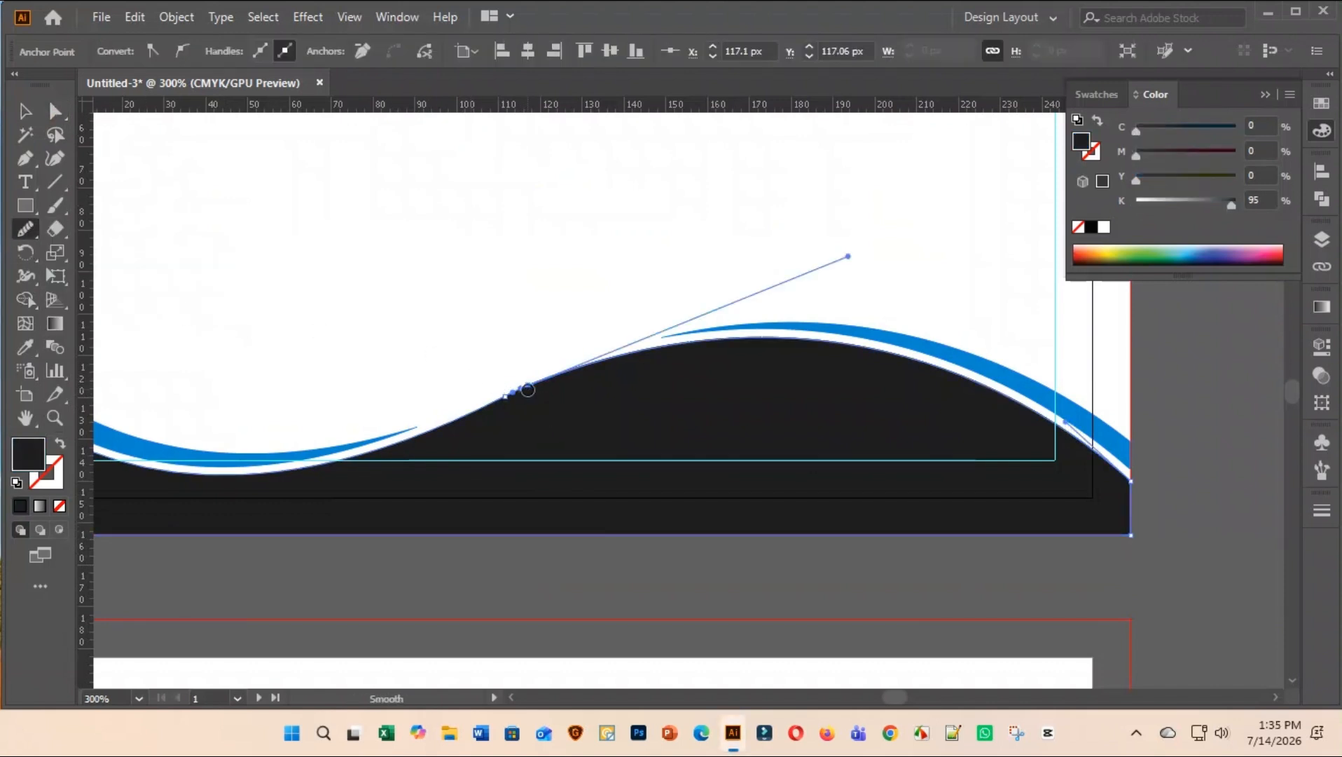
drag(528, 390, 501, 400)
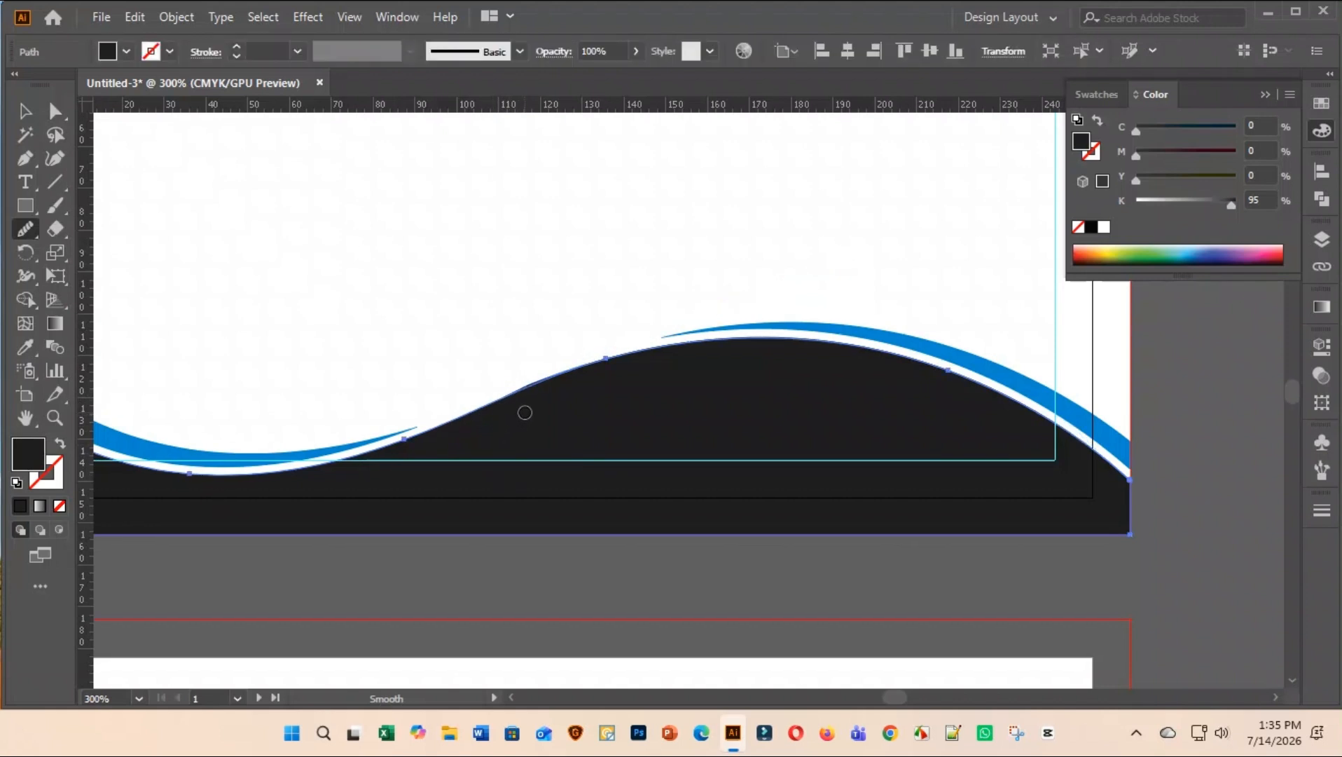
click(34, 113)
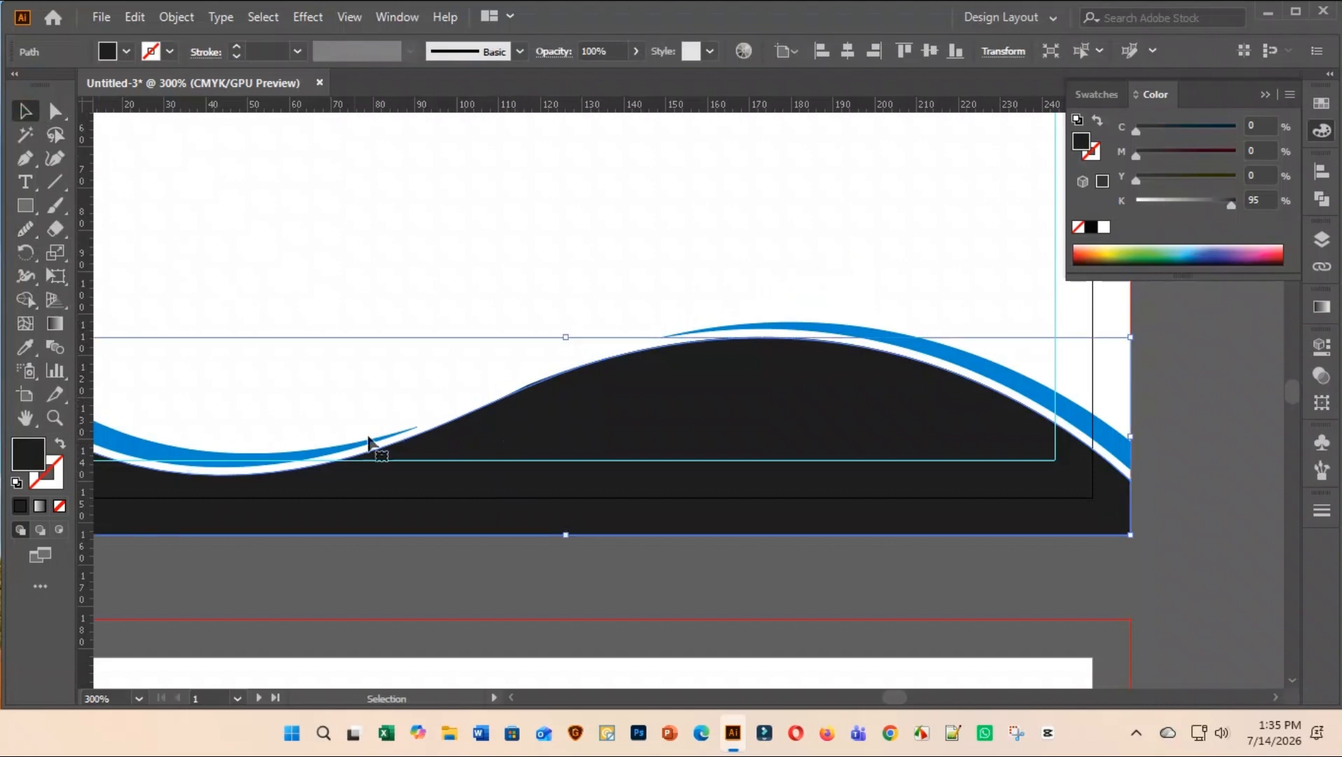
click(594, 557)
click(604, 470)
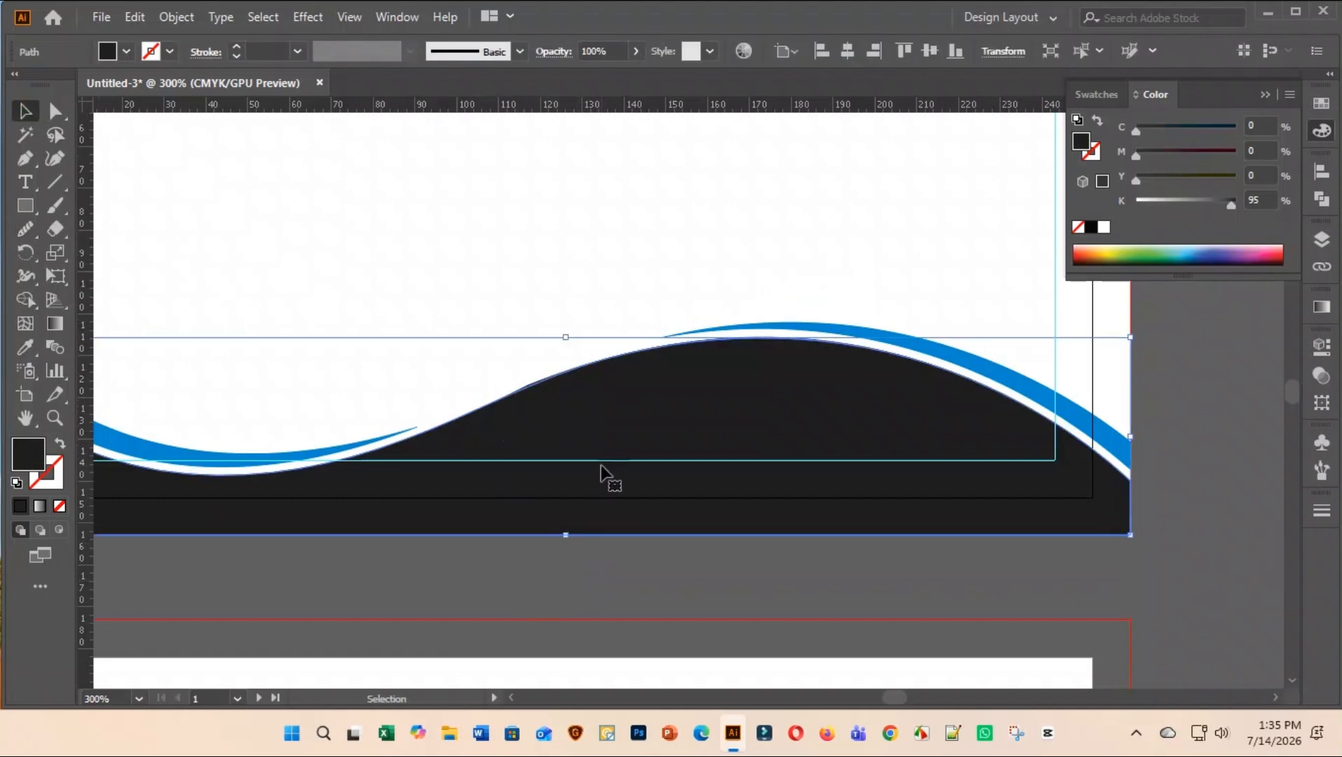
key(a)
key(ctrl+shift+a)
key(v)
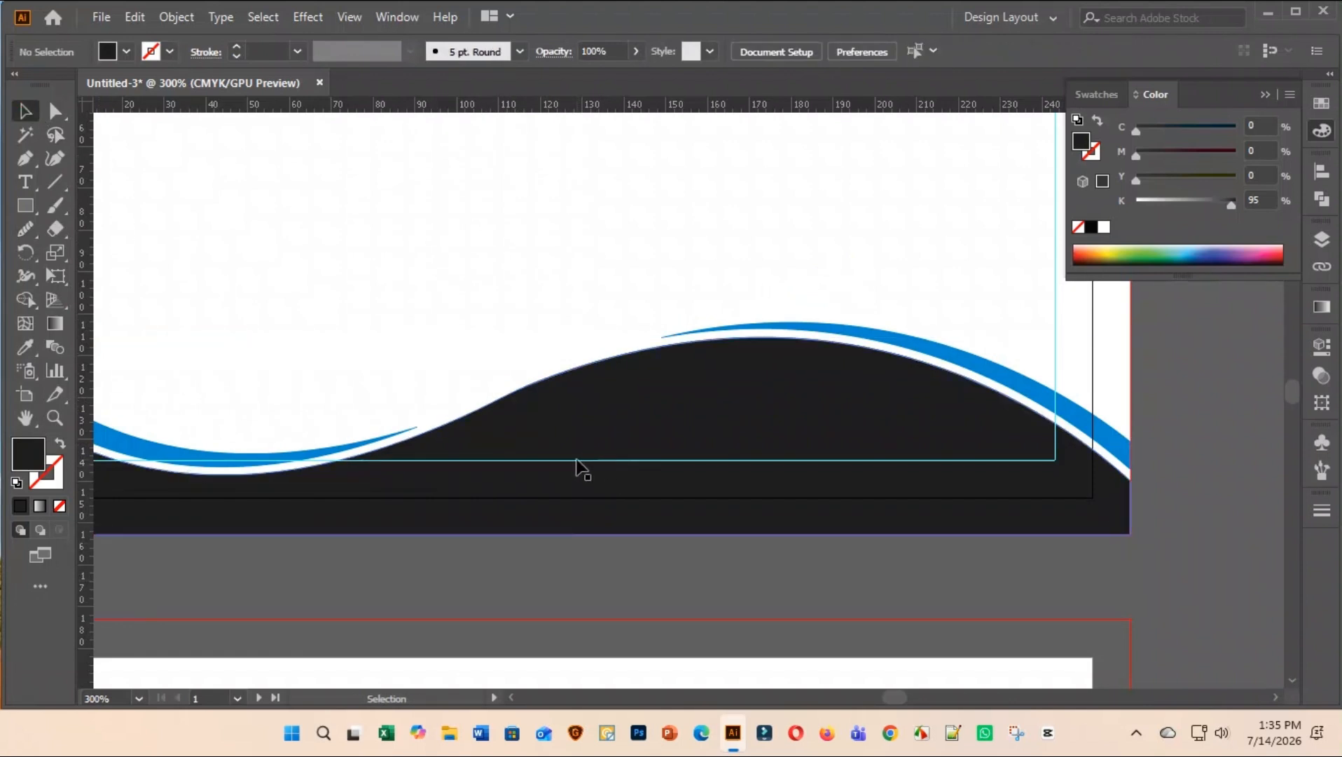
click(578, 464)
key(Delete)
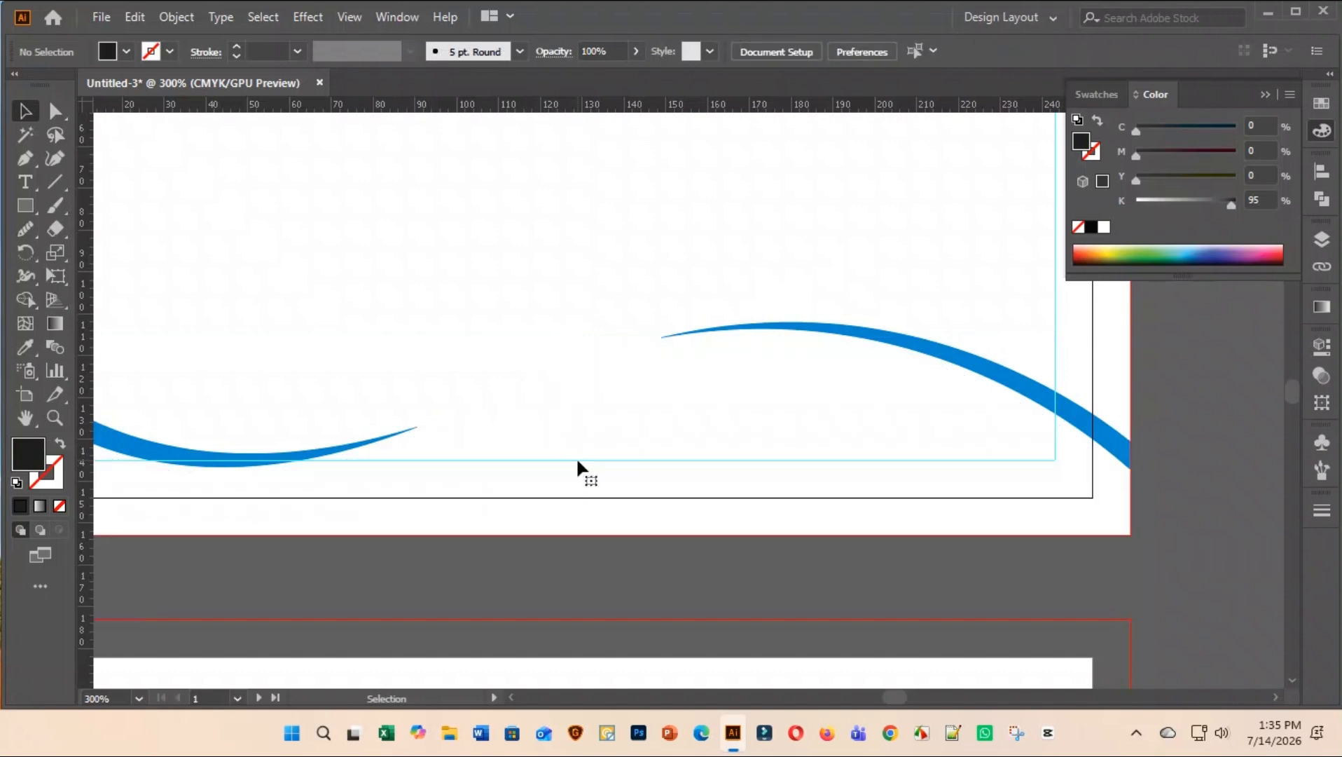
key(ctrl+alt)
key(ctrl+z)
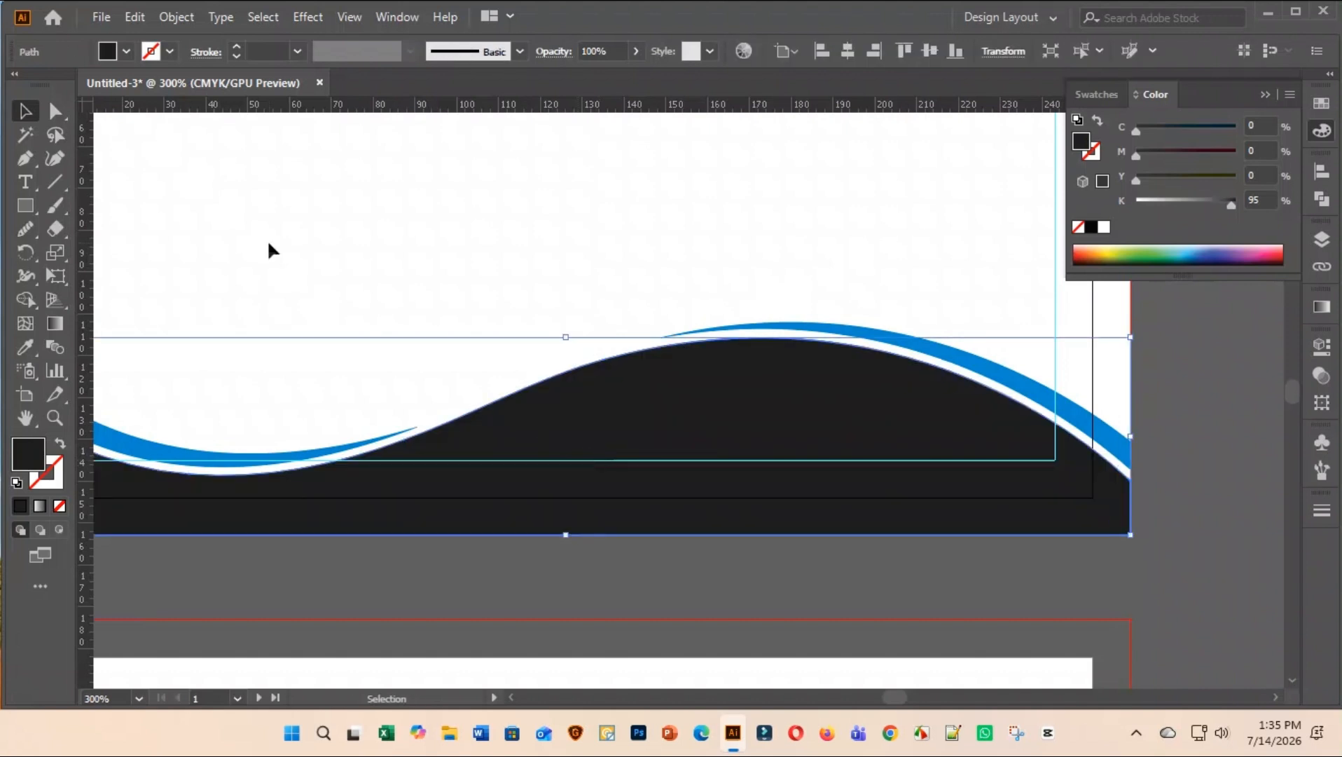
Examine the wave design on the upper card and the blank lower artboard
click(761, 554)
key(ctrl+minus)
key(ctrl+minus)
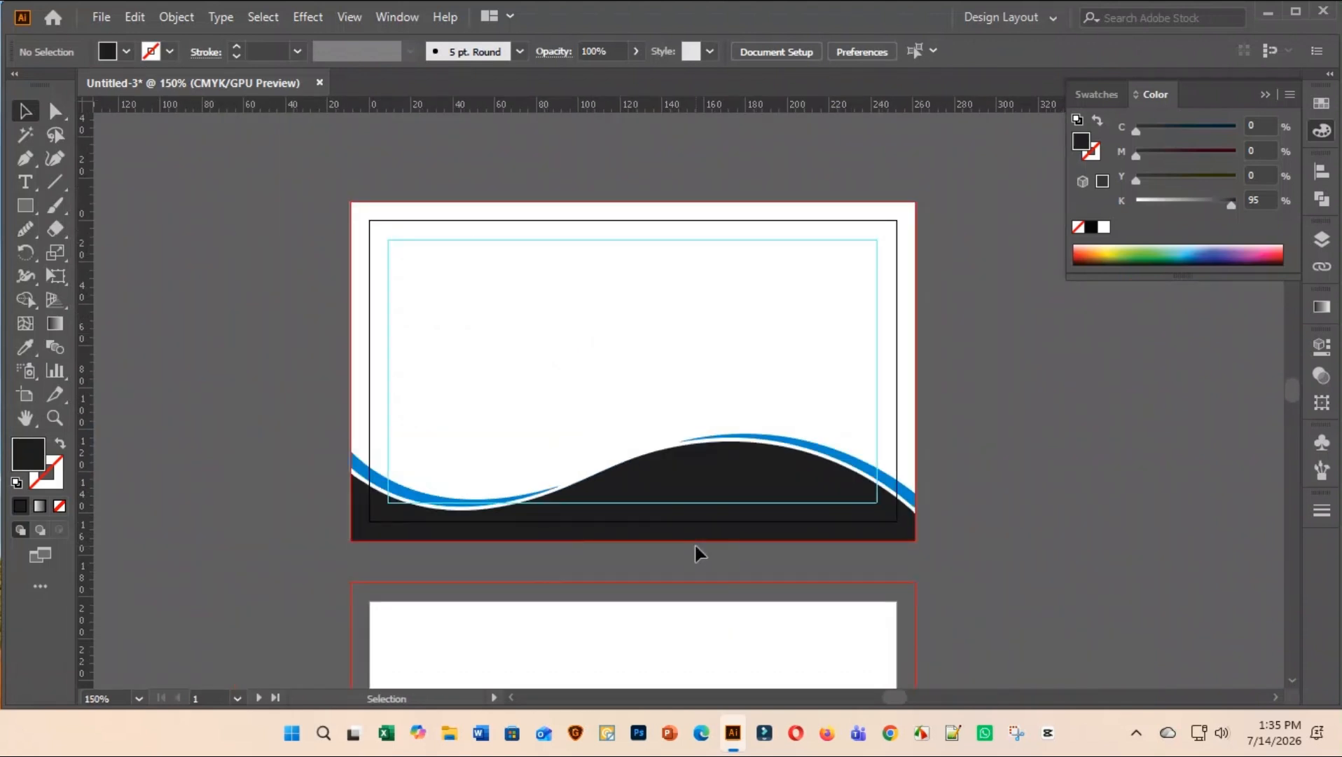
scroll(1023, 433, down, 5)
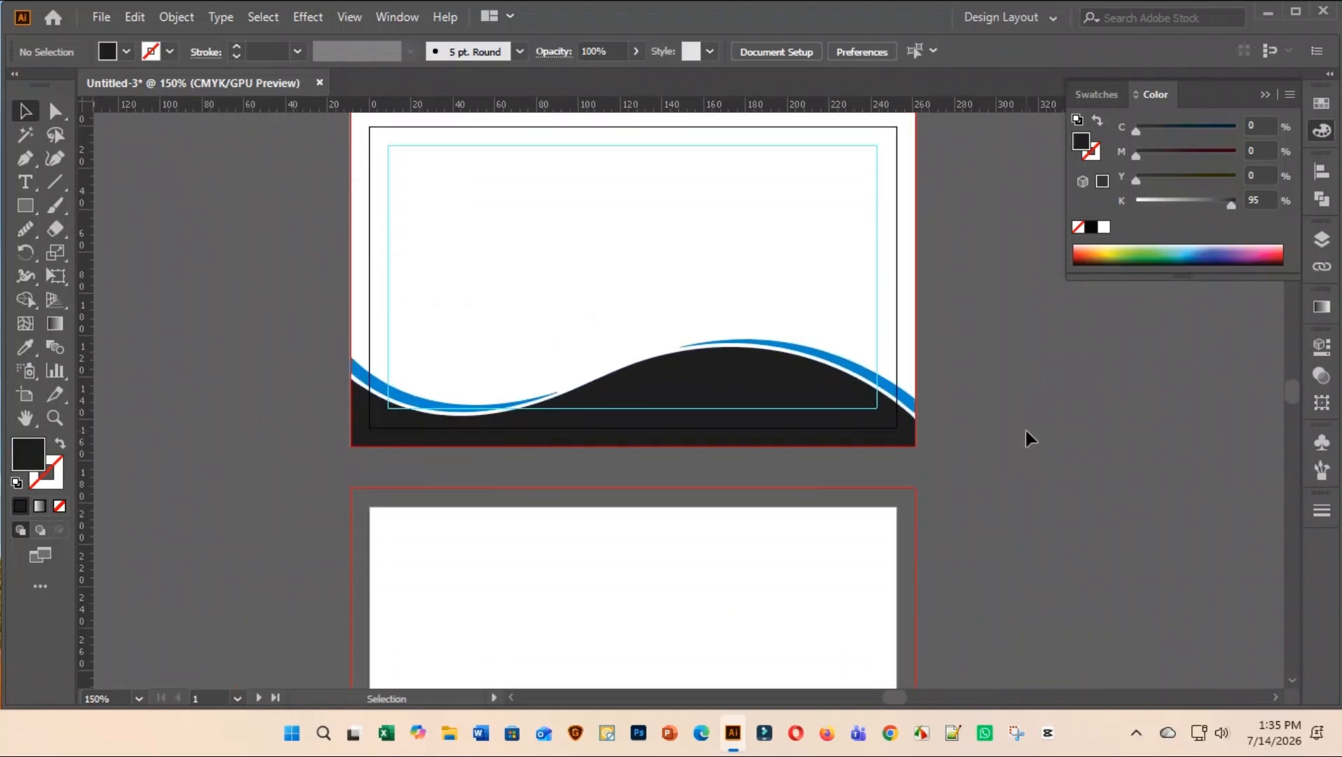
scroll(1026, 426, down, 2)
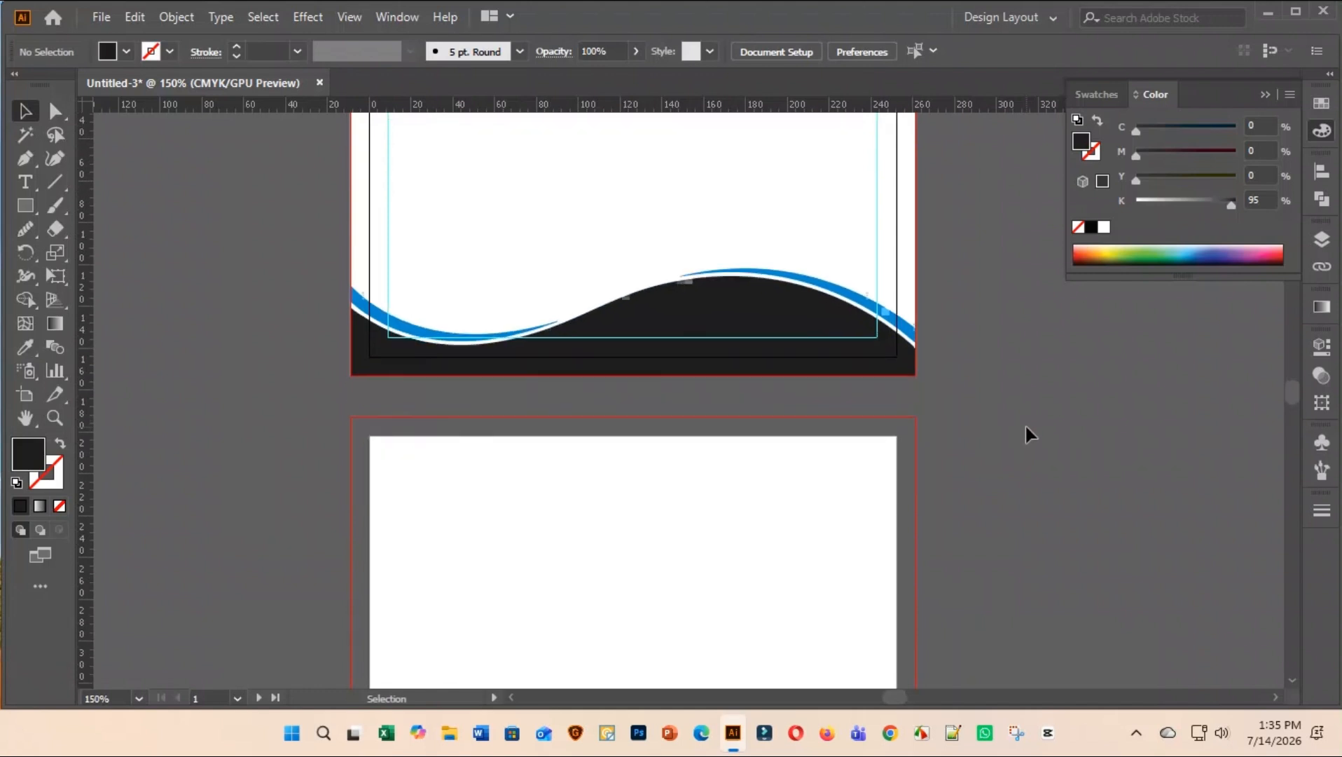
scroll(1026, 426, down, 1)
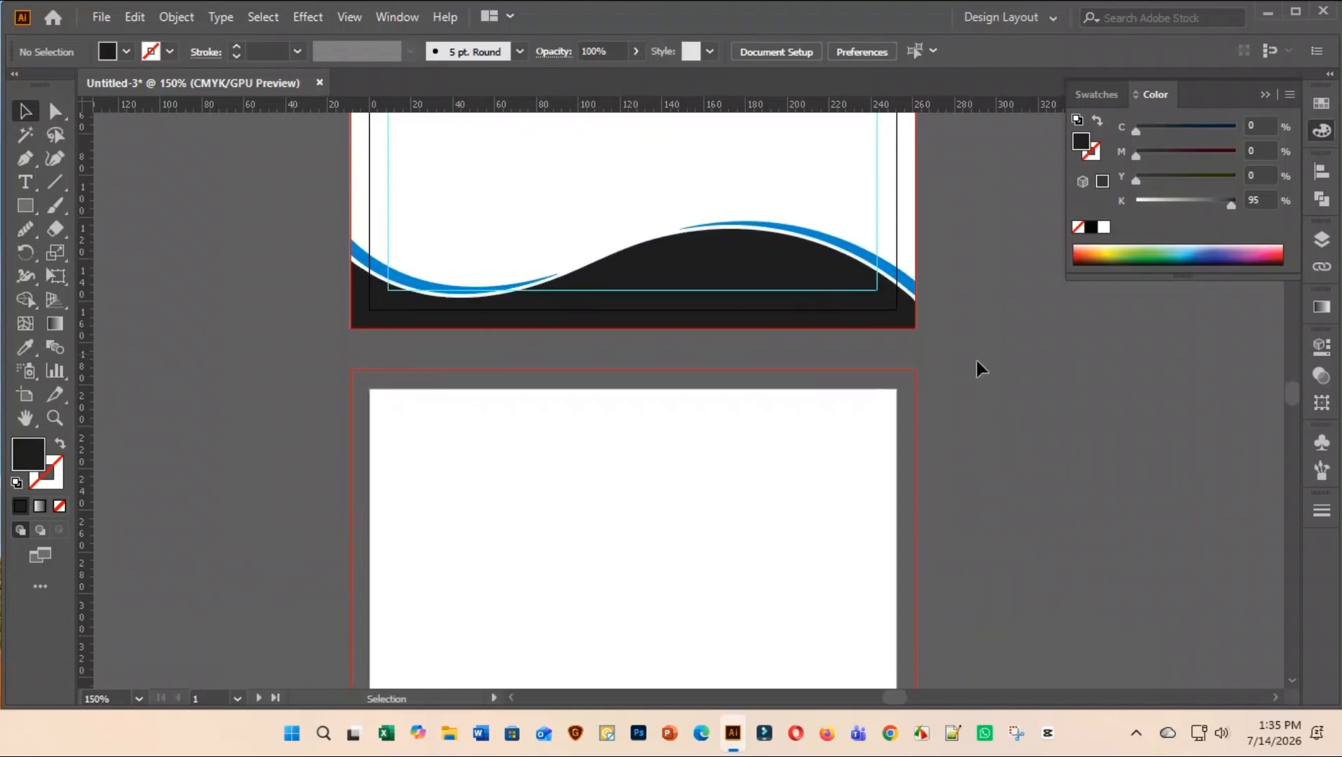
scroll(910, 351, right, 2)
scroll(876, 339, down, 1)
scroll(877, 342, down, 1)
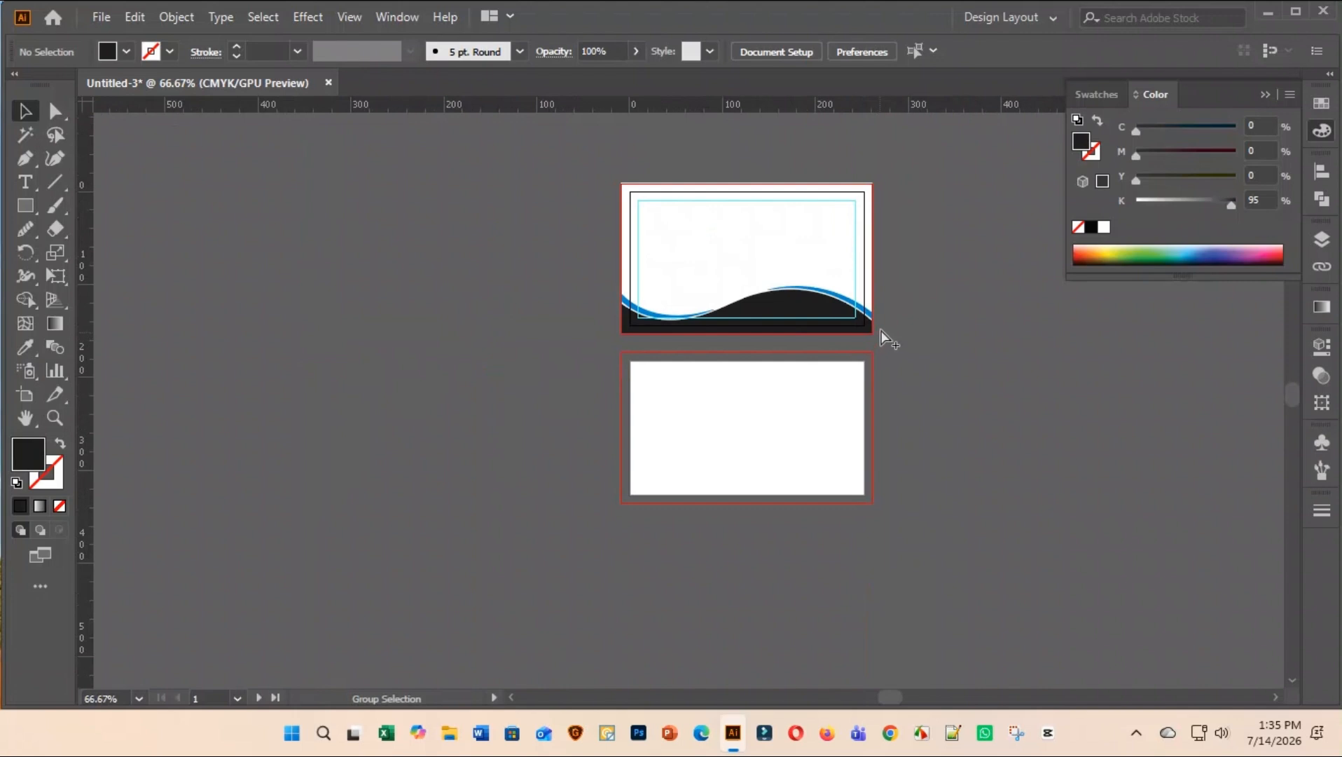
Unlock all locked objects on the upper card, including the white background, and clear the selection
click(641, 323)
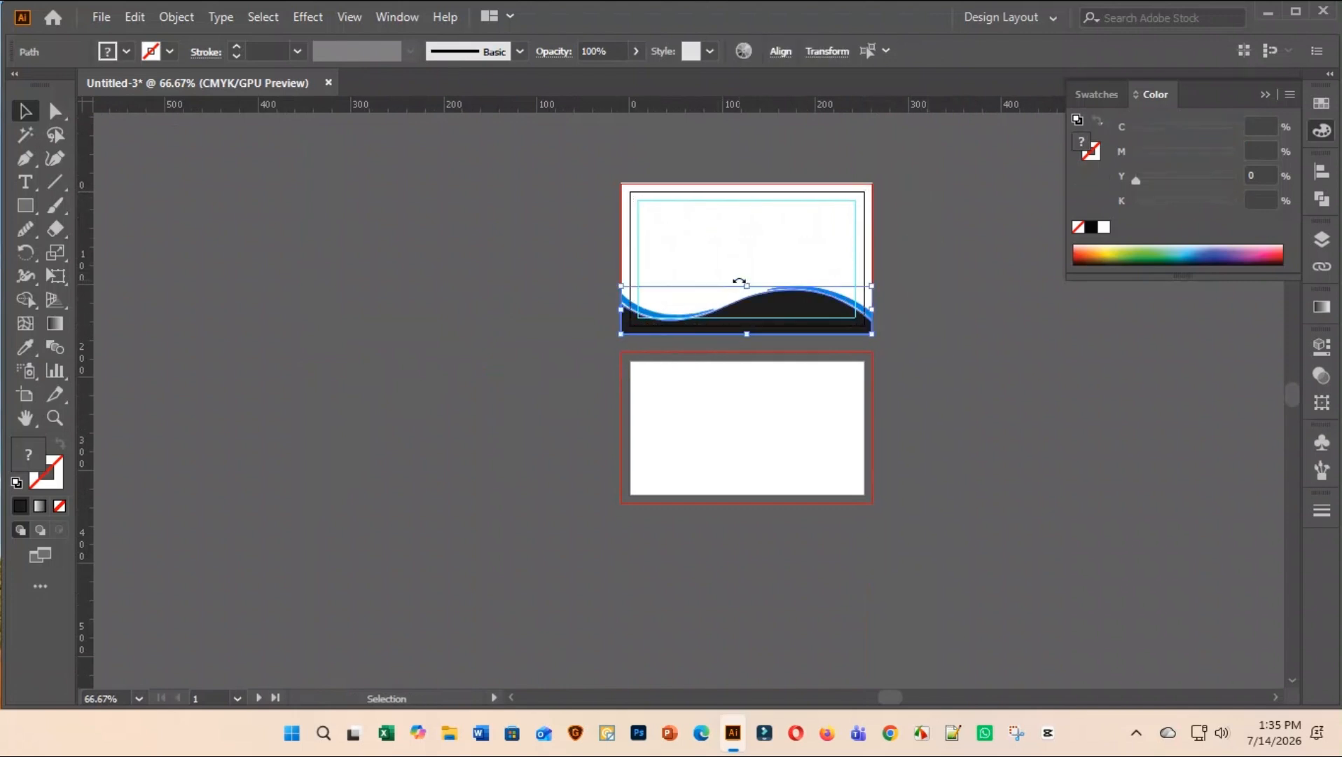
click(910, 253)
key(ctrl+alt+2)
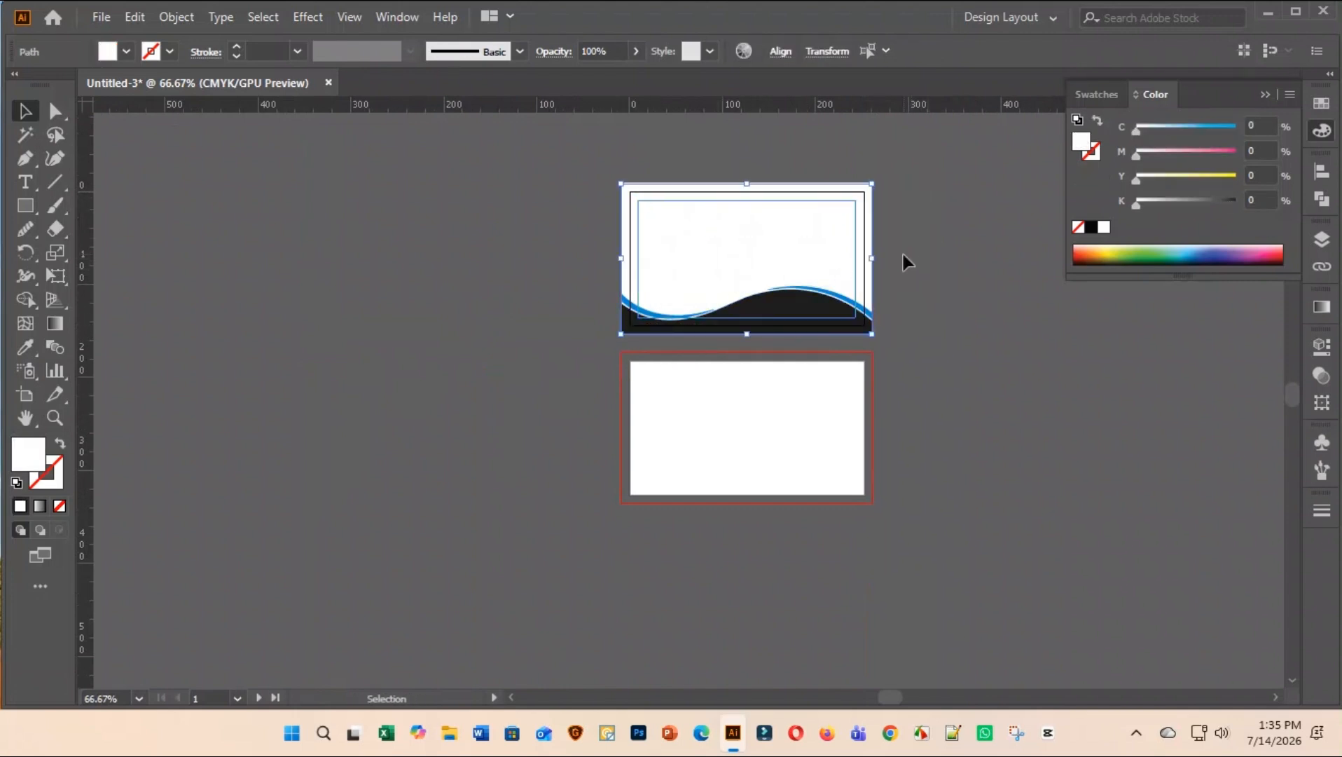
click(958, 255)
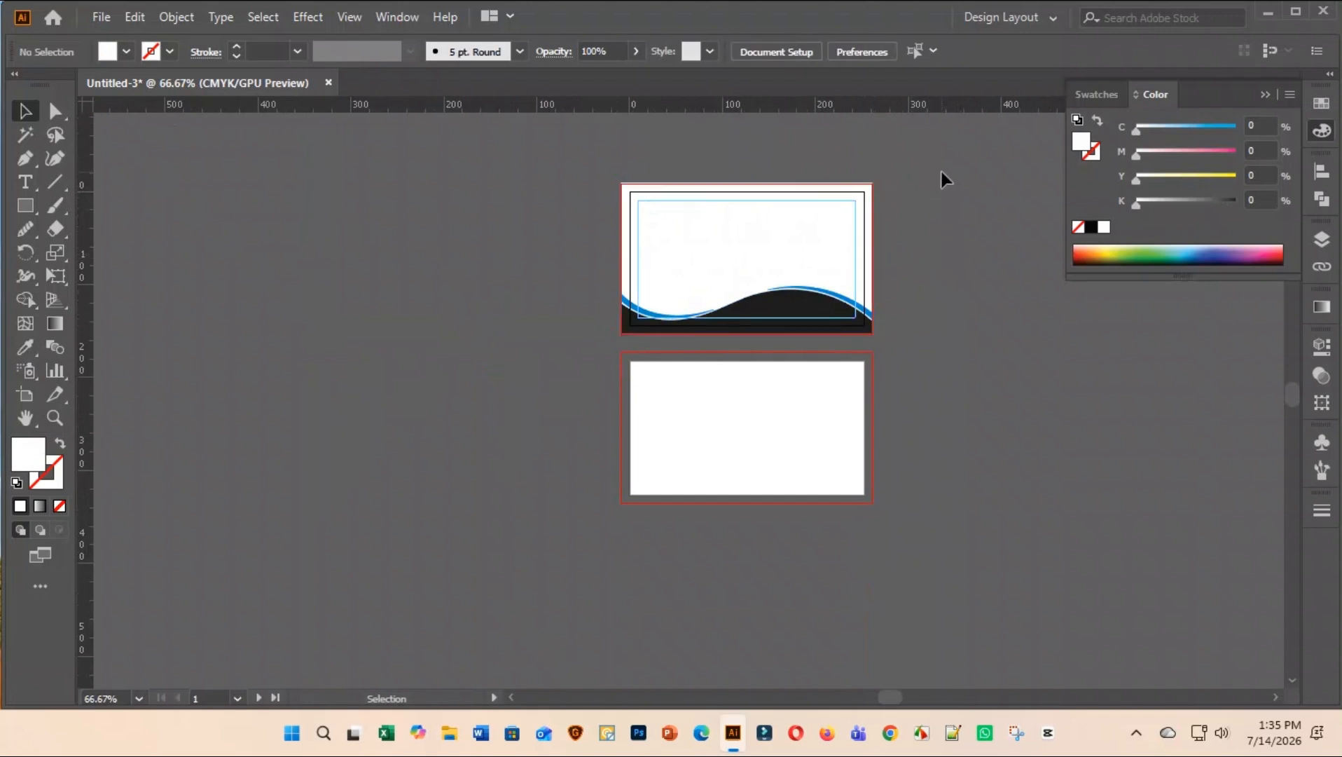
click(869, 310)
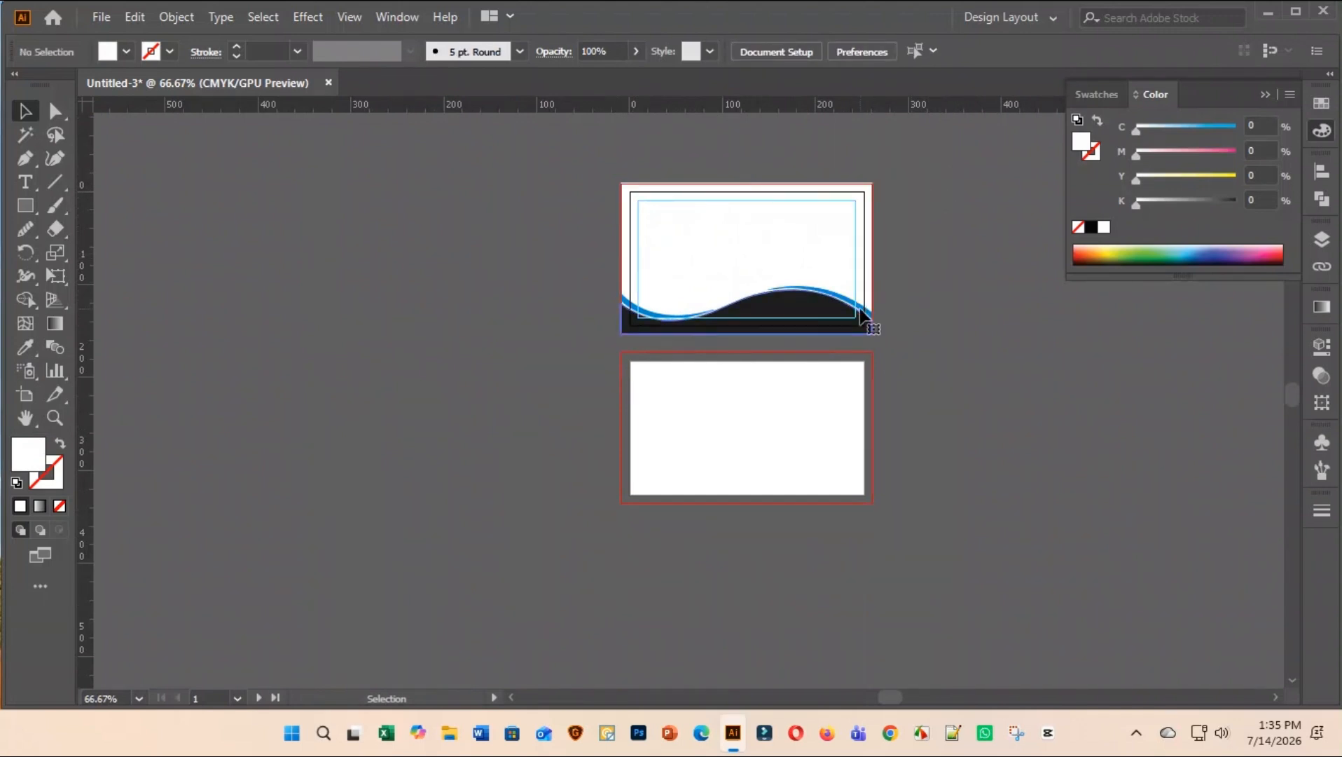
click(1079, 369)
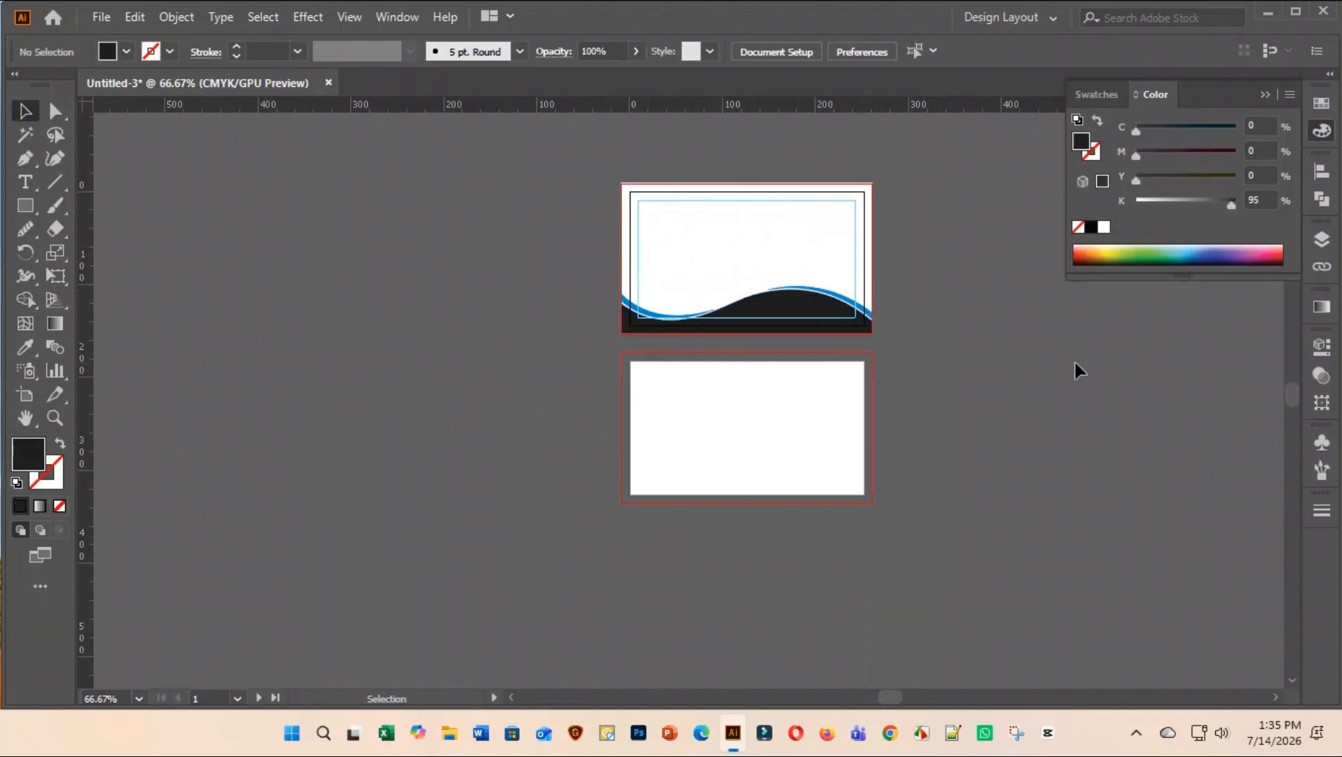
Set the magenta of both blue accent strips' fills to 20%, and clear the selection
click(845, 292)
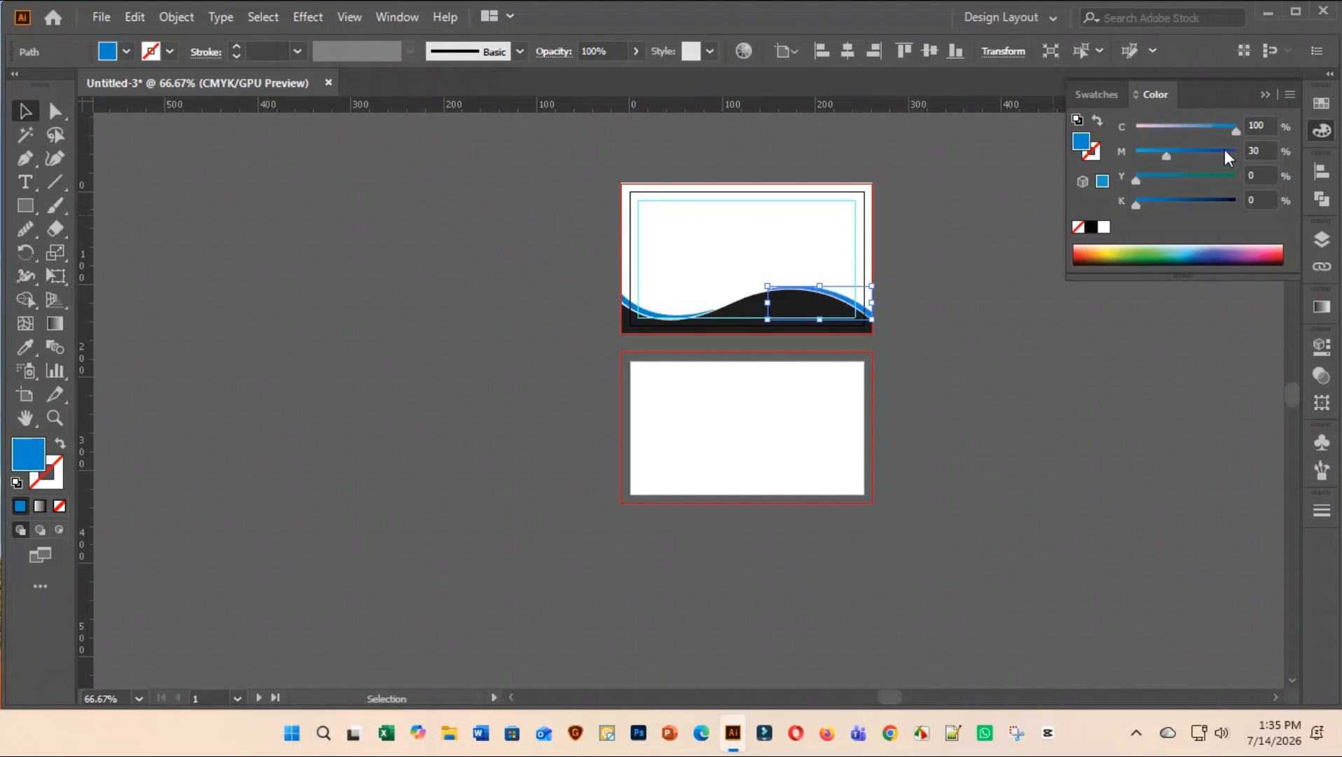
click(1257, 151)
text(20)
click(1100, 372)
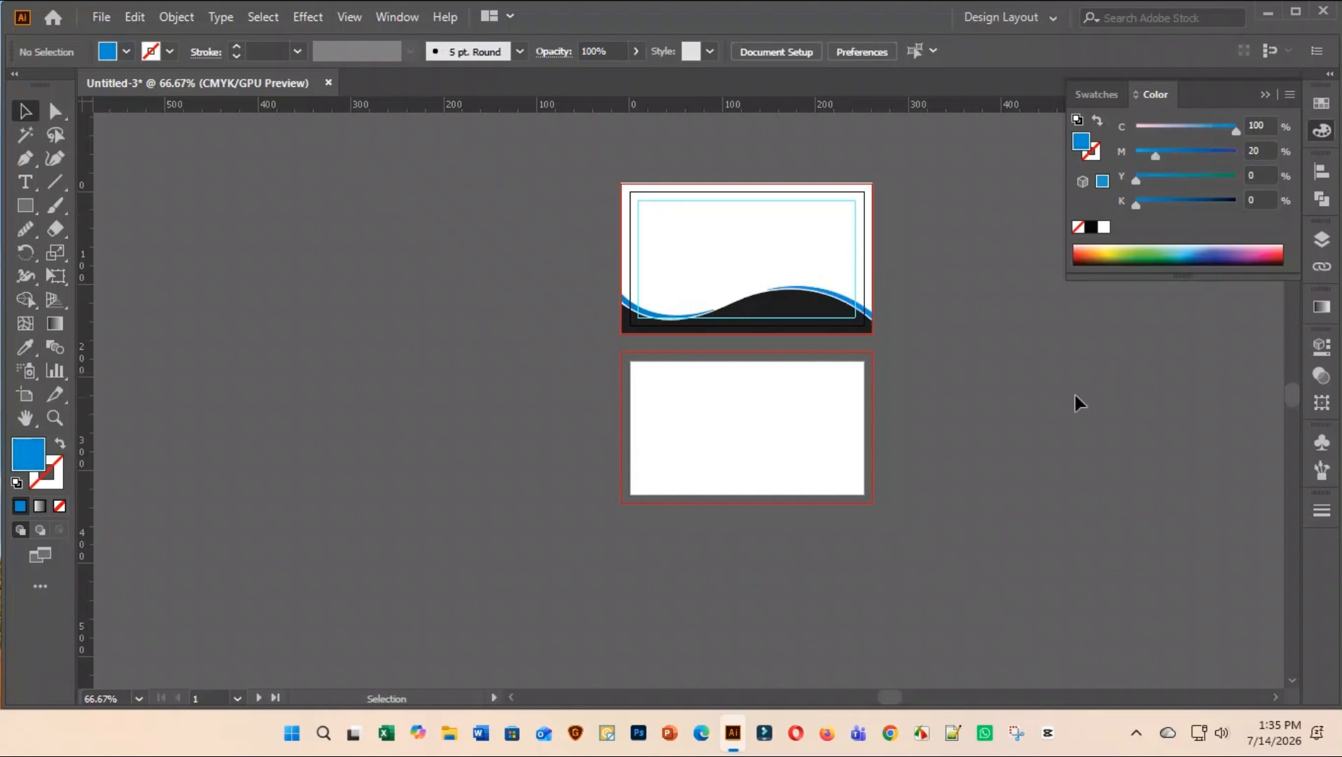
click(649, 311)
click(1263, 151)
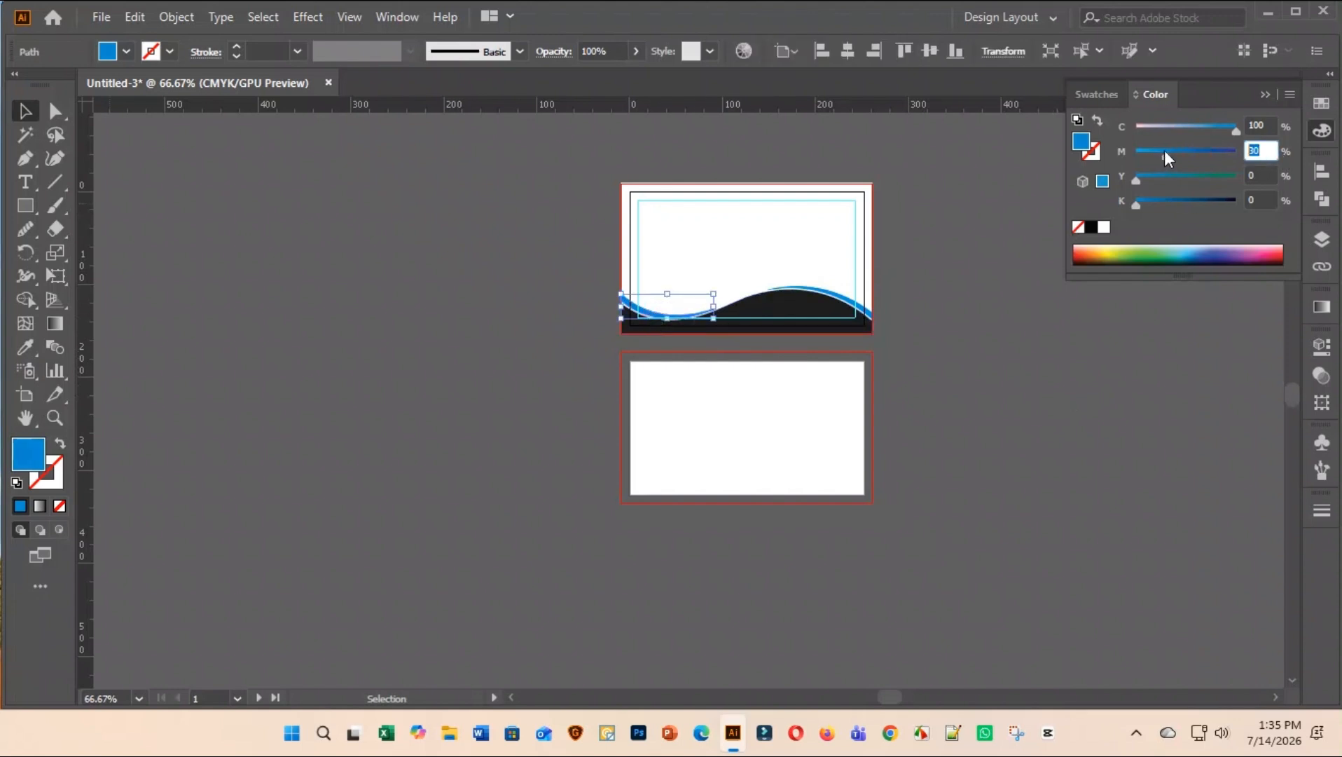
text(20)
click(1181, 370)
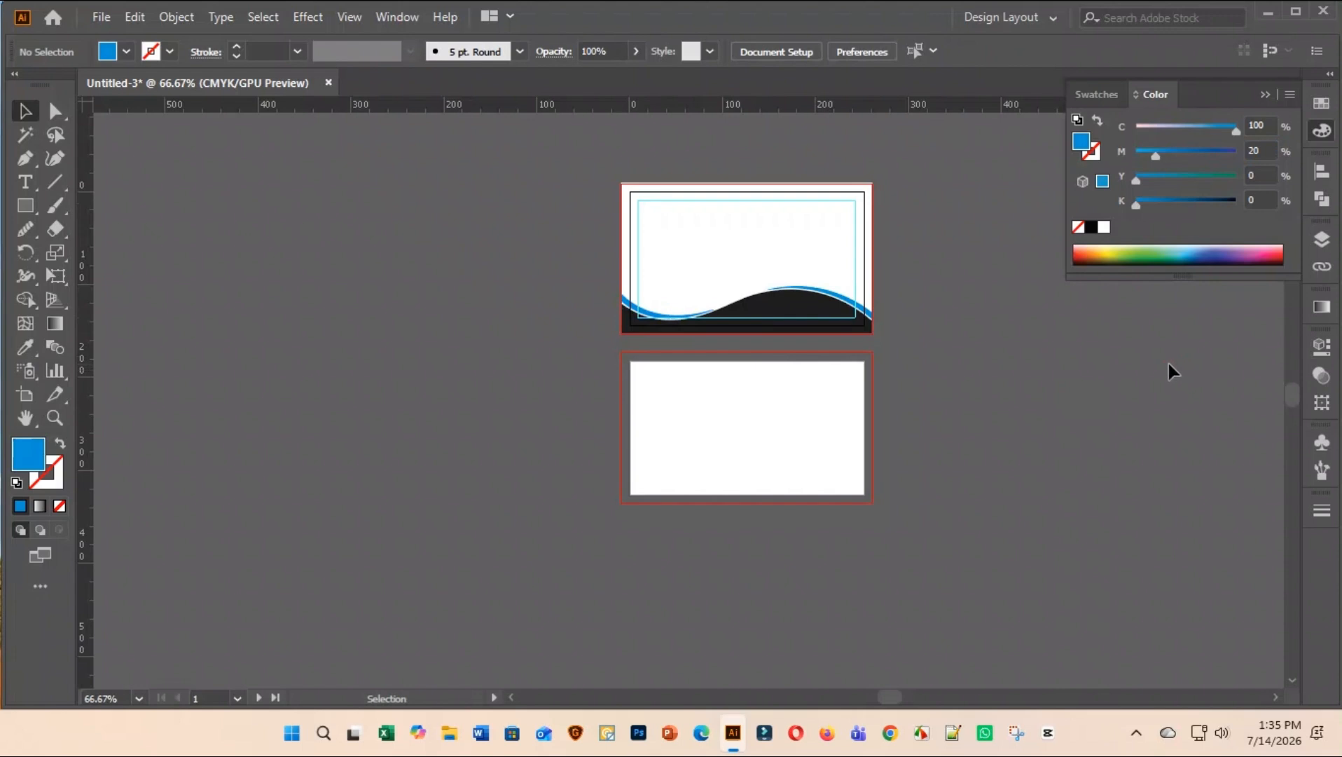
click(791, 332)
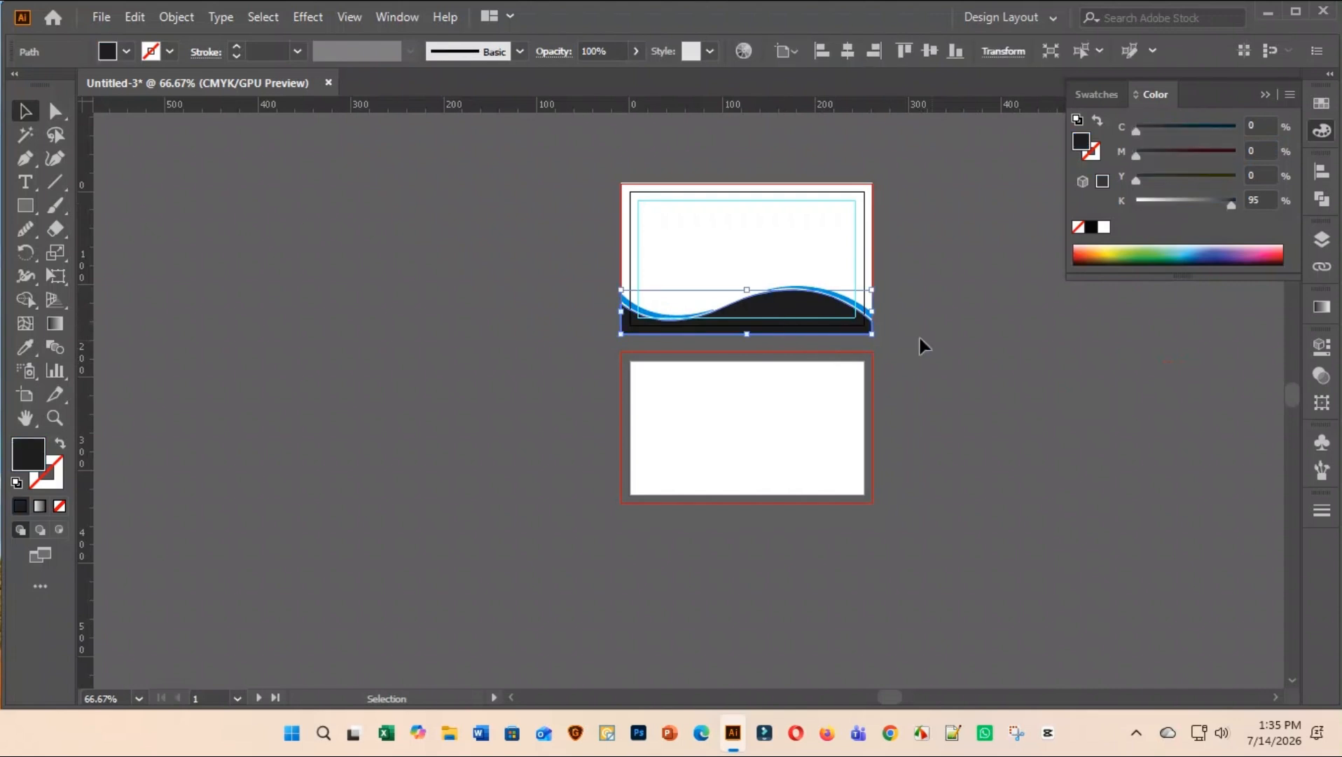
click(1045, 346)
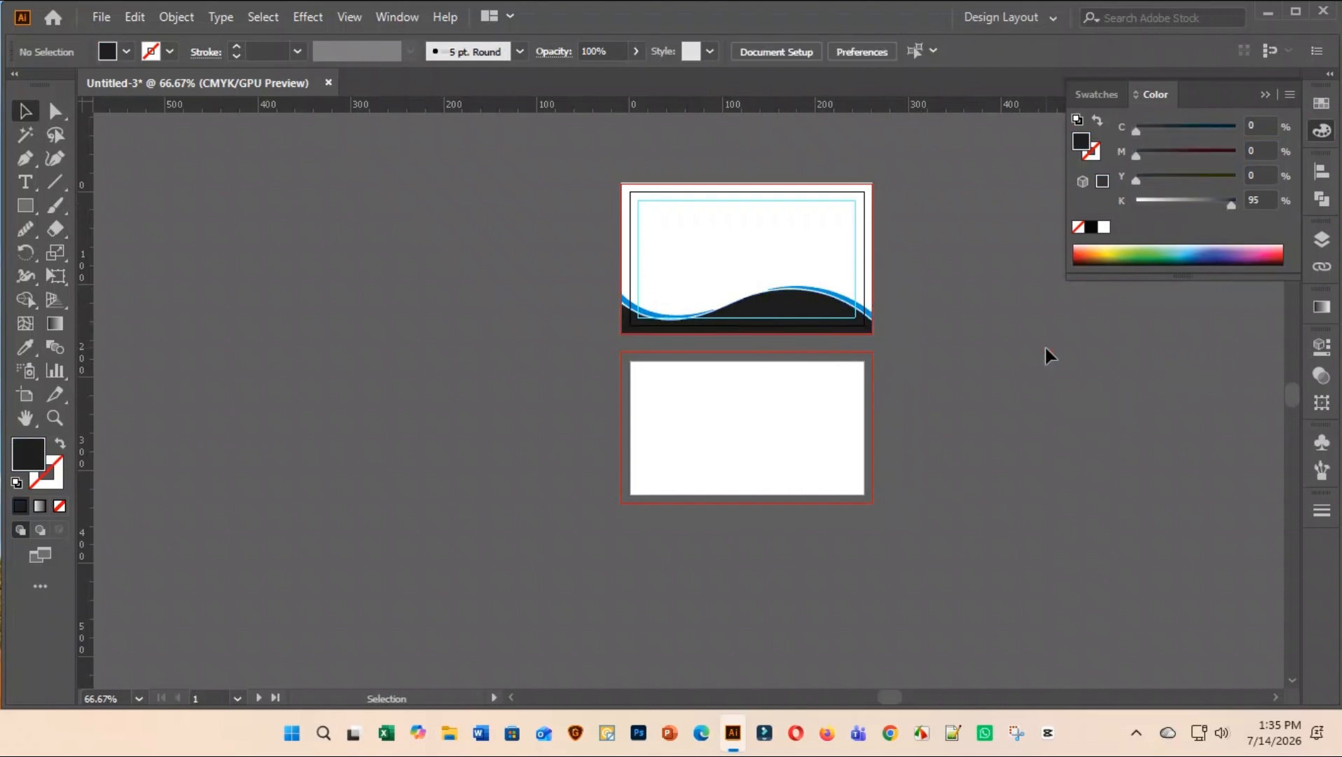
Recolour both accent strips orange with cyan 0%, magenta 45% and yellow 100%, and deselect them
click(624, 303)
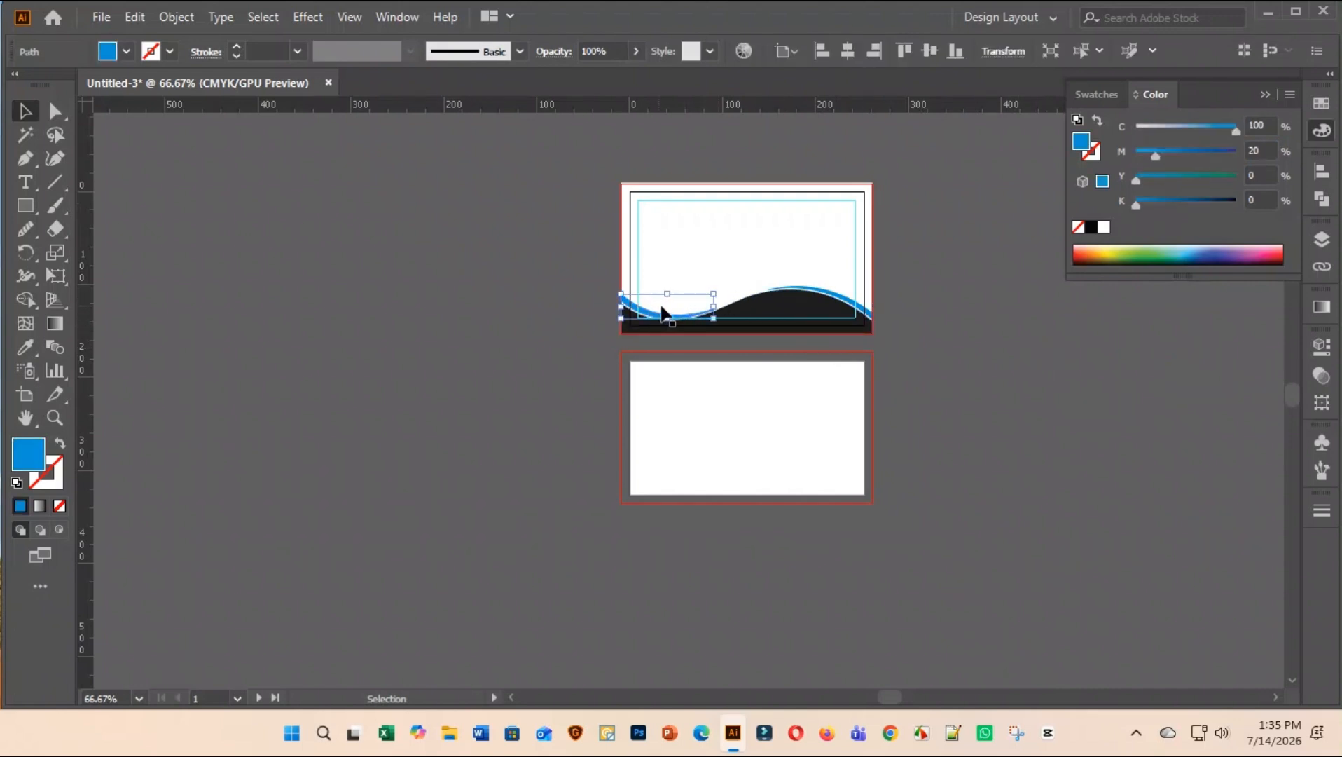
click(843, 306)
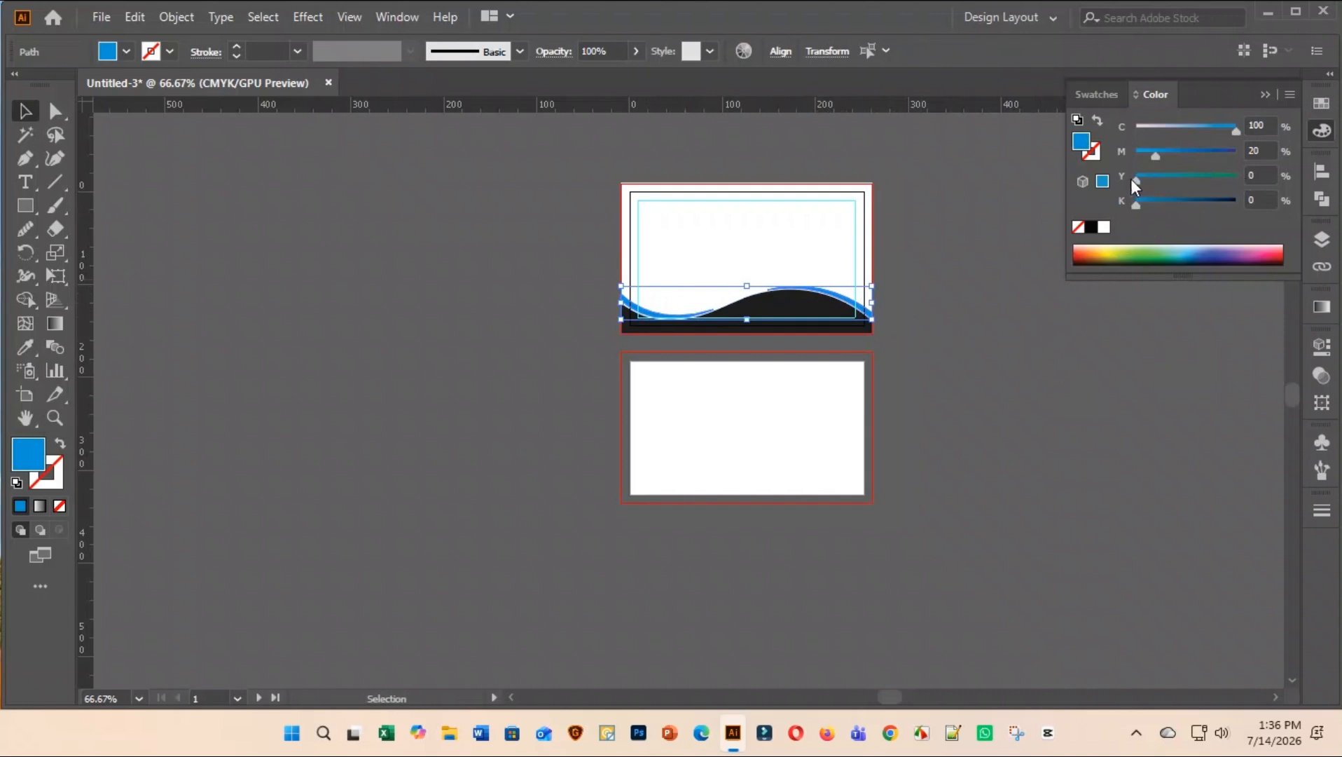
drag(1133, 179, 1254, 177)
drag(1227, 128, 1097, 142)
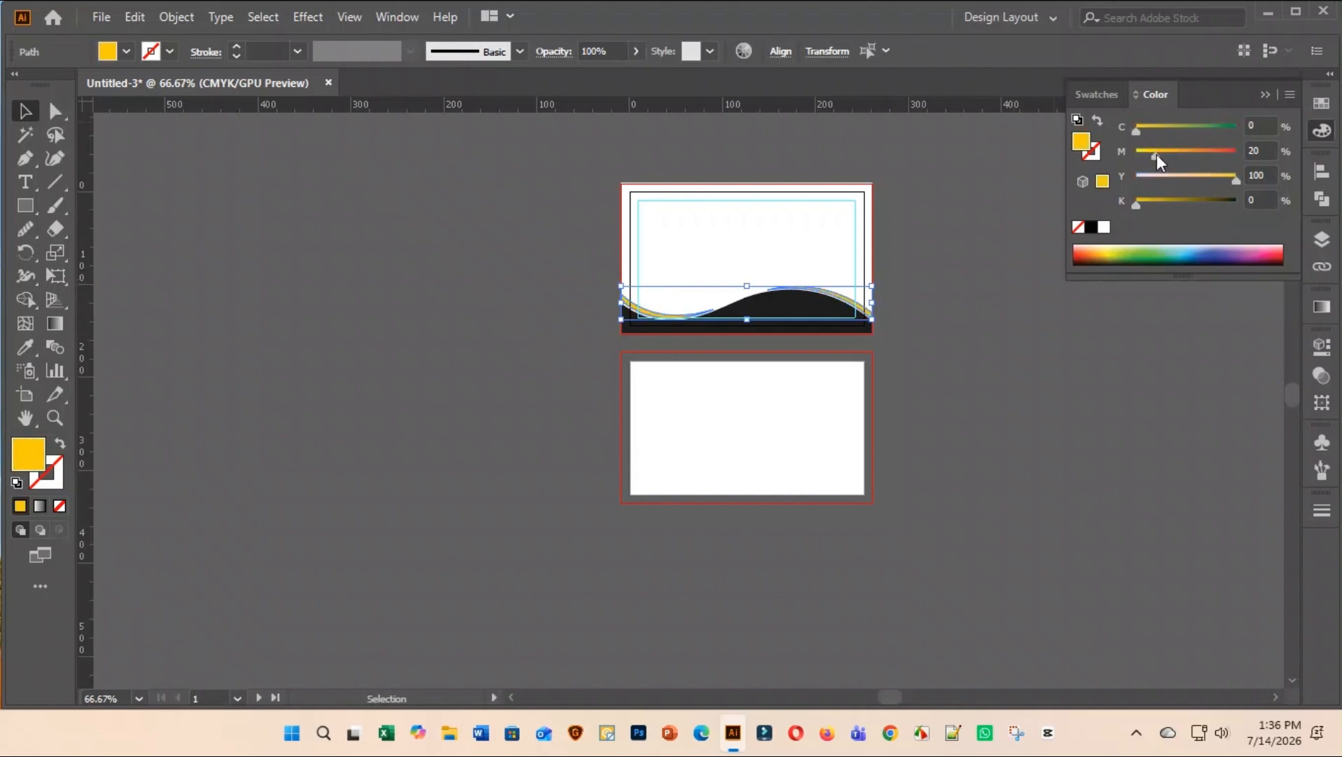
click(1275, 151)
text(45)
key(Return)
click(1066, 372)
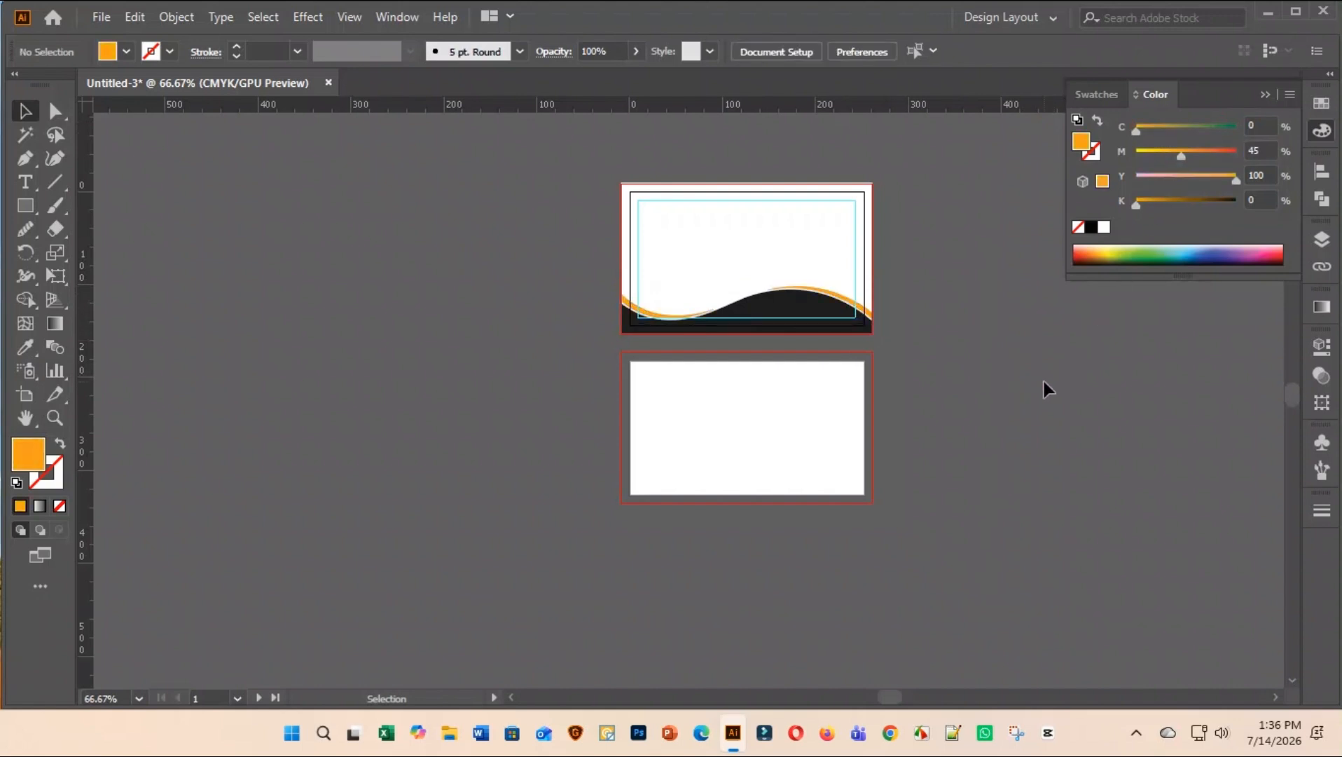
Apply the strips' orange to the dark wave body with the Eyedropper and set its magenta to 80%
click(775, 309)
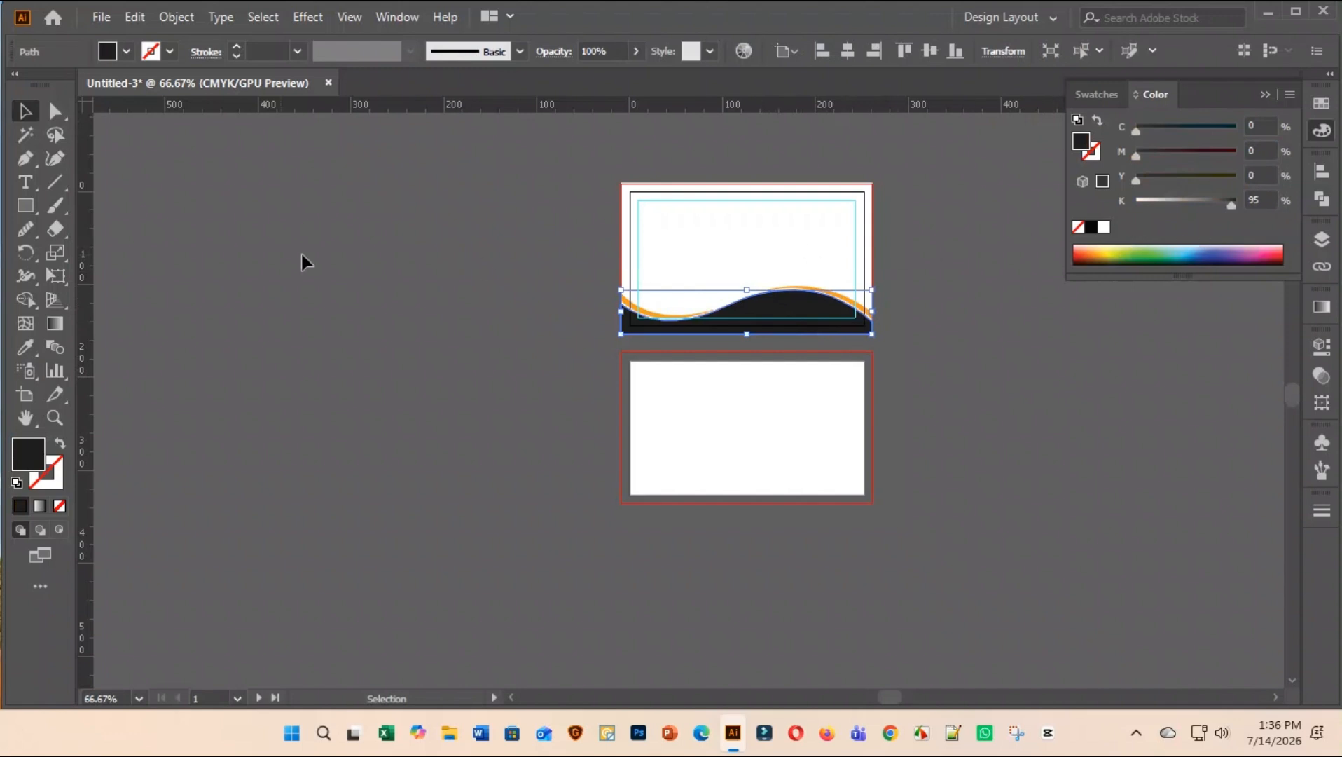
click(26, 347)
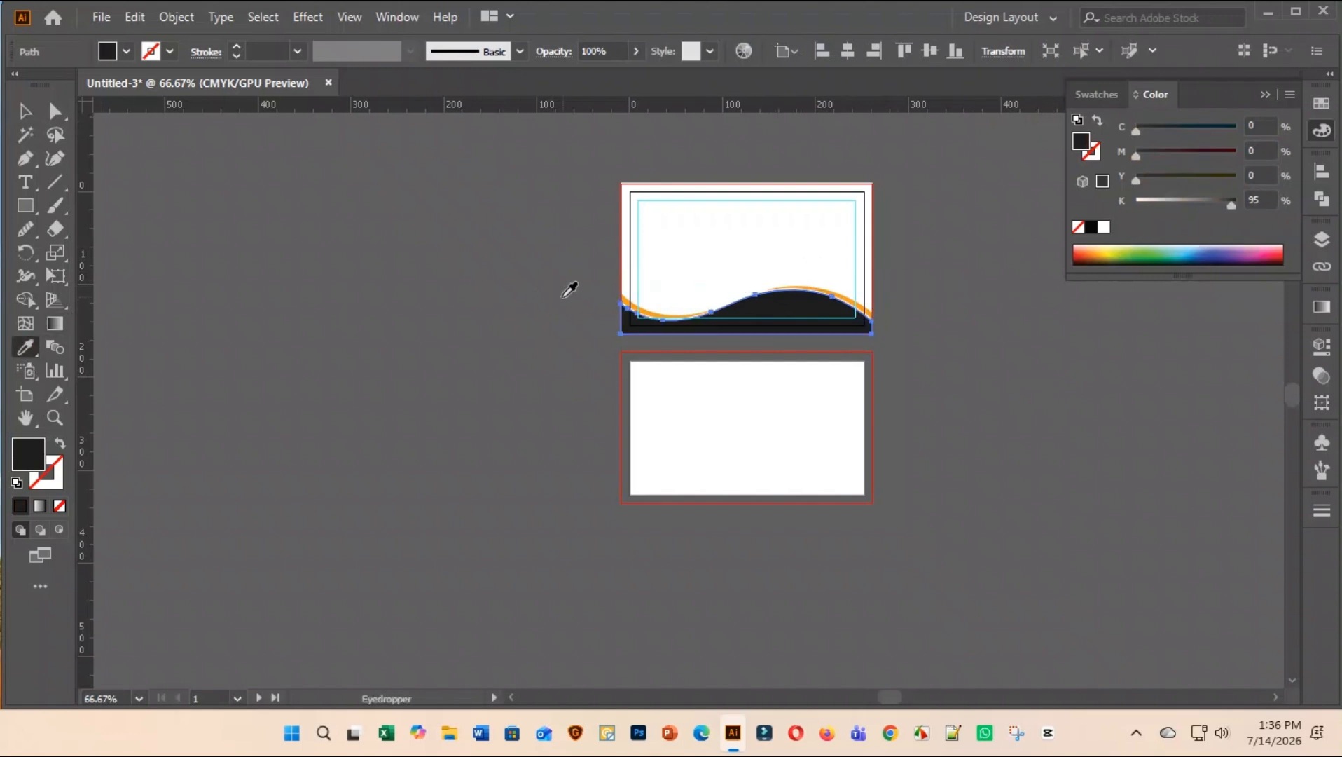
click(624, 298)
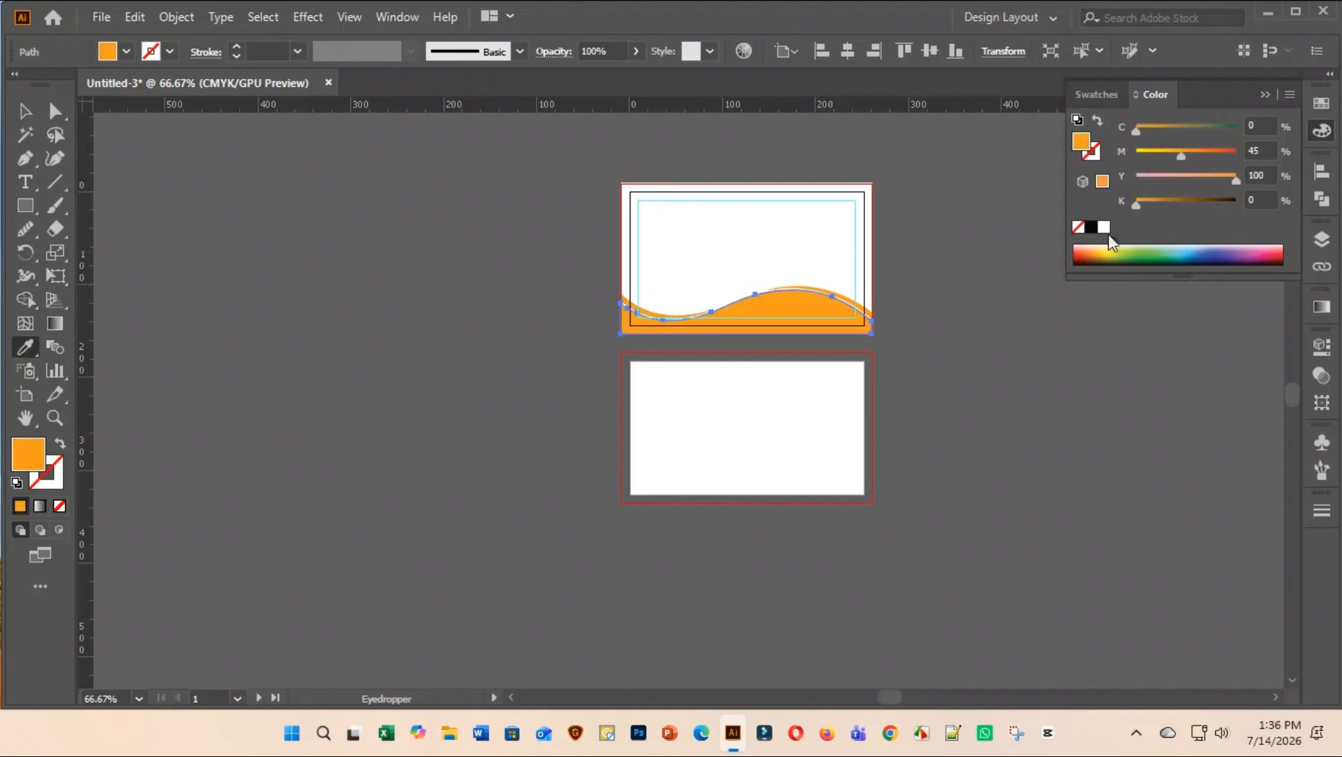
click(1269, 150)
text(80)
key(ctrl)
click(26, 108)
click(273, 210)
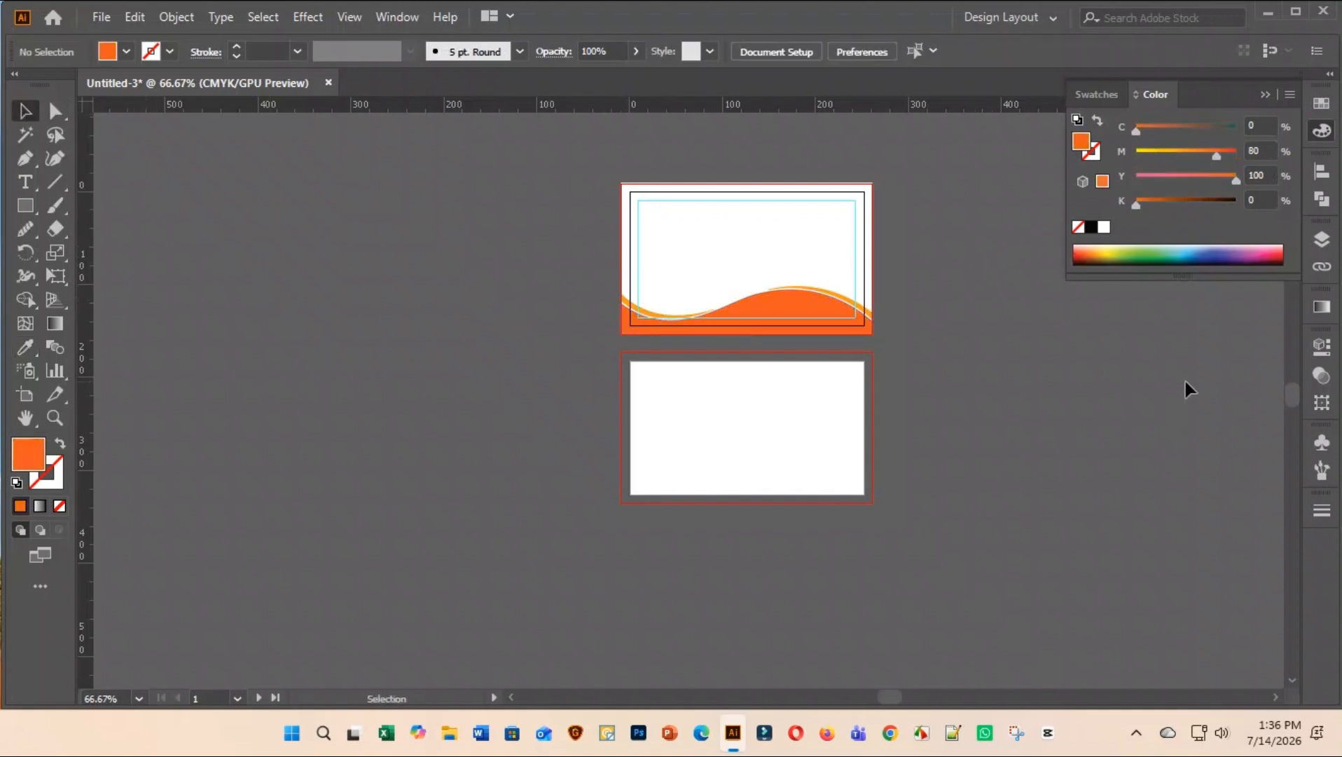
Undo the orange recolouring of the wave body to bring back its dark fill, and deselect it
scroll(868, 289, up, 3)
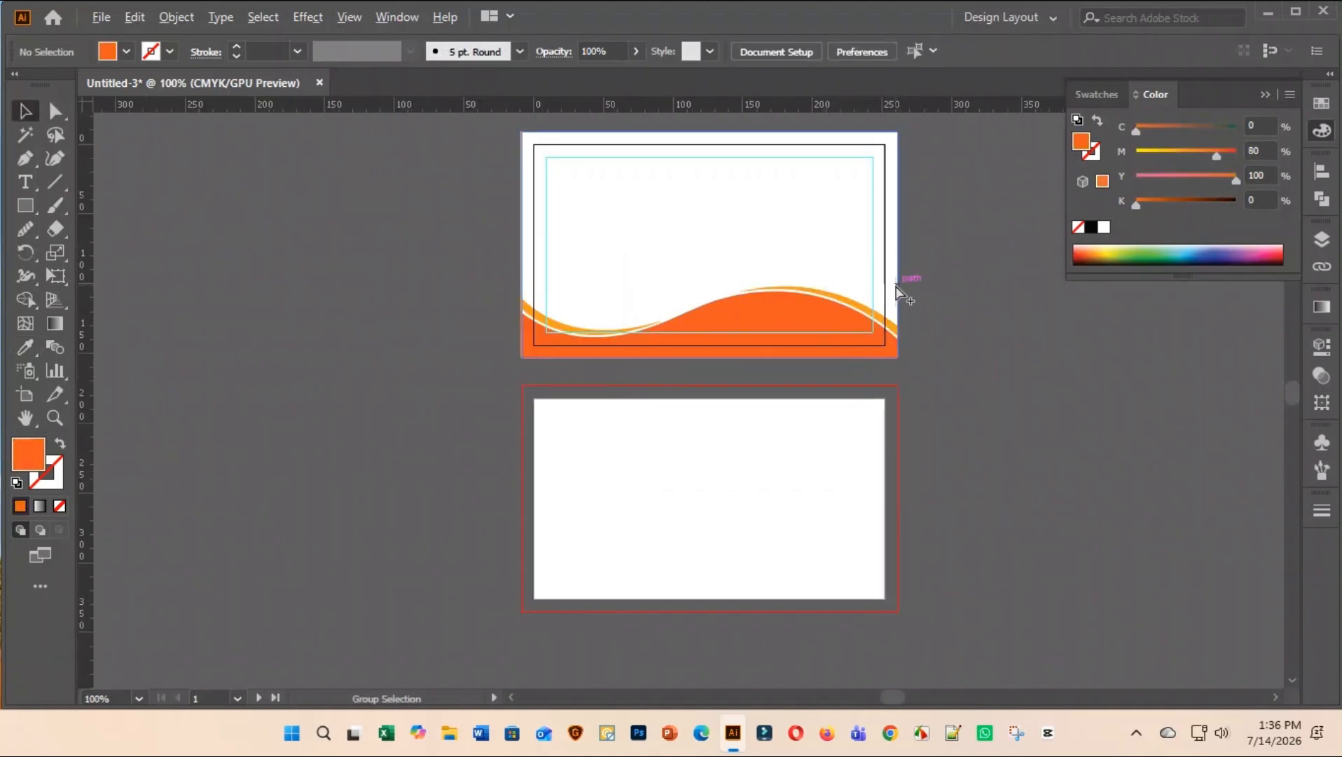
scroll(940, 350, down, 3)
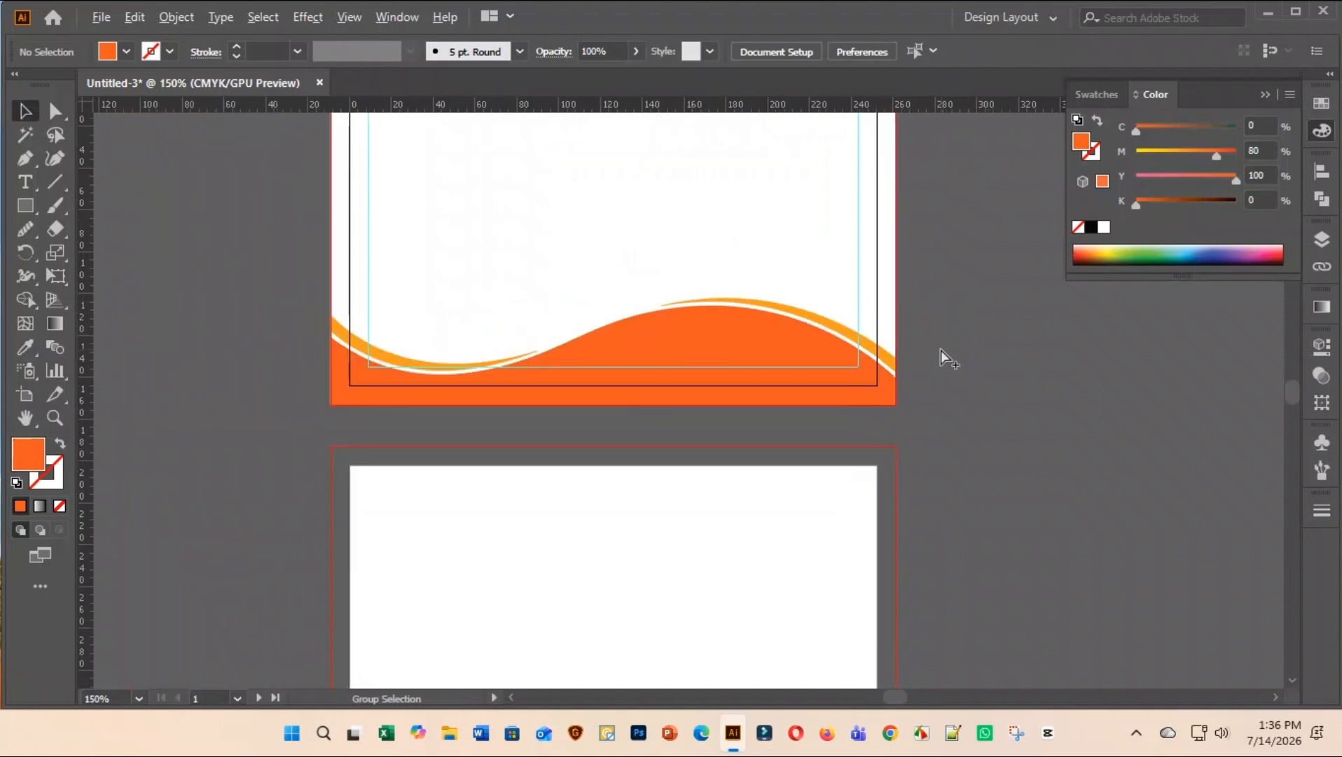
scroll(996, 370, up, 1)
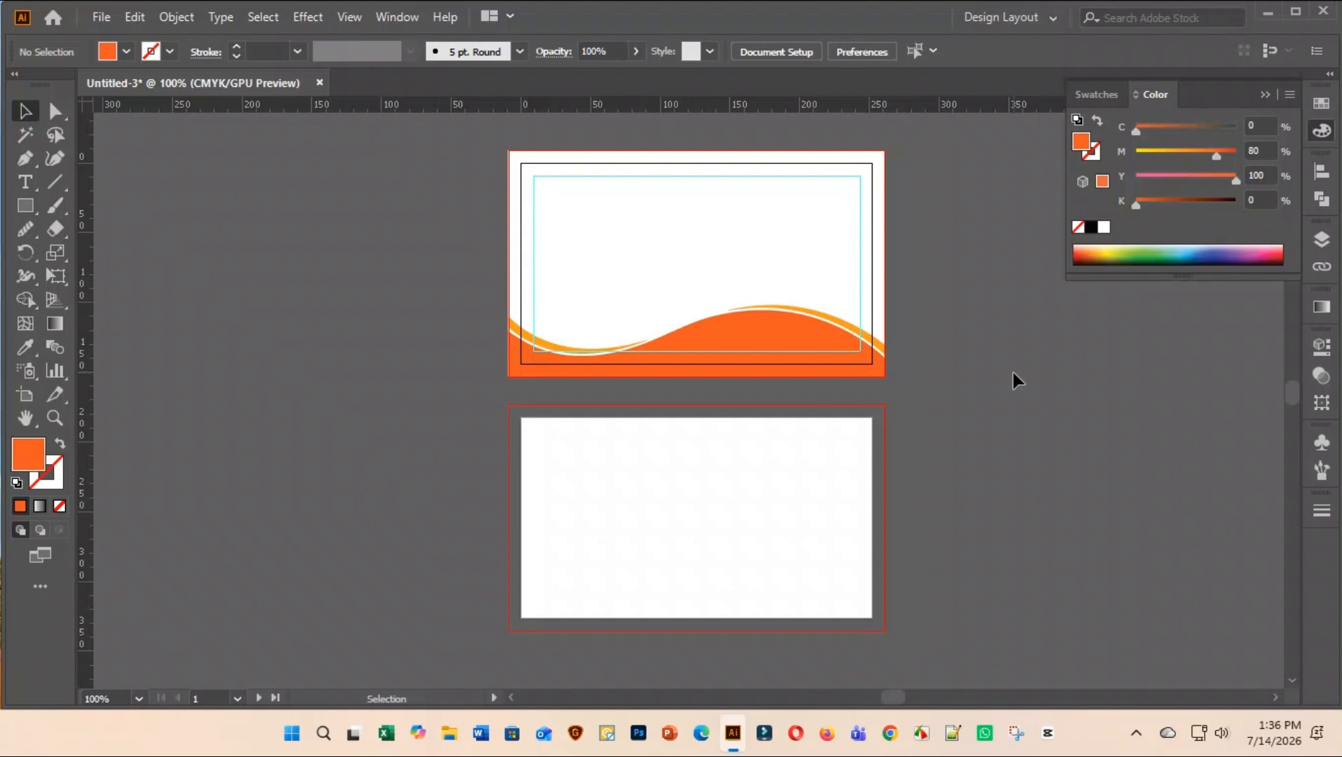
key(ctrl+z)
key(ctrl+z)
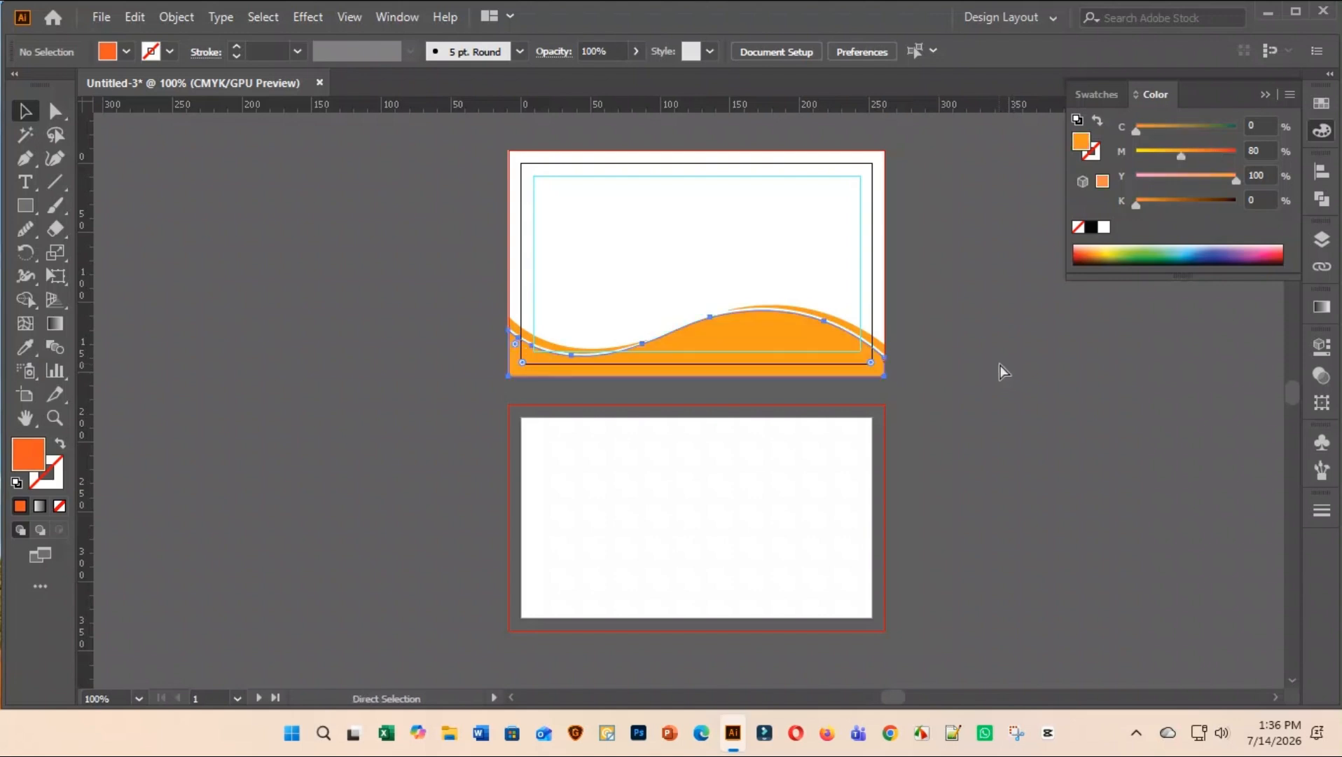
click(1026, 362)
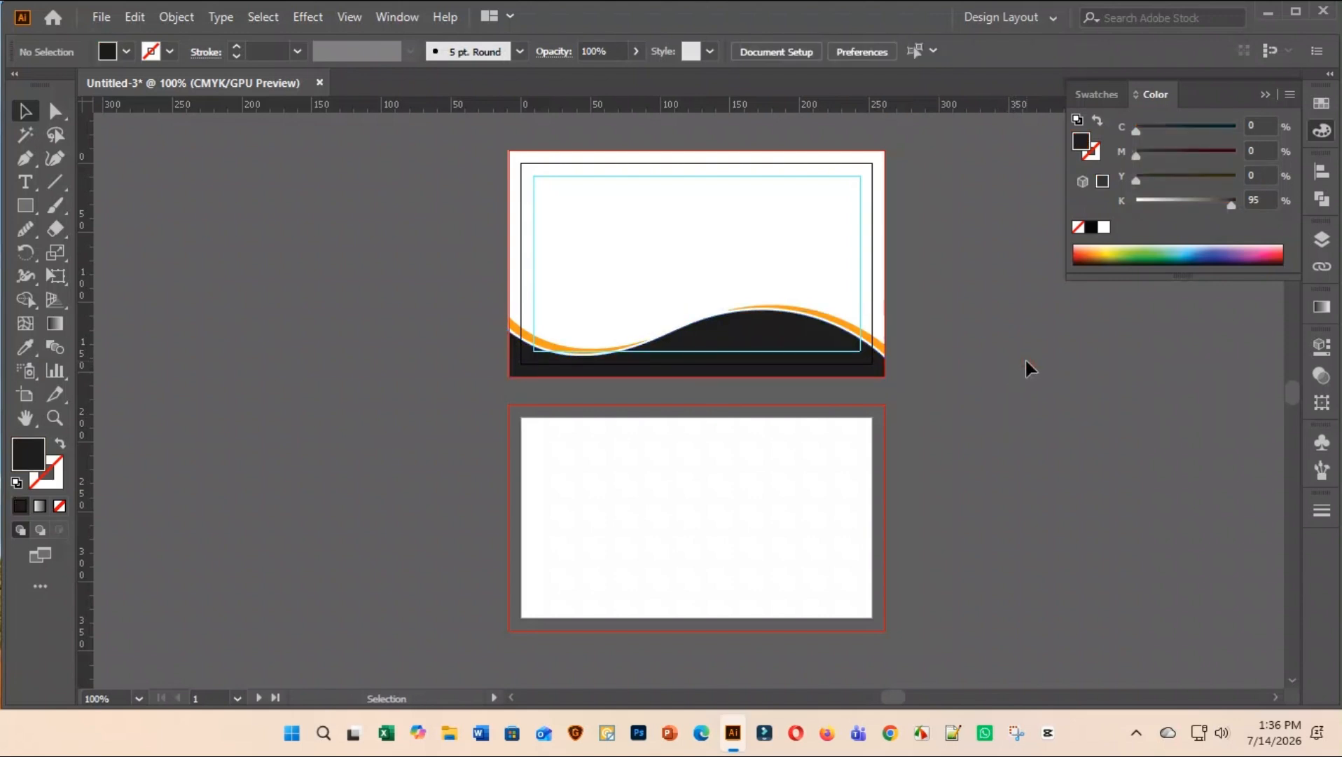
Paste the copied name, job title and contact lines with their round icons beside the upper card, and deselect them
alt+scroll(1026, 359, down, 1)
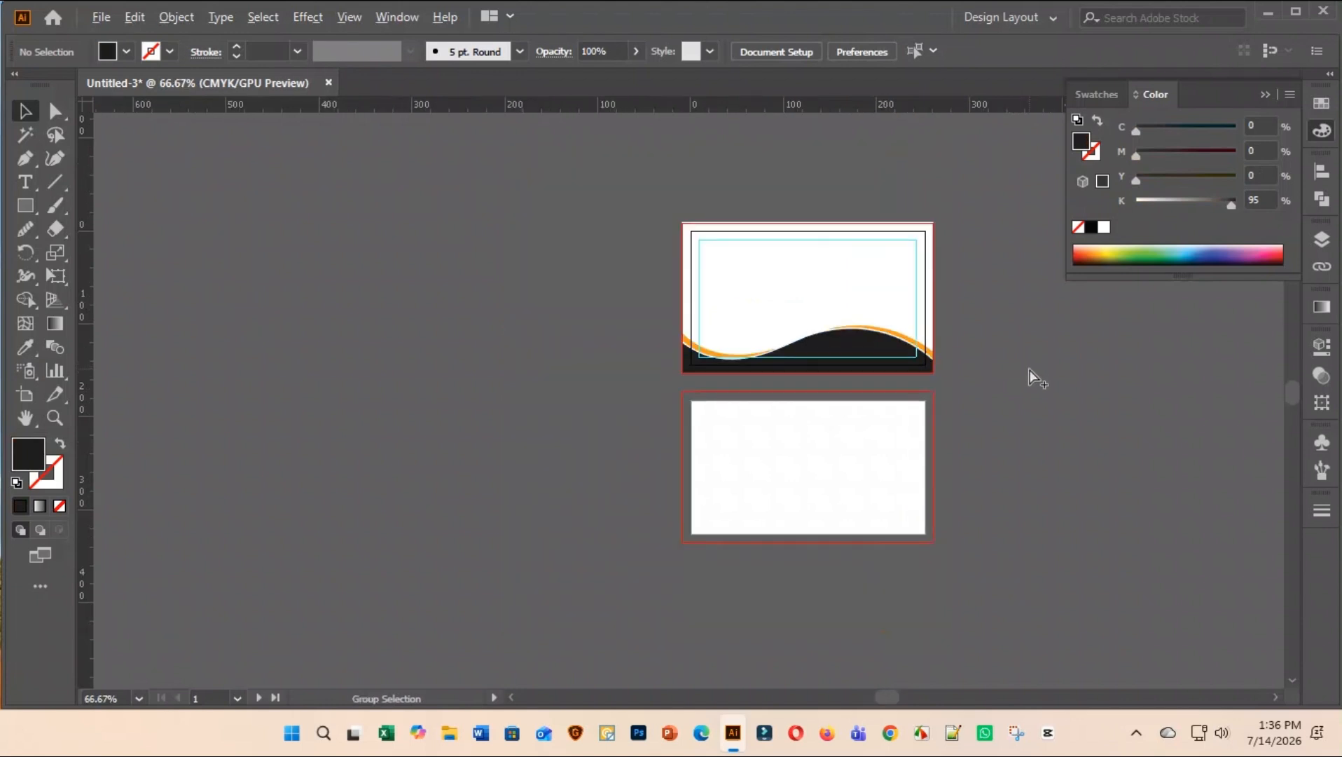
alt+scroll(1031, 369, up, 2)
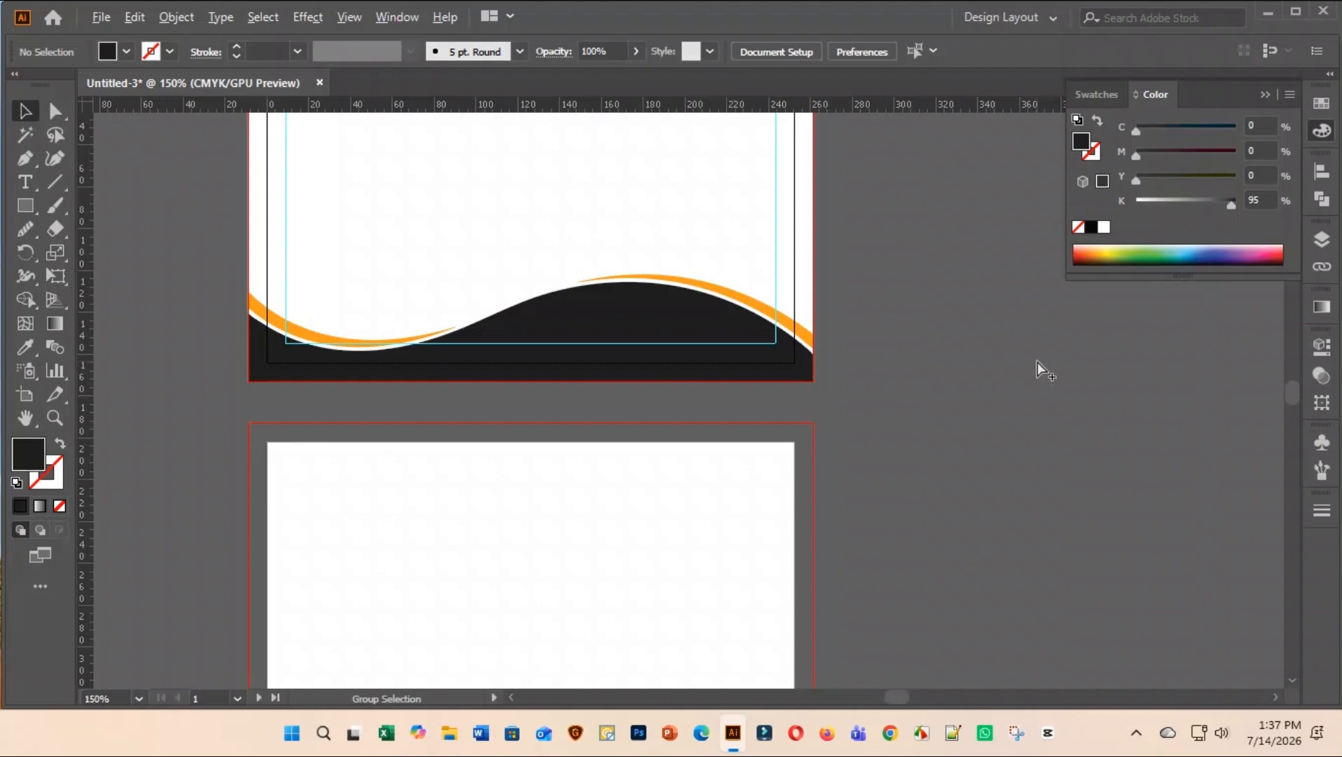
scroll(1035, 363, down, 2)
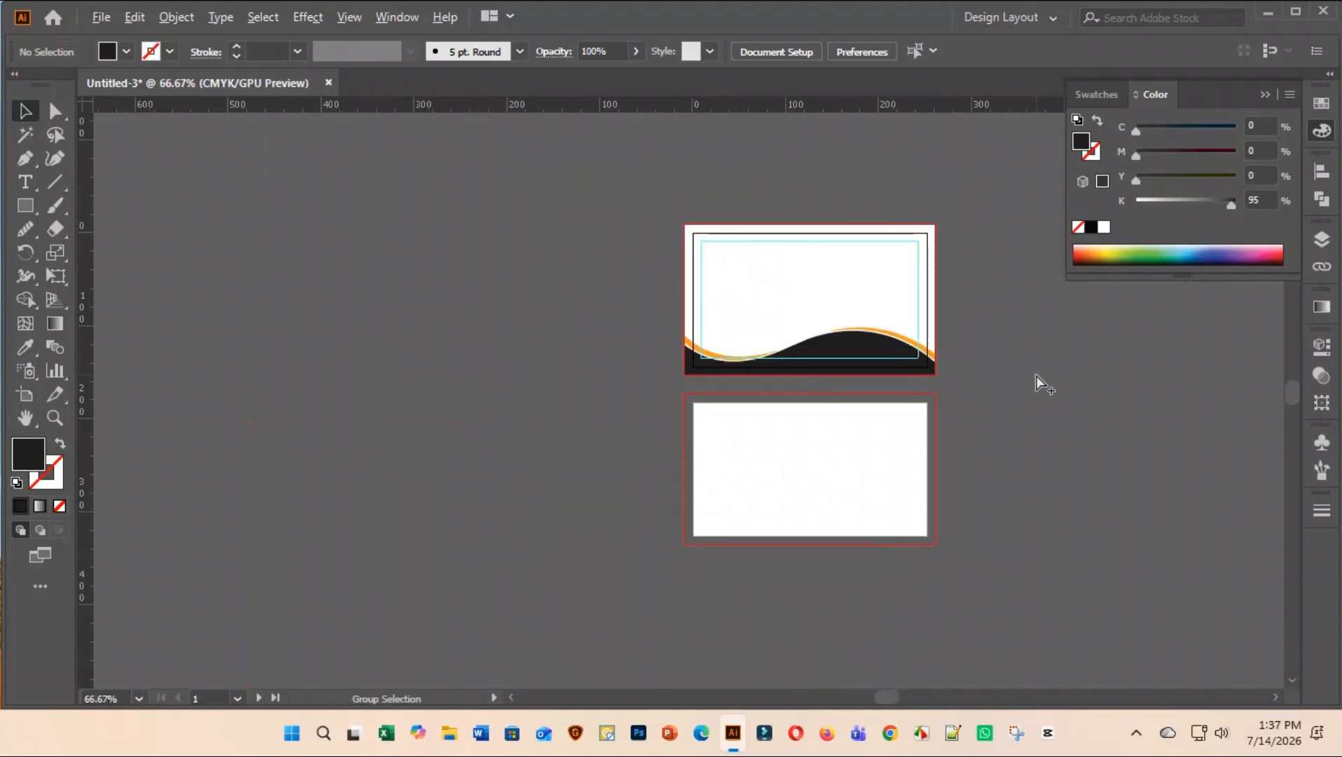
scroll(1032, 402, up, 1)
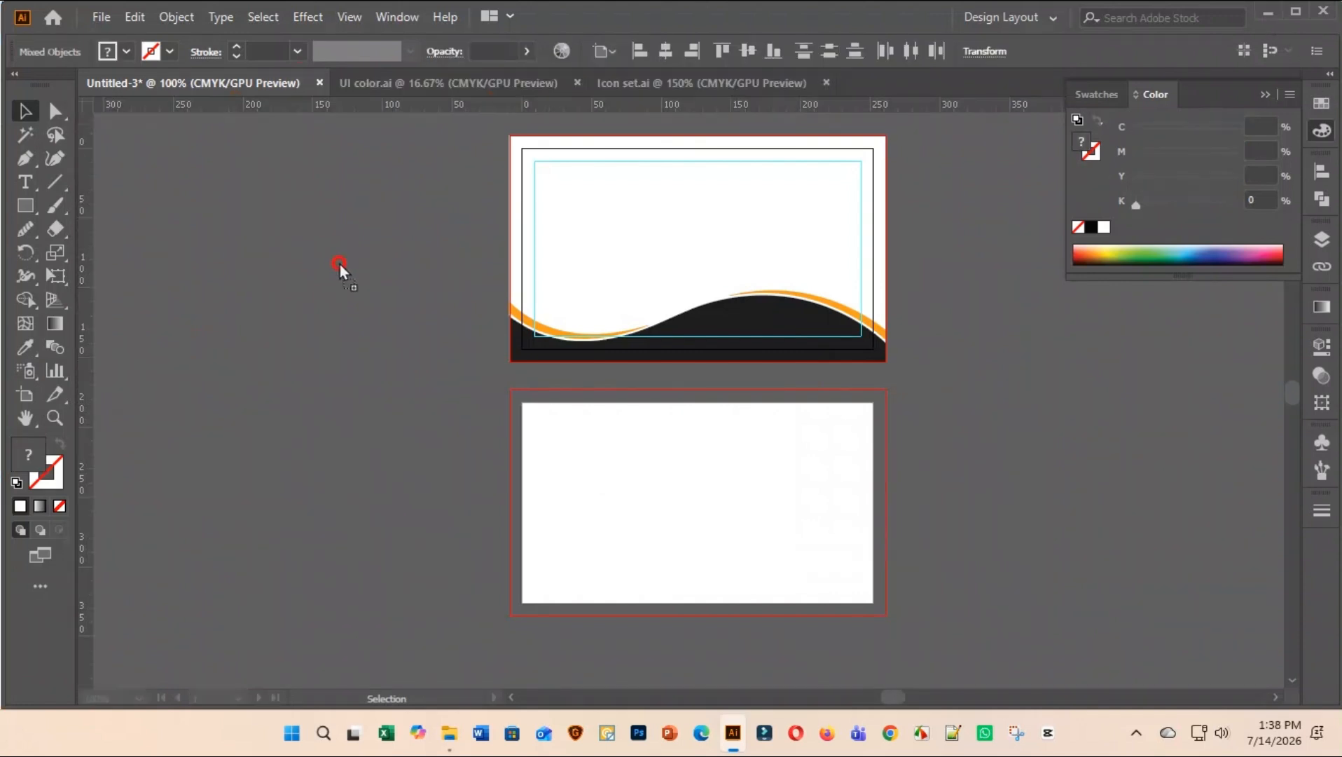
key(ctrl+v)
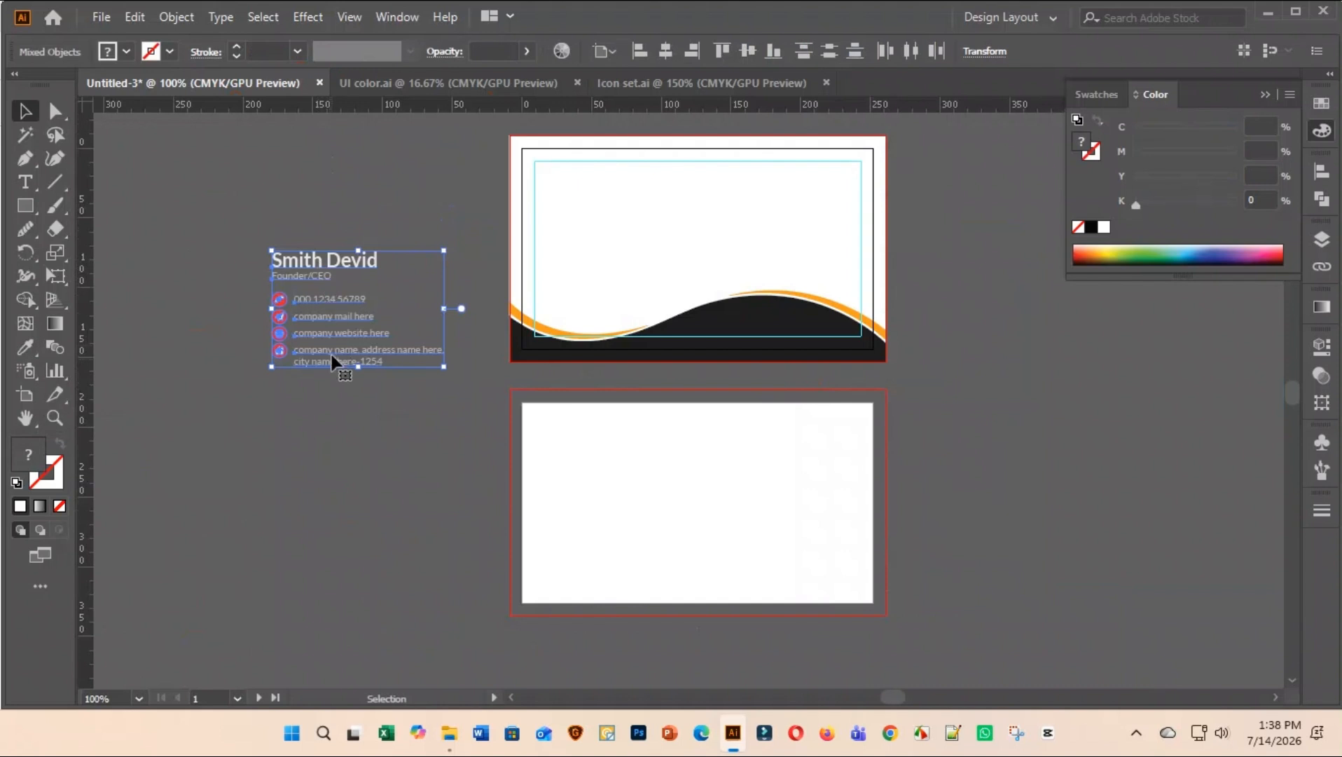
click(329, 415)
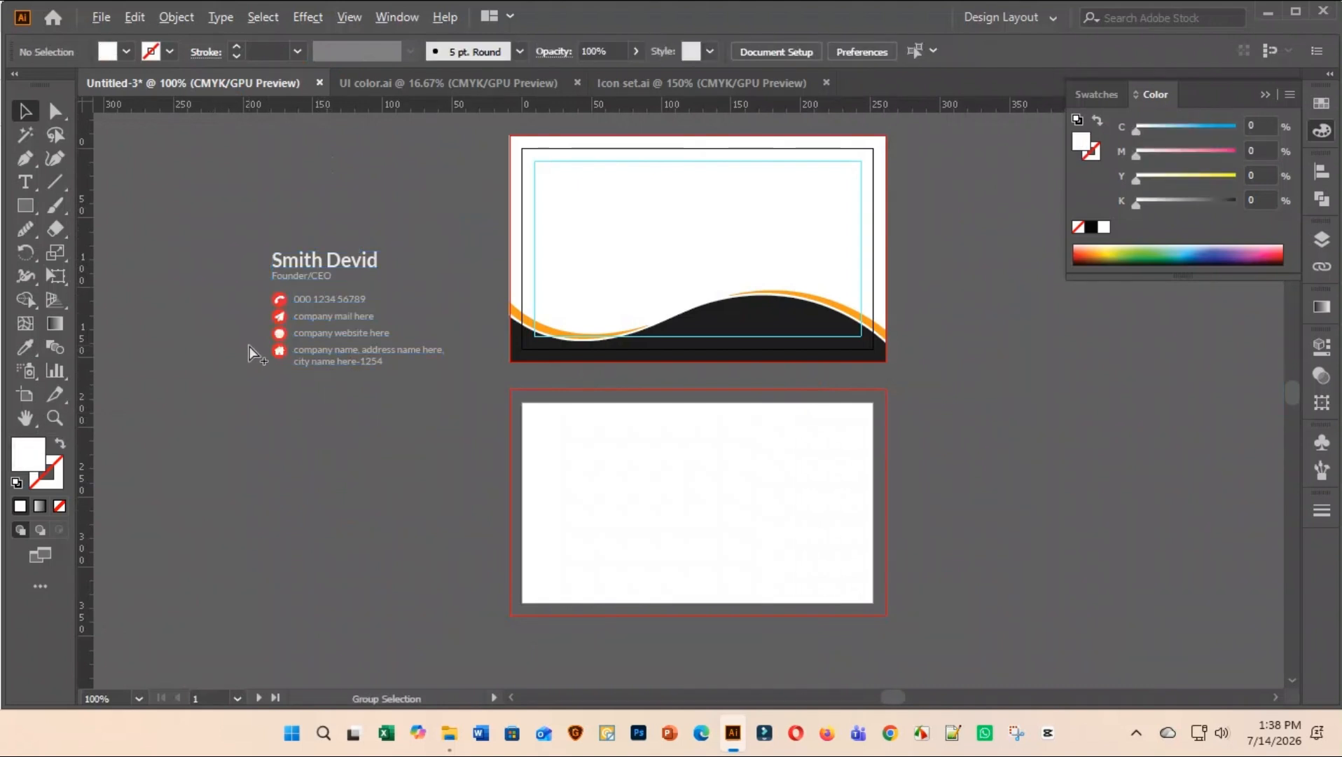
Select the whole contact block and move it up beside the upper card, and deselect it
scroll(250, 347, up, 3)
scroll(201, 416, down, 3)
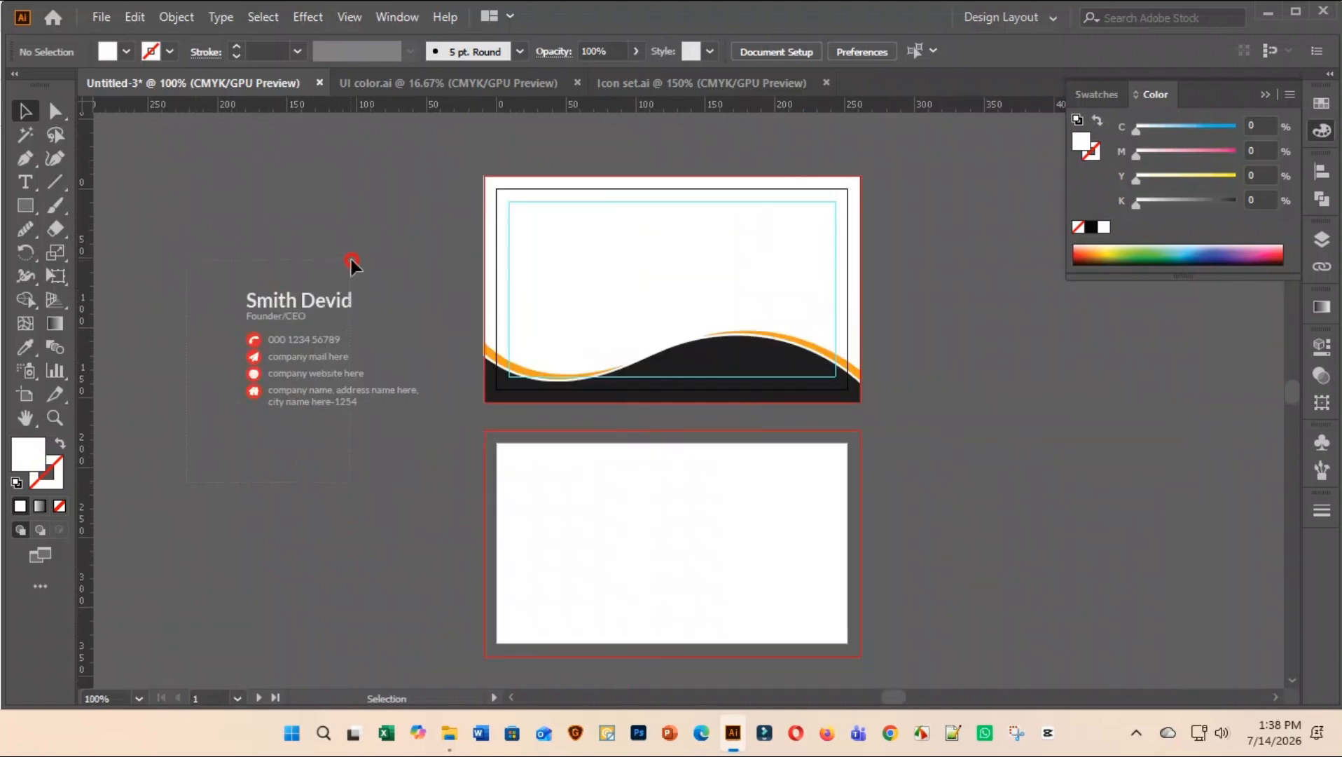
drag(351, 259, 308, 243)
click(452, 182)
drag(319, 372, 318, 372)
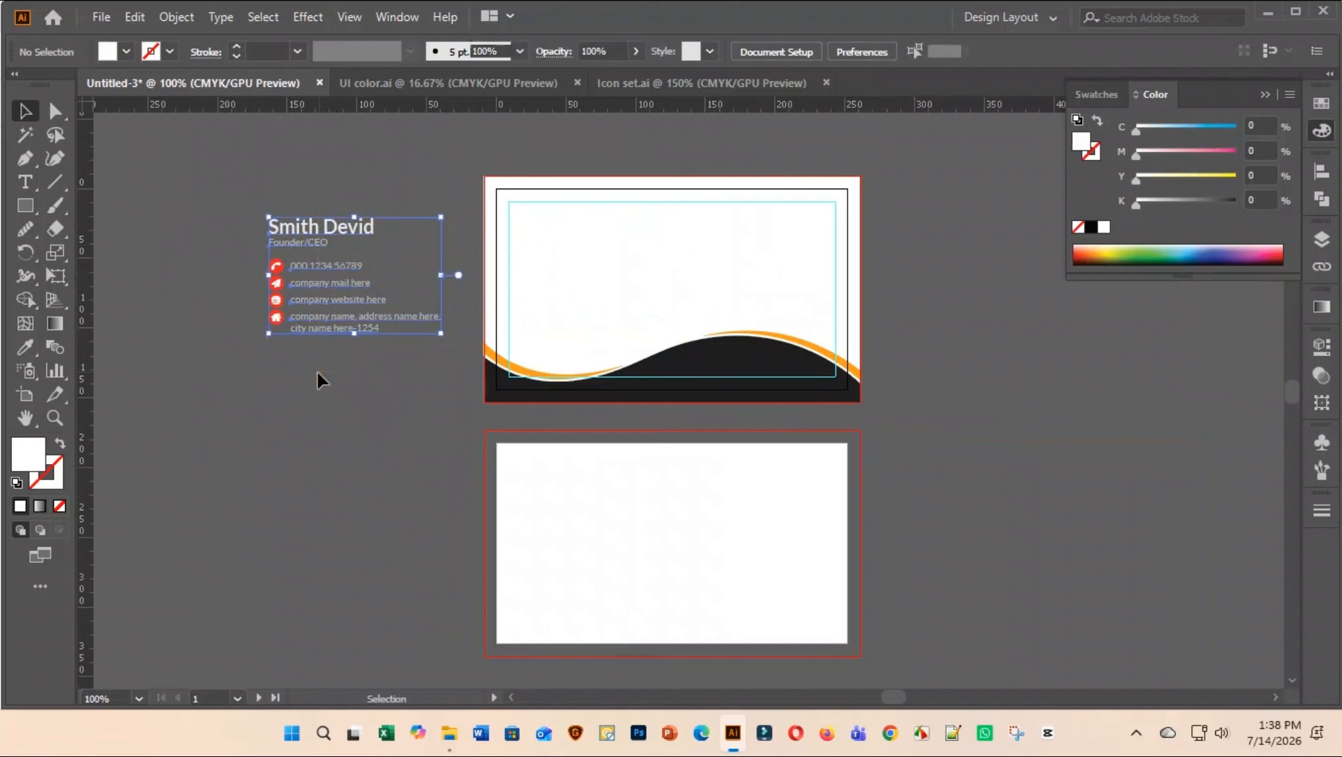
Recolour the name and contact text lines with the dark fill of the wave body, sampled with the Eyedropper
click(58, 112)
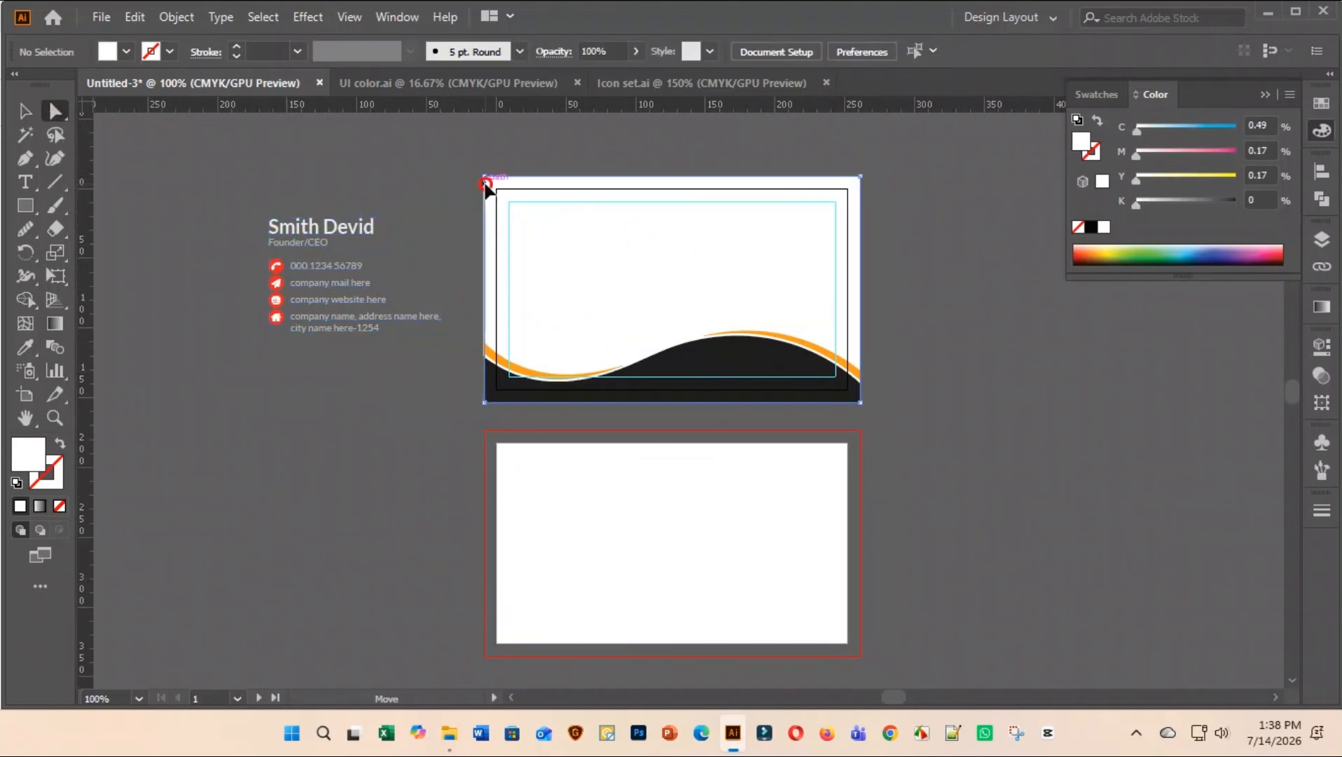
drag(485, 184, 353, 333)
key(ctrl+z)
drag(441, 182, 335, 404)
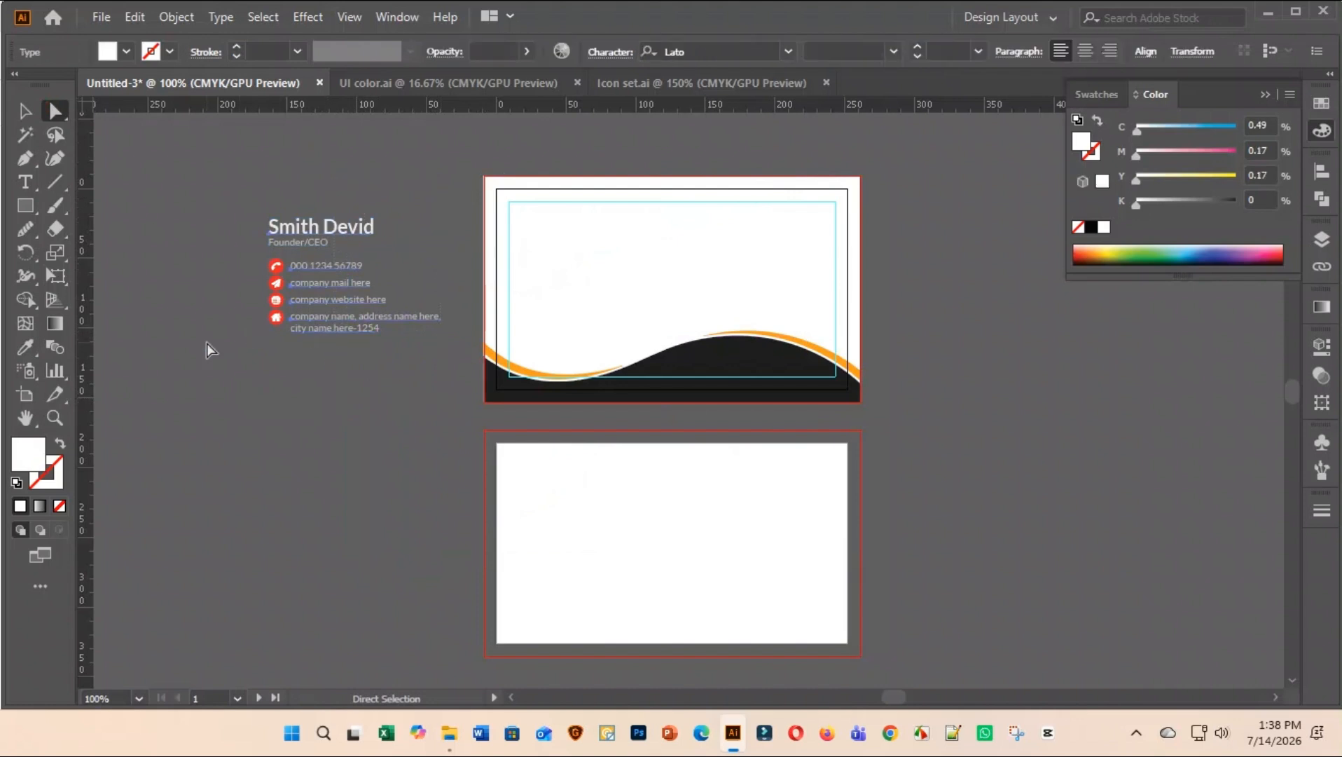
click(28, 343)
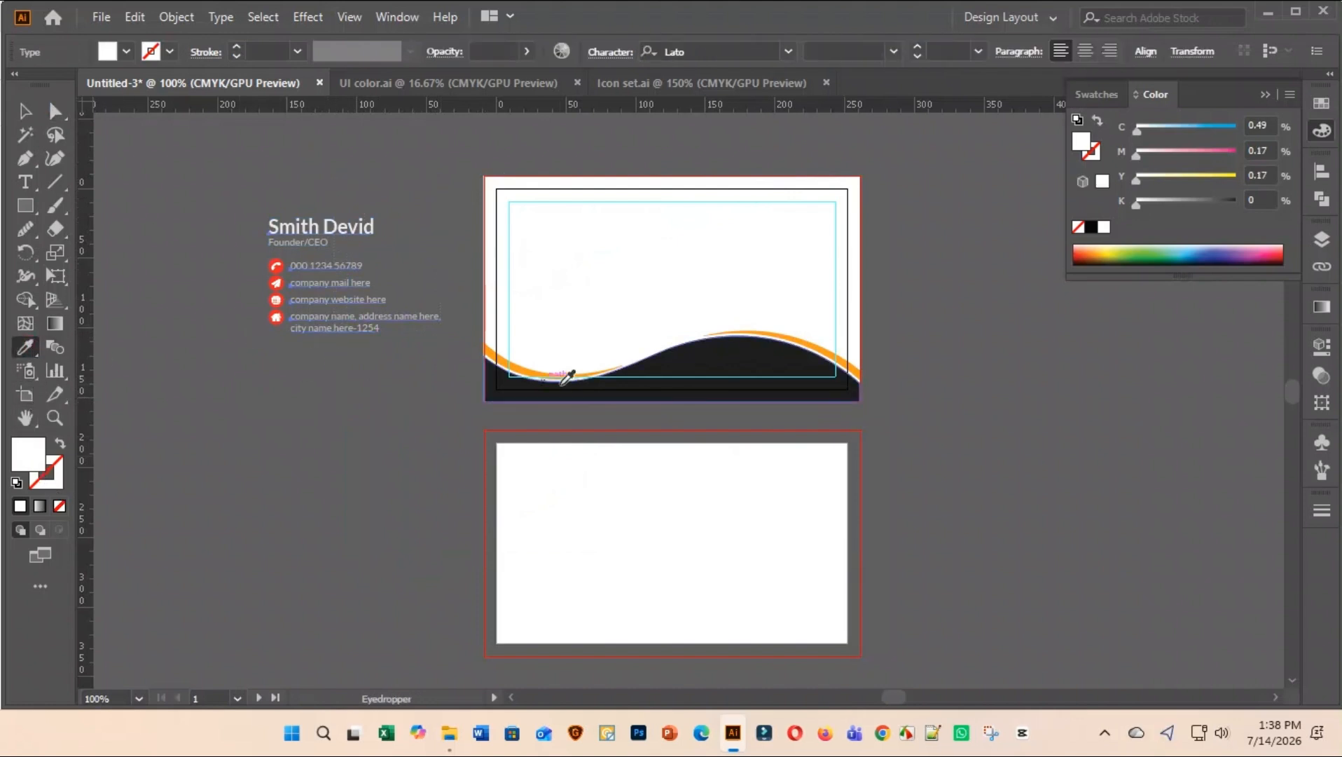
click(722, 364)
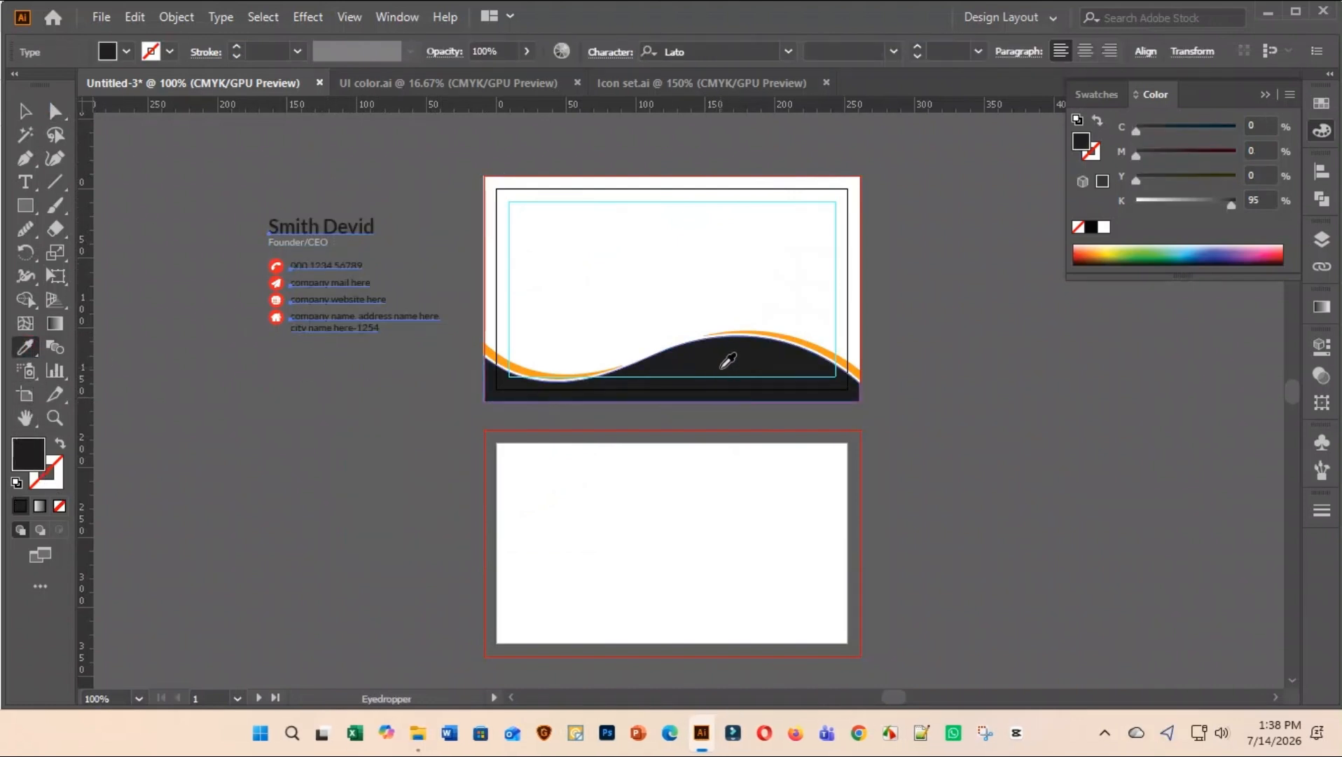
Apply the wave body's dark fill to the Founder/CEO job title with the Eyedropper
click(55, 111)
click(164, 147)
click(315, 244)
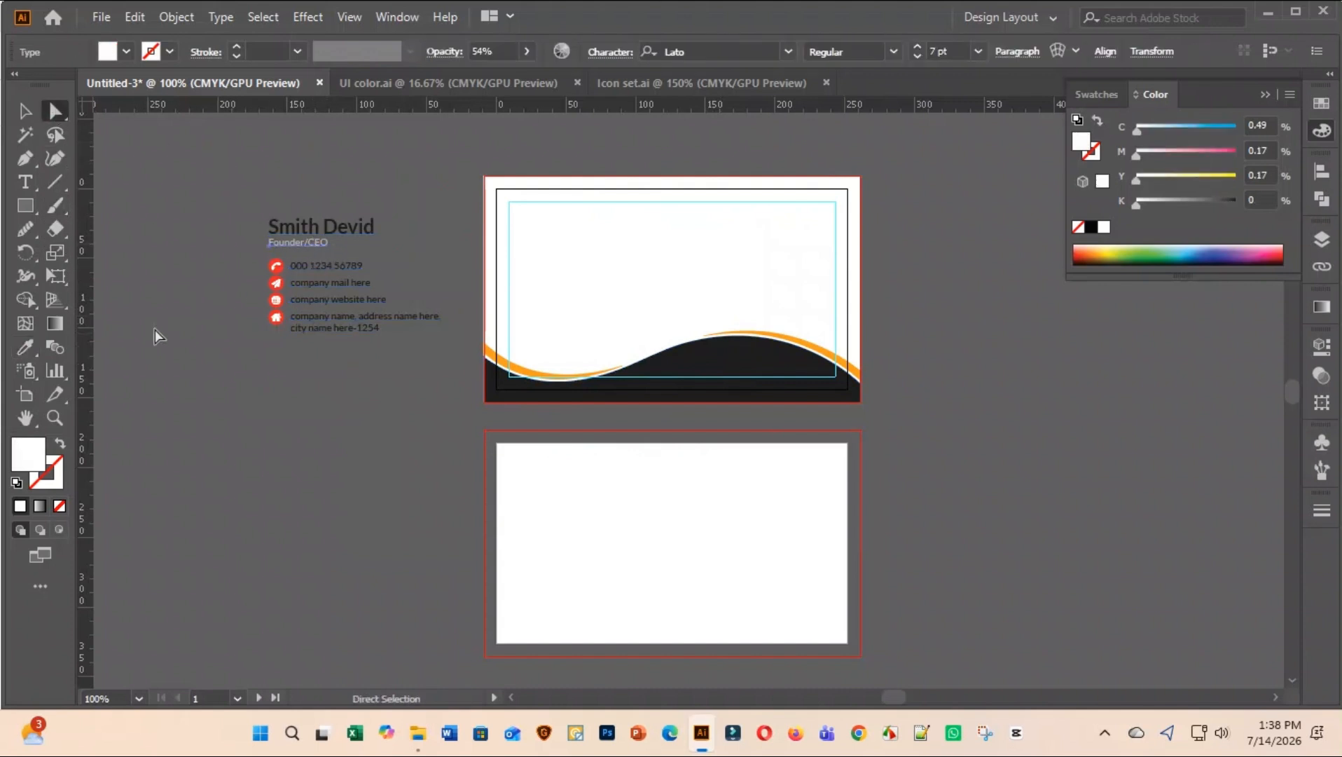
click(28, 346)
click(721, 354)
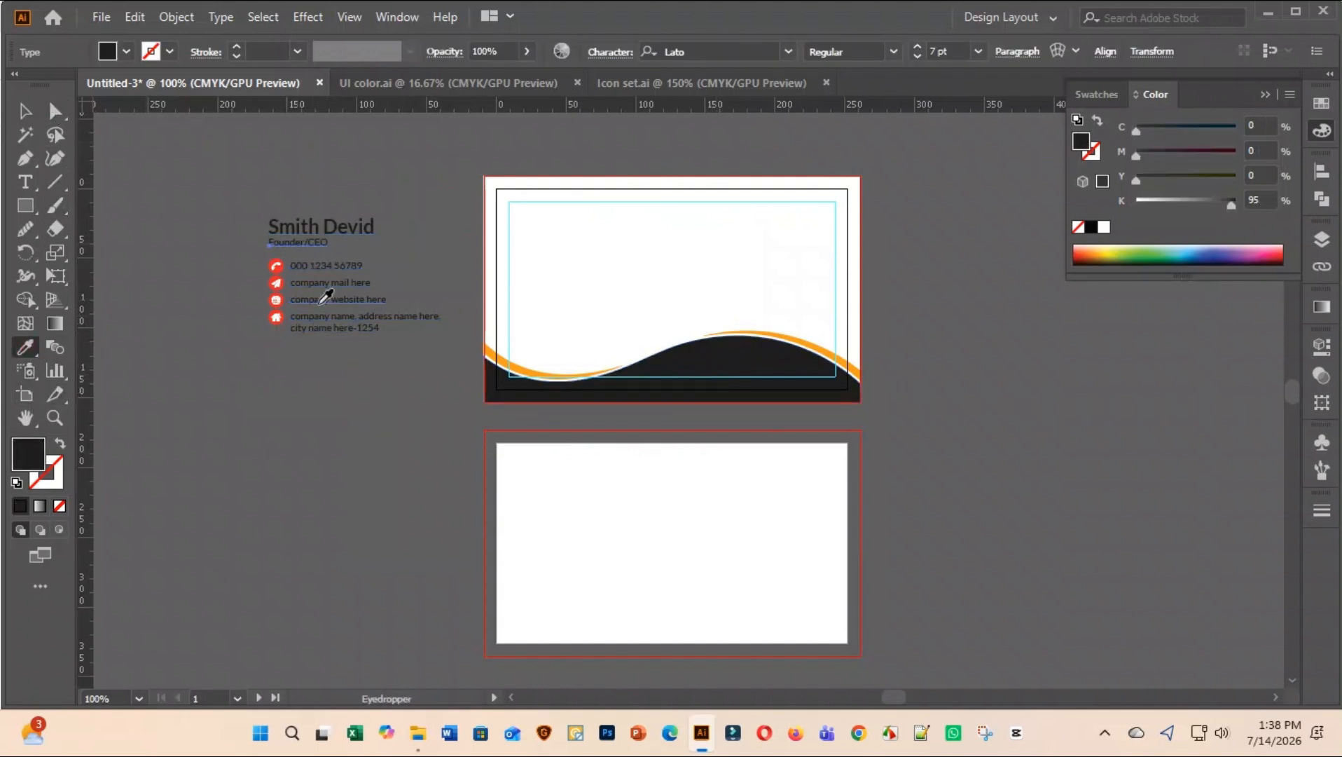
Set the black of the job title and the four contact text lines to 90%, and deselect them
click(53, 114)
click(195, 149)
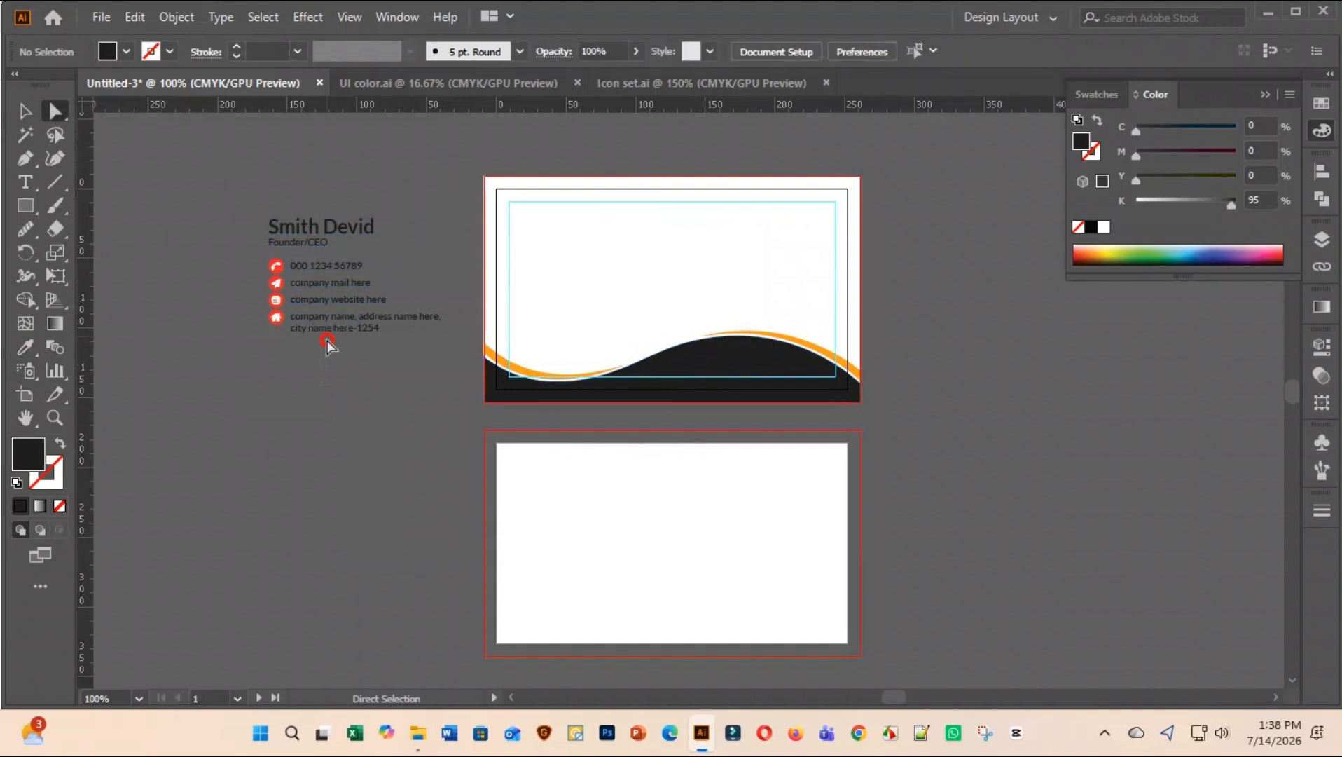
drag(325, 246, 326, 244)
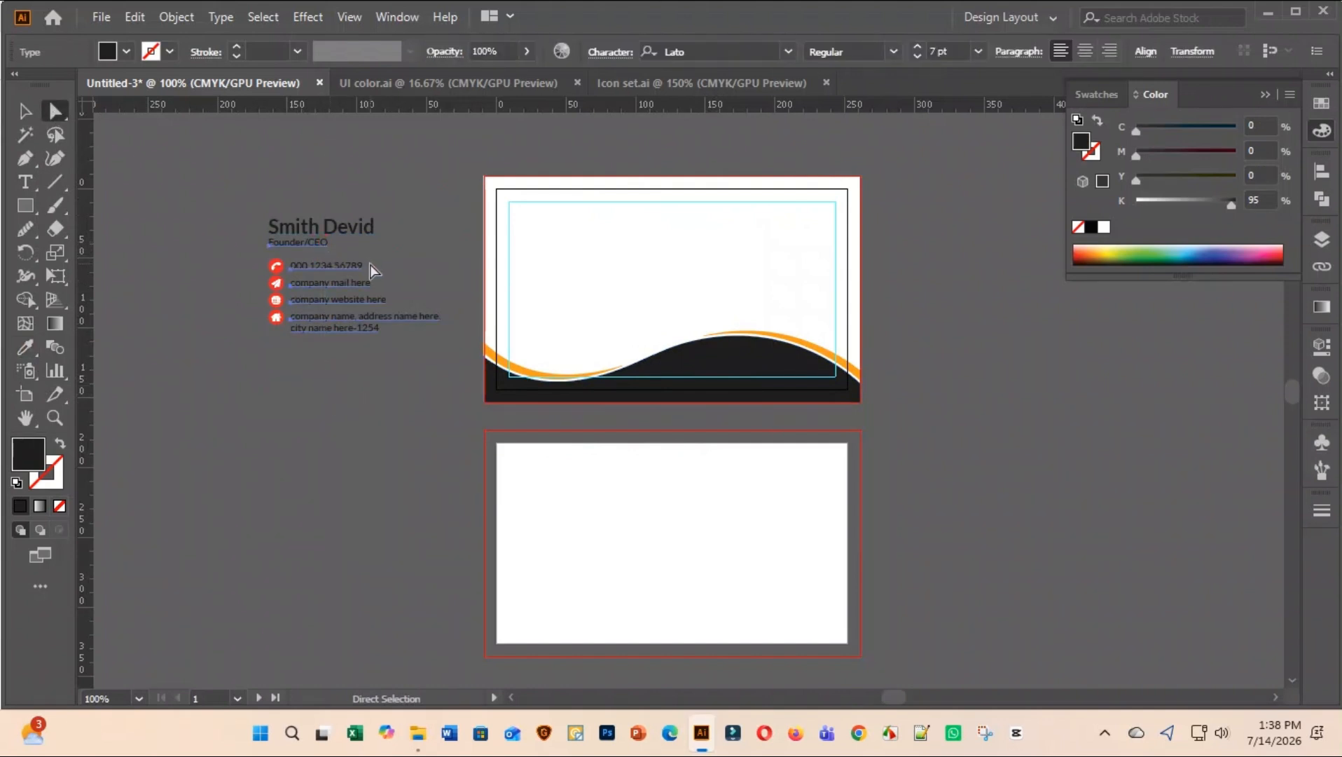
click(1270, 193)
text(90)
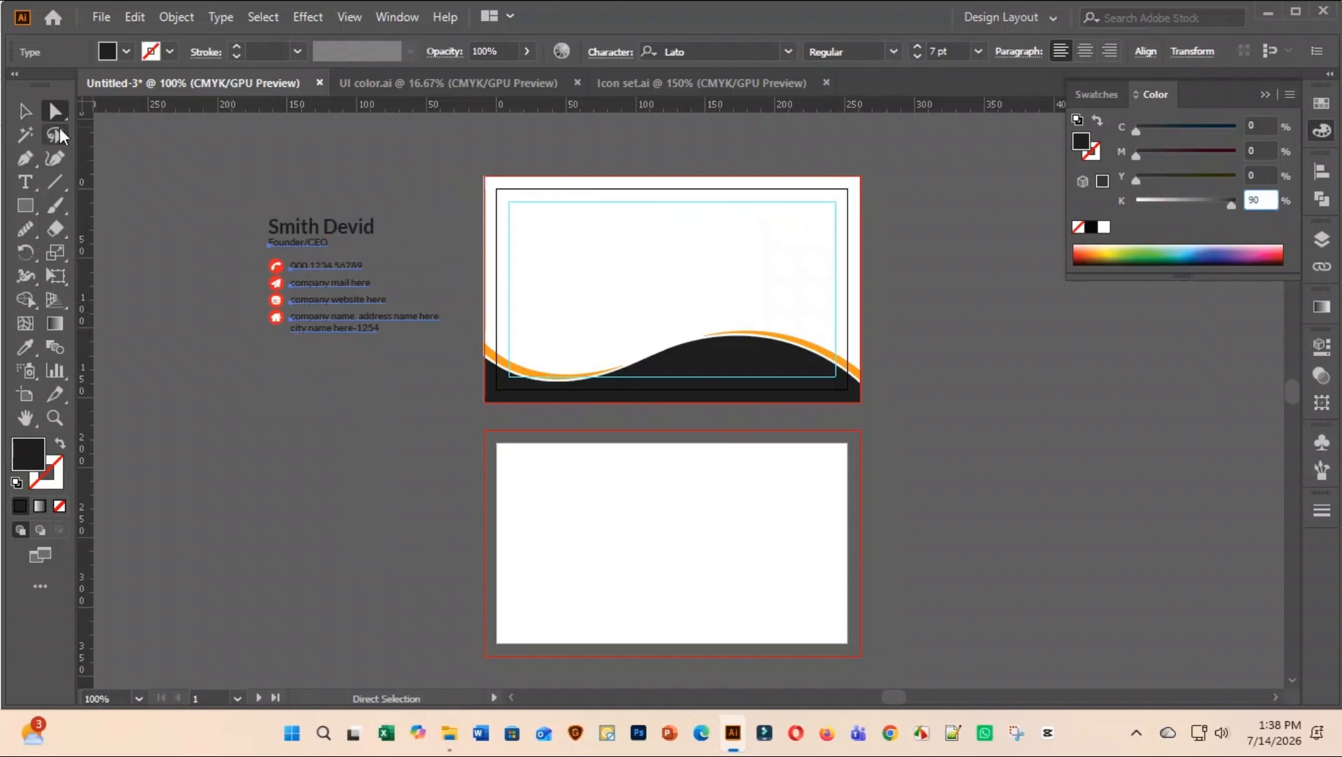
click(26, 111)
click(195, 139)
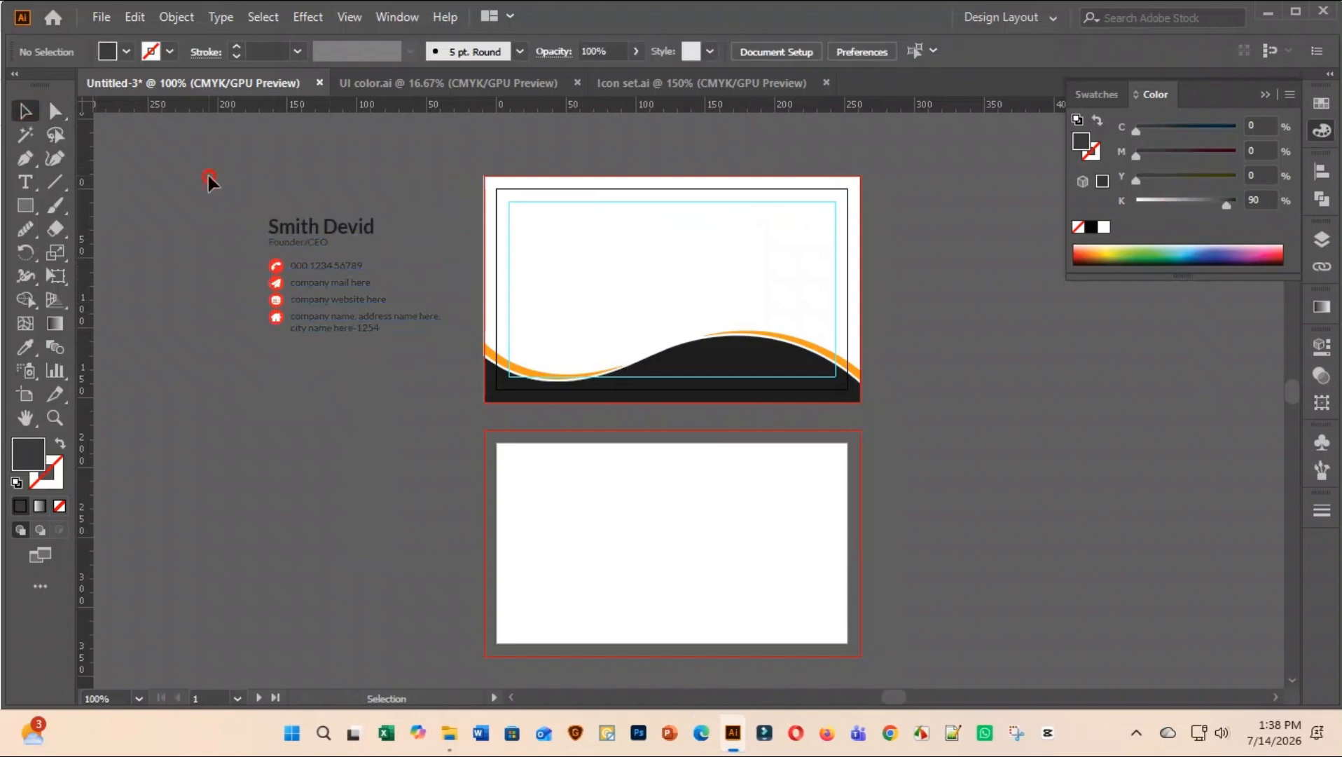
click(362, 328)
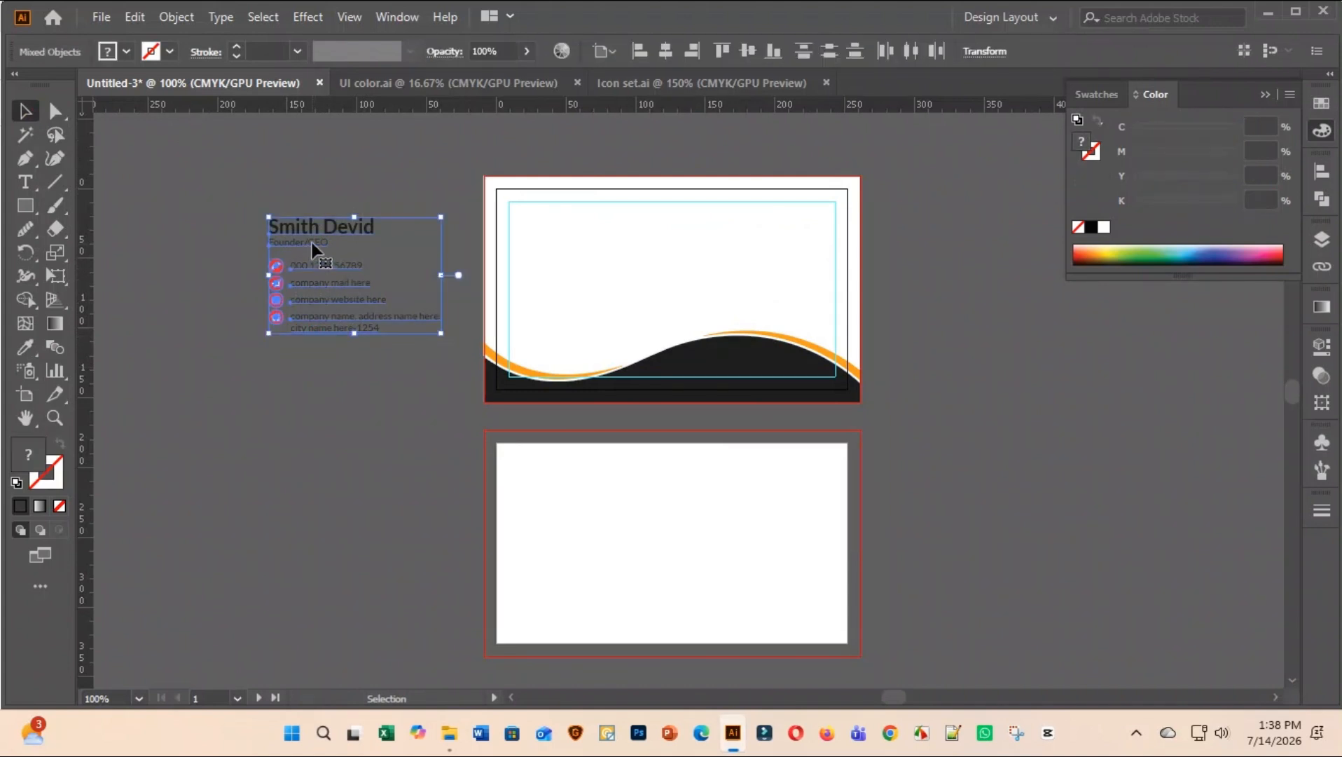
click(199, 260)
Recolour the circles of all four contact icons with the wave body's dark fill using the Eyedropper, and deselect them
click(58, 112)
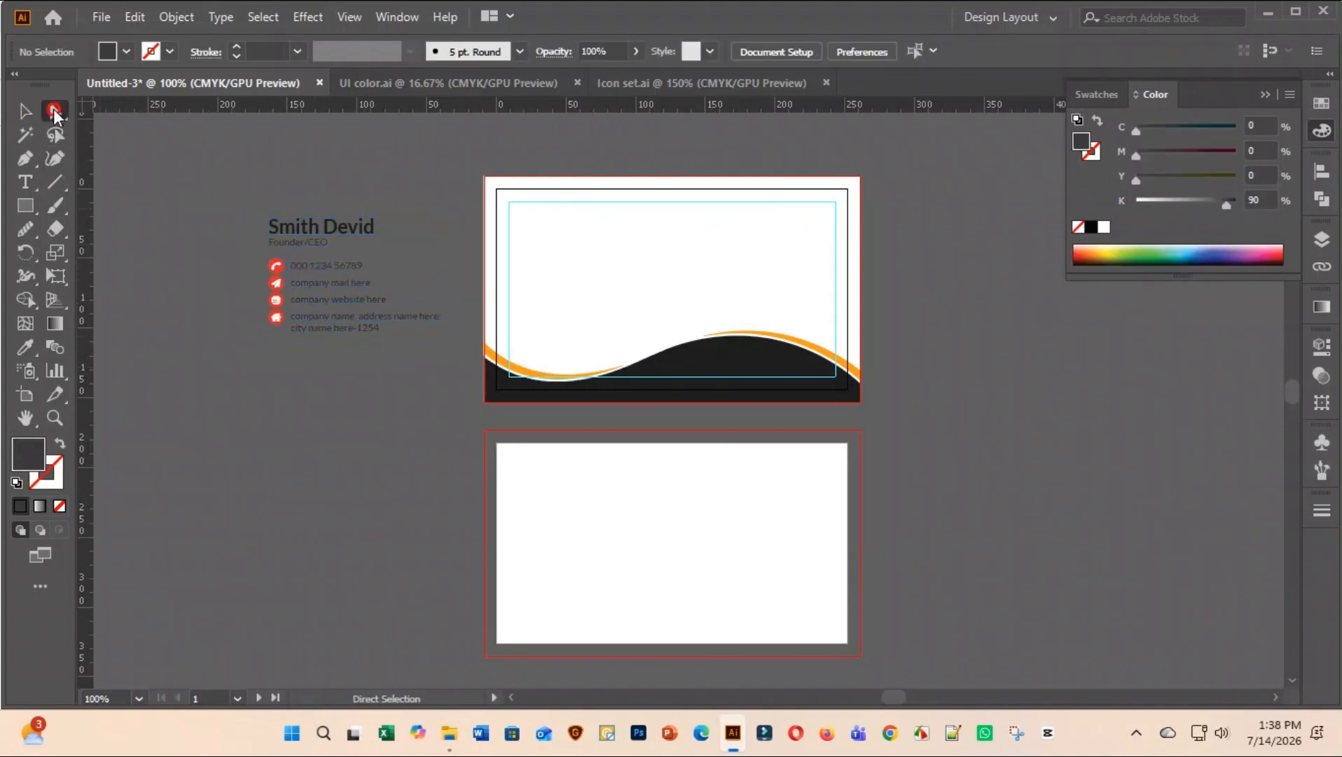
scroll(347, 255, up, 2)
scroll(201, 317, up, 2)
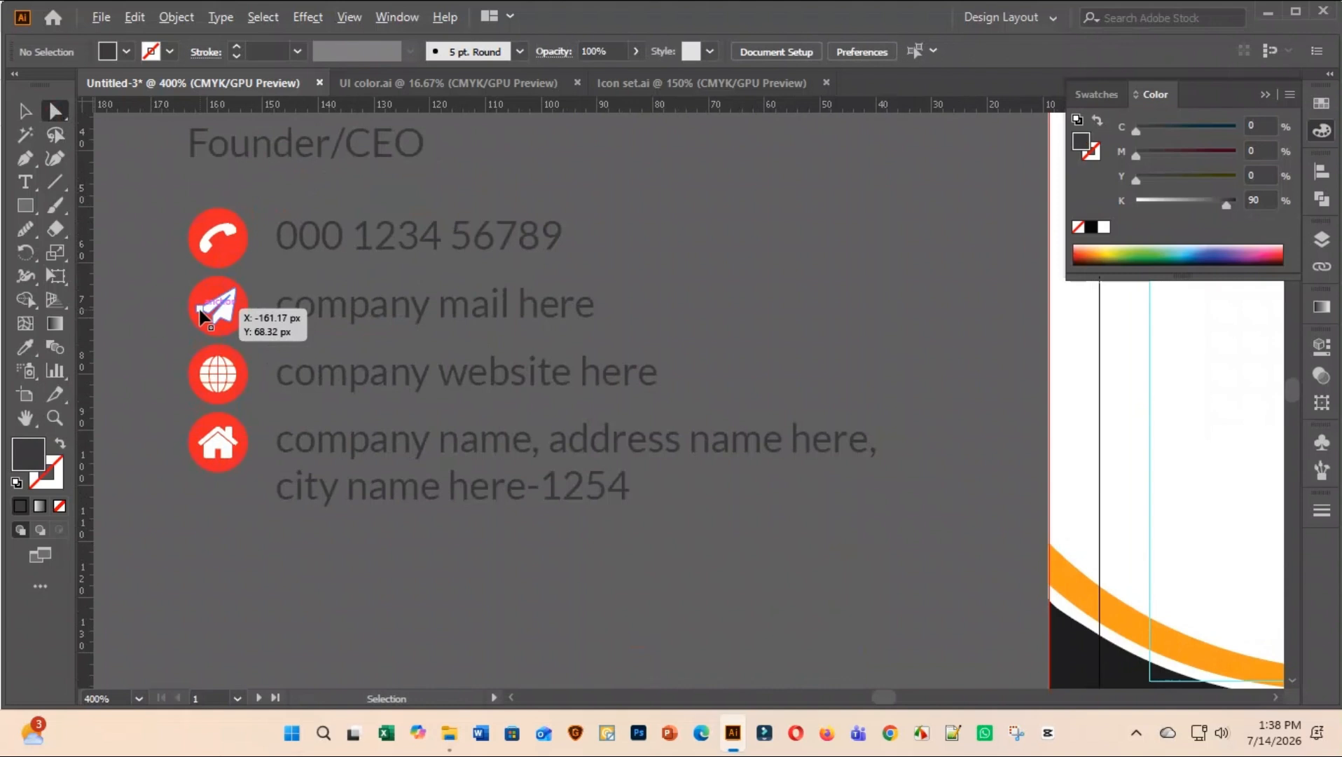
click(244, 264)
shift+click(241, 322)
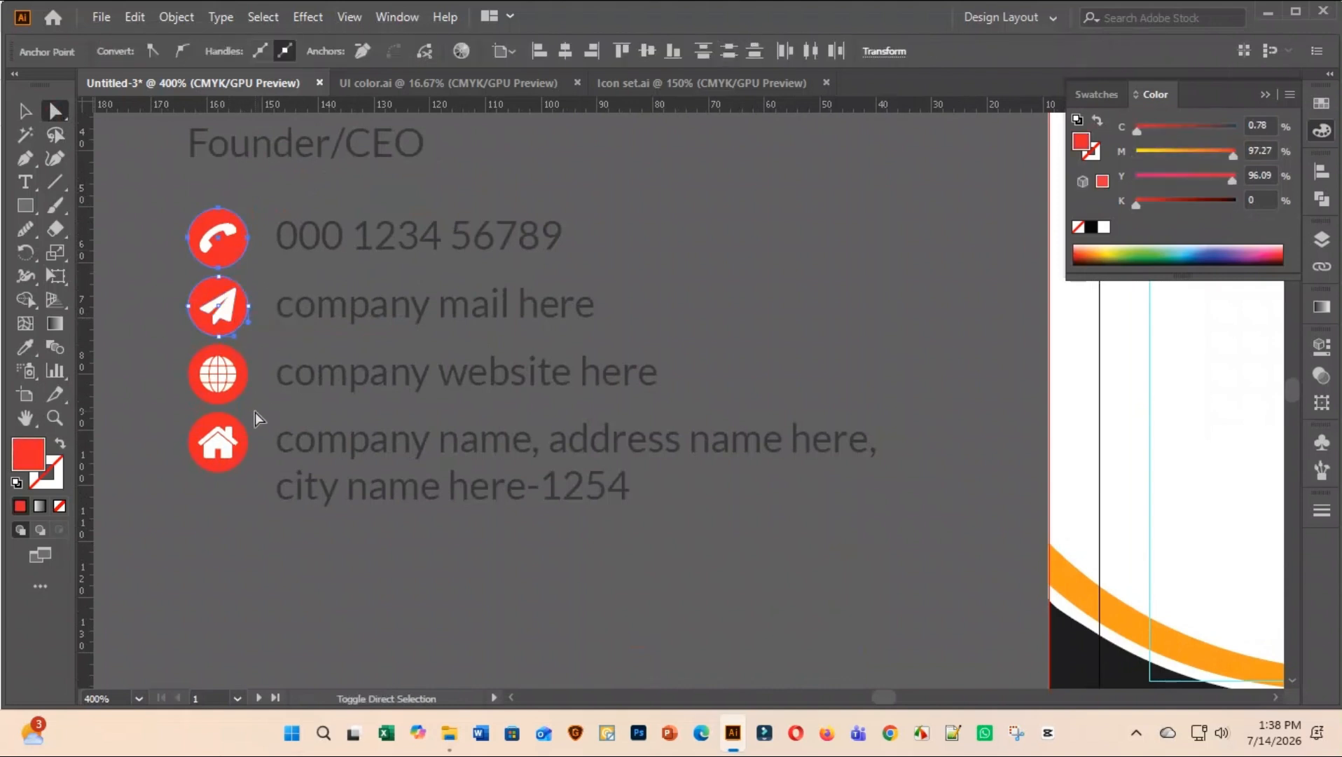
shift+click(239, 395)
shift+click(245, 443)
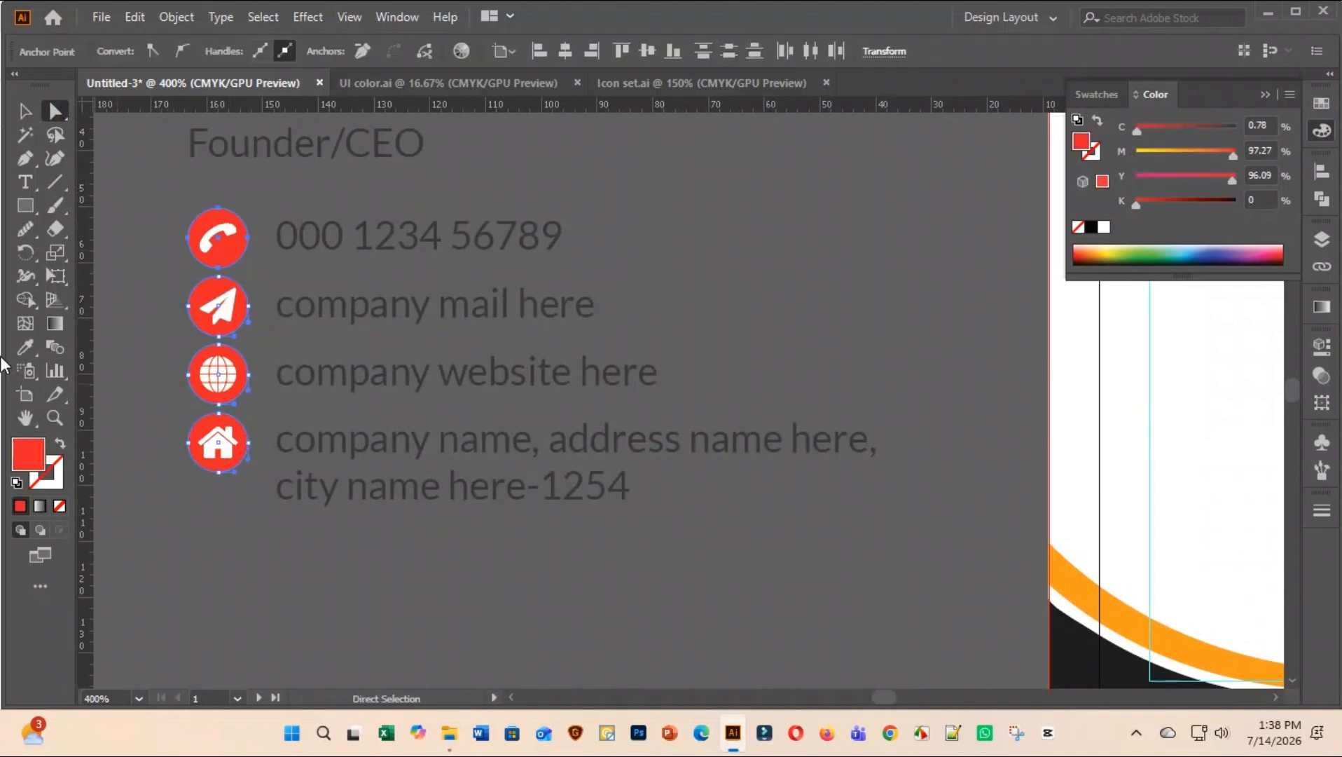
click(23, 347)
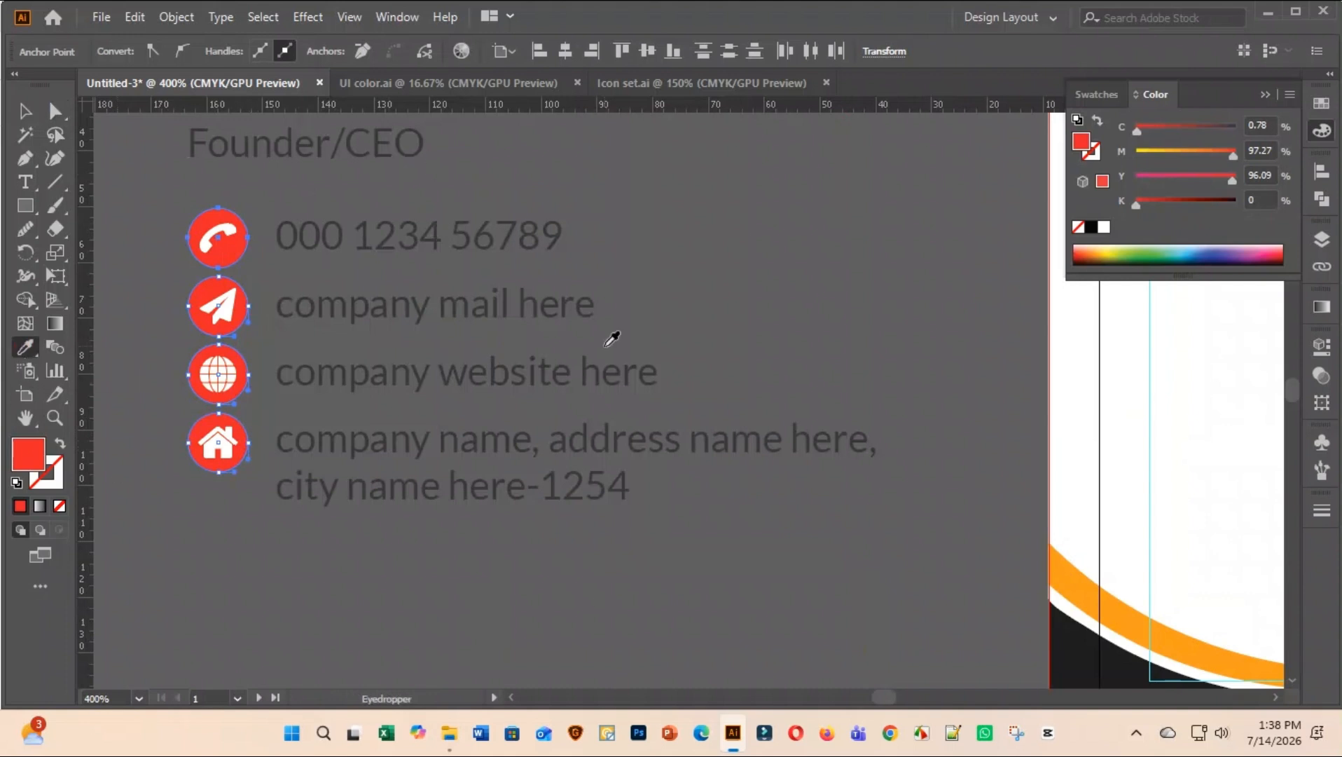
click(1084, 637)
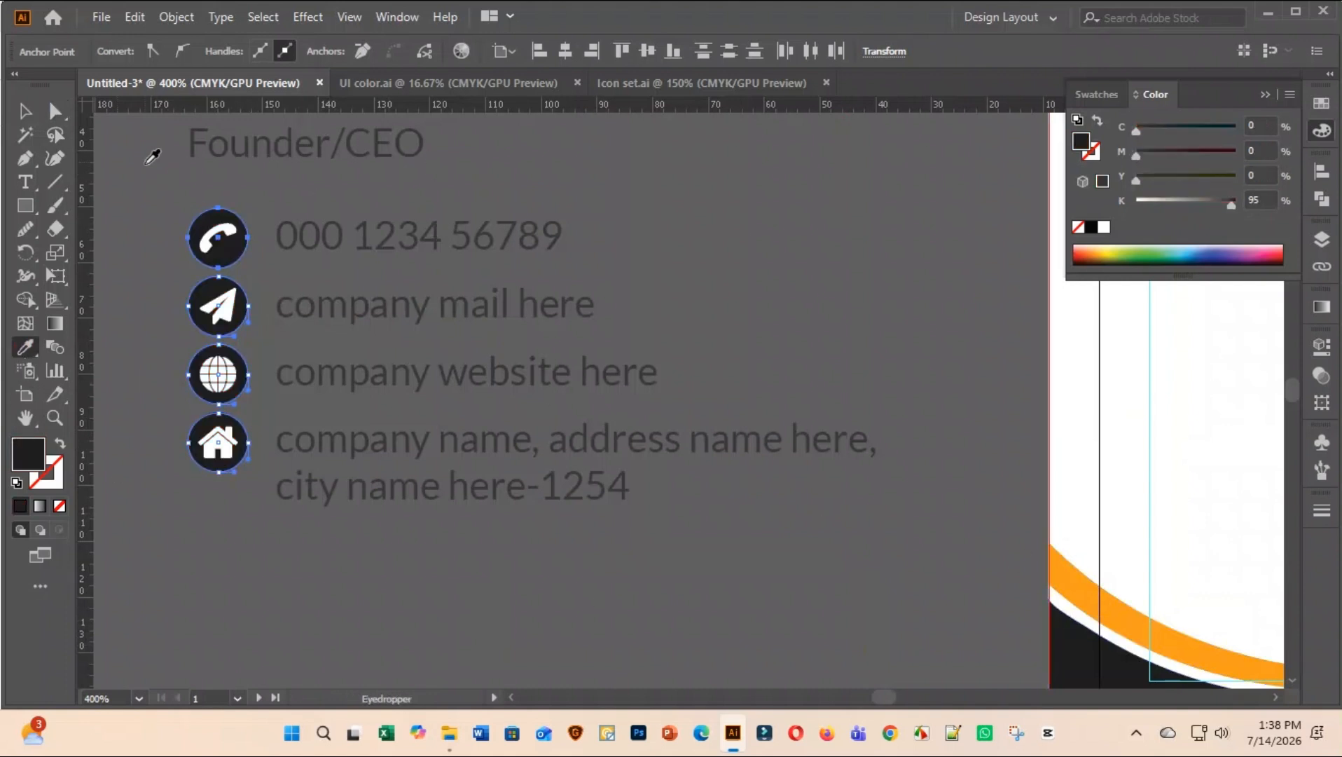
key(a)
click(782, 362)
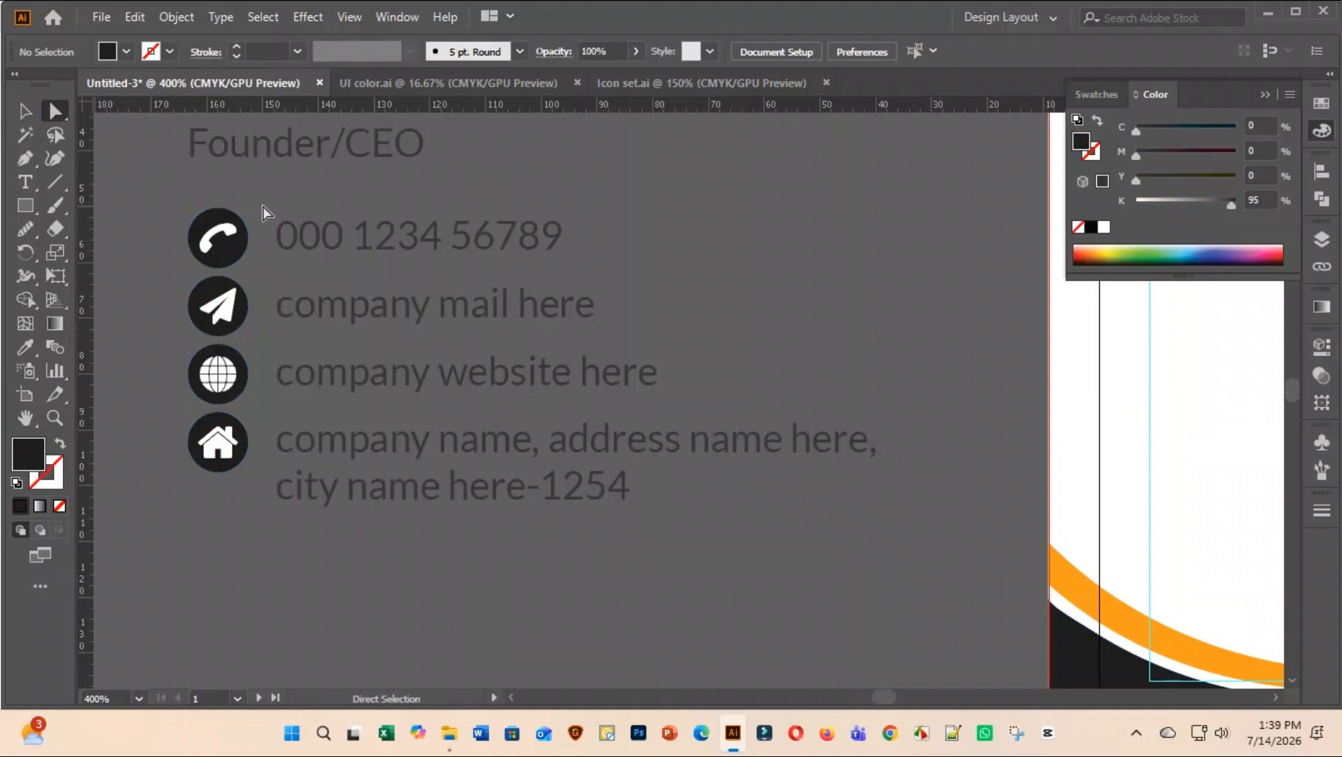
Recolour only the first name in the name line with the accent strip's orange using the Eyedropper, and deselect it
scroll(264, 205, up, 1)
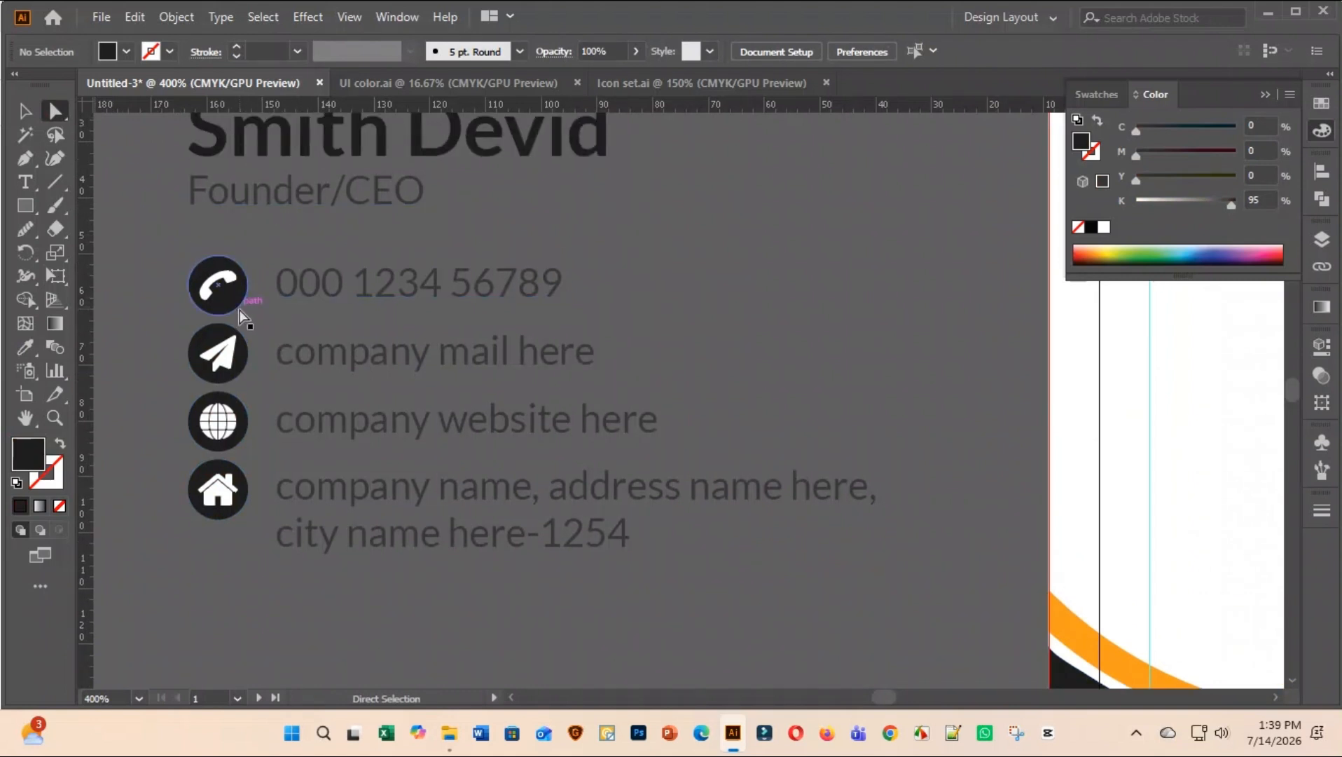
click(36, 184)
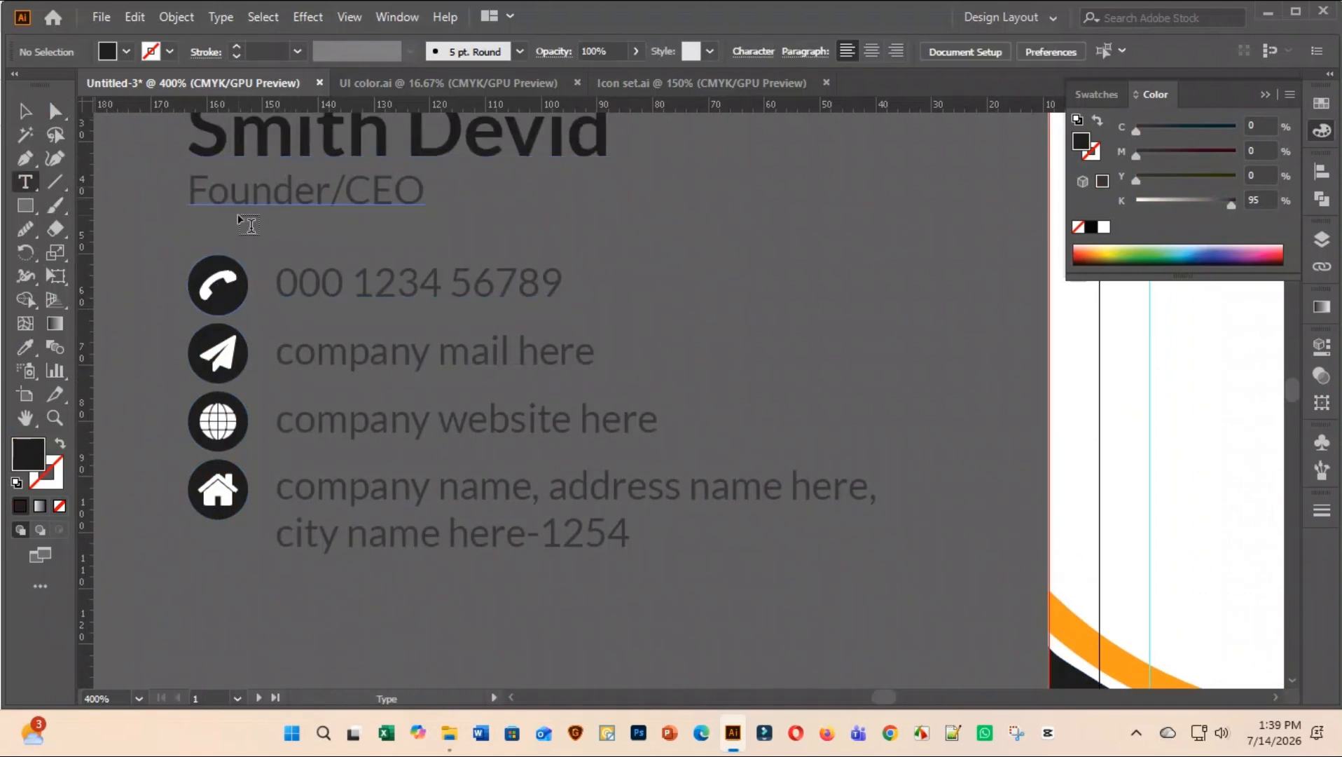
scroll(237, 214, up, 1)
drag(389, 175, 156, 166)
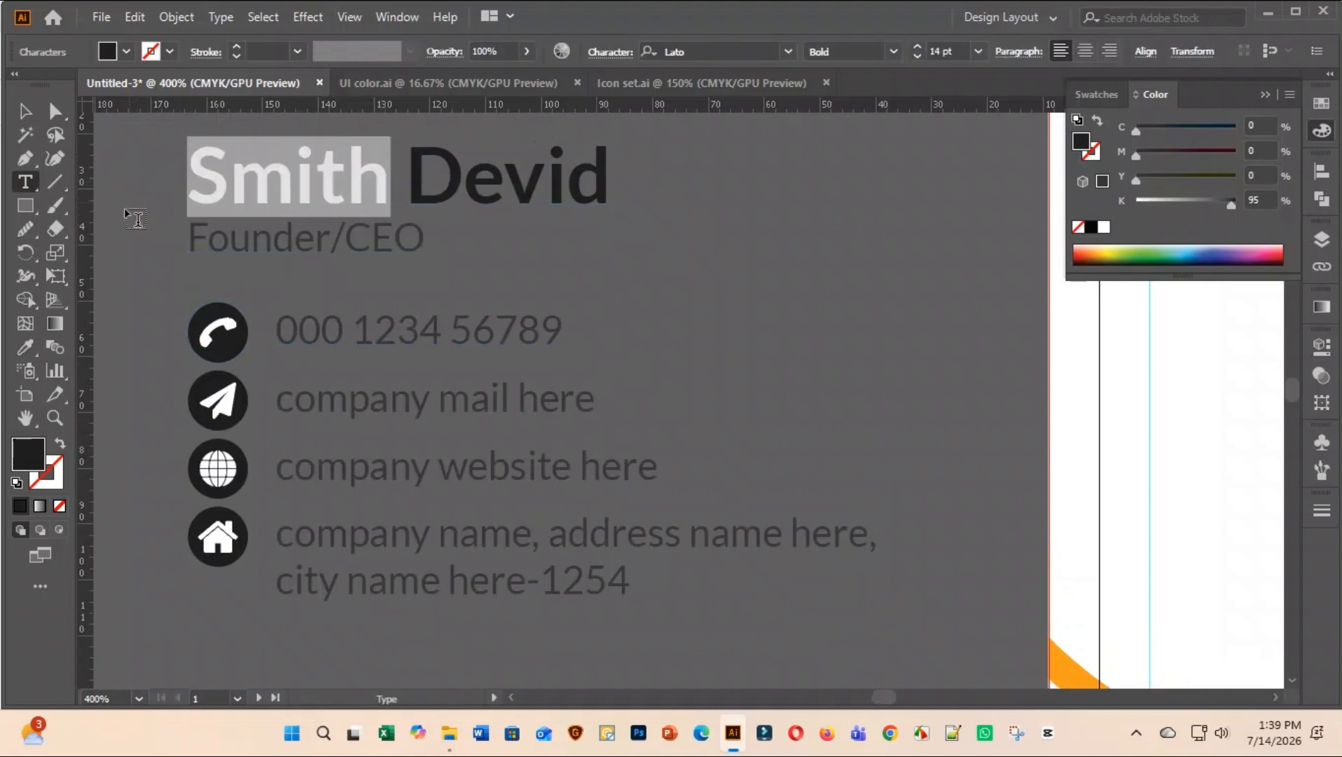
click(23, 345)
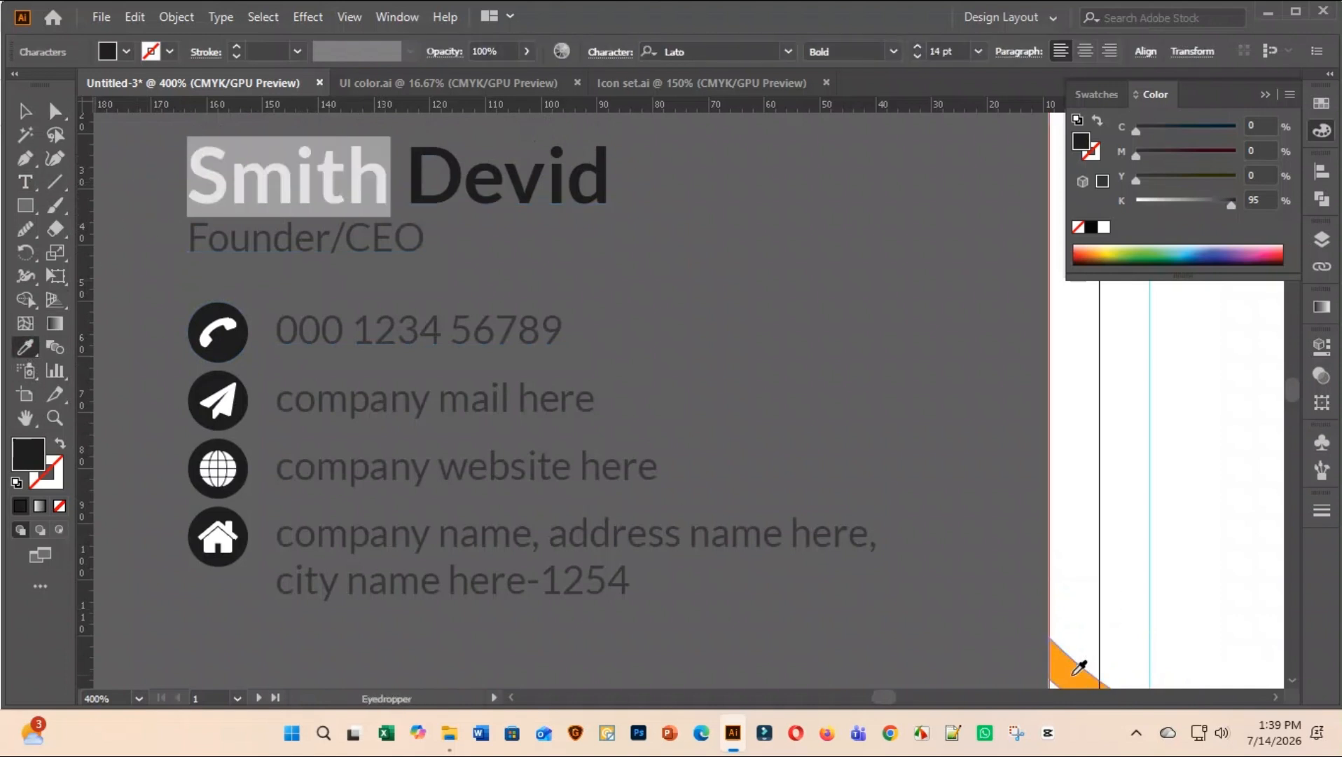
click(1075, 674)
click(25, 111)
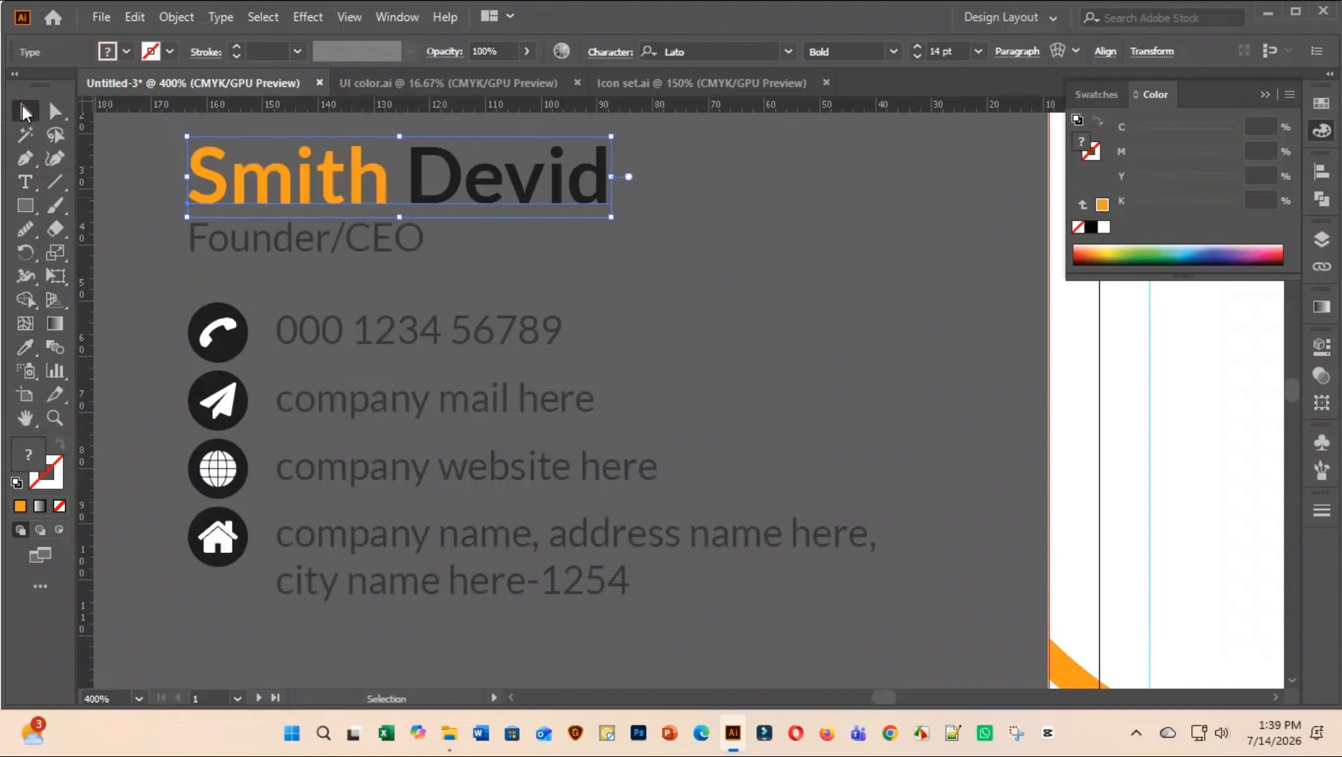
click(308, 279)
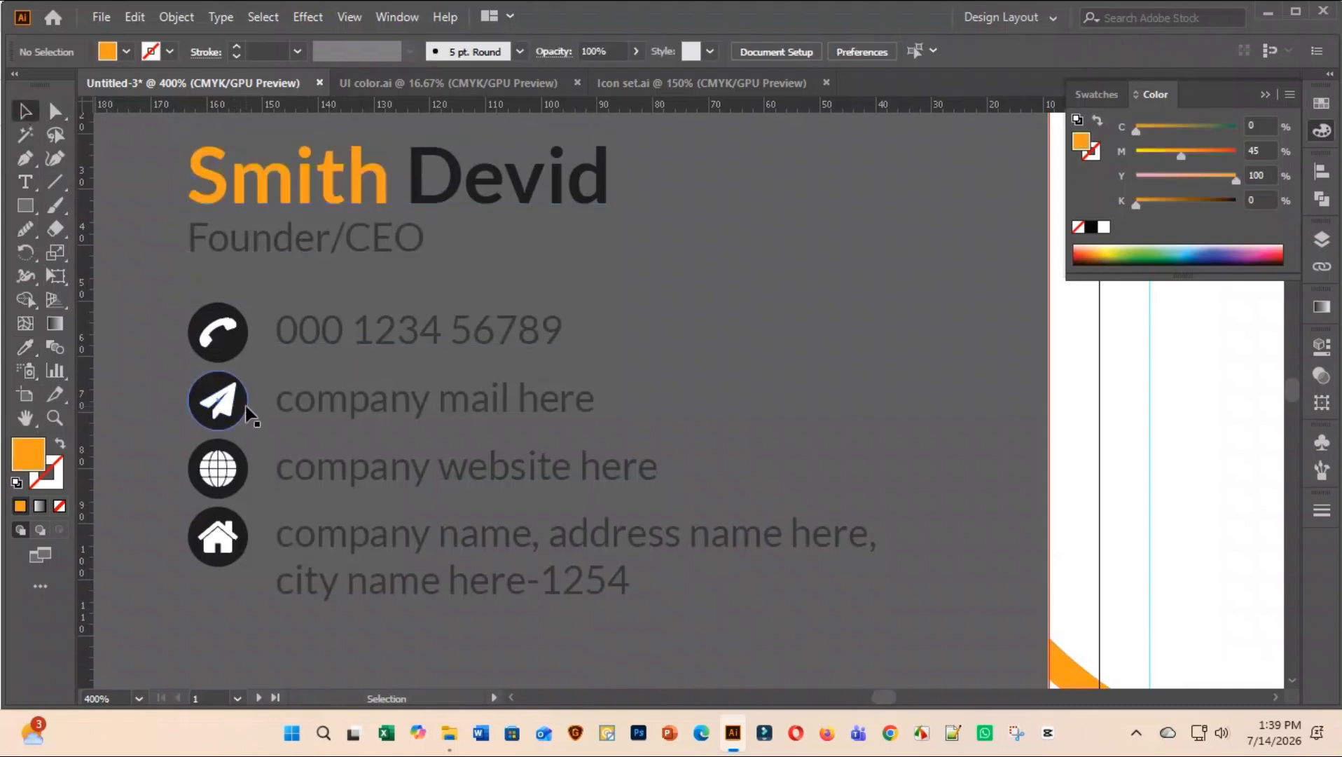
Recolour the circles of the phone and website icons with the first name's orange using the Eyedropper, and deselect them
click(236, 358)
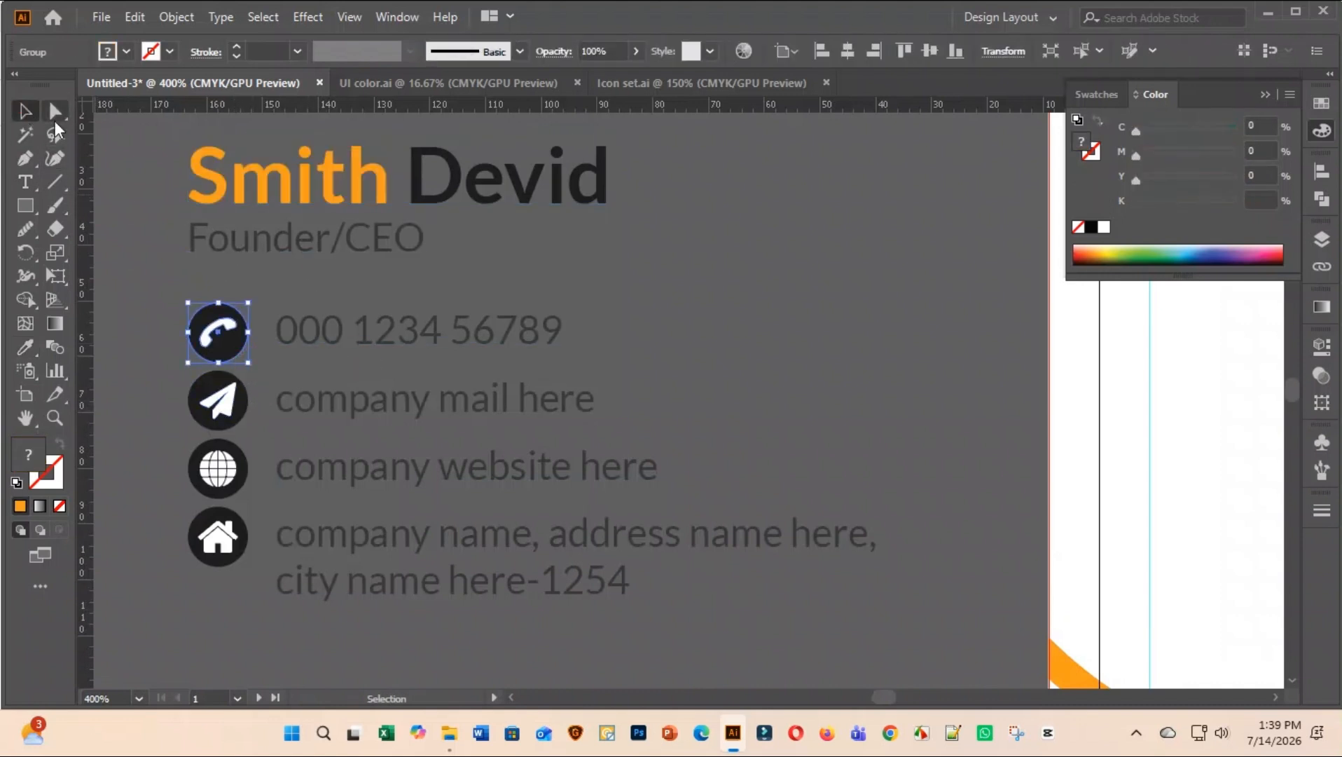
click(55, 111)
click(260, 363)
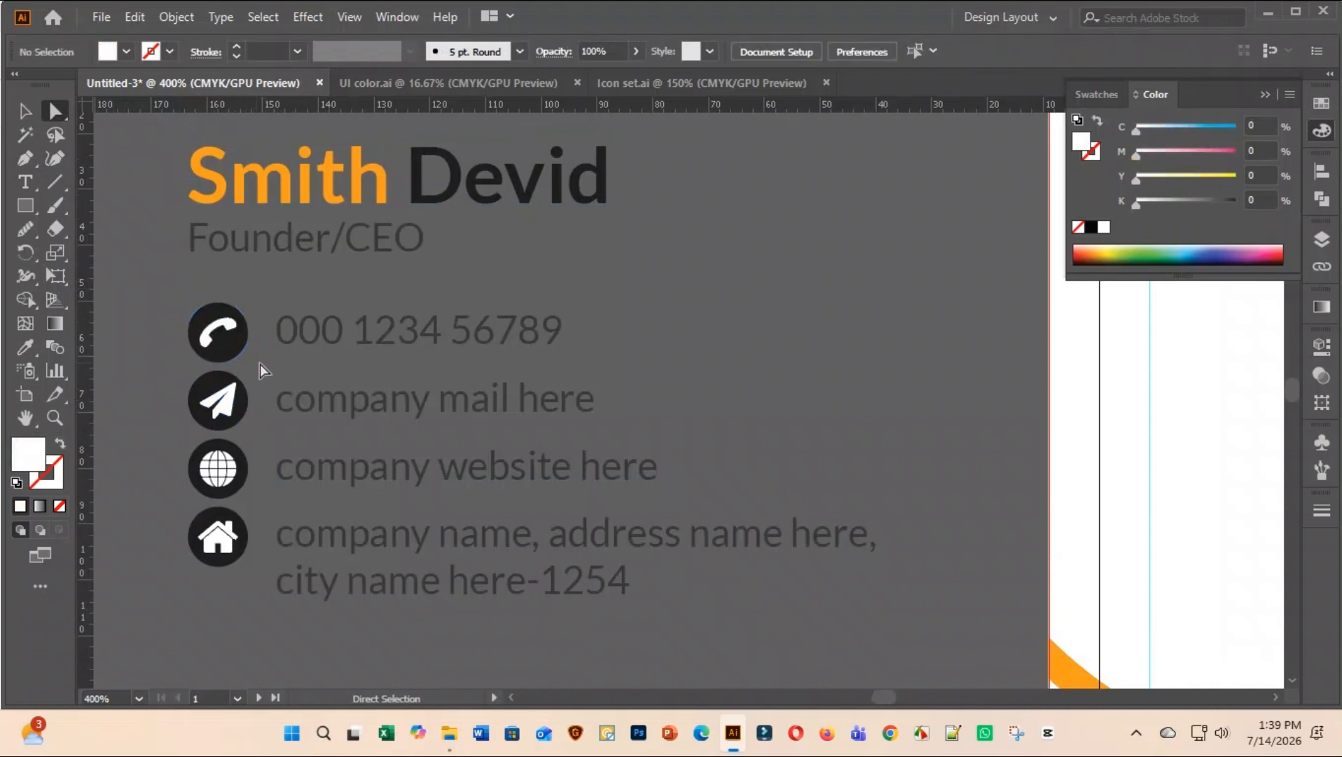
click(223, 354)
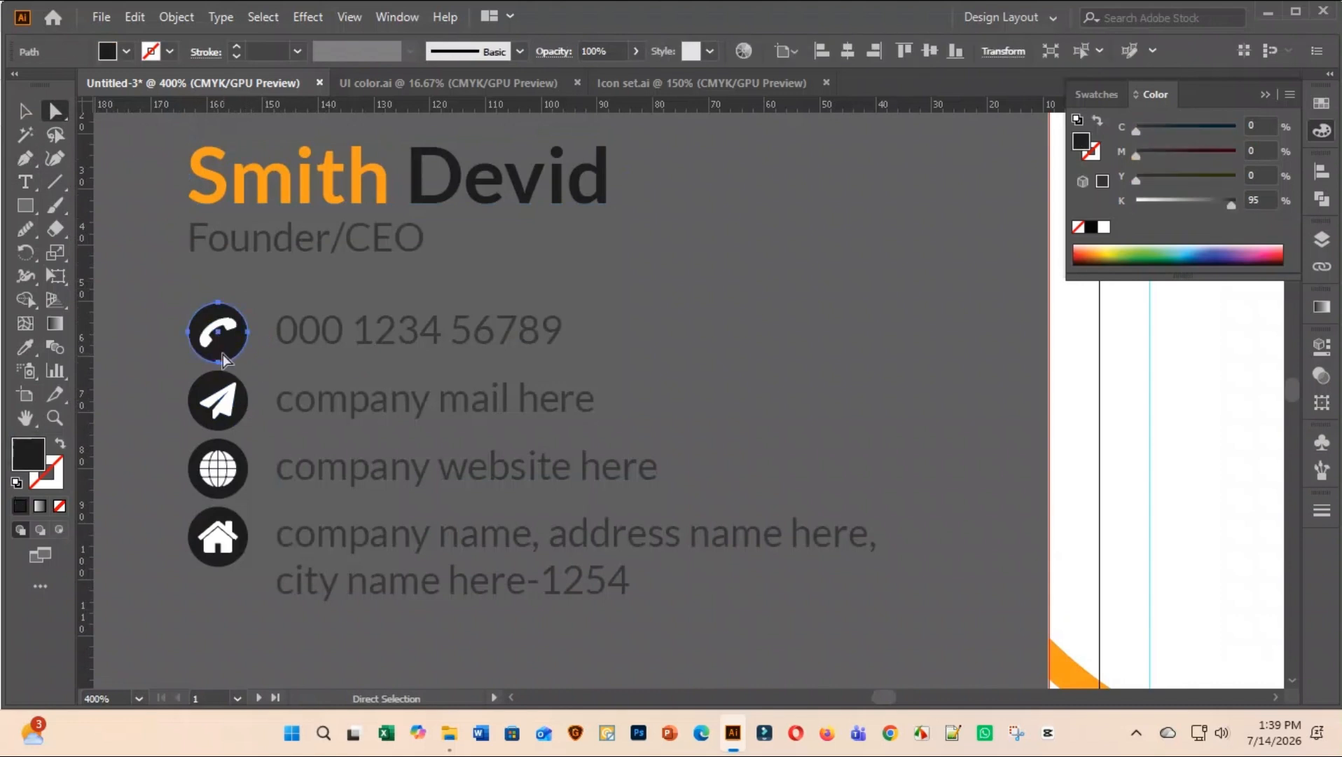
shift+click(248, 481)
key(i)
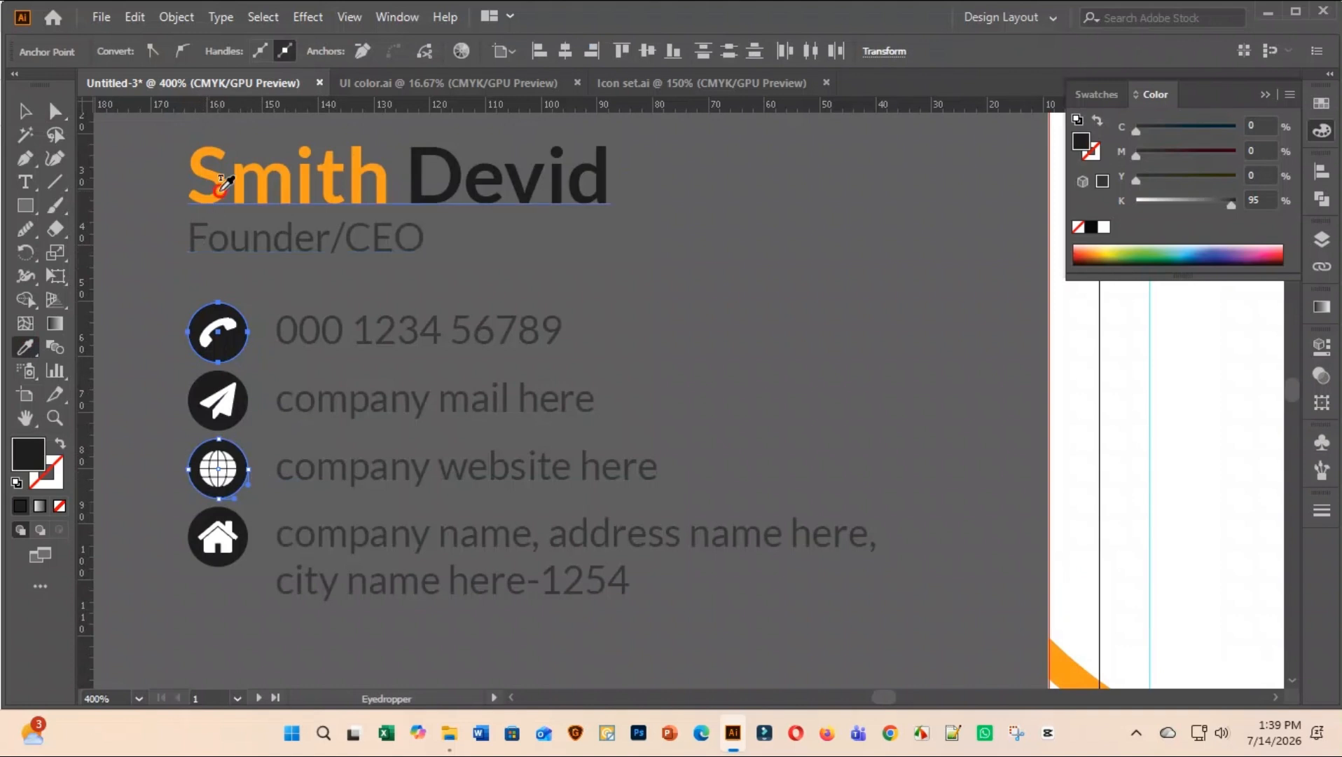
click(221, 189)
click(25, 110)
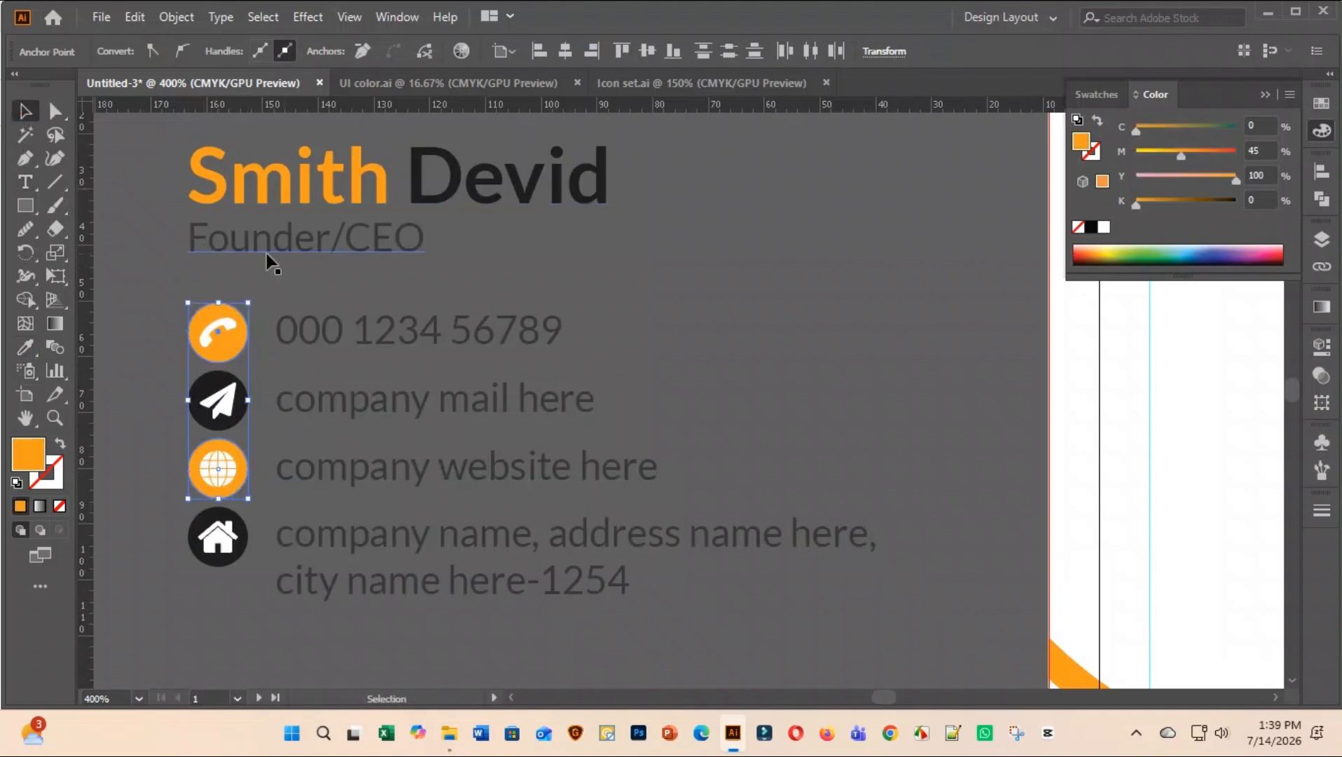
key(ctrl+1)
click(343, 423)
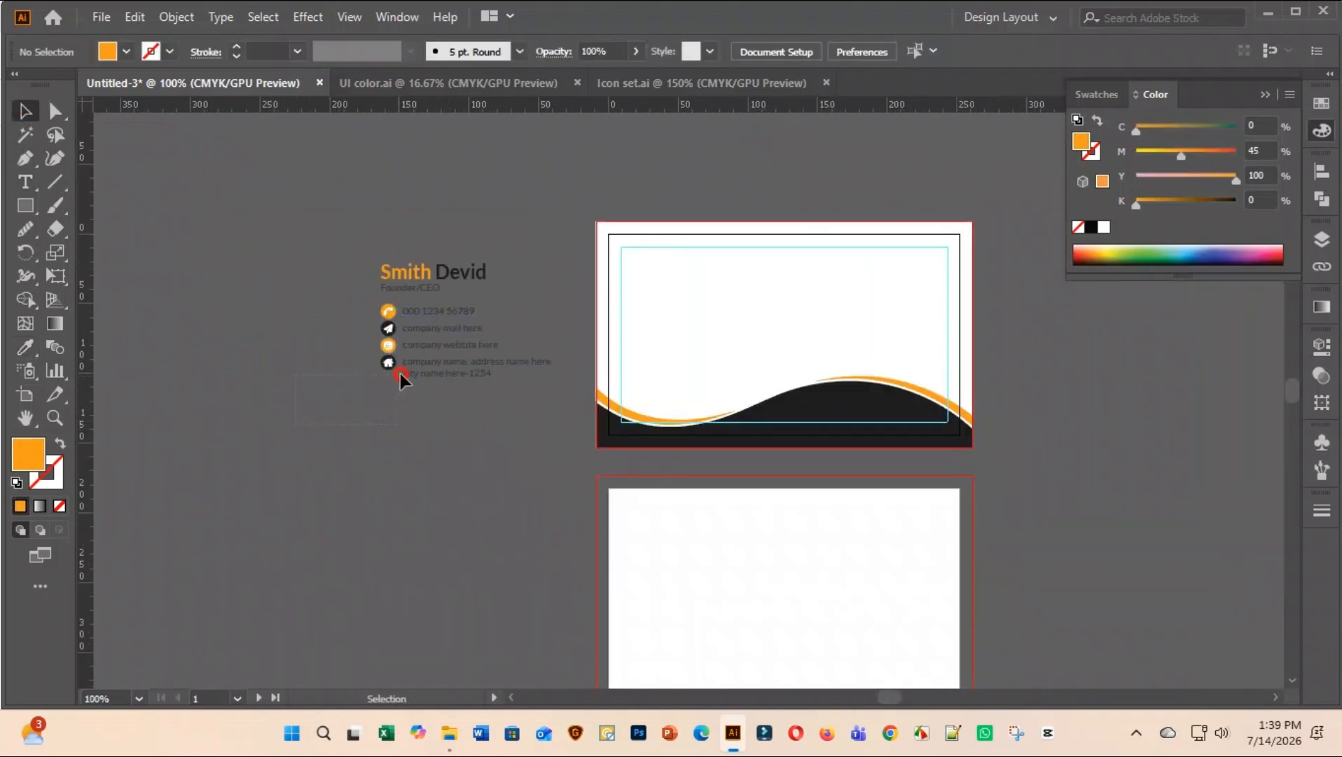
Move the whole contact block onto the upper card inside the upper-left corner of the safety guide, and nudge it slightly upward
drag(509, 239, 509, 232)
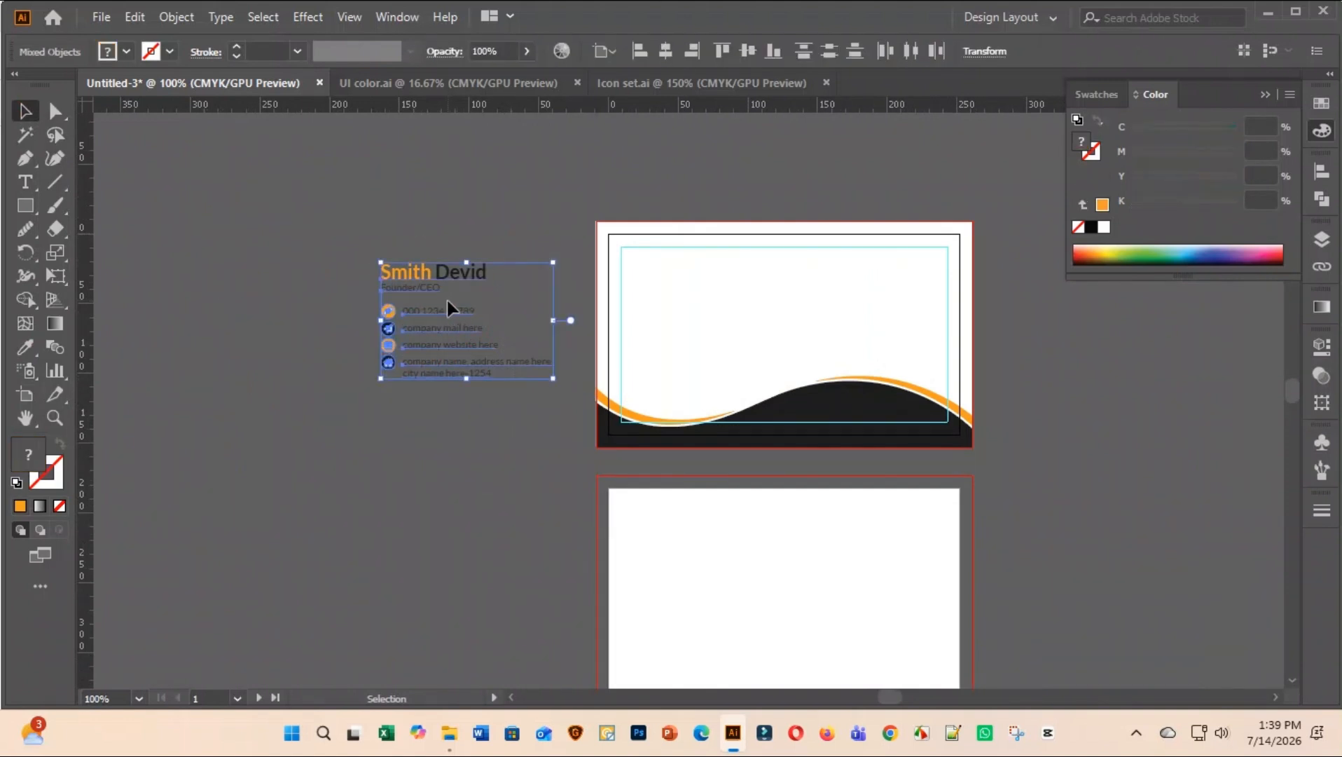
drag(419, 297, 666, 274)
scroll(689, 295, up, 3)
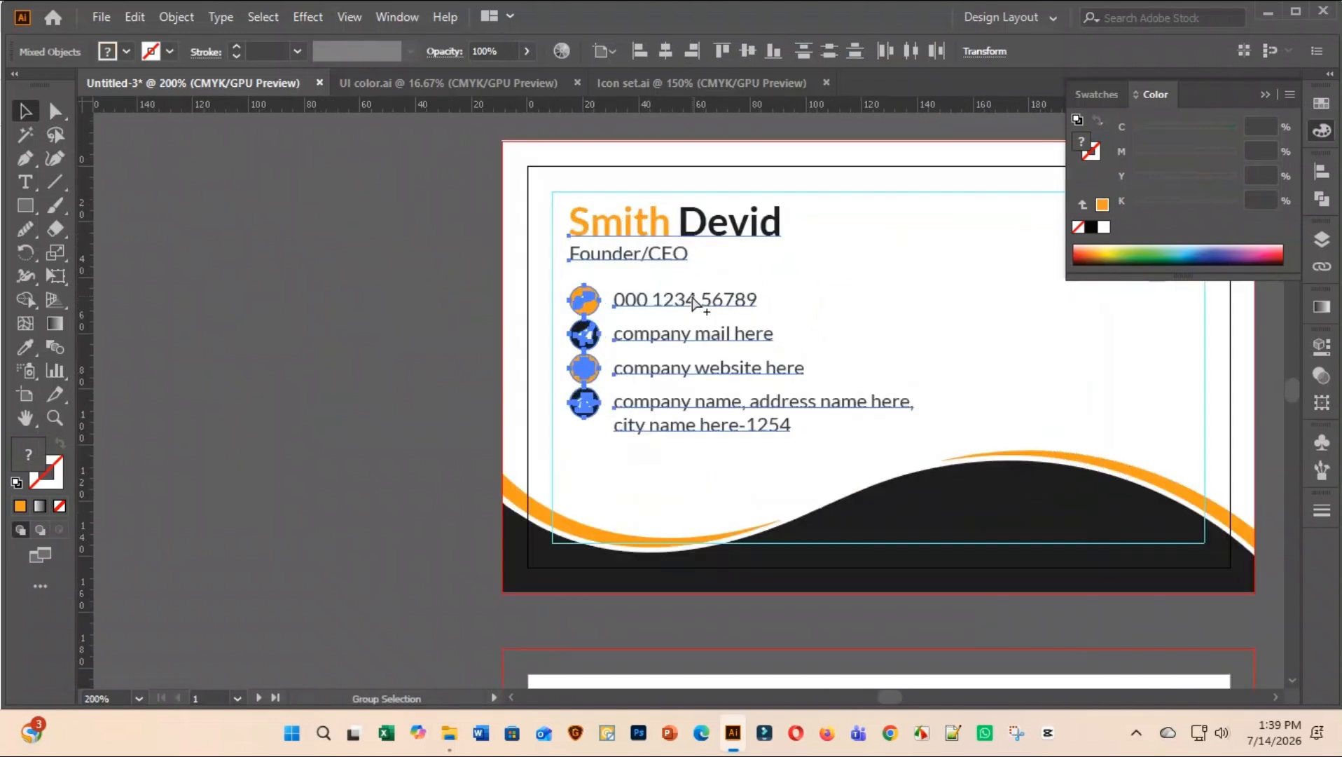
key(Up)
key(Up)
key(Up)
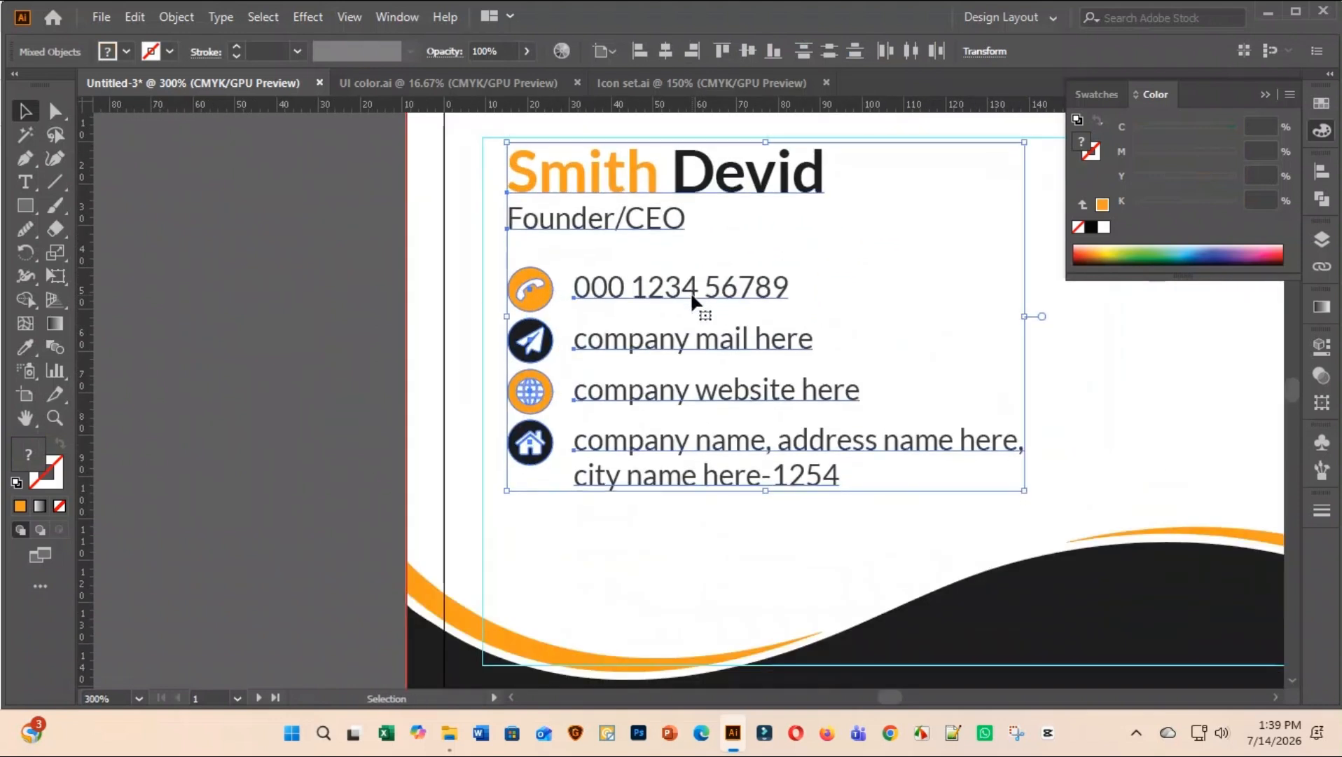
Nudge the whole contact block left and slightly up against the safety guide's upper-left corner, and deselect it
key(Left)
key(Left)
key(Left)
key(Left)
key(Left)
key(Left)
key(Up)
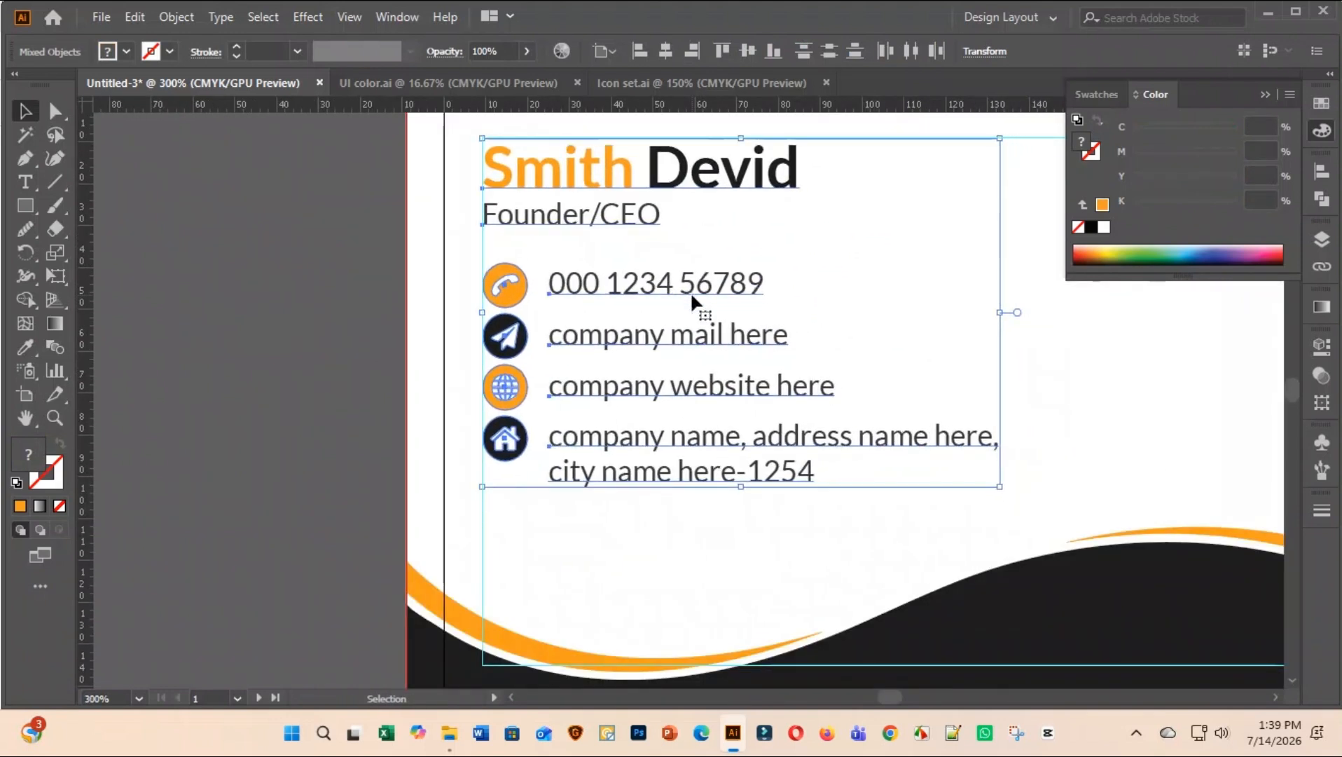
click(298, 378)
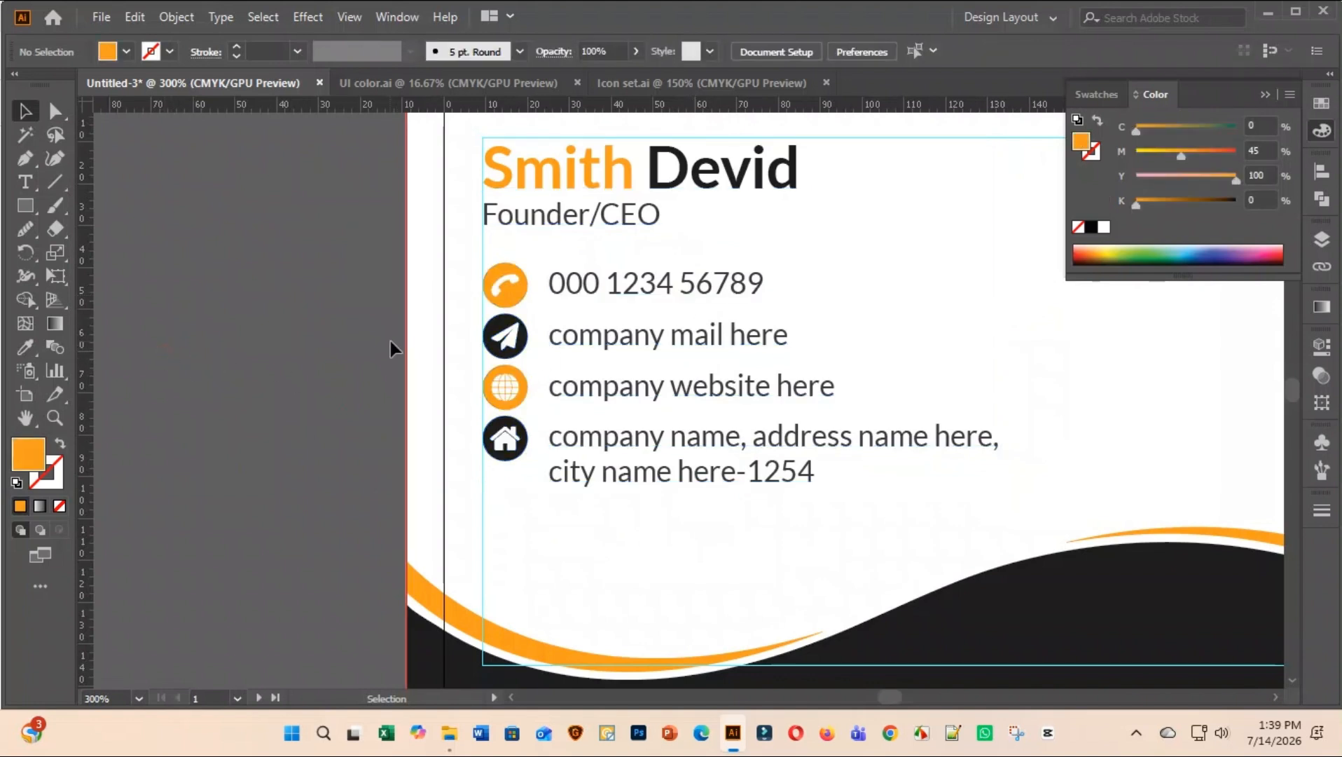
click(433, 264)
click(366, 243)
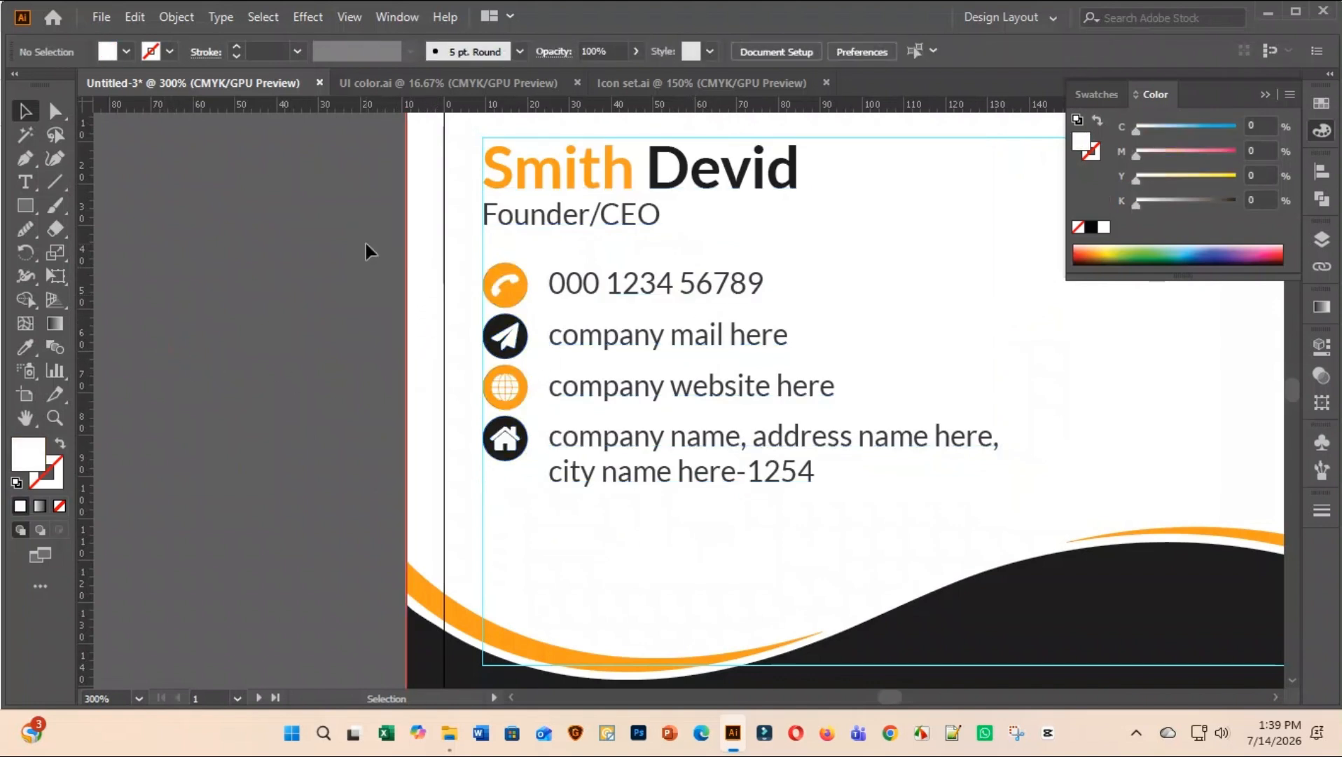
Nudge the four contact rows with their icons downward, away from the job title line, and deselect them
drag(425, 245, 817, 511)
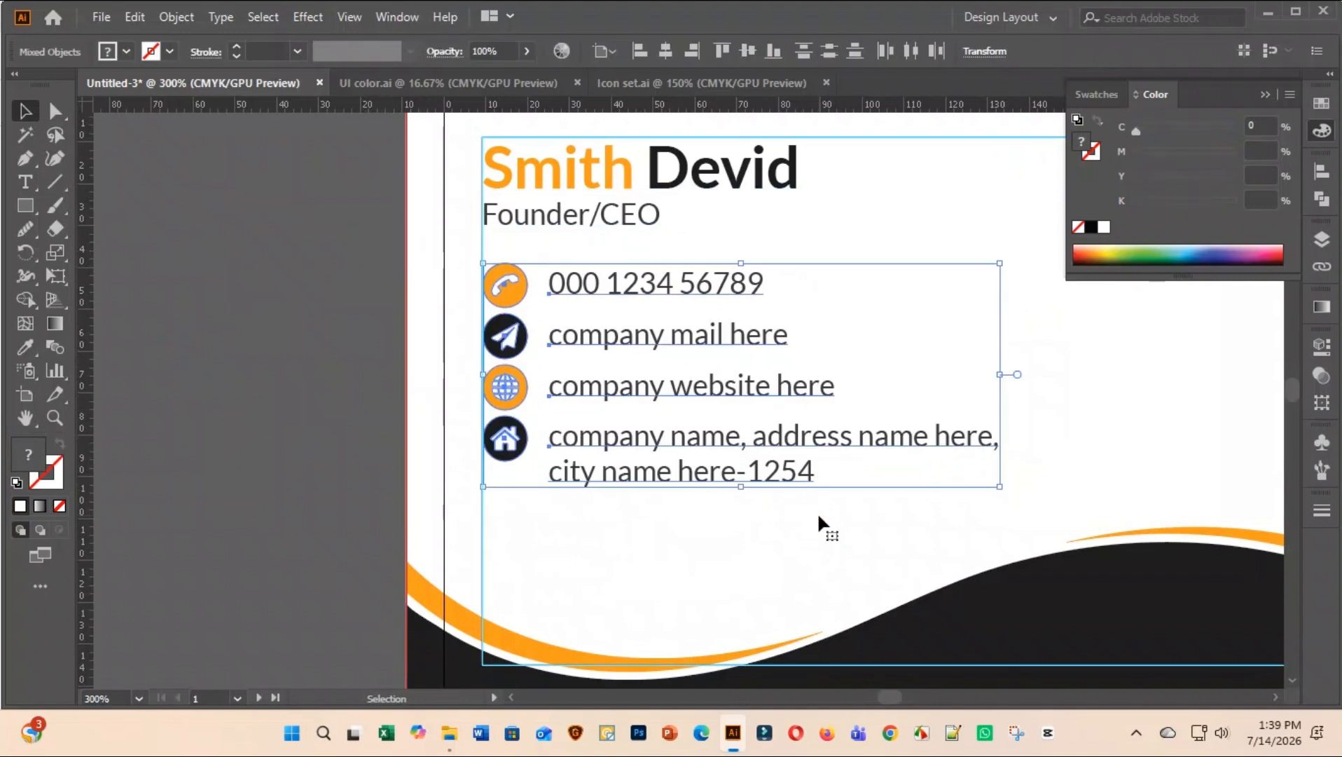
key(Down)
key(Down)
key(Down)
key(Down)
key(Down)
key(Down)
key(Down)
key(Down)
key(Down)
key(Down)
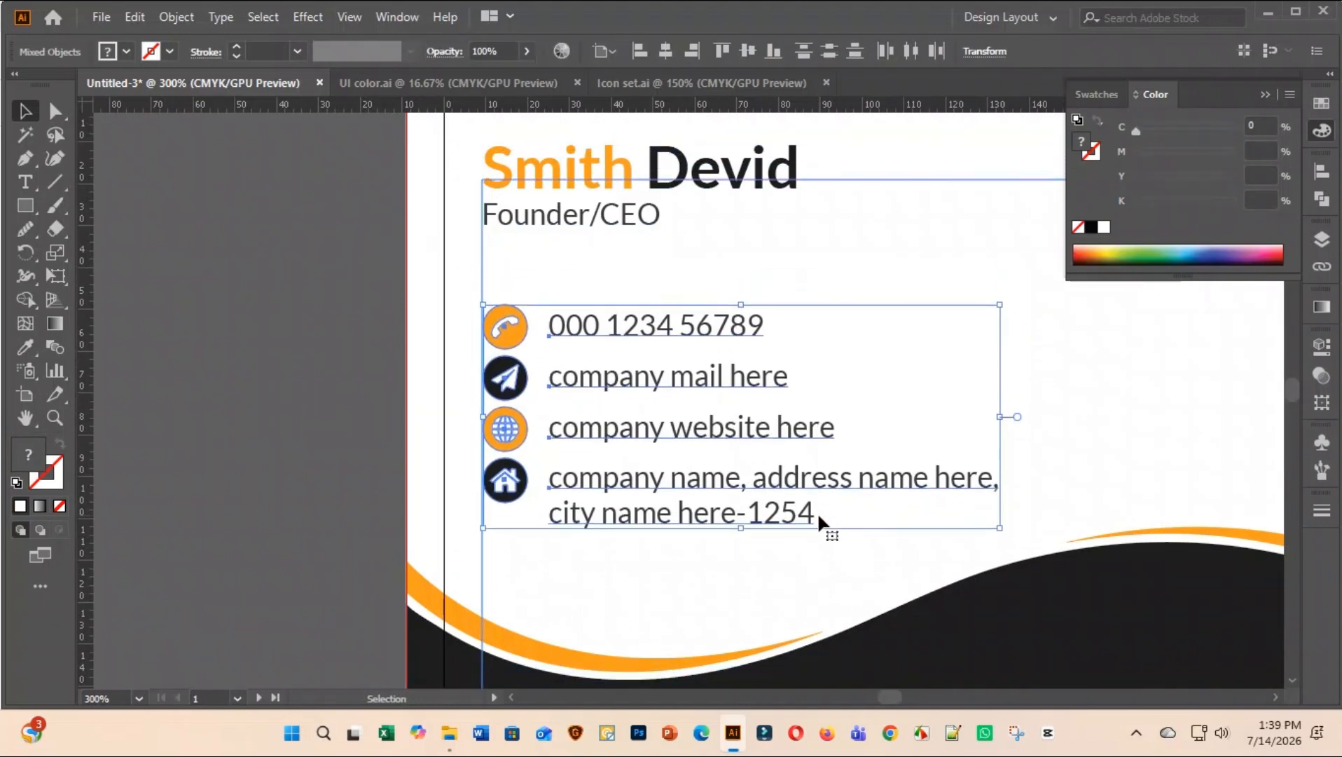
key(Down)
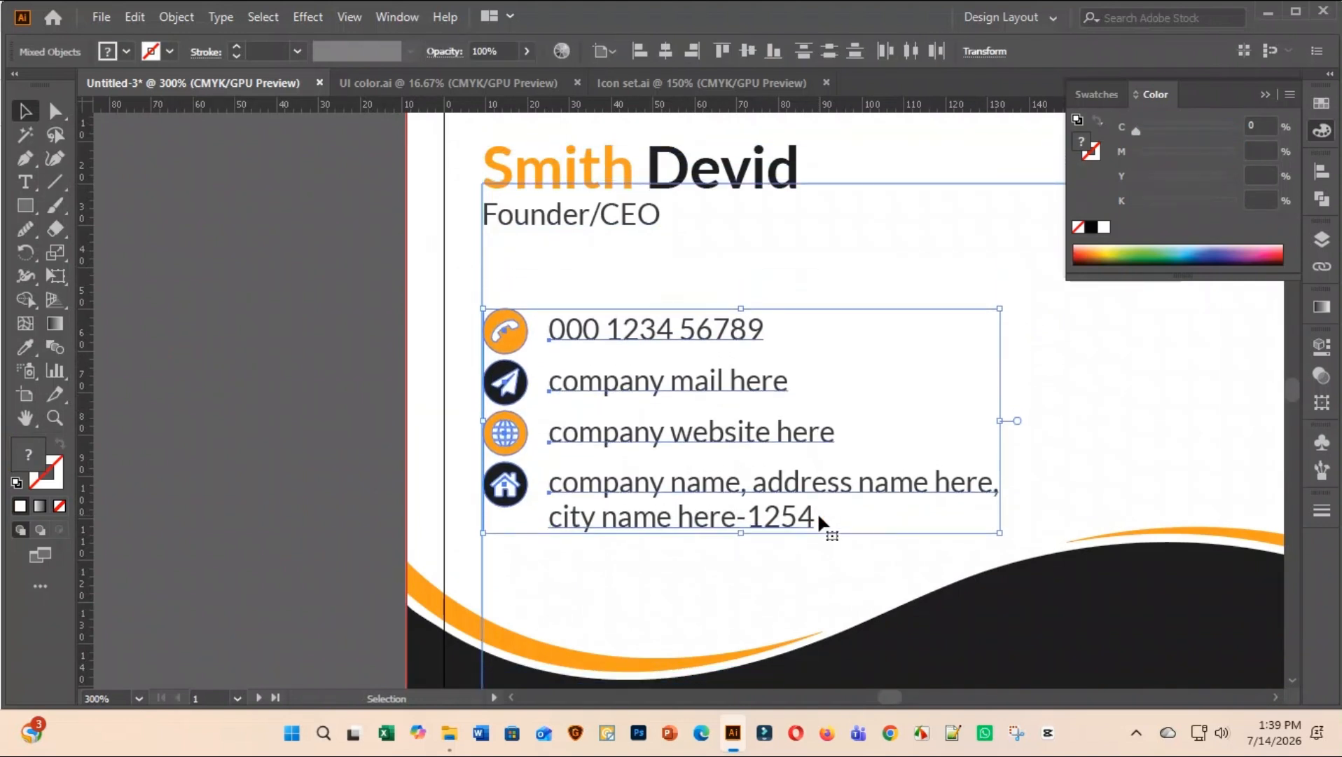
scroll(812, 515, down, 3)
scroll(569, 443, down, 3)
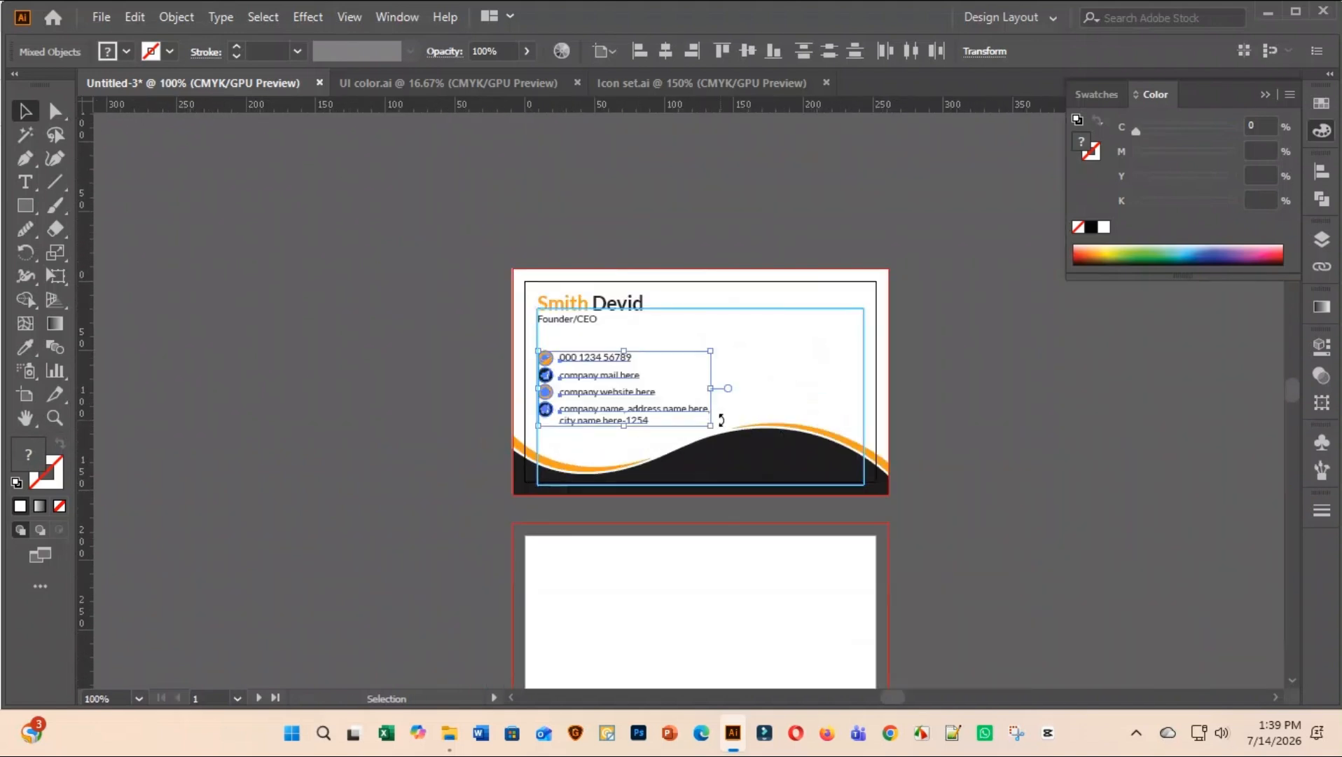
scroll(592, 338, up, 1)
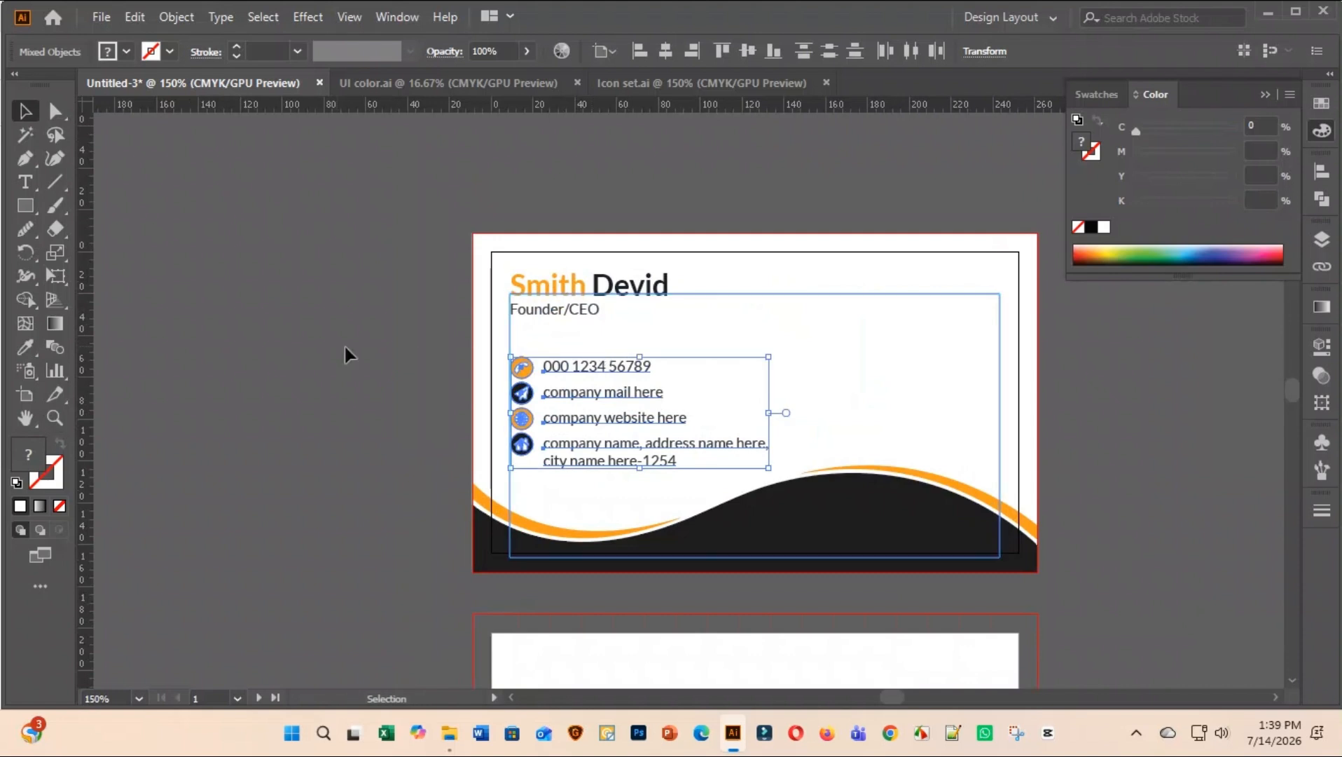
click(311, 342)
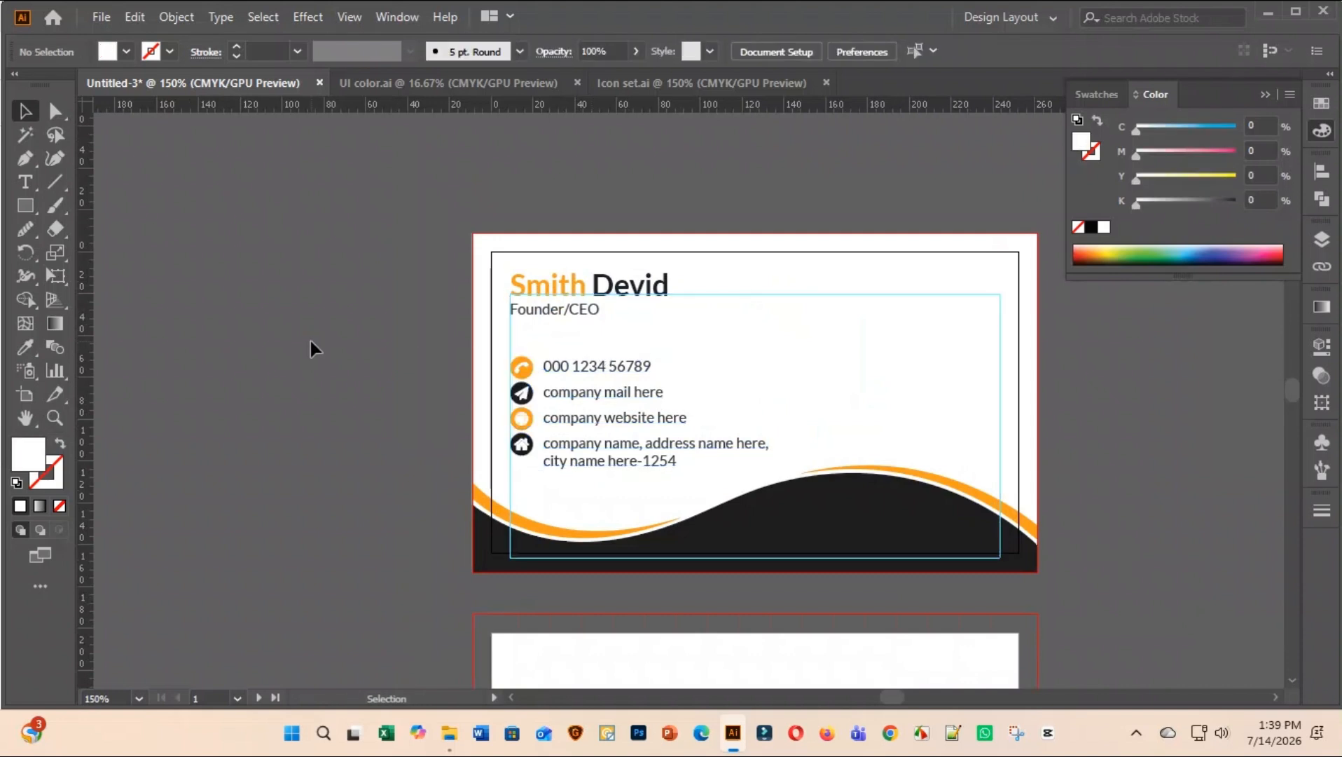
Centre the displaced safety guide rectangle vertically on the upper card's artboard, and deselect it
click(747, 293)
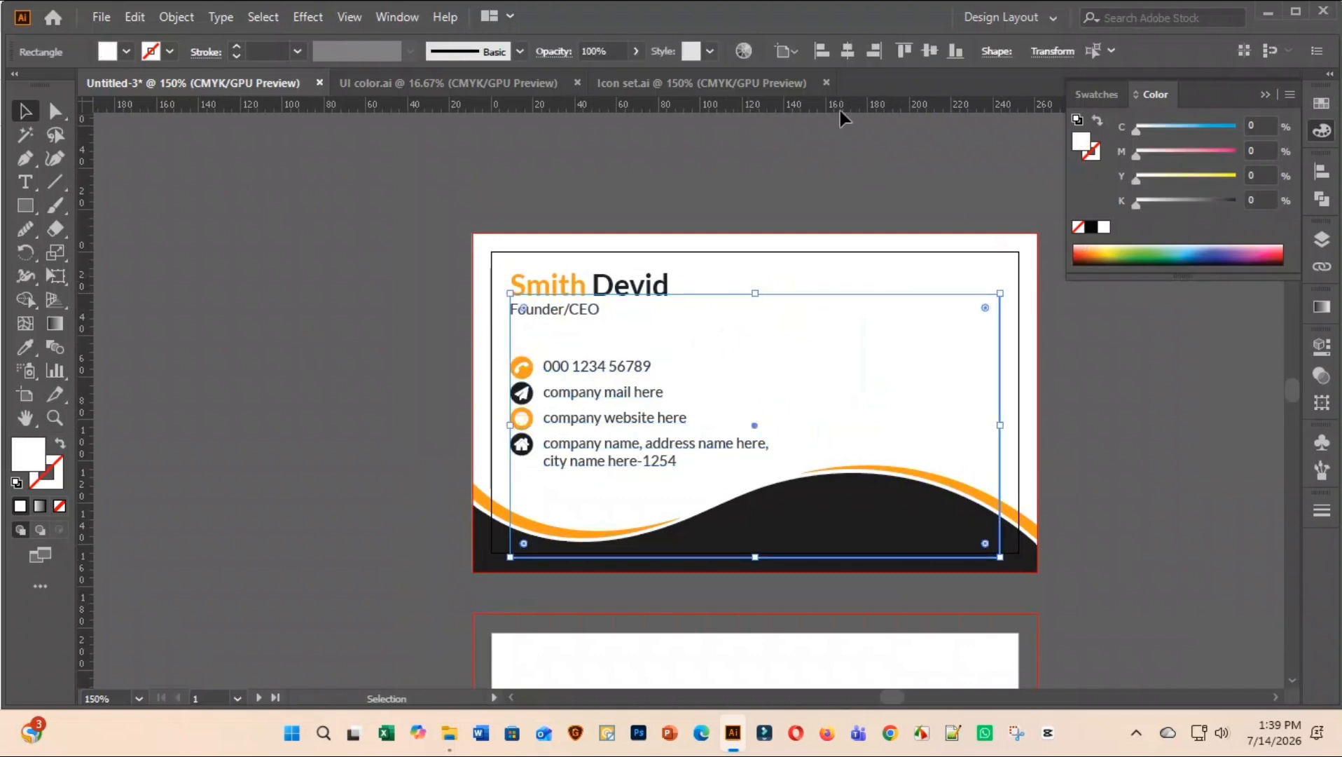
click(930, 51)
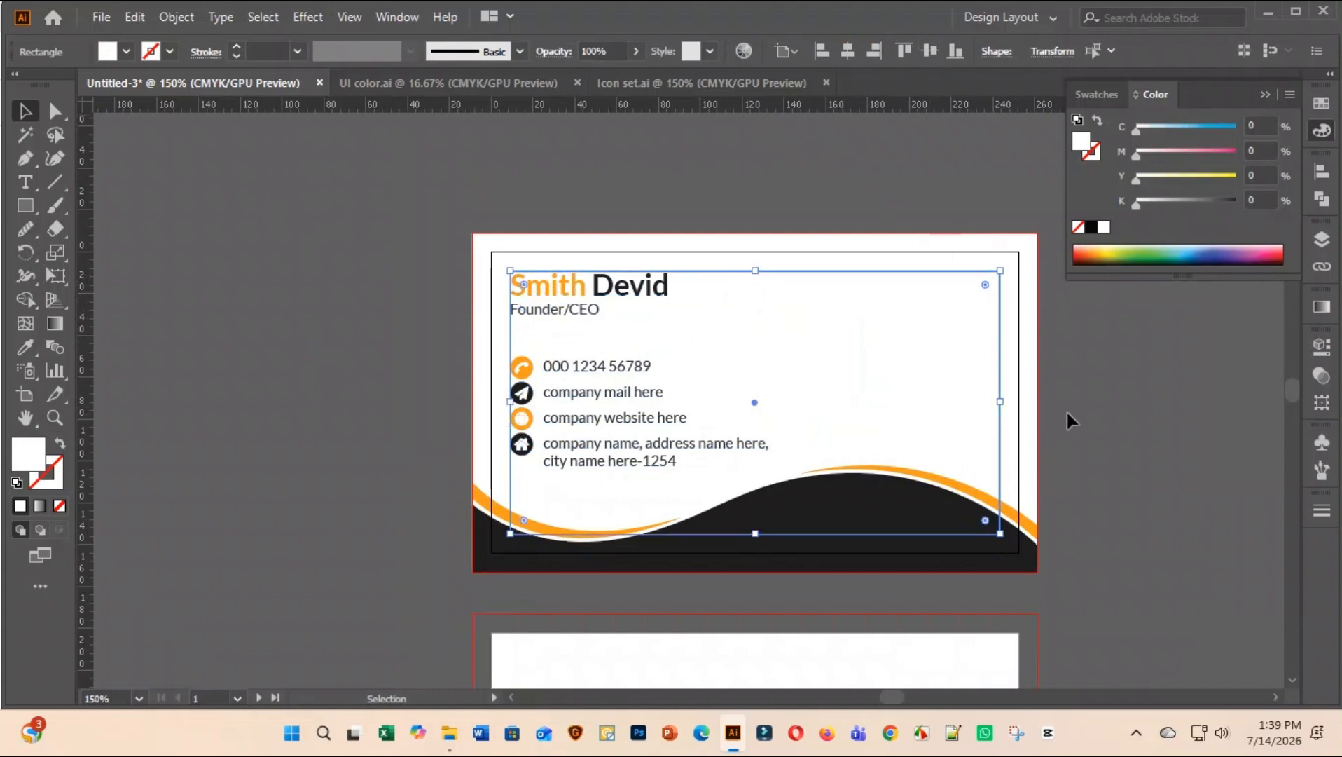
click(1152, 415)
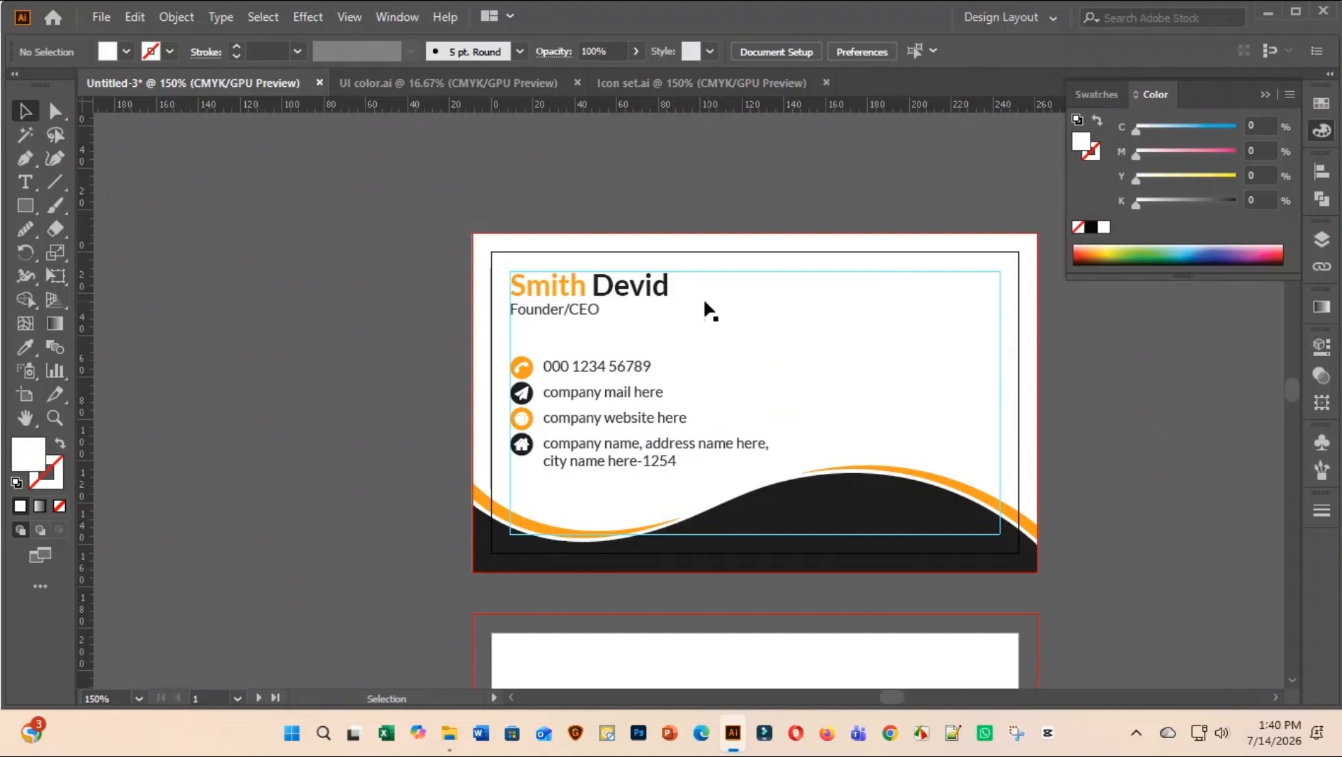
Group the mail icon with its "company mail here" text line
click(566, 365)
shift+click(519, 369)
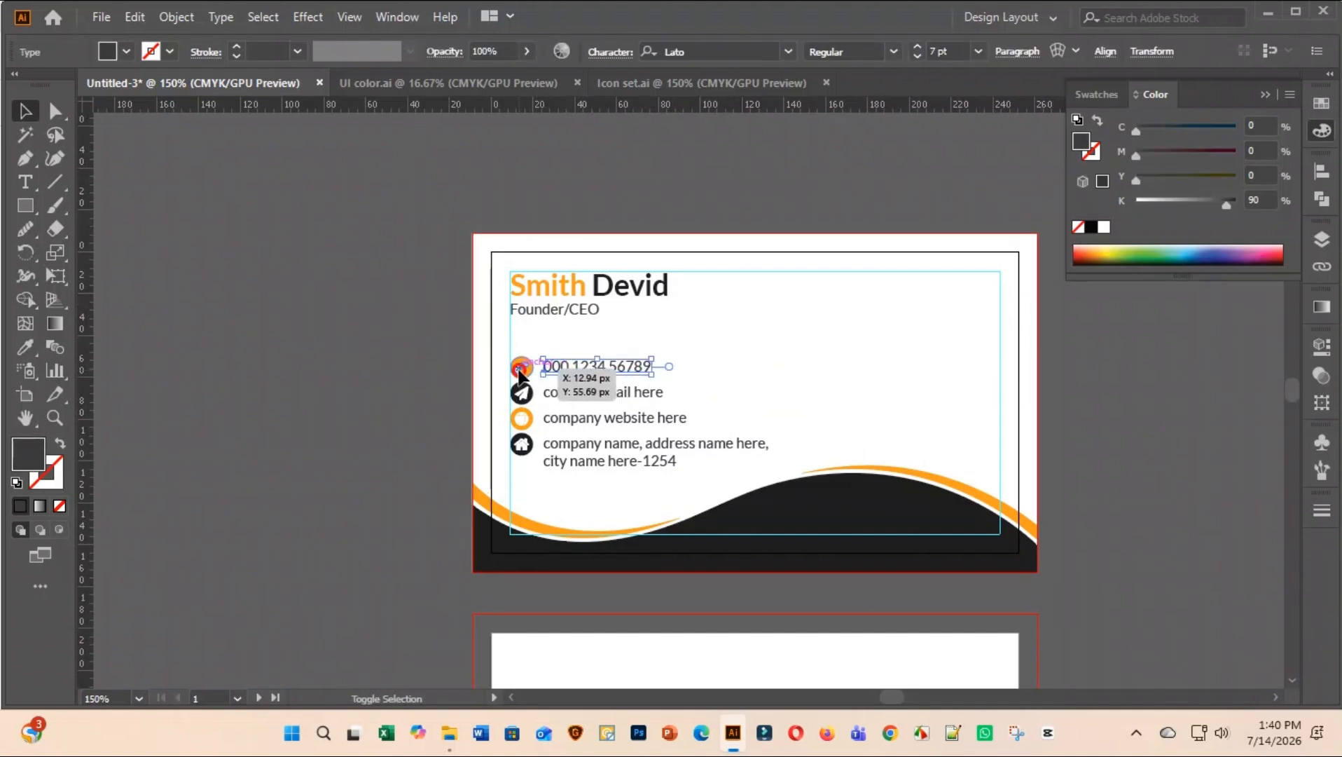
click(391, 359)
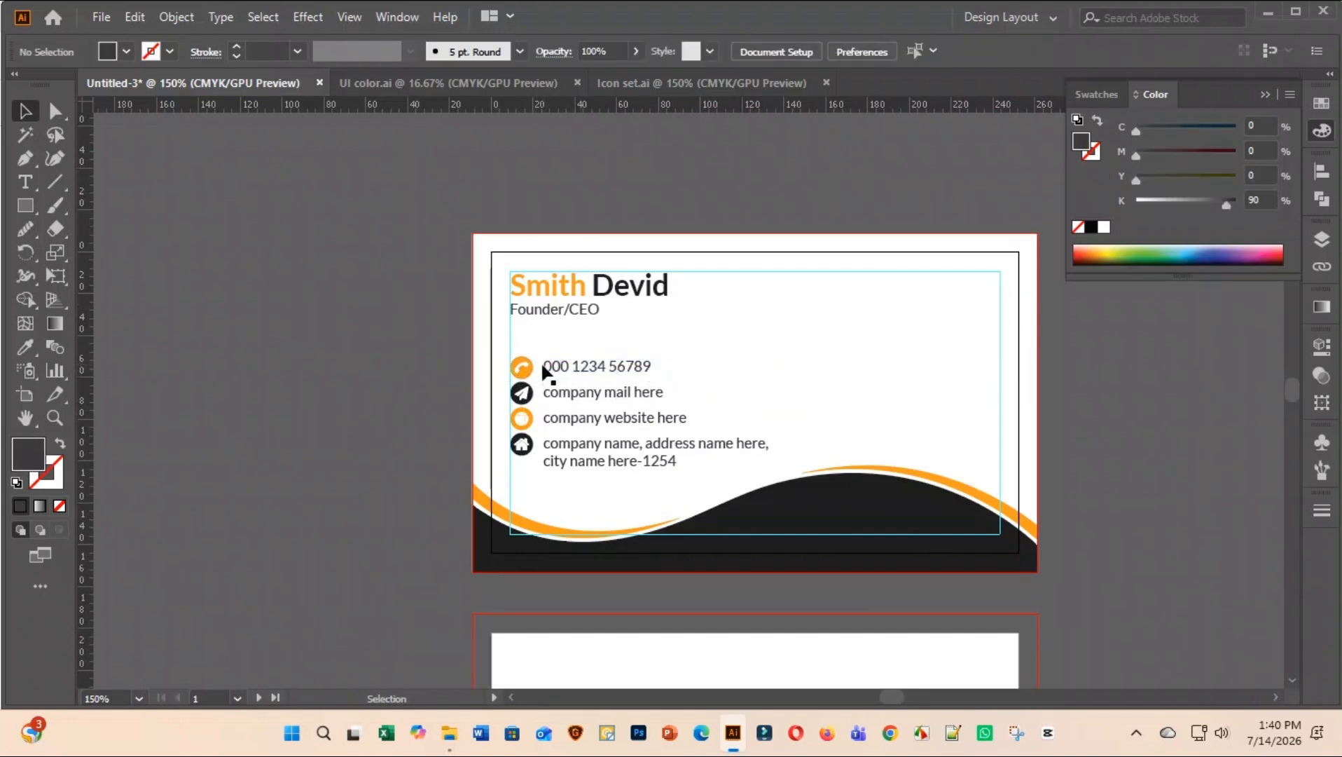
click(522, 367)
shift+click(579, 371)
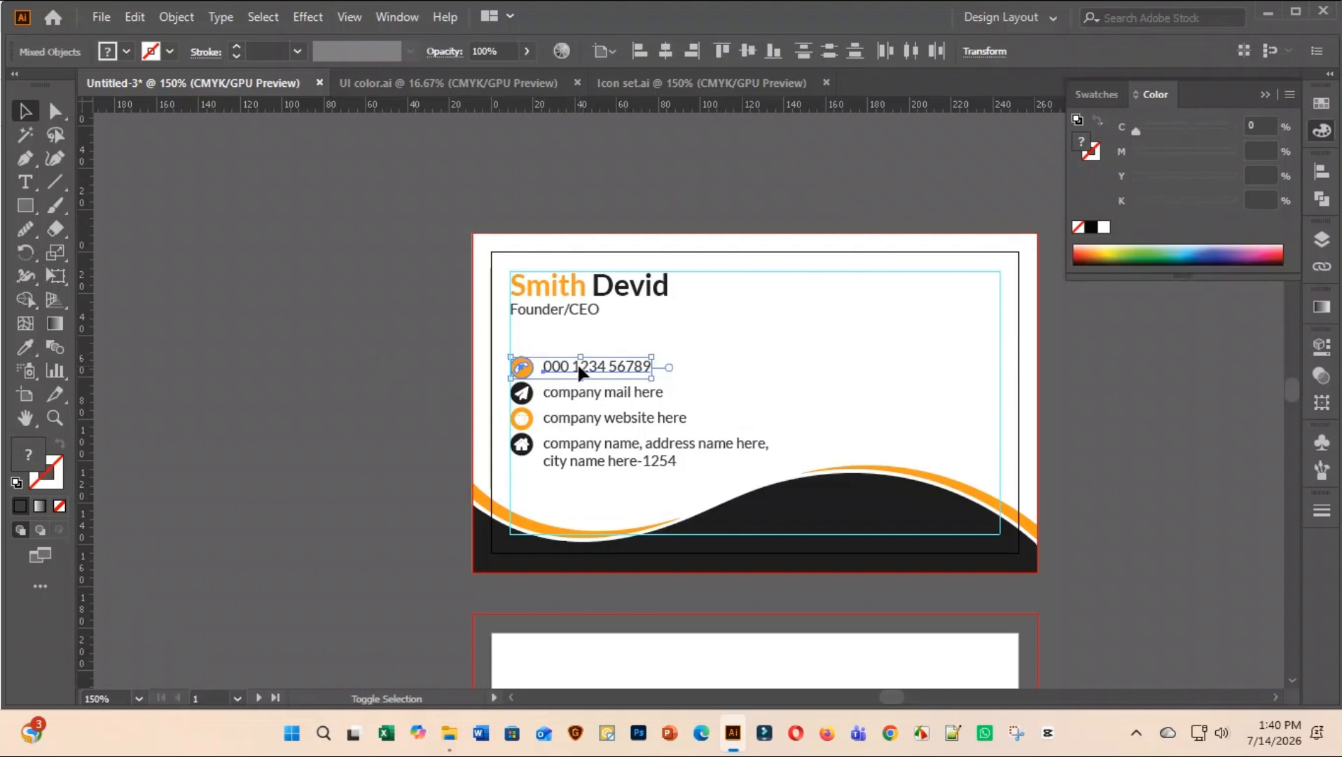
click(529, 391)
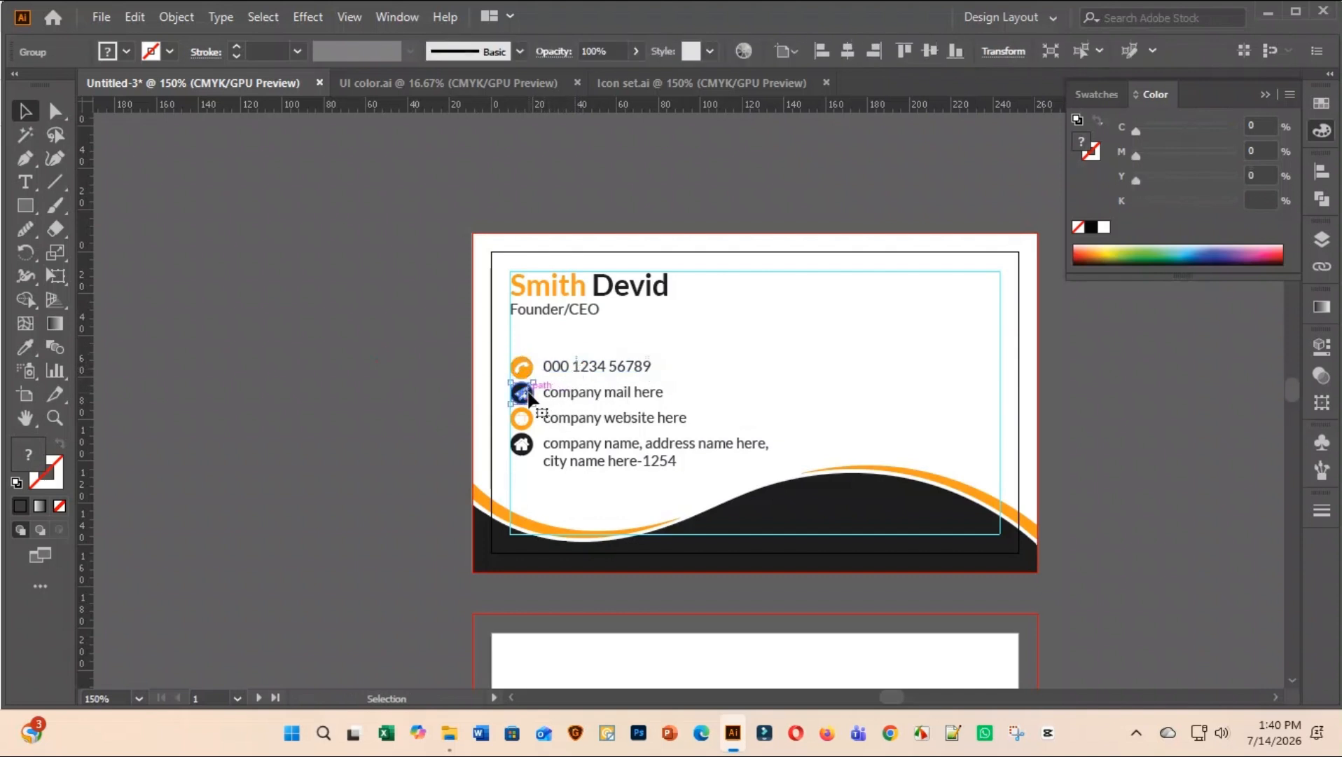
shift+click(566, 397)
right_click(569, 393)
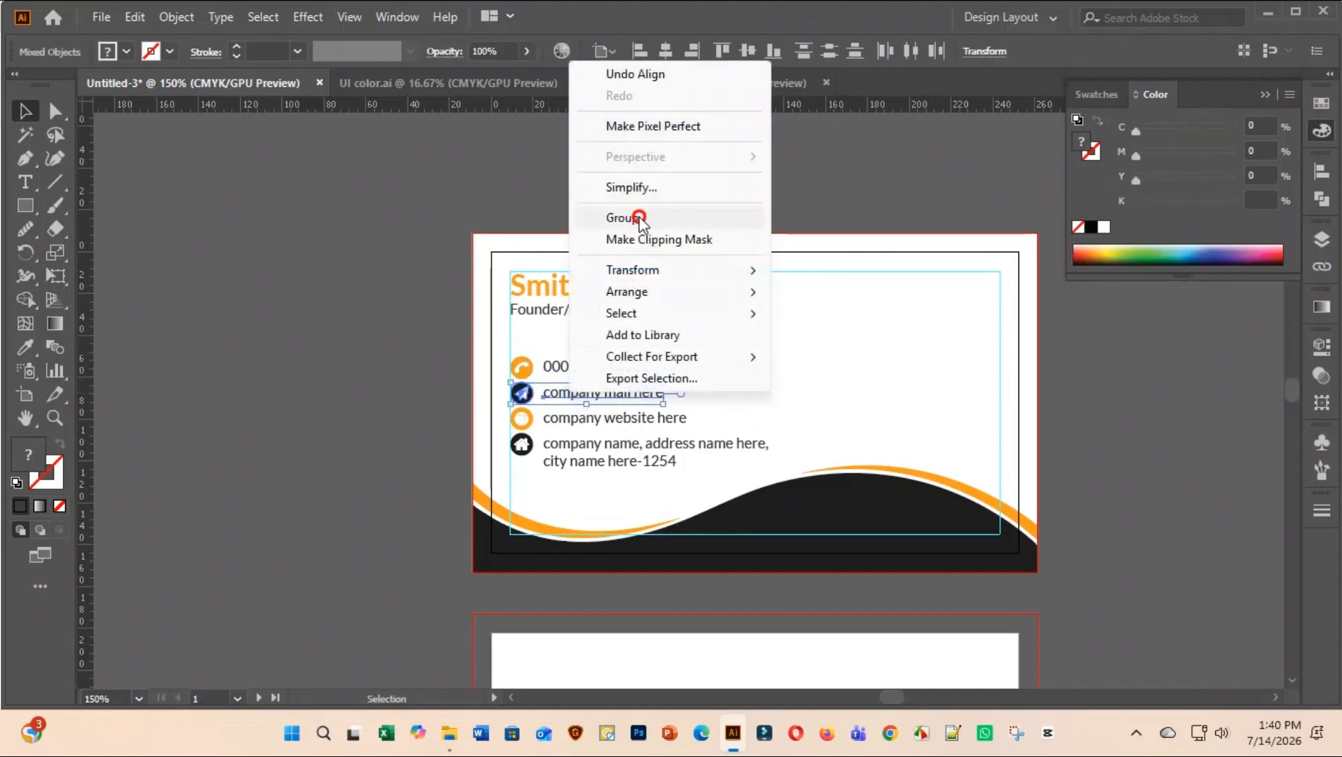
click(639, 219)
Group the phone icon with its number line, and the website icon with its "company website here" line
click(570, 363)
shift+click(522, 367)
right_click(526, 373)
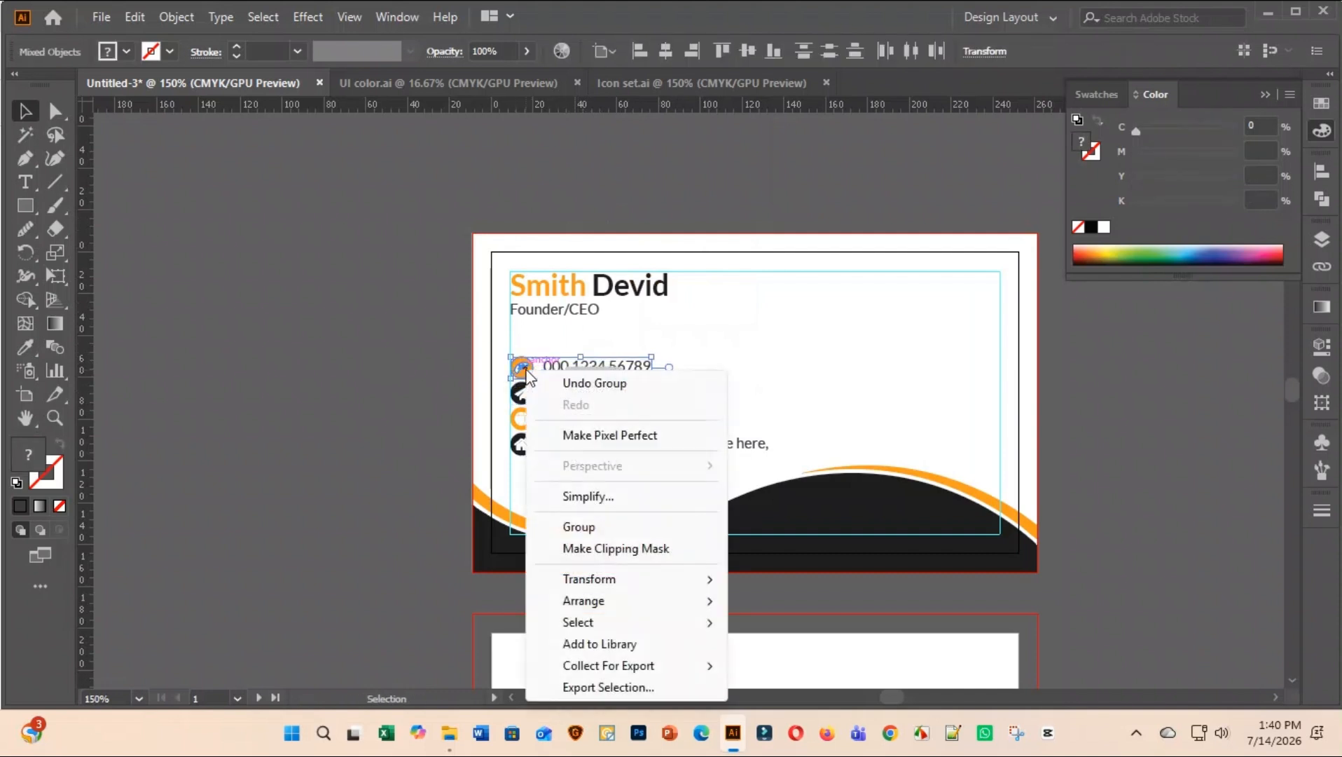
click(579, 527)
click(522, 420)
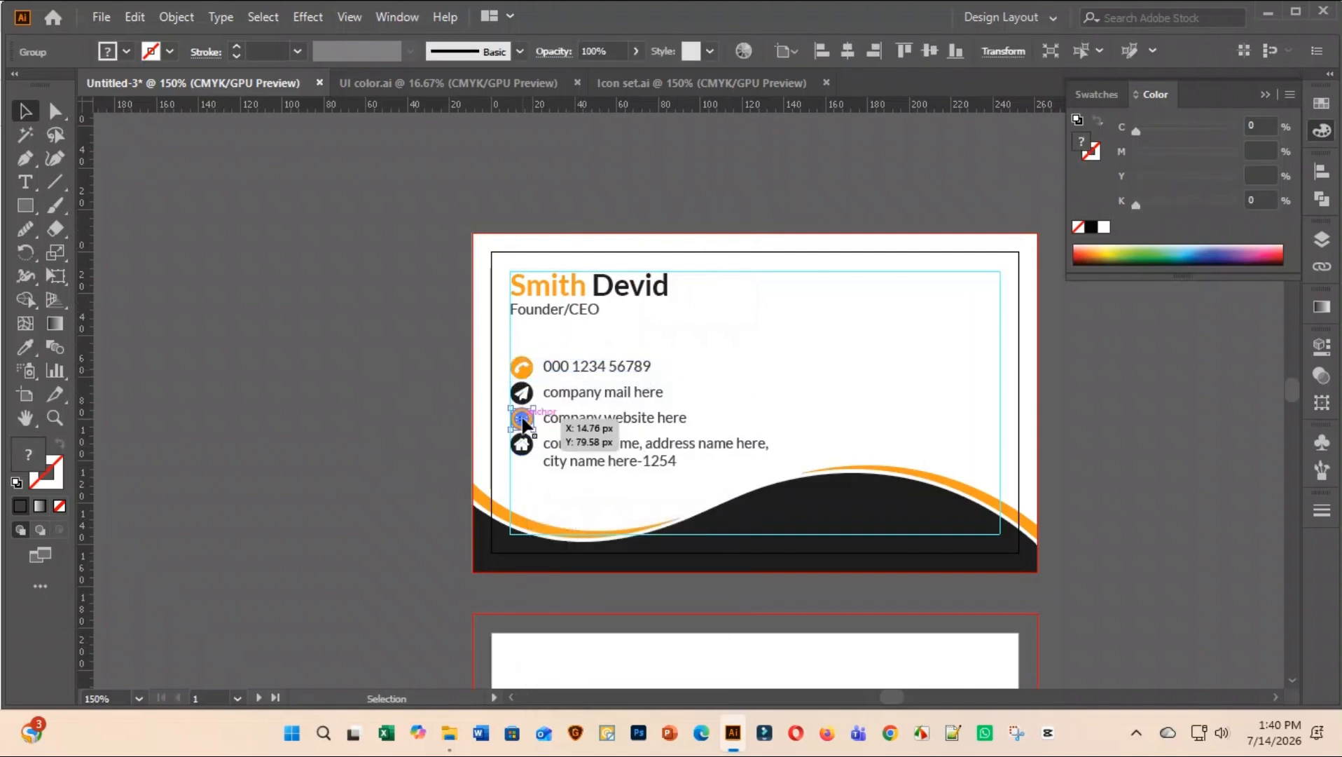
shift+click(590, 418)
right_click(623, 419)
click(664, 247)
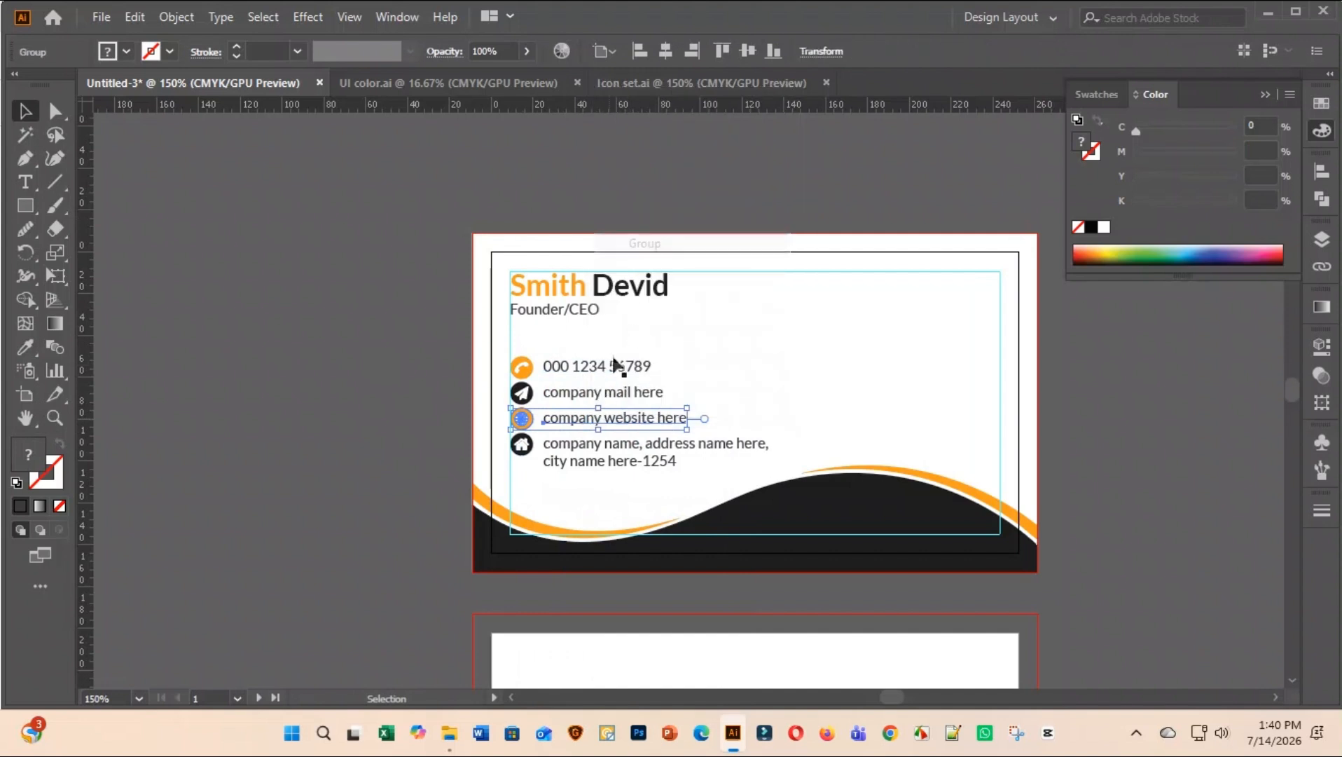
Nudge the grouped phone row upward, away from the mail row
click(566, 368)
key(Up)
key(Up)
key(Up)
key(Up)
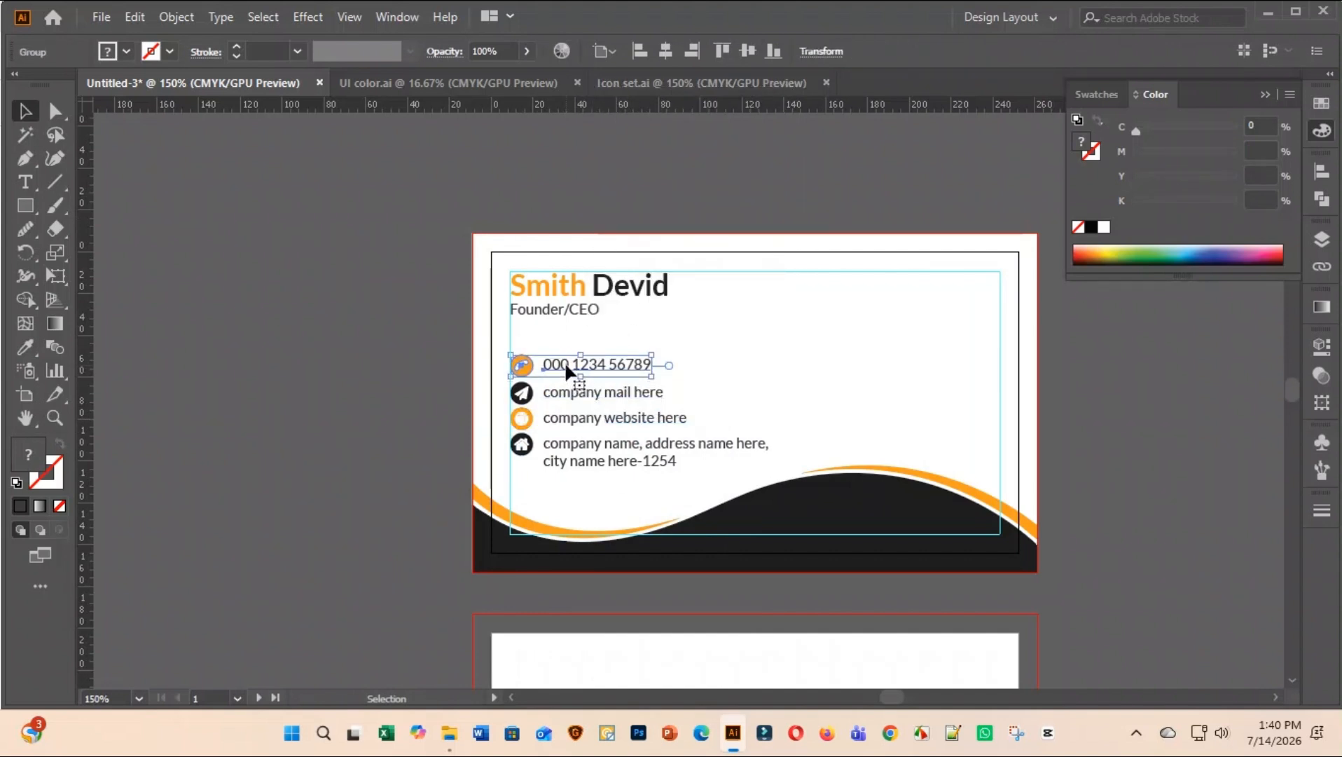
Distribute the phone, mail and website rows and the address text with equal vertical spacing, using Align to Selection, and deselect them
shift+click(571, 455)
shift+click(579, 420)
shift+click(579, 400)
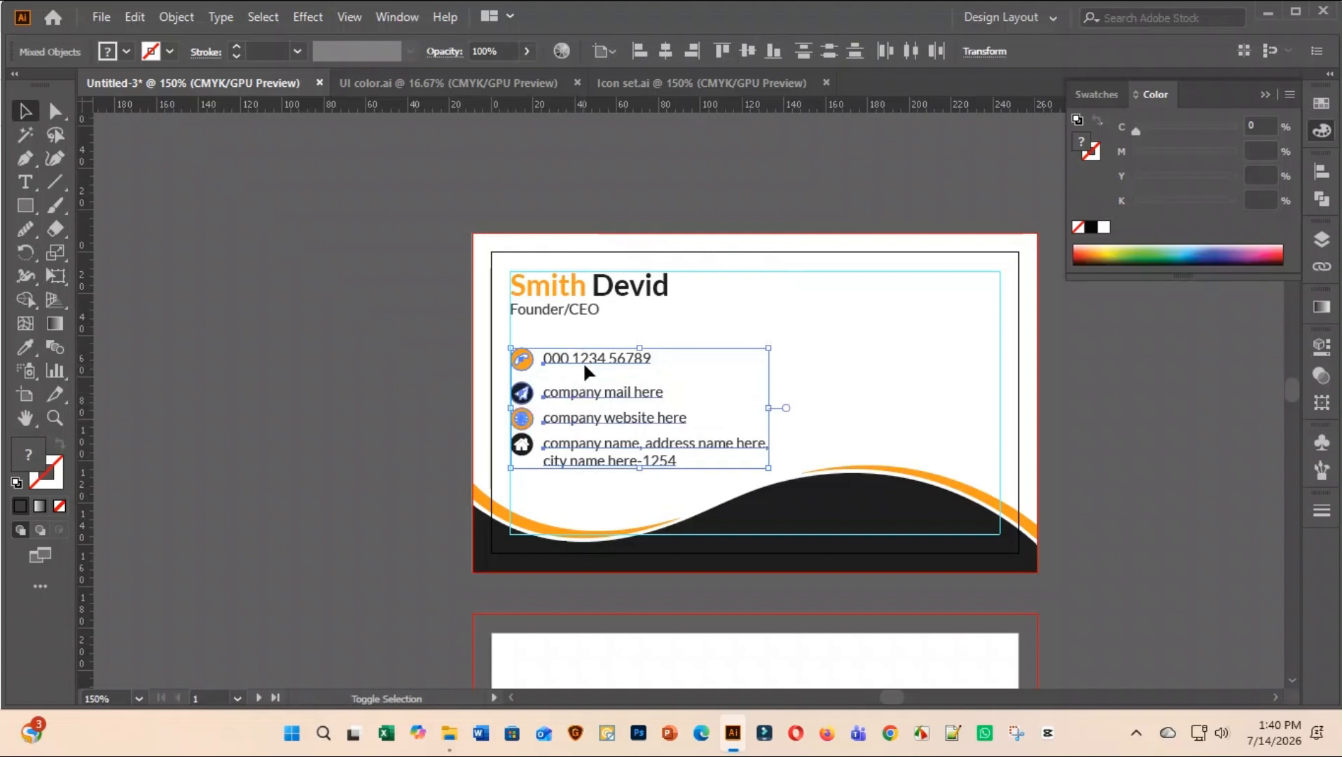
shift+click(583, 360)
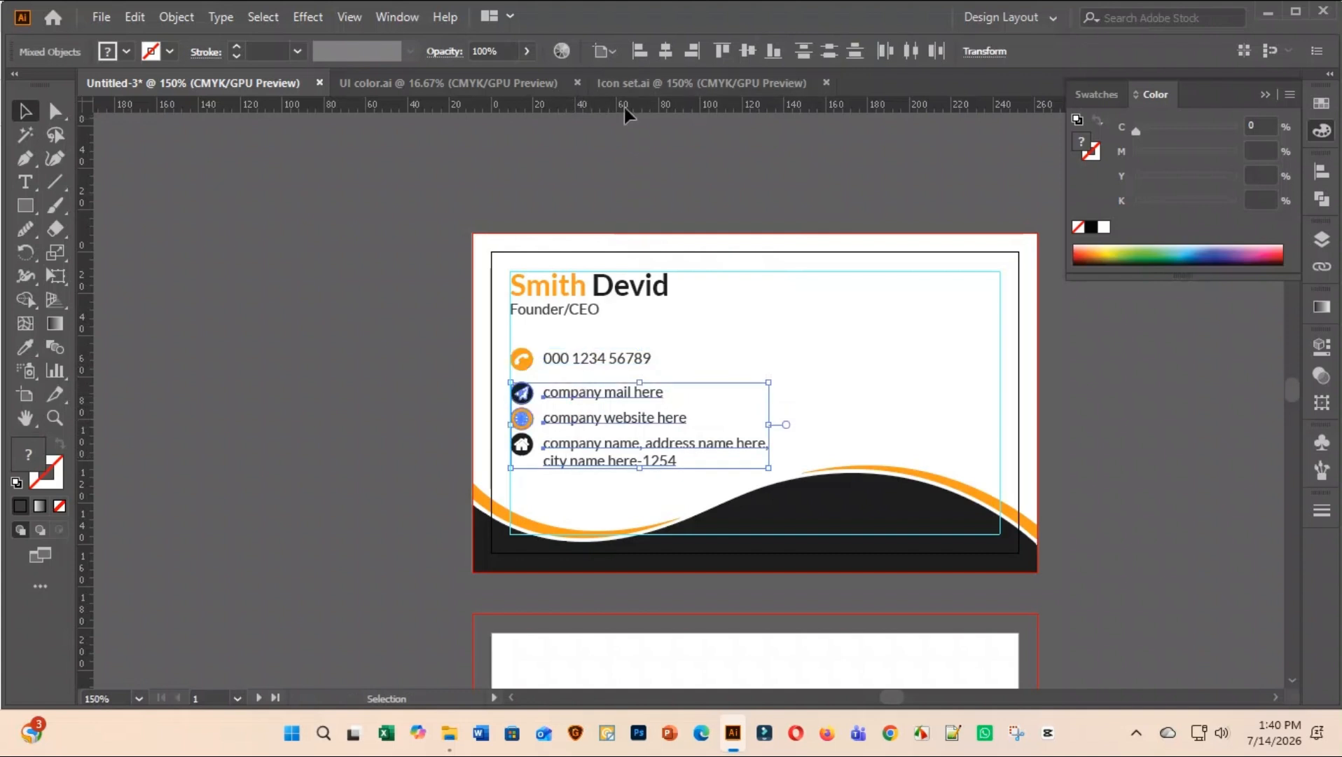
shift+click(590, 356)
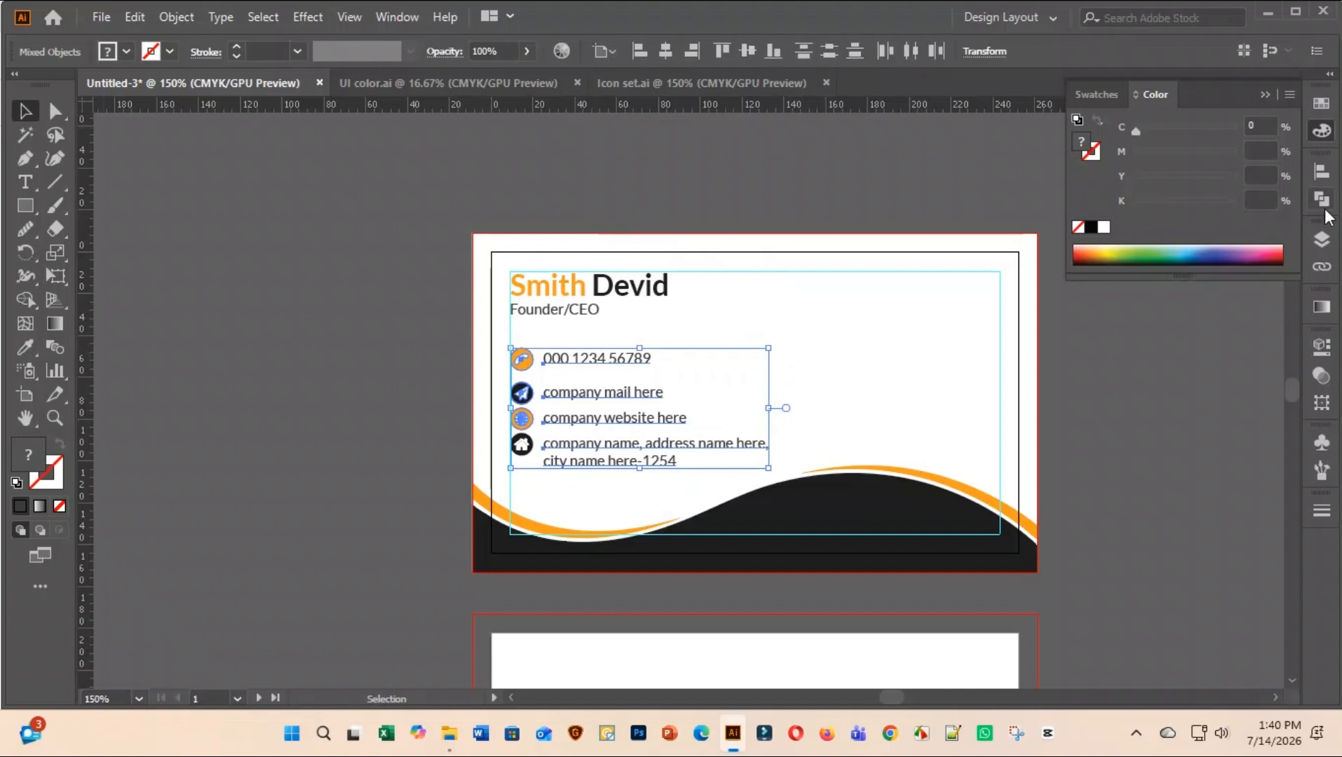
click(1322, 171)
click(1286, 330)
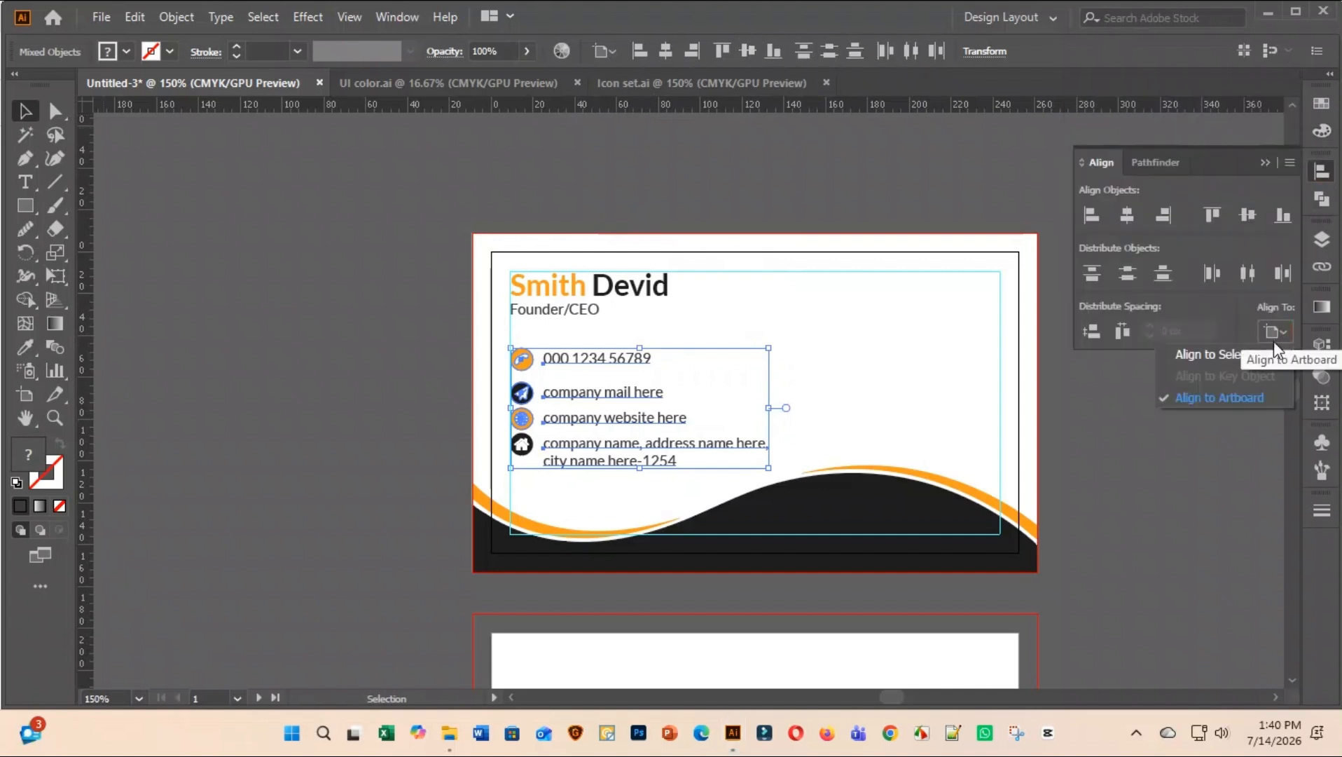
click(1208, 356)
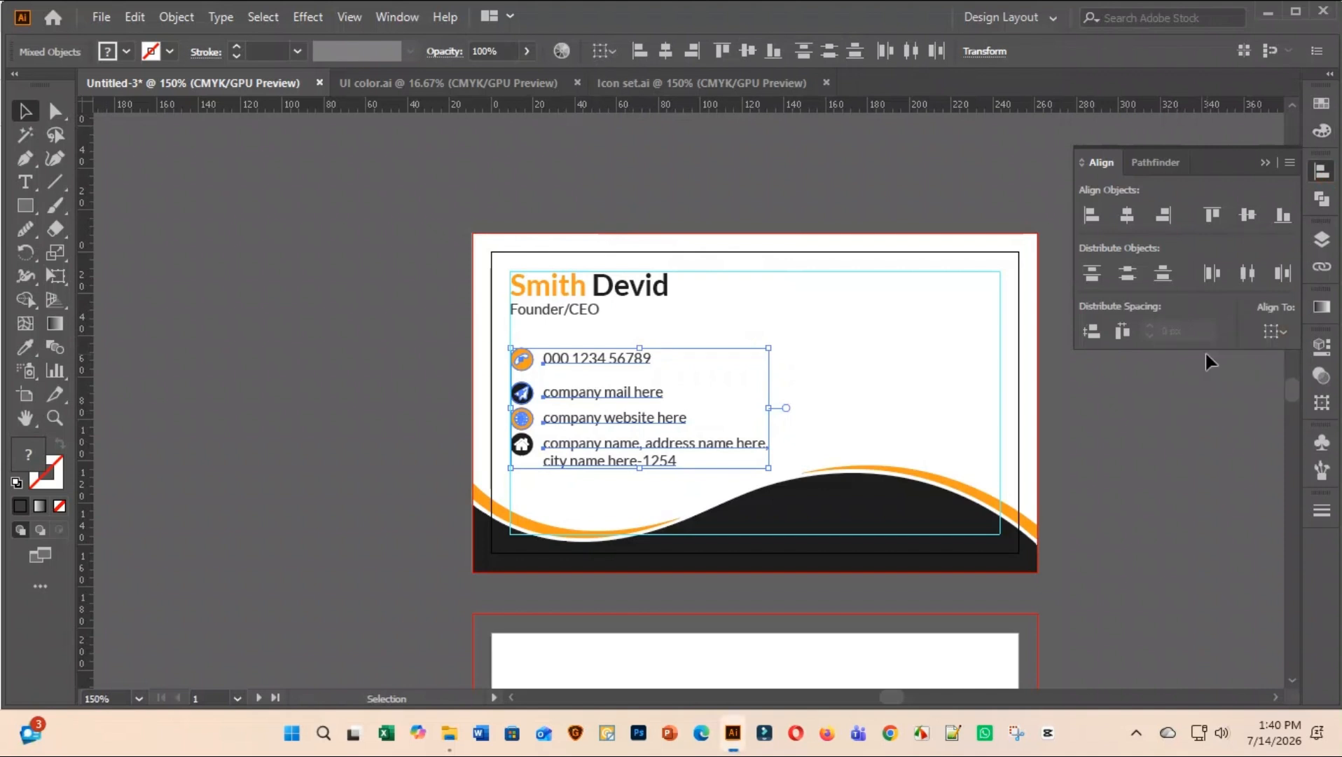
click(1100, 331)
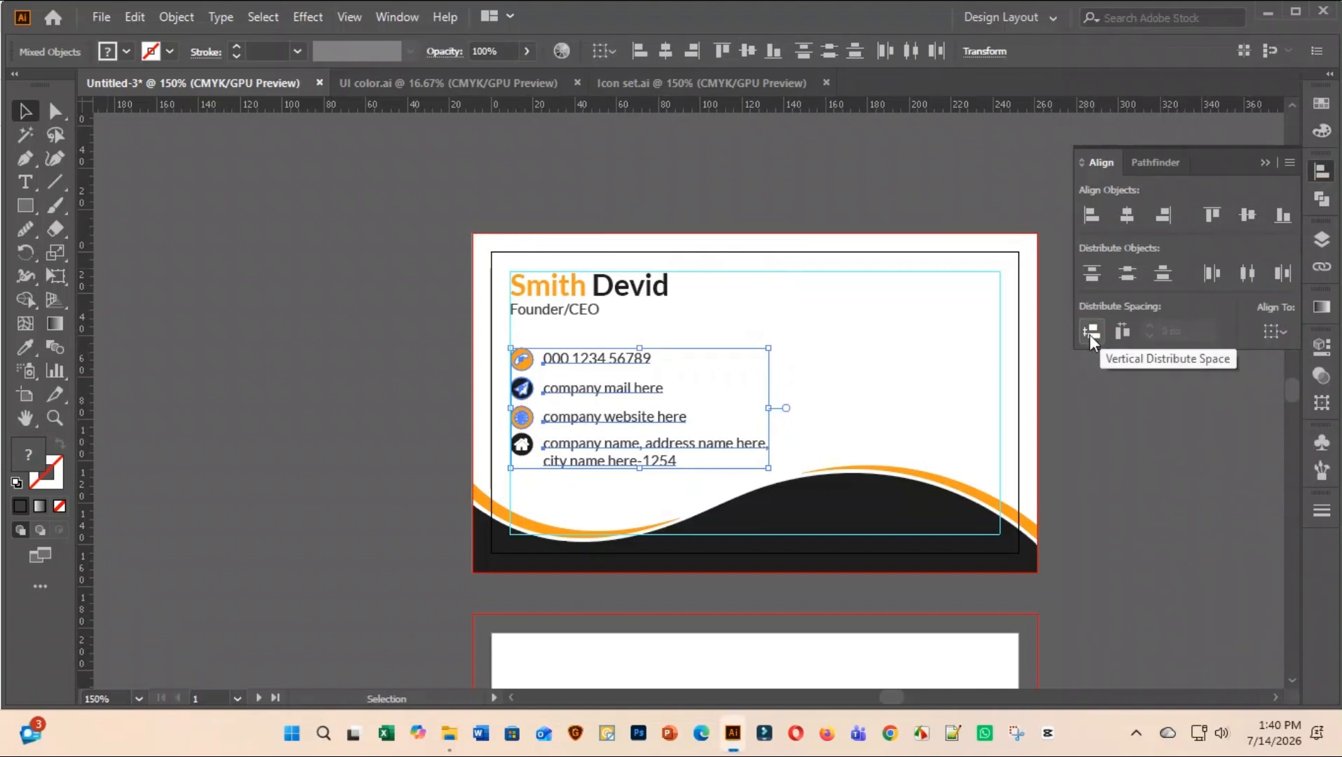
click(417, 436)
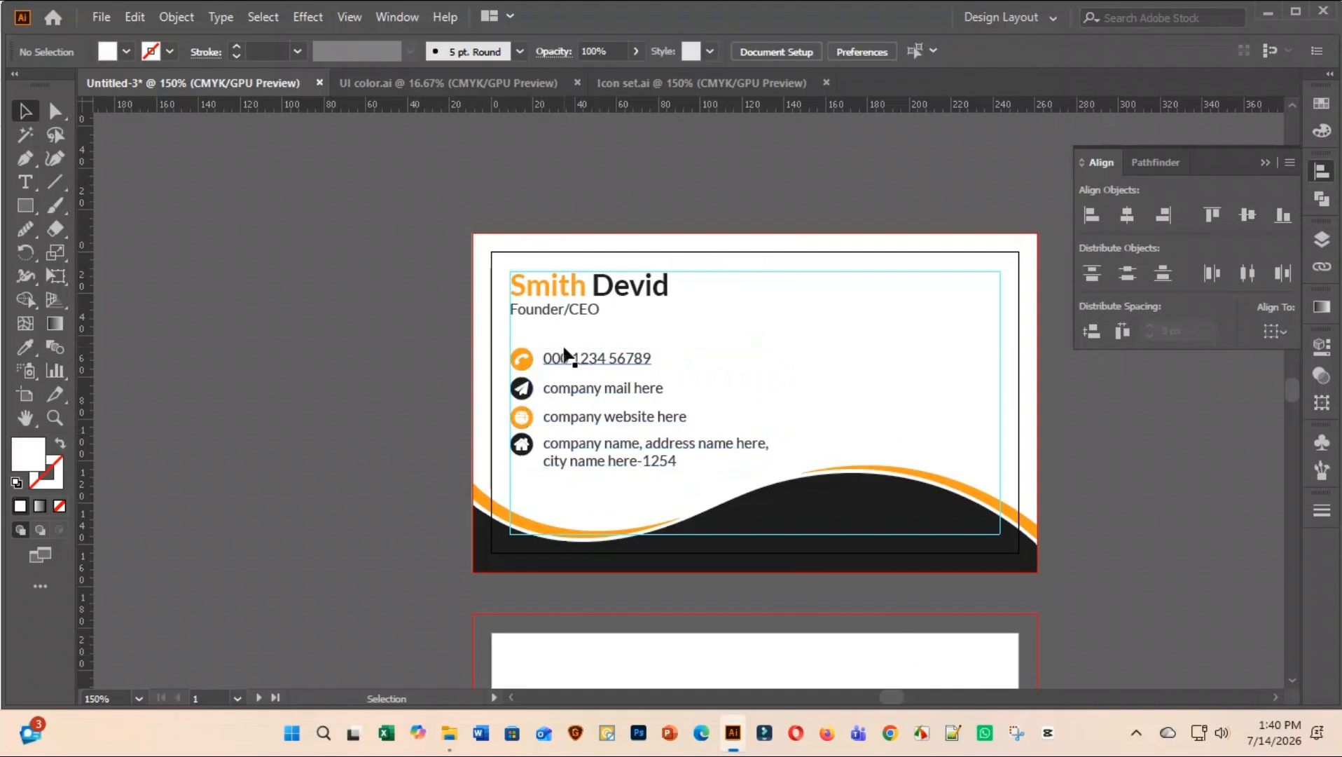
Nudge the "Founder/CEO" line slightly downward from the name line
click(557, 310)
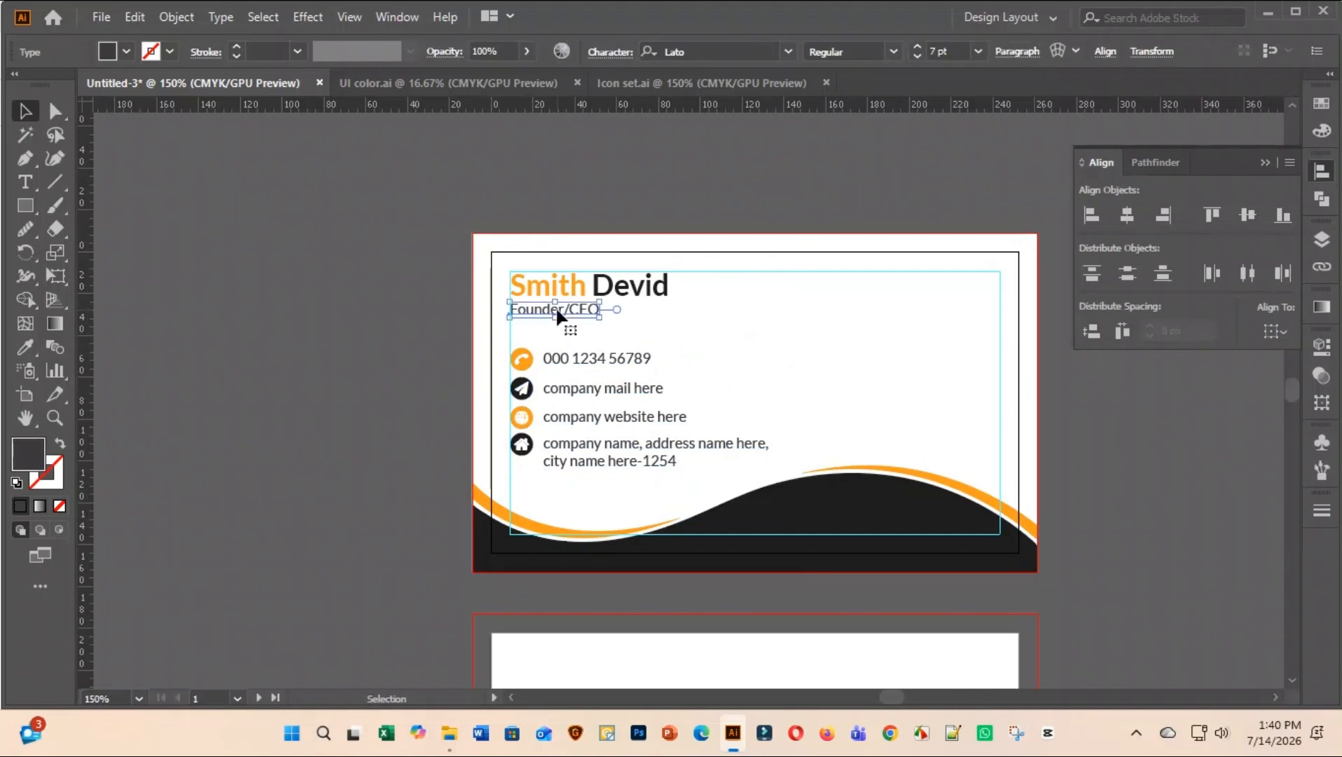
key(Down)
key(Down)
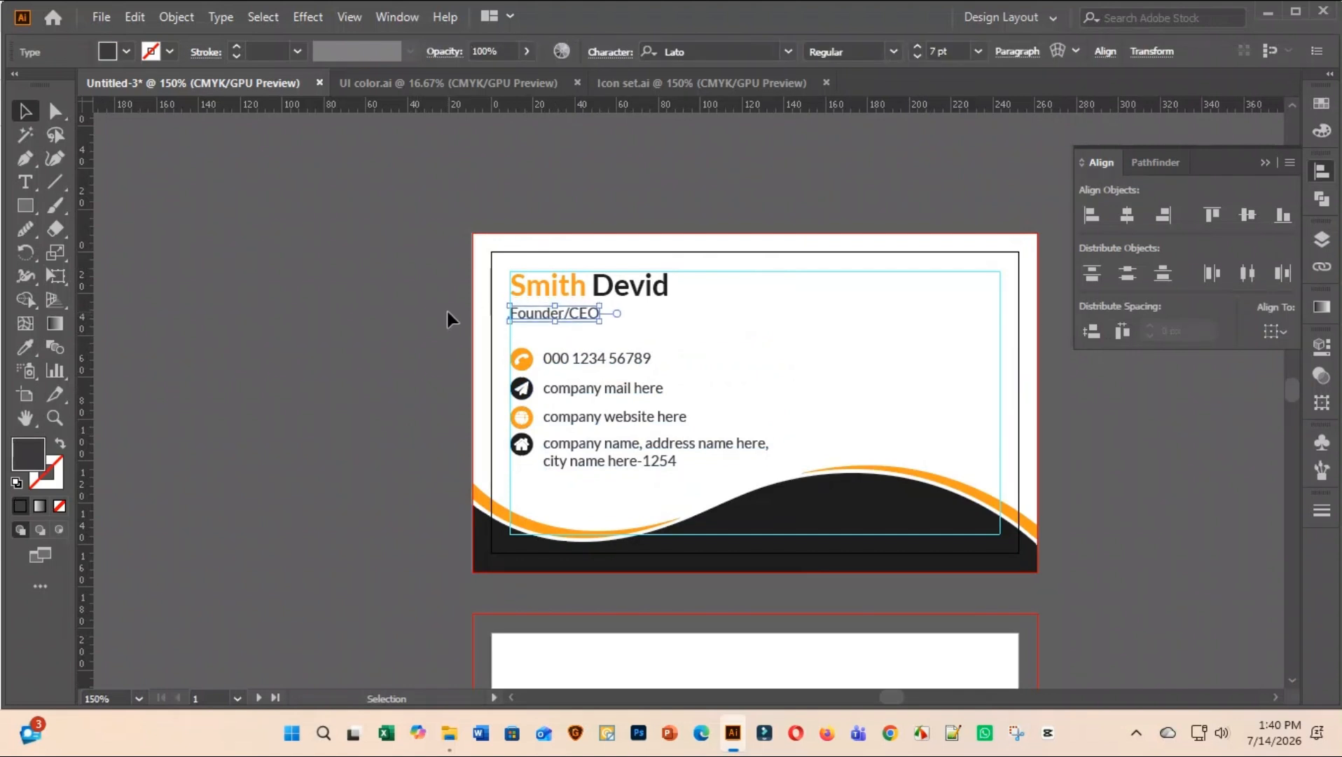
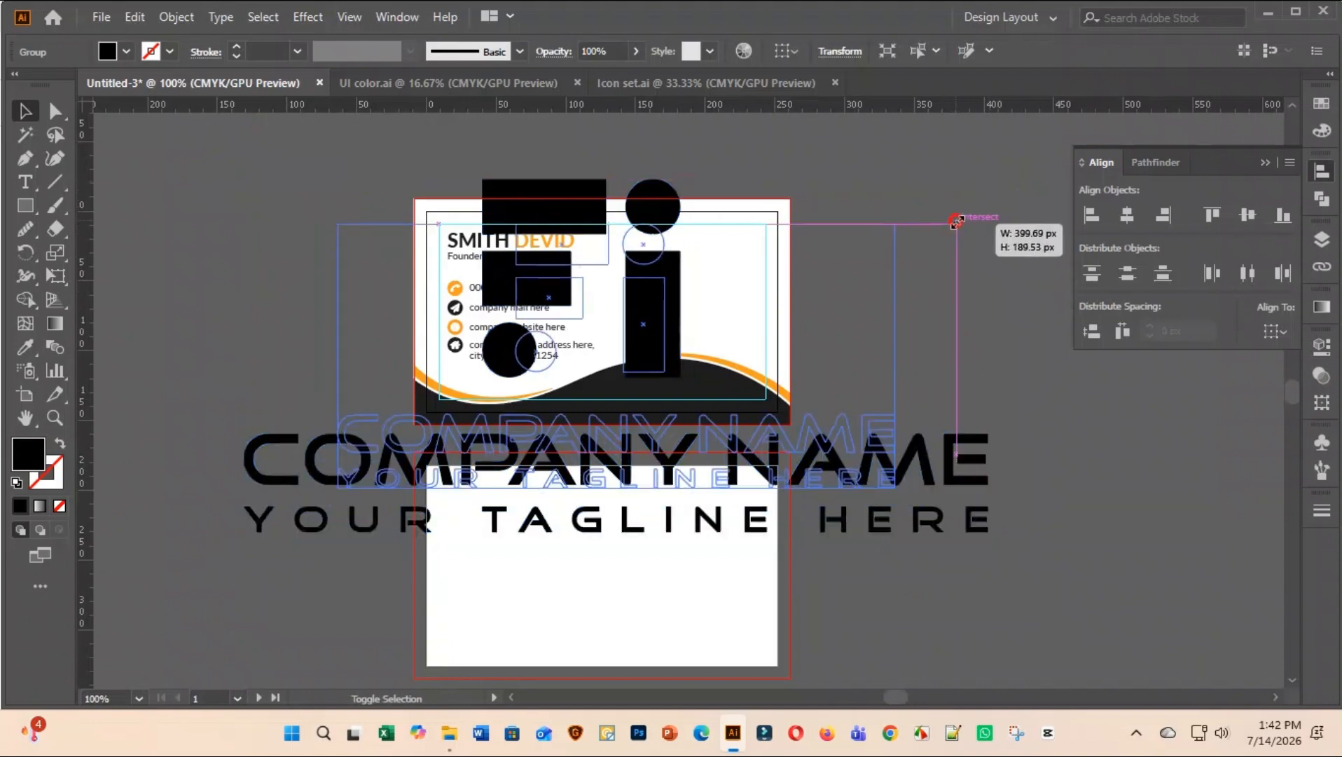
Scale down the company logo and move it inside the upper-right corner of the upper card's safety guide
scroll(625, 353, up, 2)
scroll(626, 354, up, 2)
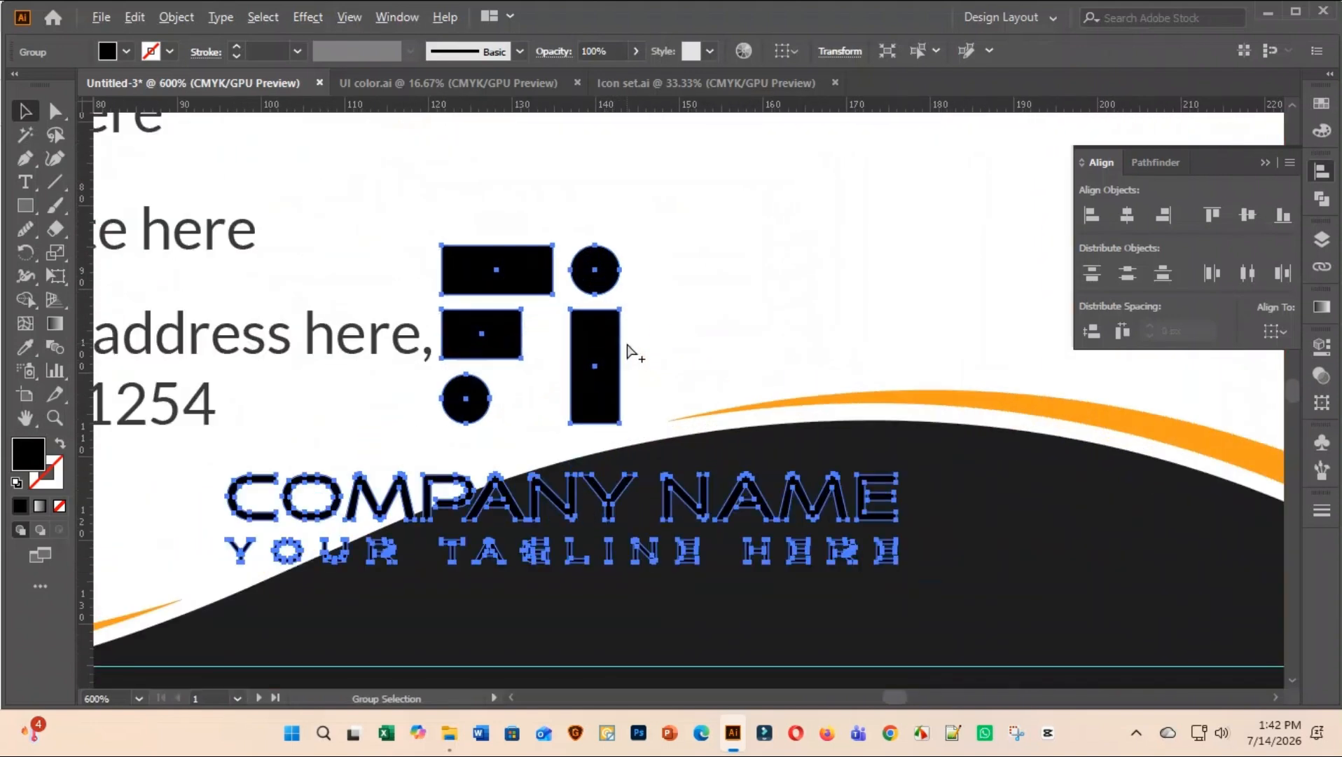
scroll(490, 378, down, 4)
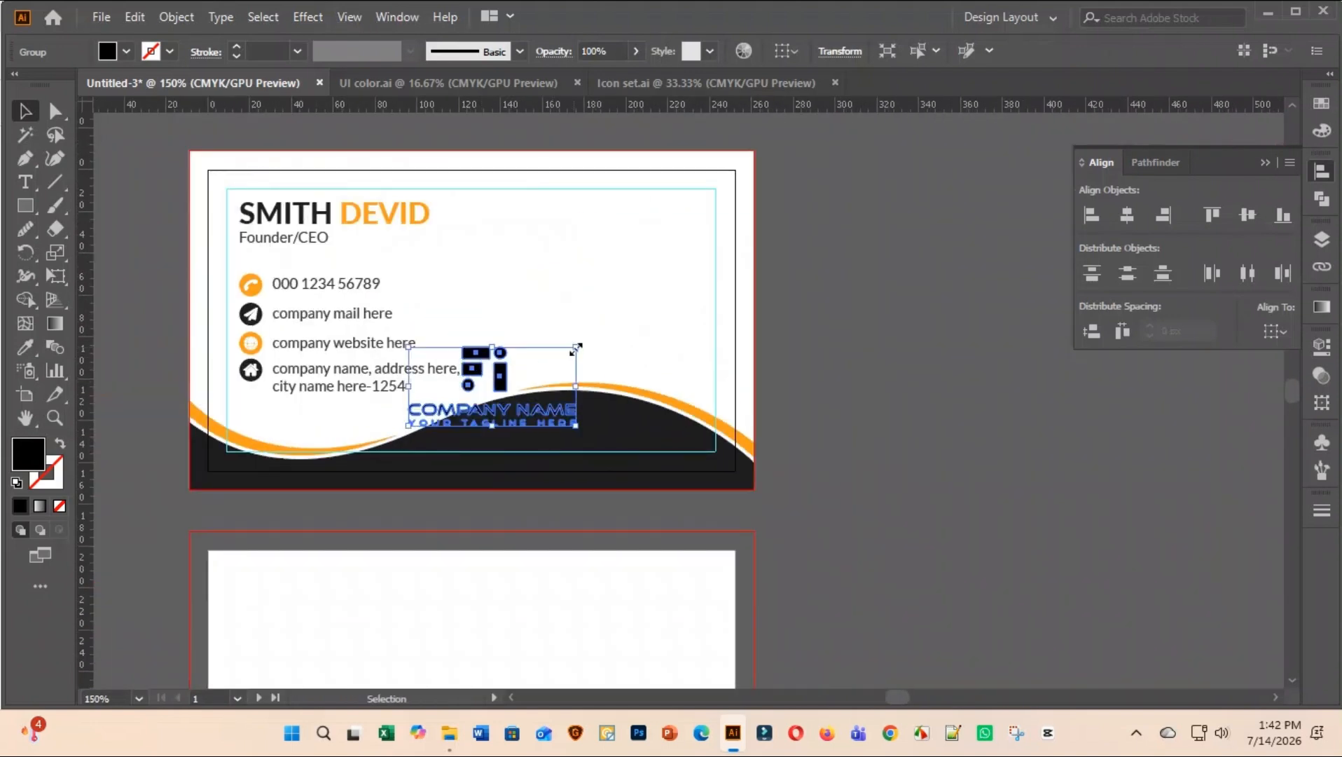
drag(575, 347, 550, 359)
drag(499, 385, 645, 225)
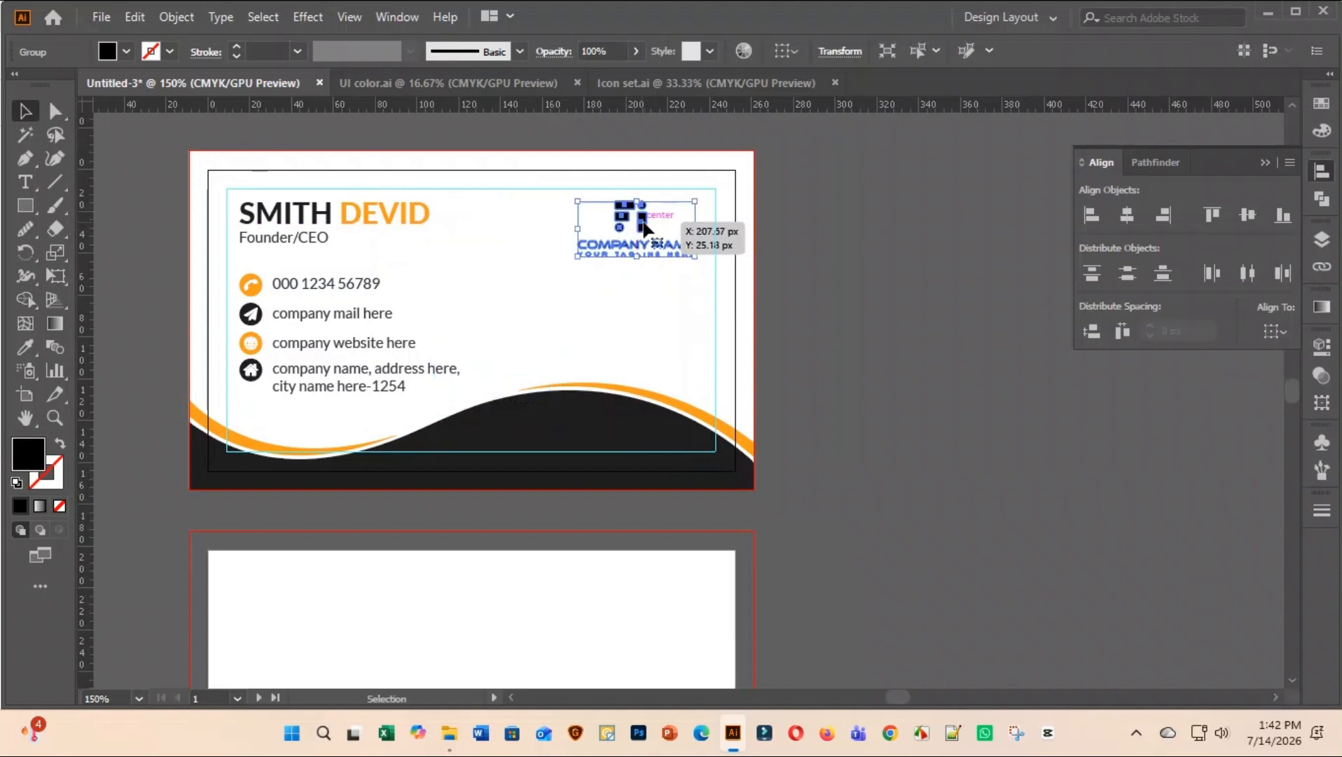
Top-align the company logo with the full-name line on the upper card
shift+click(398, 220)
click(401, 223)
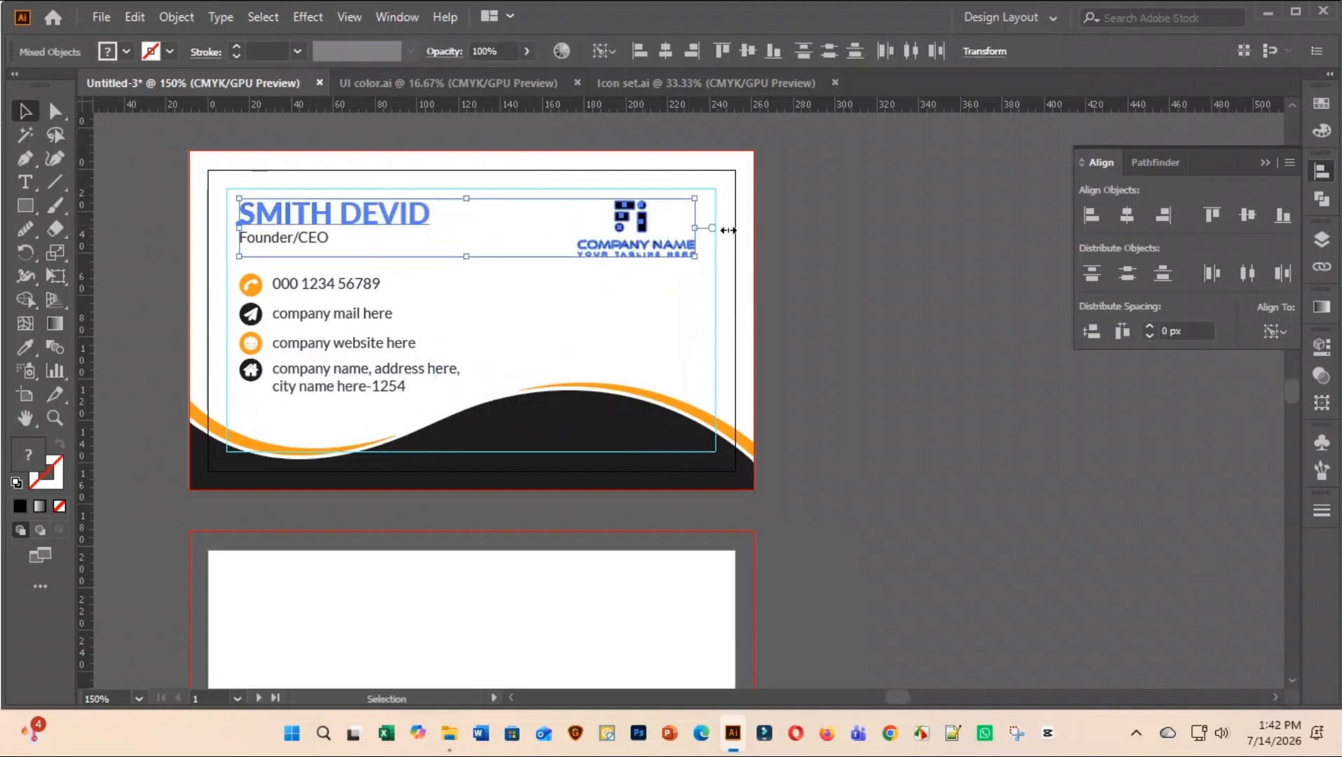
click(1217, 215)
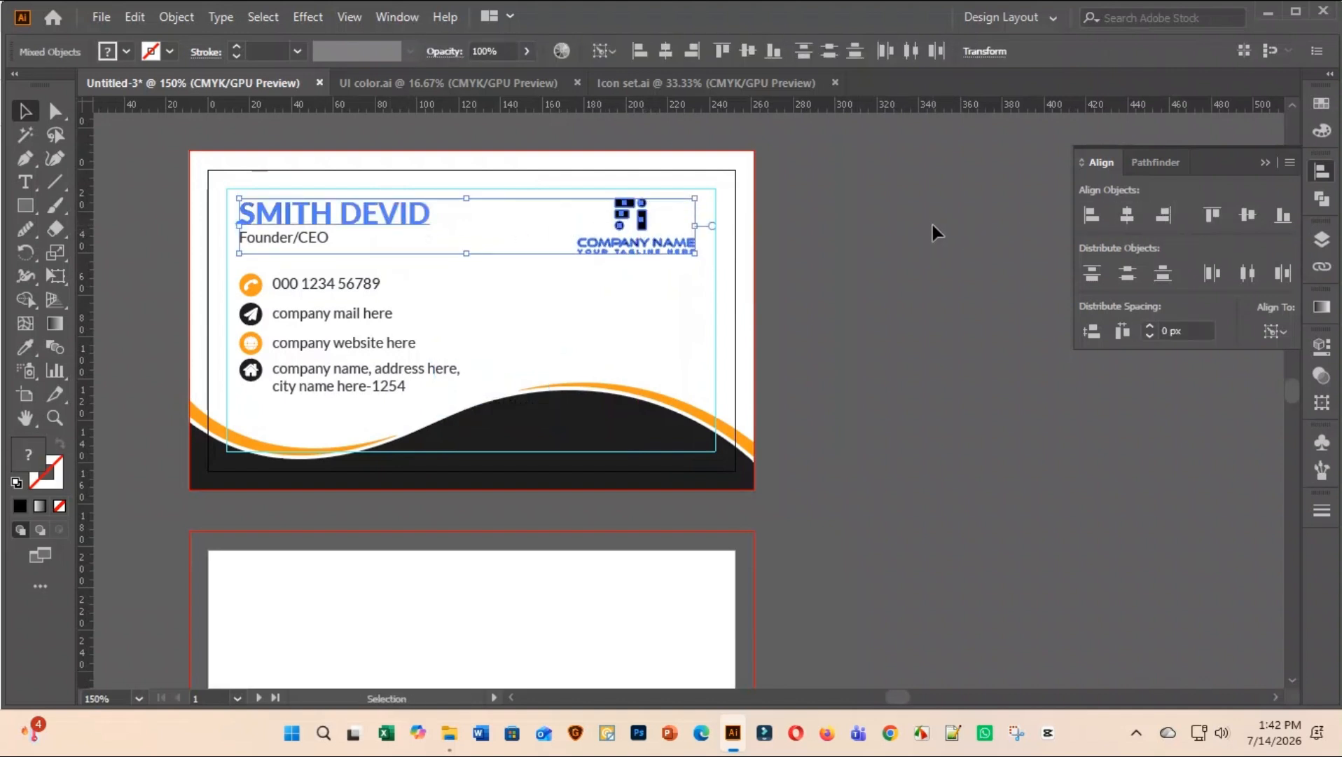
click(931, 223)
Enlarge the upper card's logo to about 65 px wide and nudge it slightly right within the safety guide's corner
drag(619, 238, 571, 275)
key(Right)
key(Right)
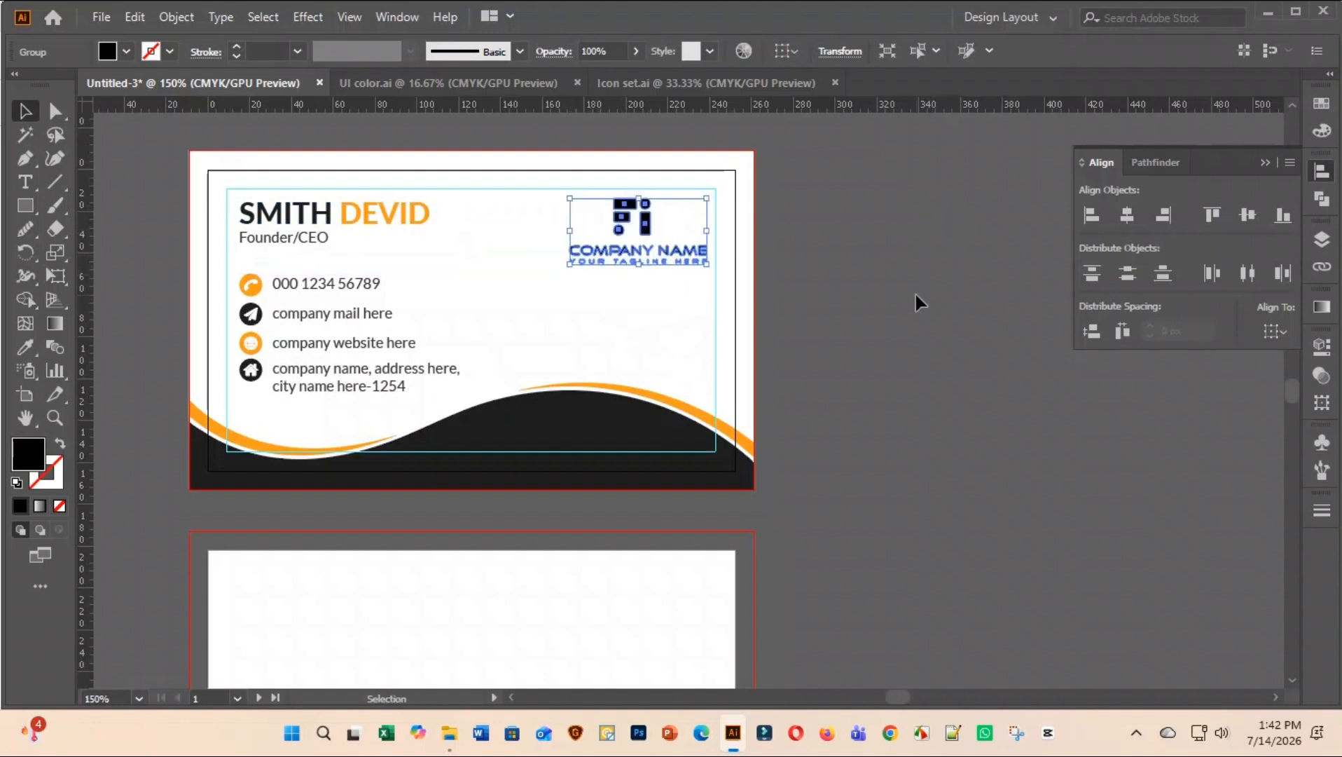
click(918, 301)
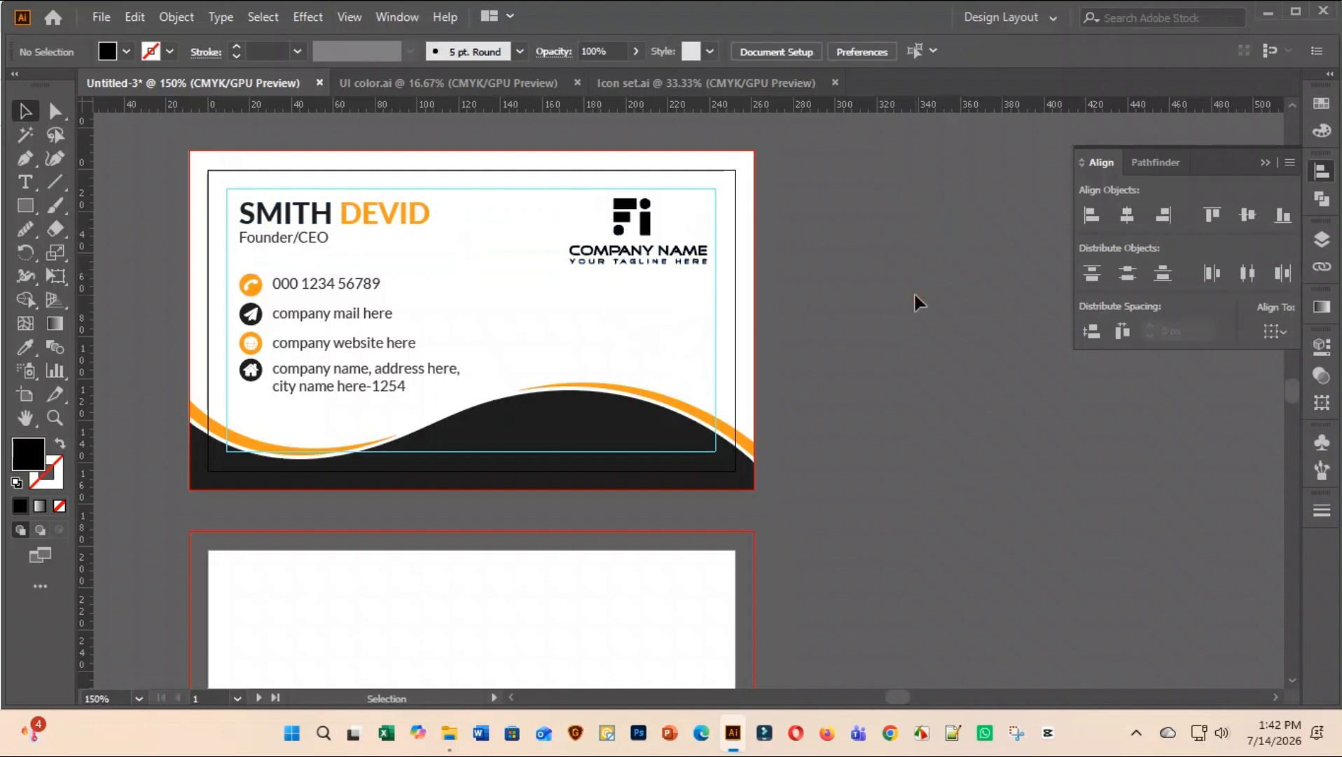
Fully round the corners of the logo's upper dot above the "i" stem so it becomes a circle
click(646, 218)
scroll(646, 217, up, 5)
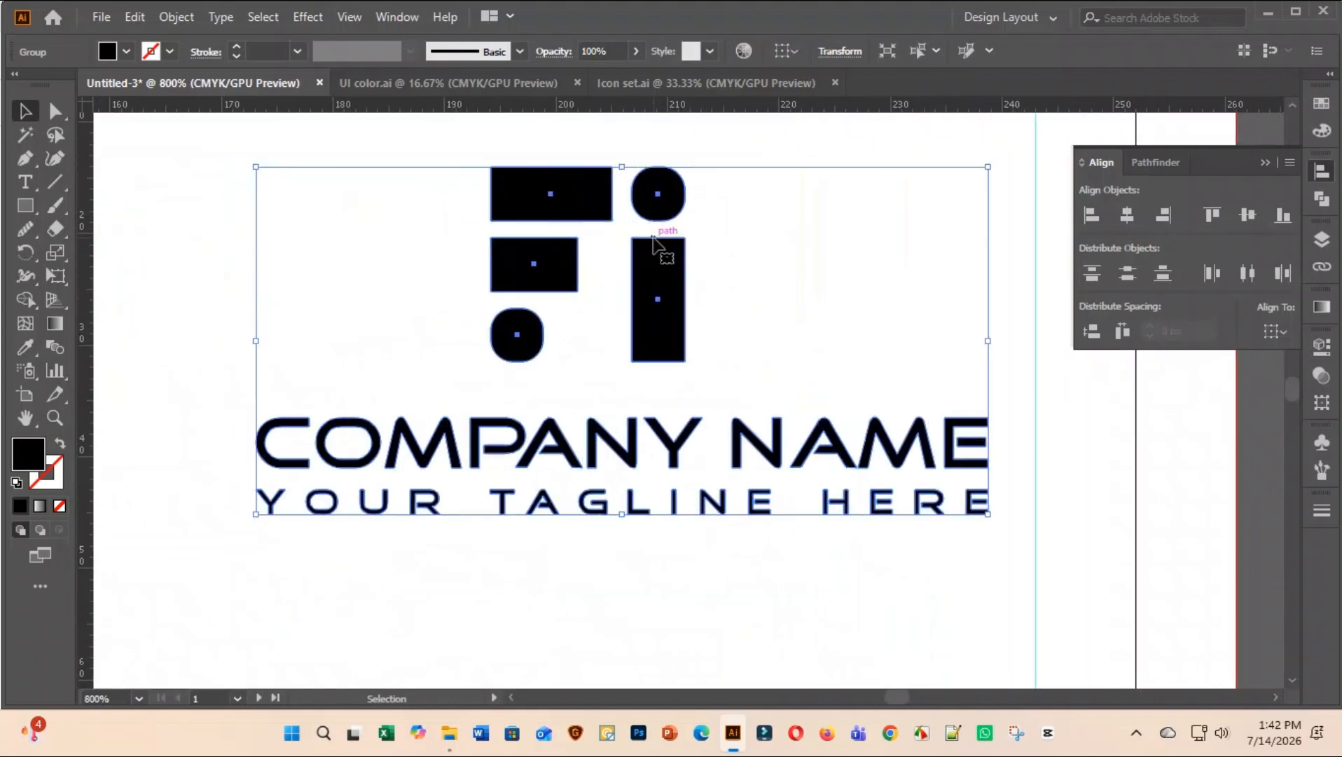
scroll(728, 255, down, 3)
click(941, 229)
scroll(643, 266, up, 3)
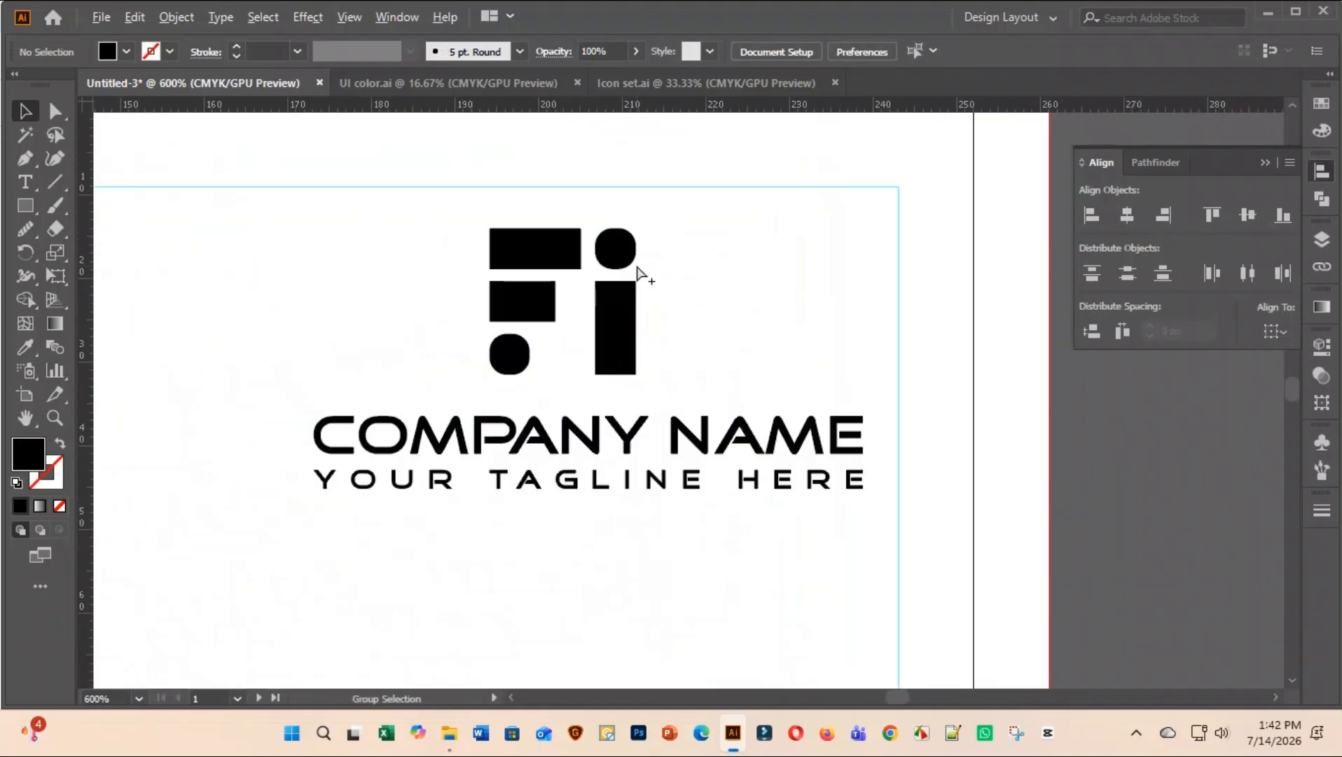
click(609, 254)
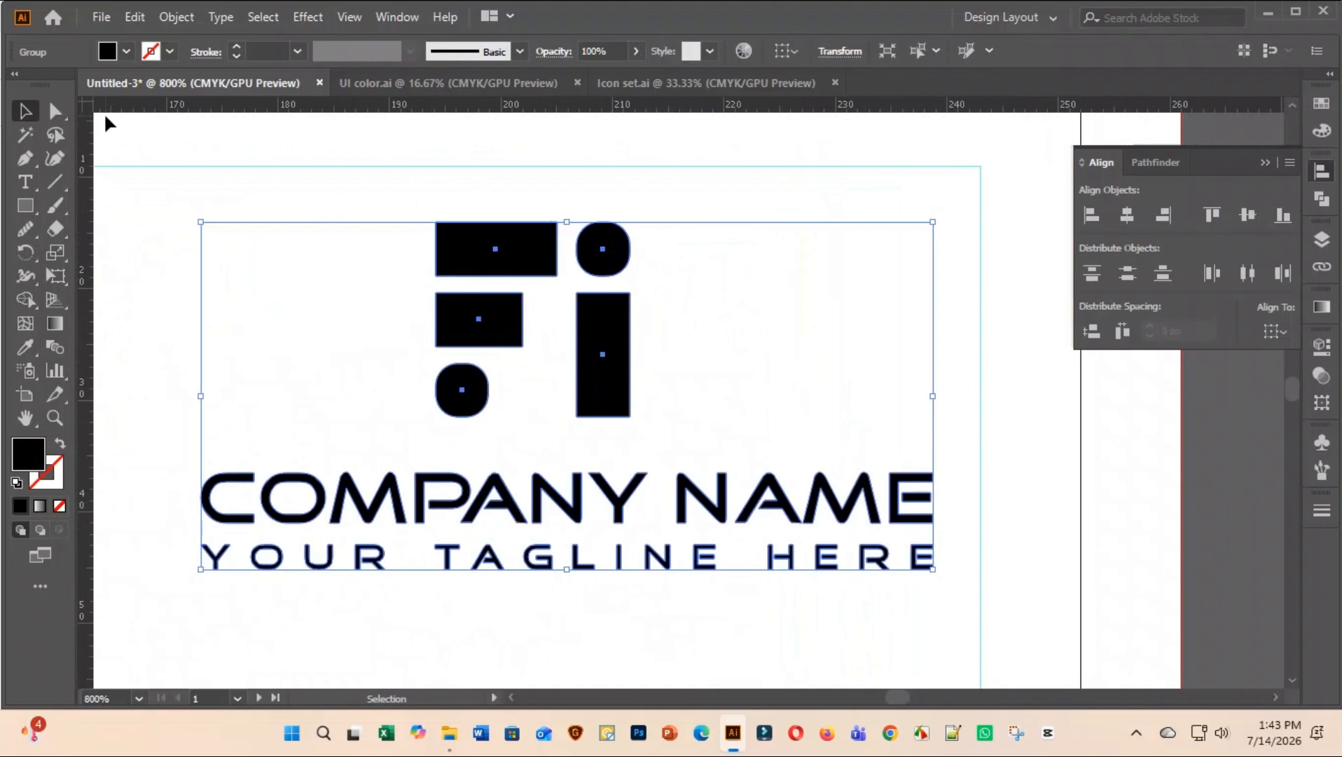
click(55, 111)
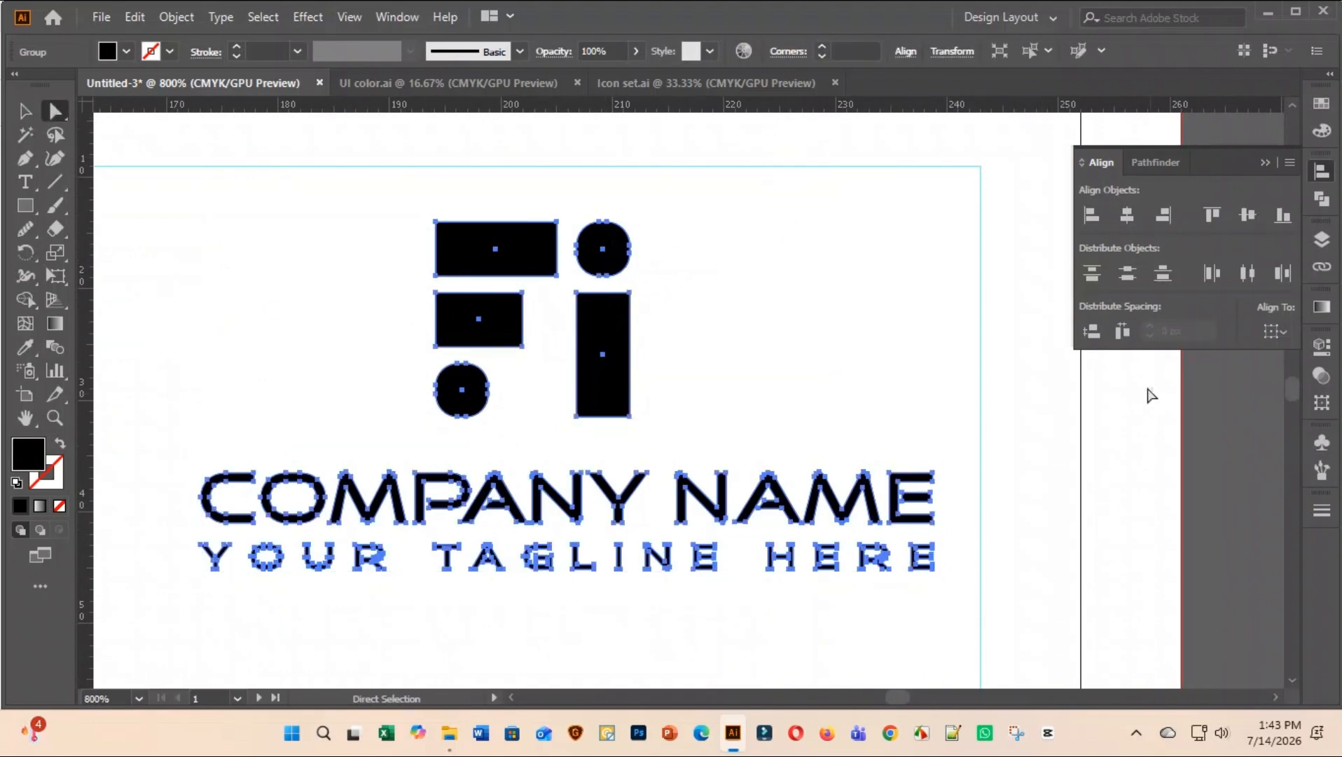
click(1183, 428)
click(620, 251)
drag(608, 244, 382, 493)
Round the corners of the logo's lower dot below the "F" bars into a circle, with a radius of about 2.37 px
click(477, 389)
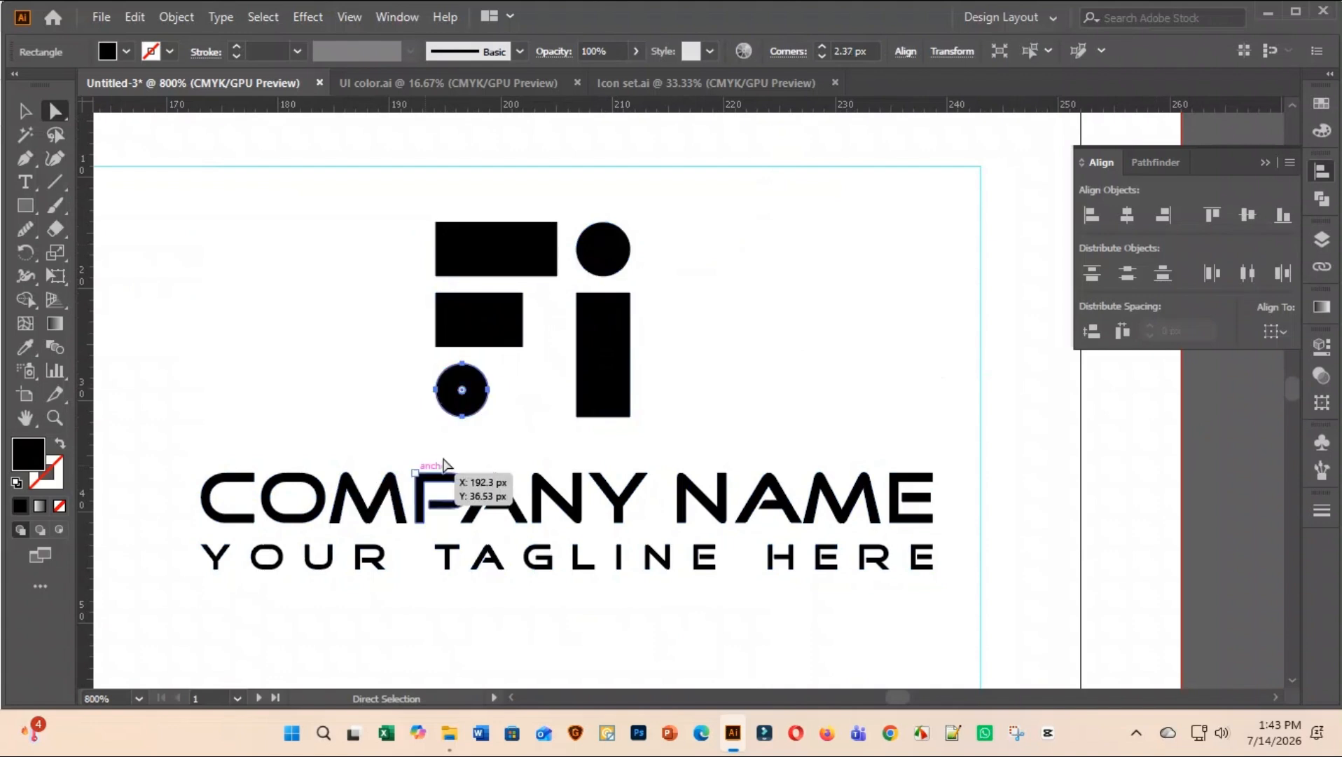
drag(443, 462, 443, 463)
key(ctrl+minus)
key(ctrl+minus)
key(ctrl+minus)
key(ctrl+minus)
click(932, 369)
key(ctrl+minus)
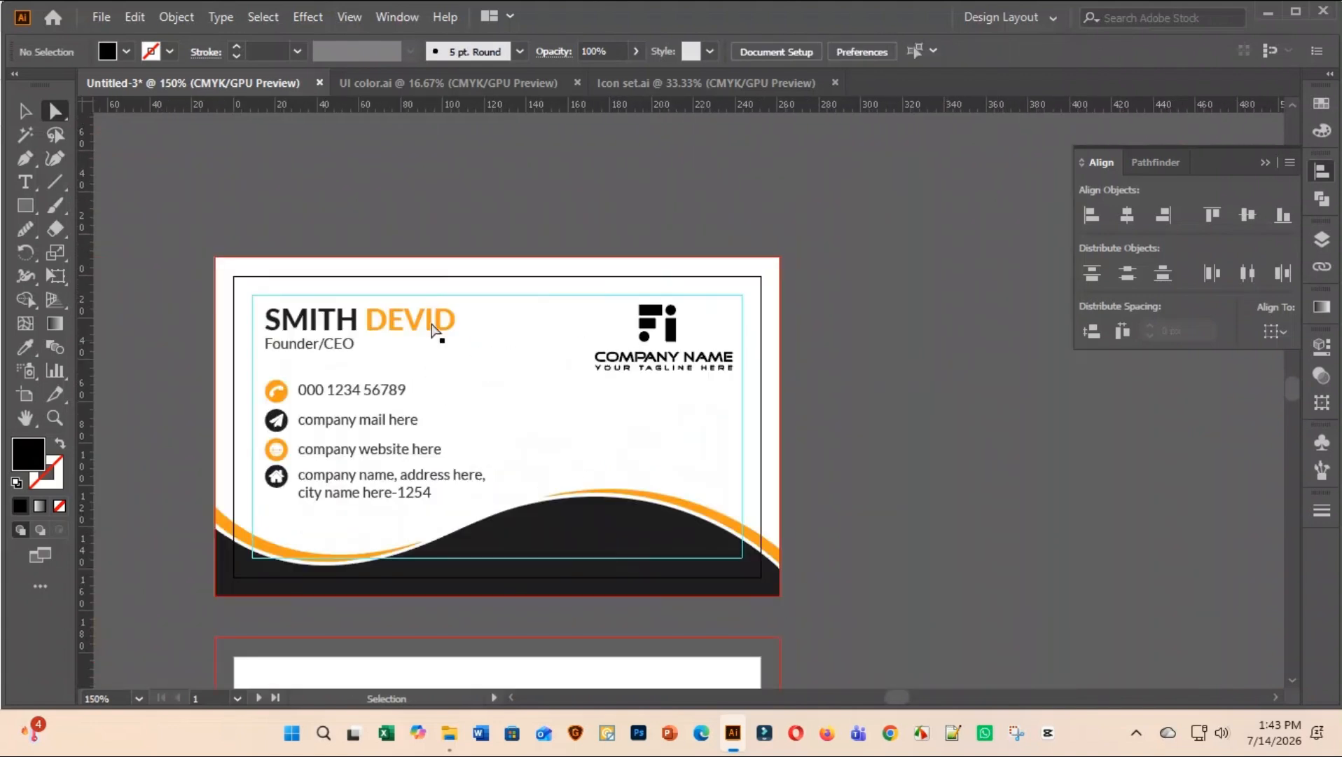
Recolour the whole logo with the dark fill sampled from the wave using the Eyedropper
click(25, 111)
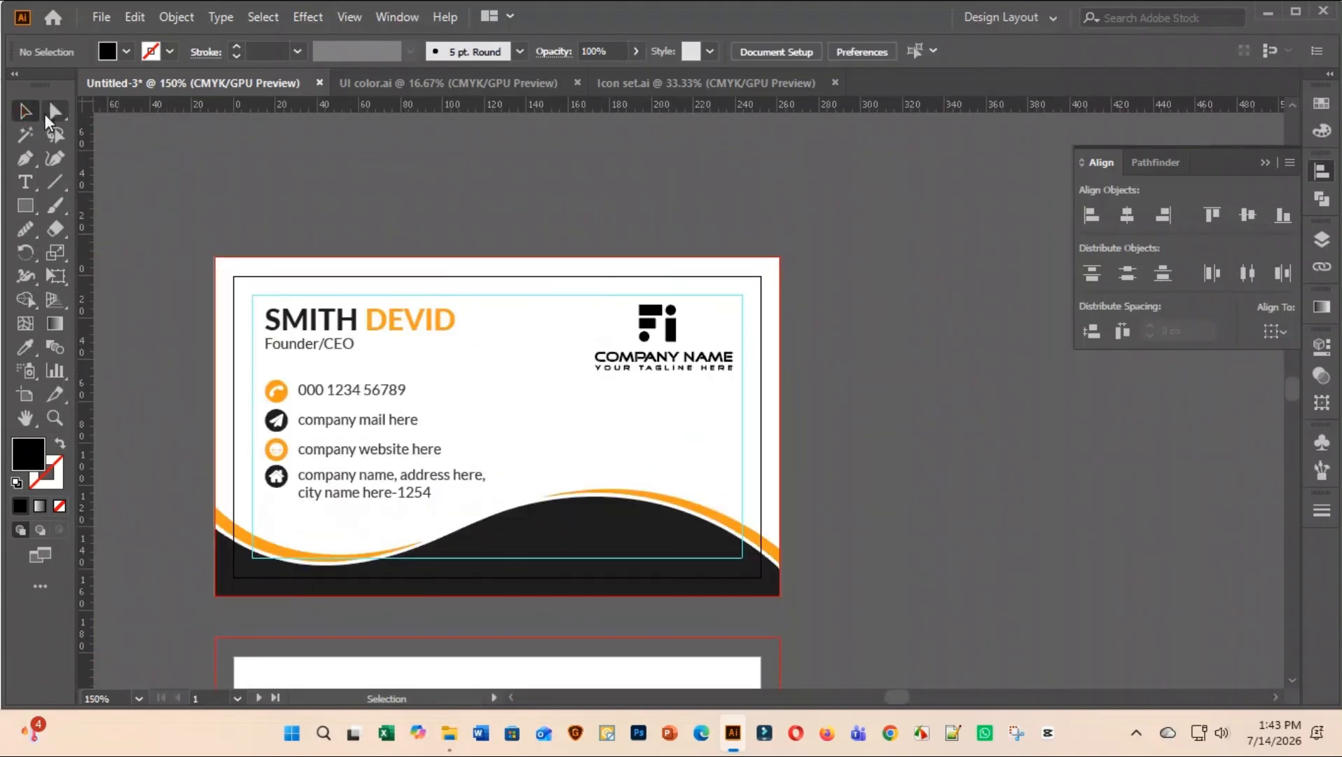
click(681, 354)
key(i)
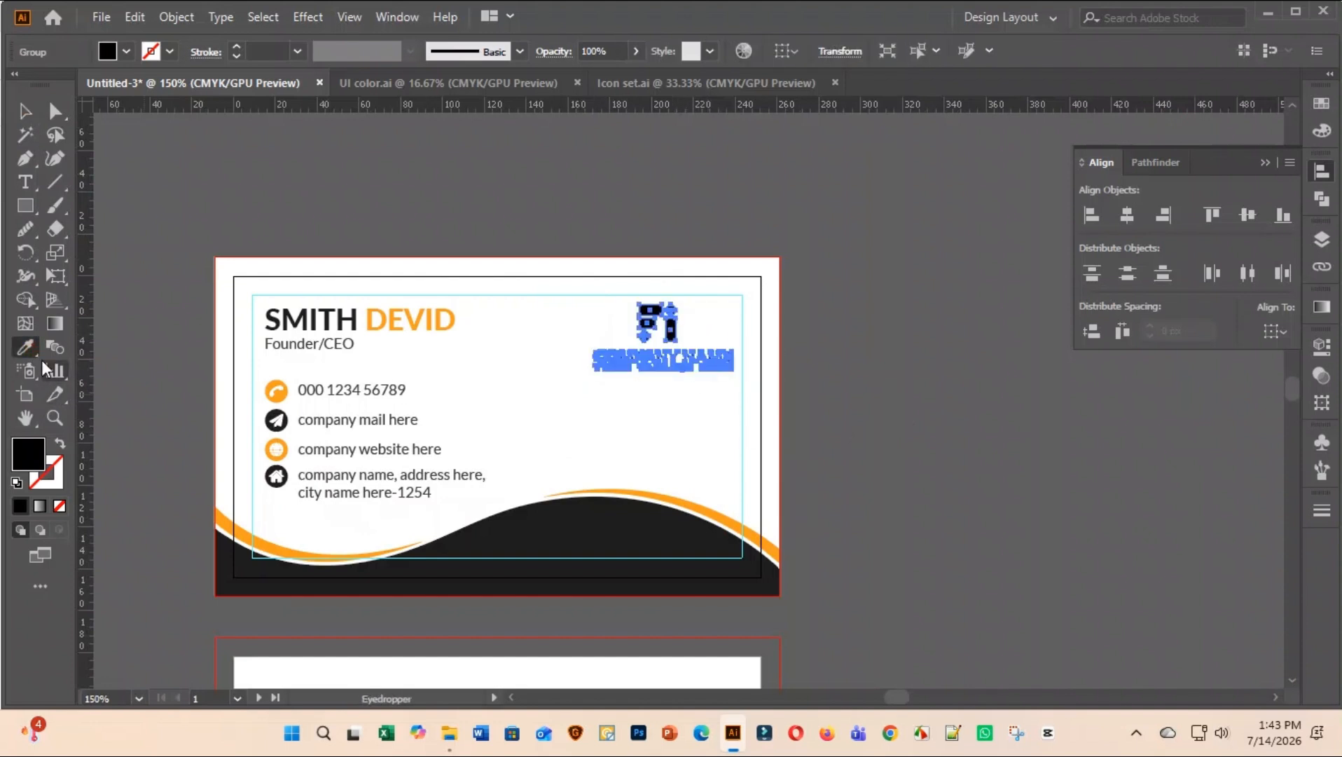
click(595, 529)
Recolour the logo's two round dots with the orange sampled from the wave accent, and deselect them
key(a)
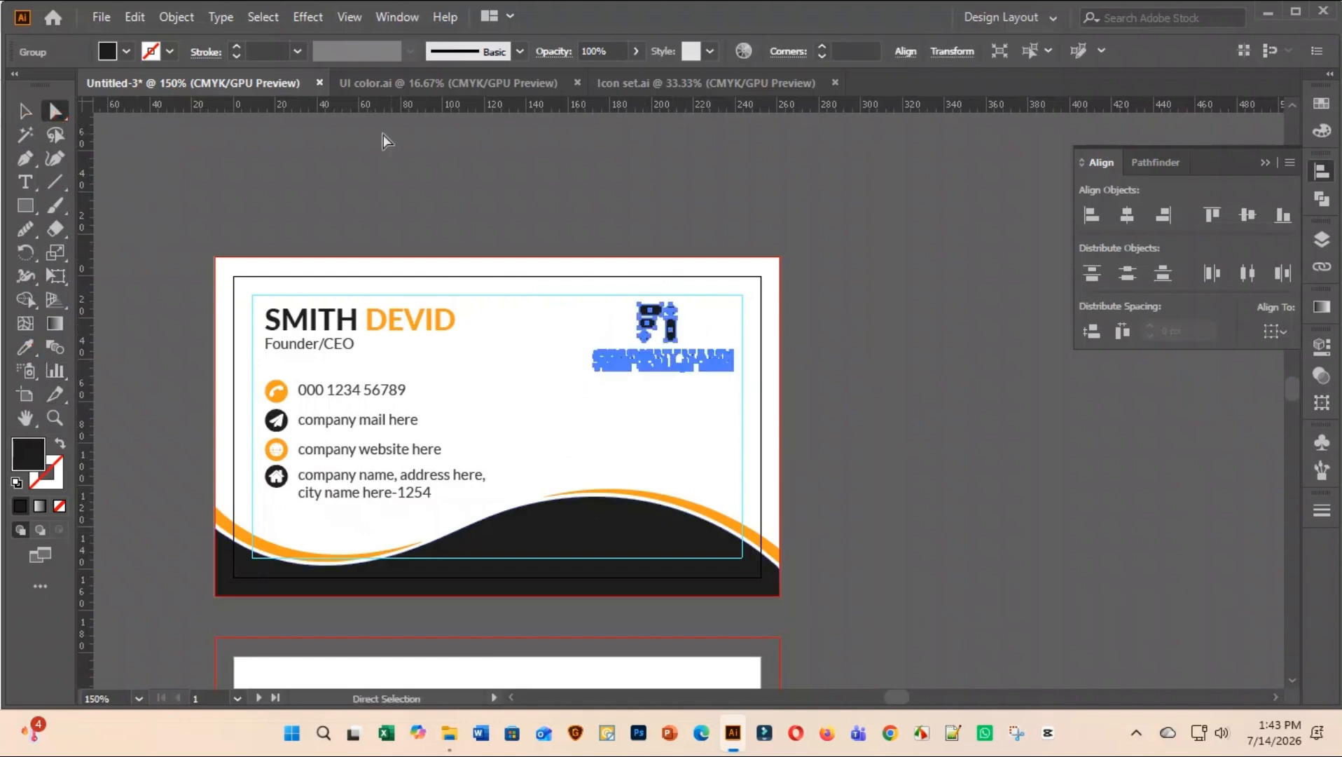
click(382, 135)
click(648, 329)
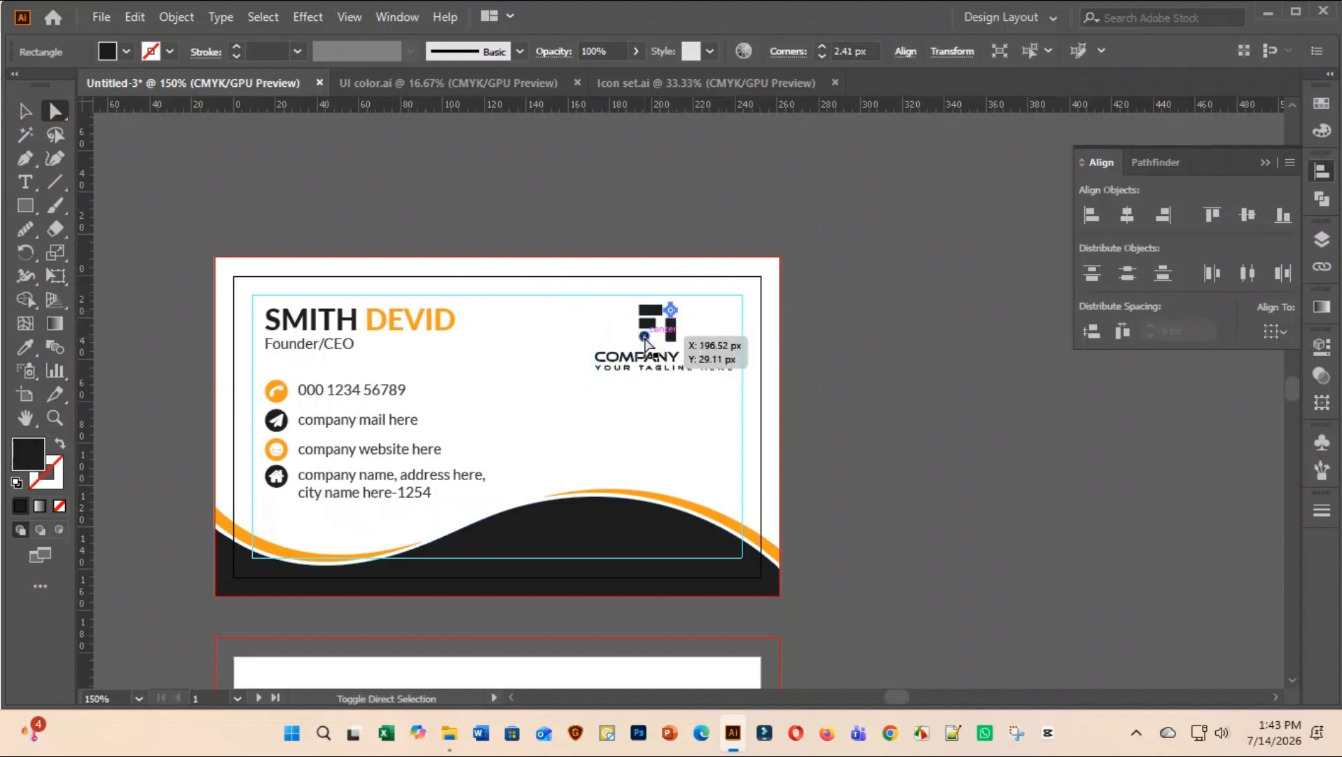
drag(646, 343, 644, 339)
click(35, 350)
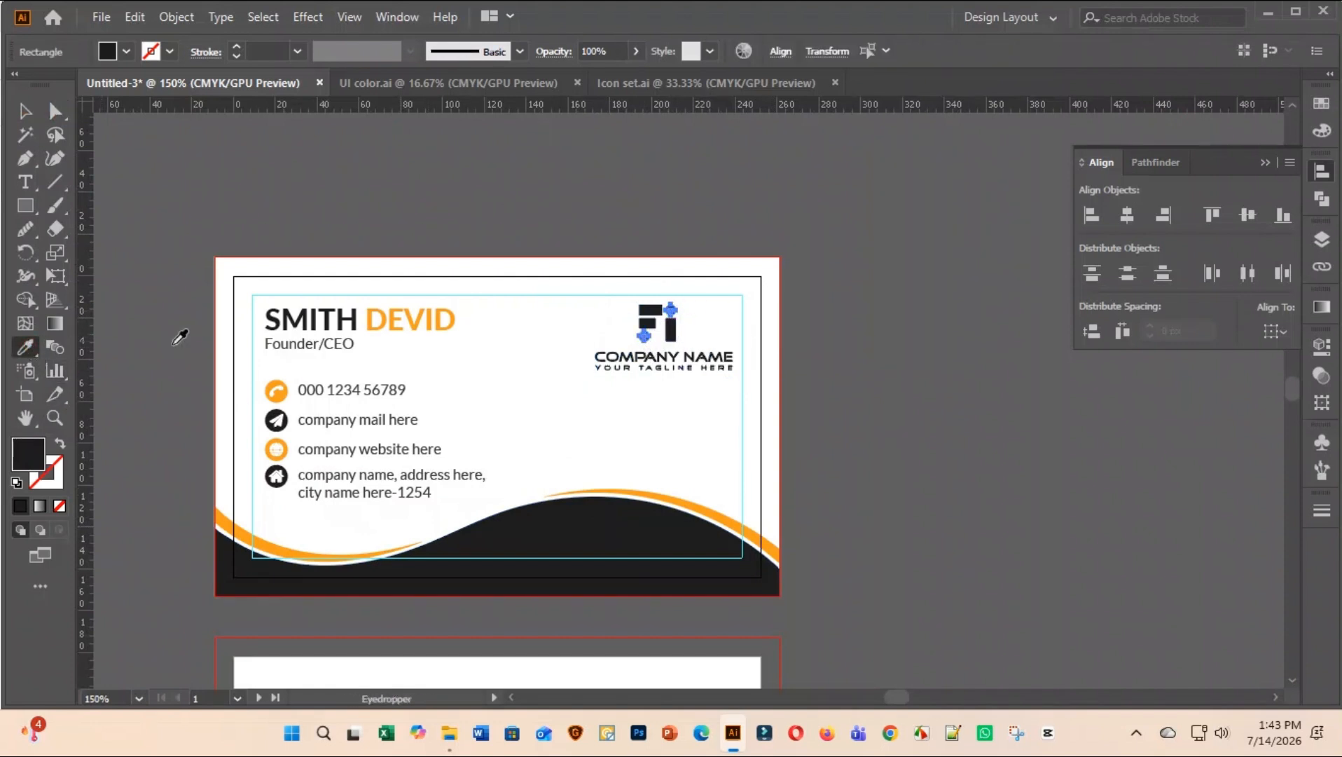
click(706, 505)
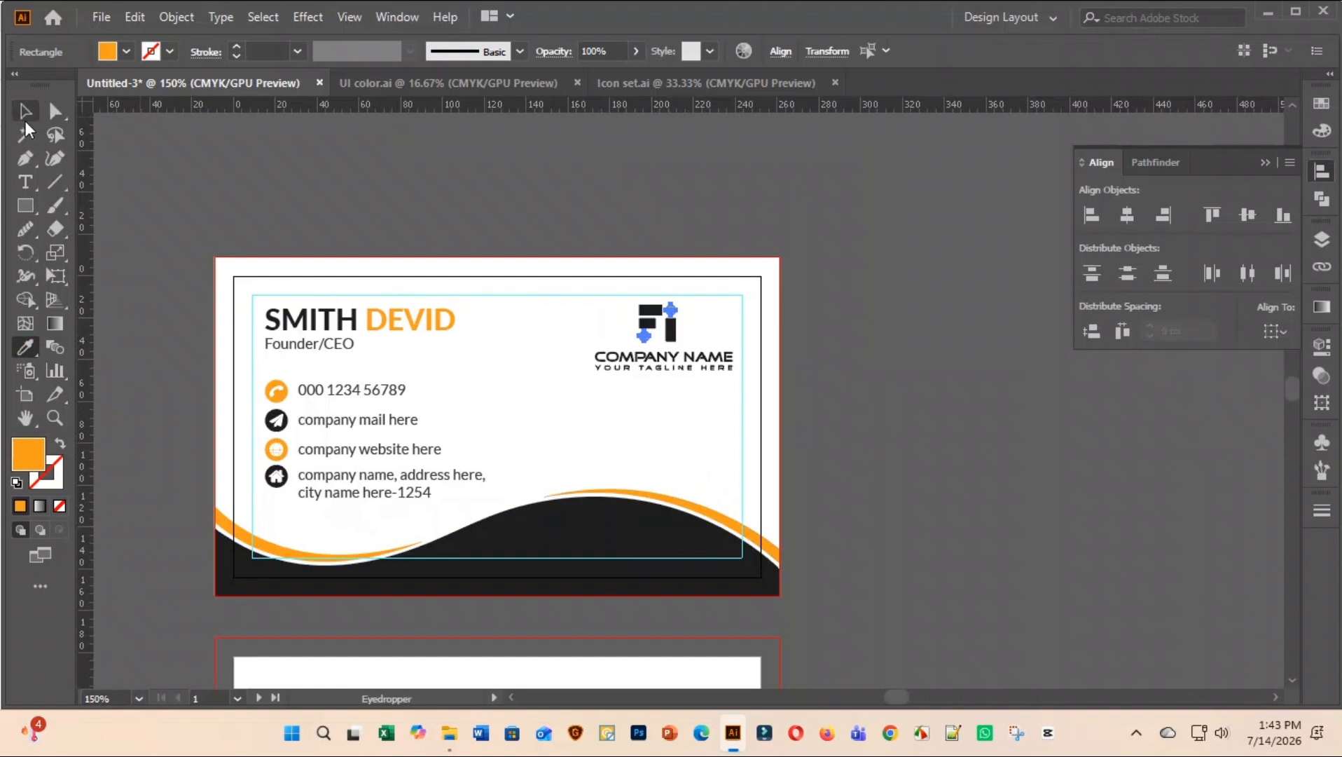
click(30, 118)
click(306, 148)
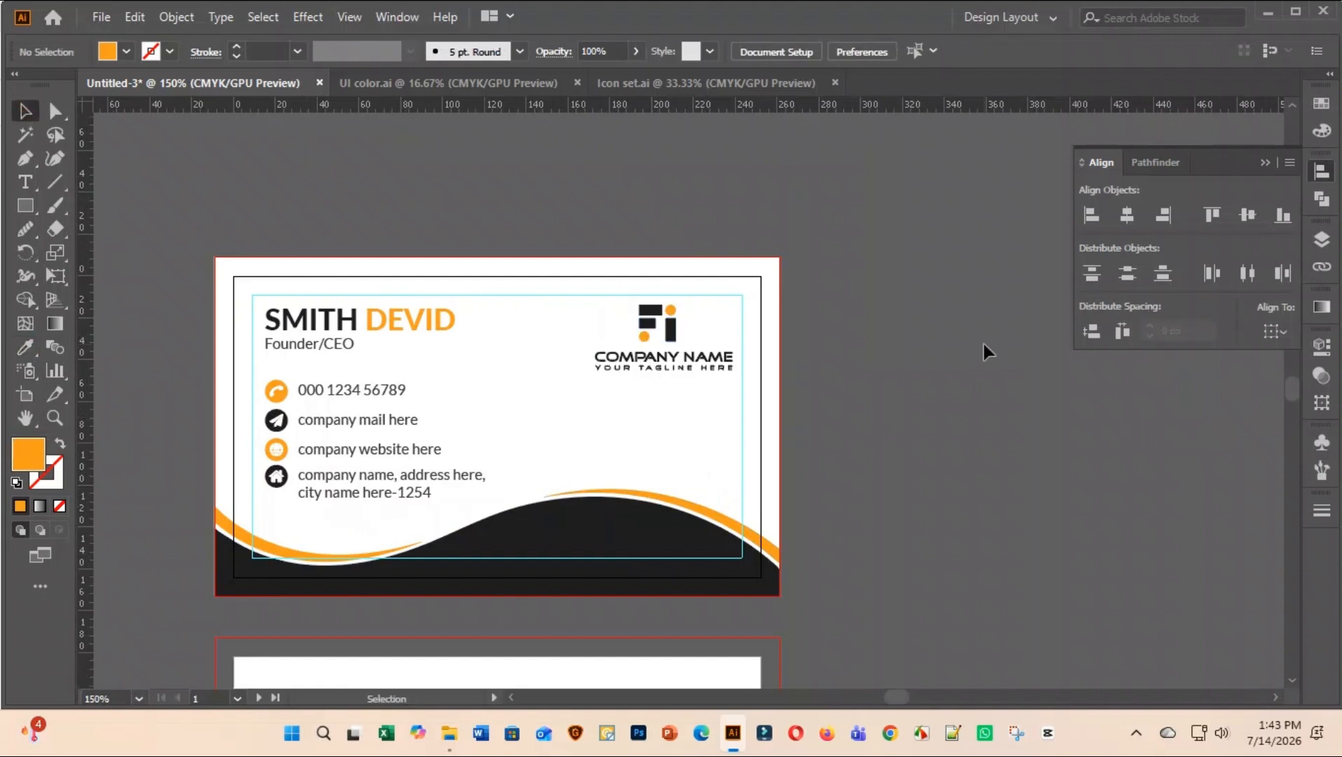
Unlock all locked objects in the document, including the upper card's white background, and clear the selection
scroll(983, 342, down, 2)
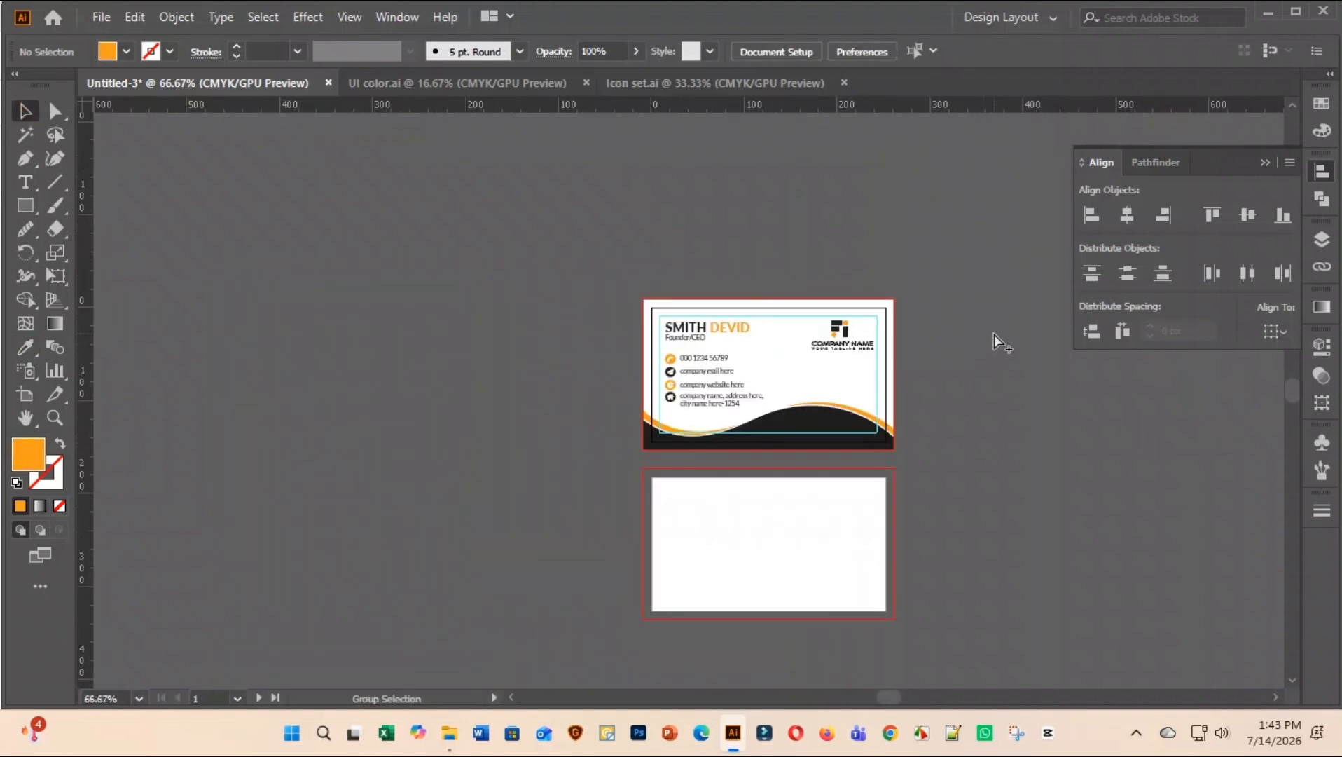
scroll(1002, 329, down, 1)
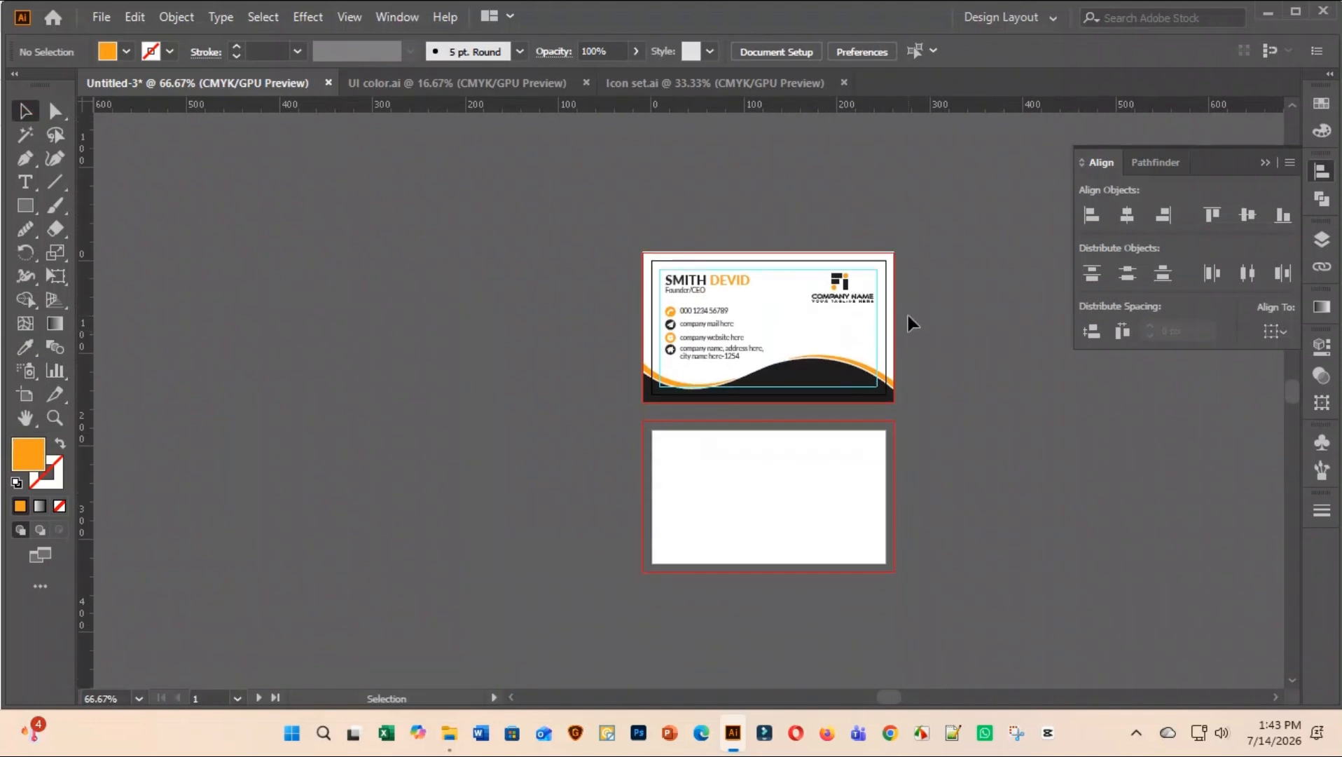
click(849, 293)
drag(943, 227, 609, 400)
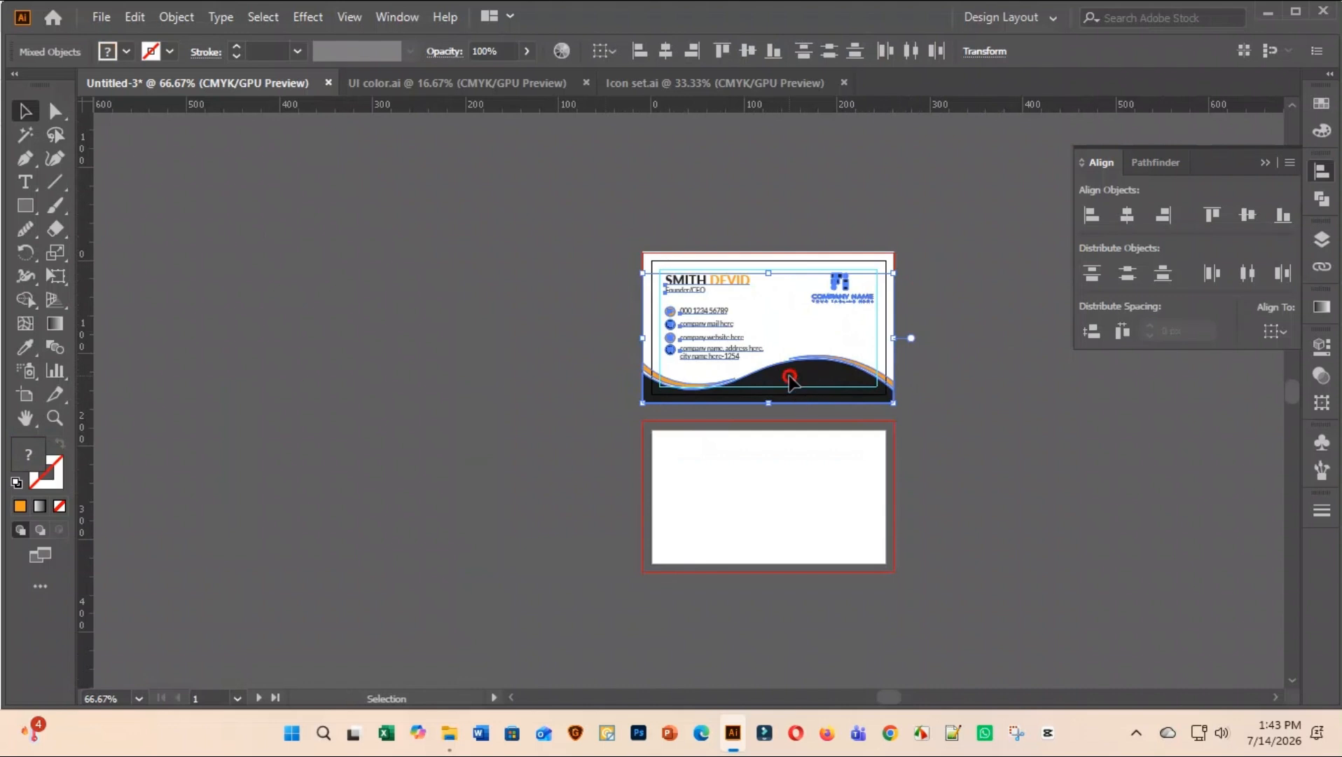
click(961, 258)
key(ctrl+alt+2)
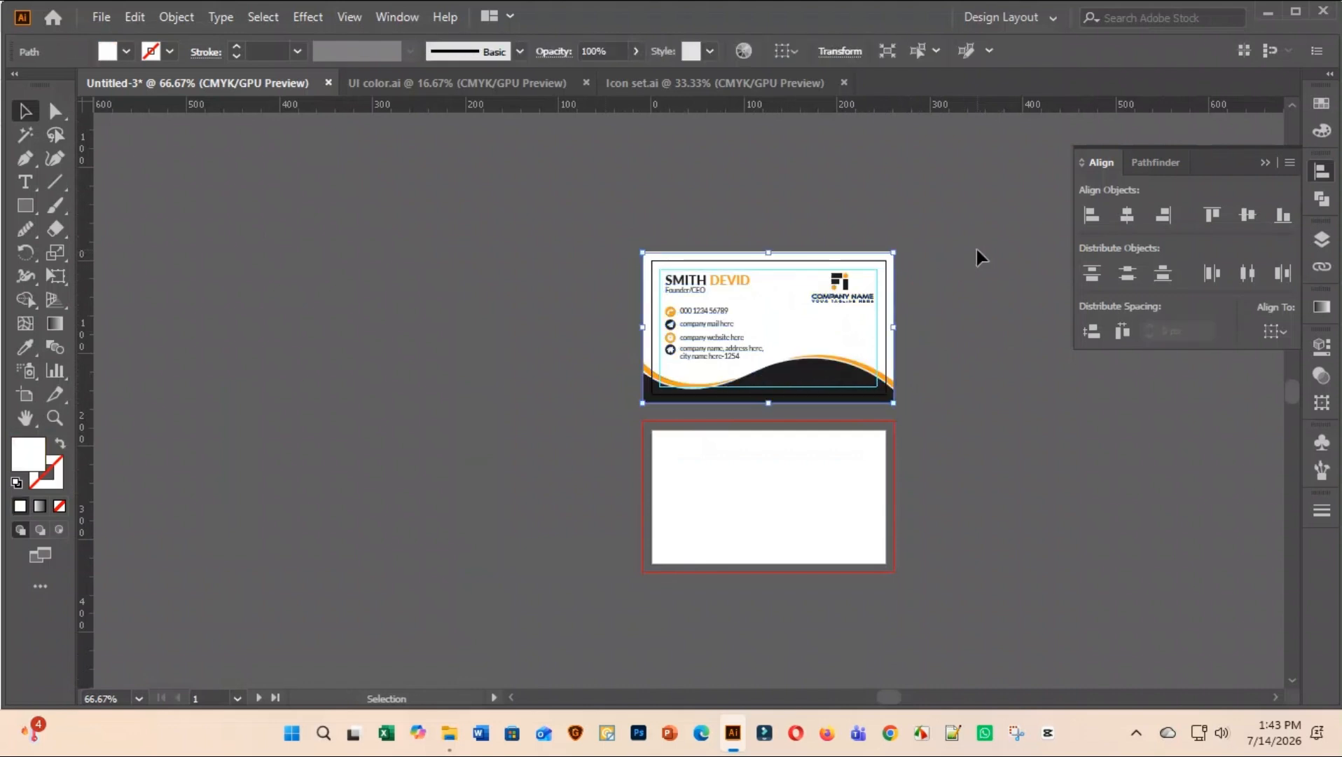
click(982, 245)
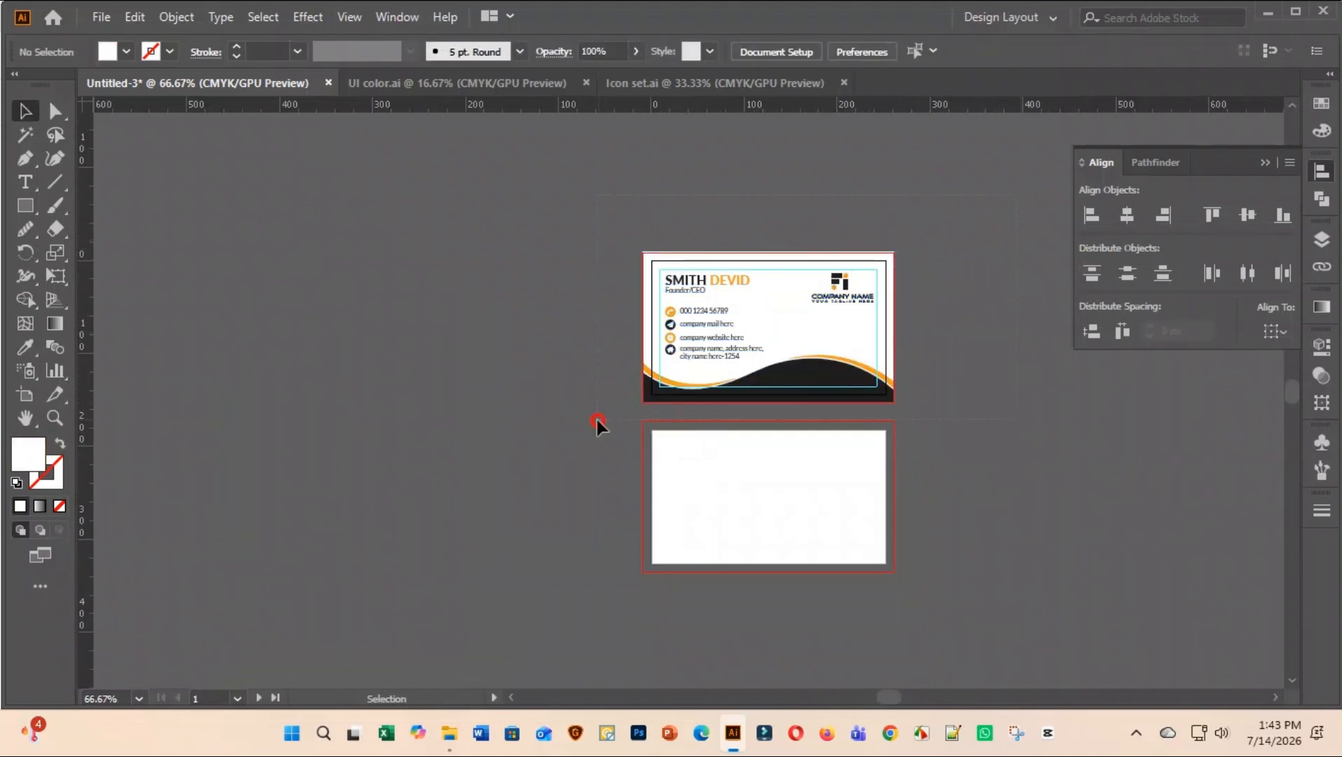
Duplicate the entire upper card design onto the lower artboard, matching its bleed edges
drag(597, 420, 817, 548)
click(1002, 520)
scroll(907, 410, up, 4)
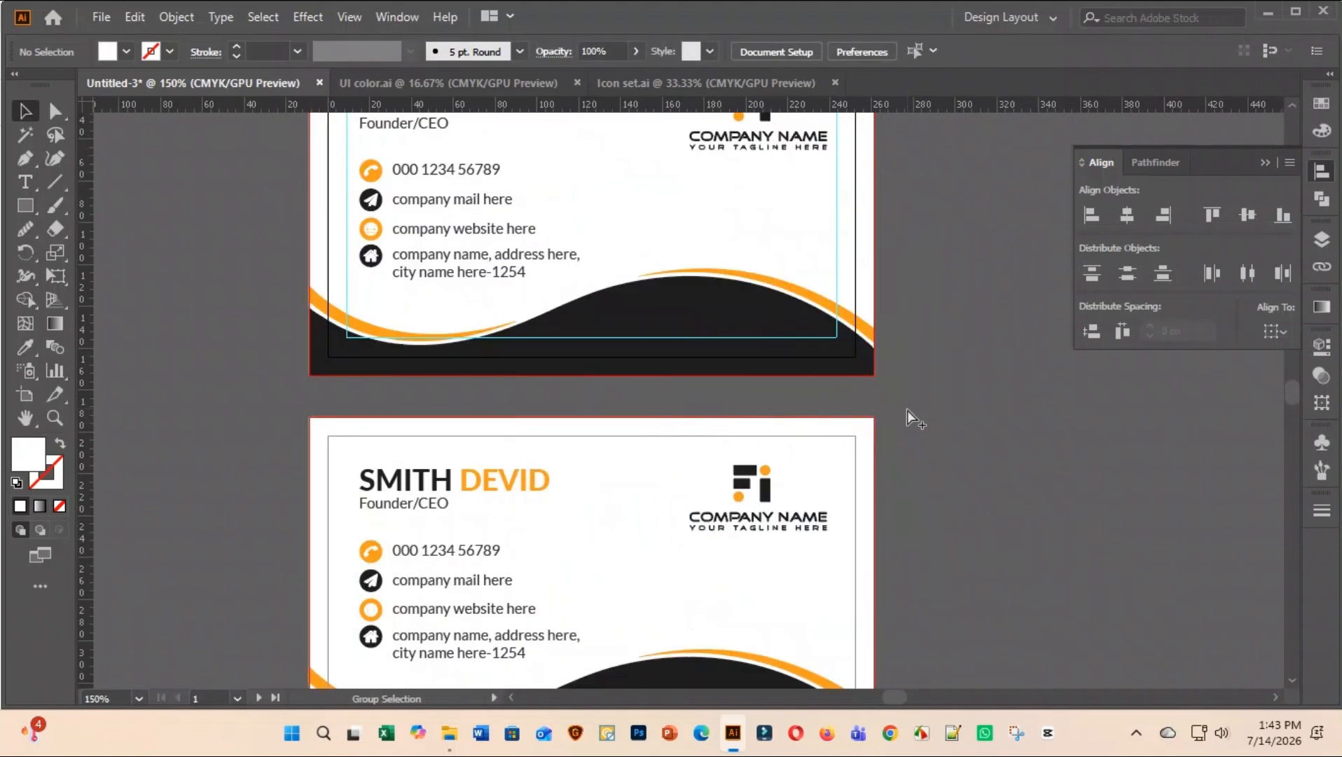
scroll(917, 405, down, 4)
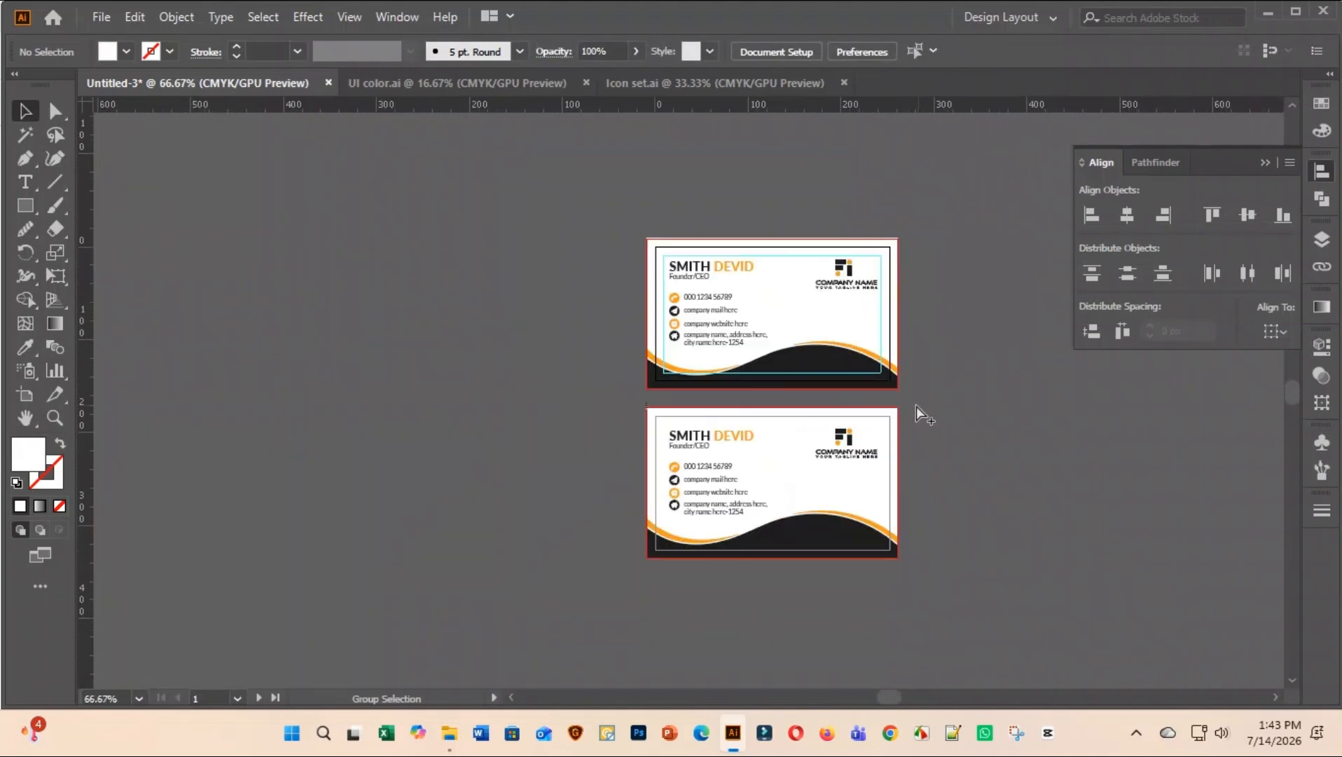
Lock the lower card's white background and wave shapes, and delete its name, job title and contact rows with icons
click(699, 479)
key(ctrl+shift+a)
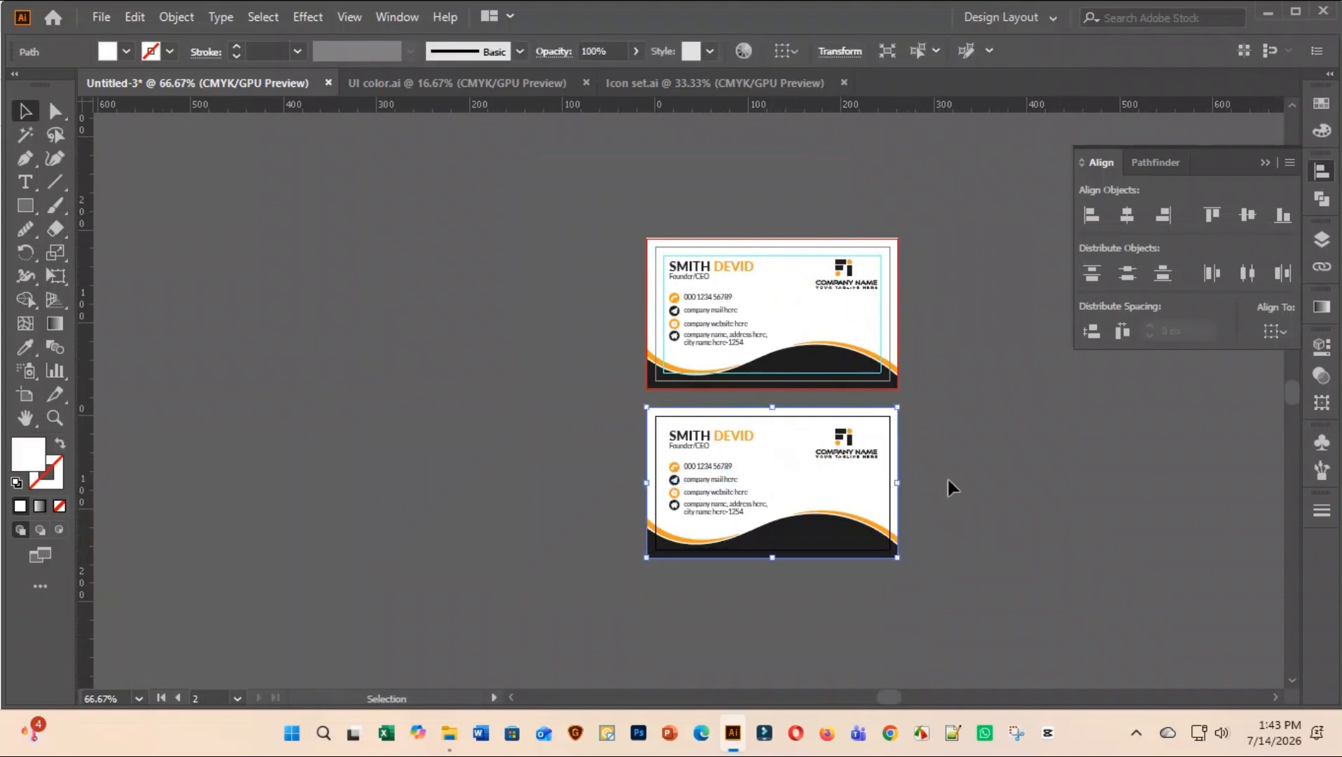
drag(976, 519, 849, 603)
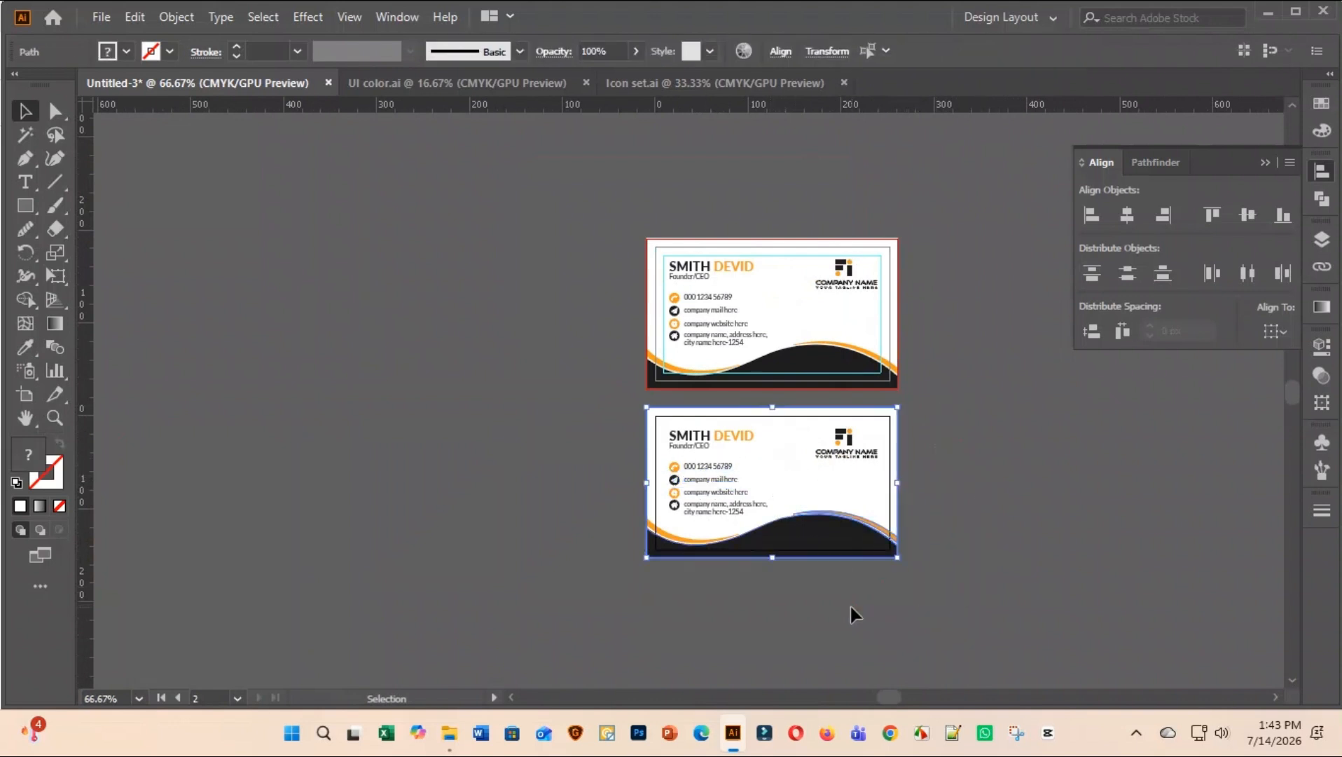
key(ctrl+shift+a)
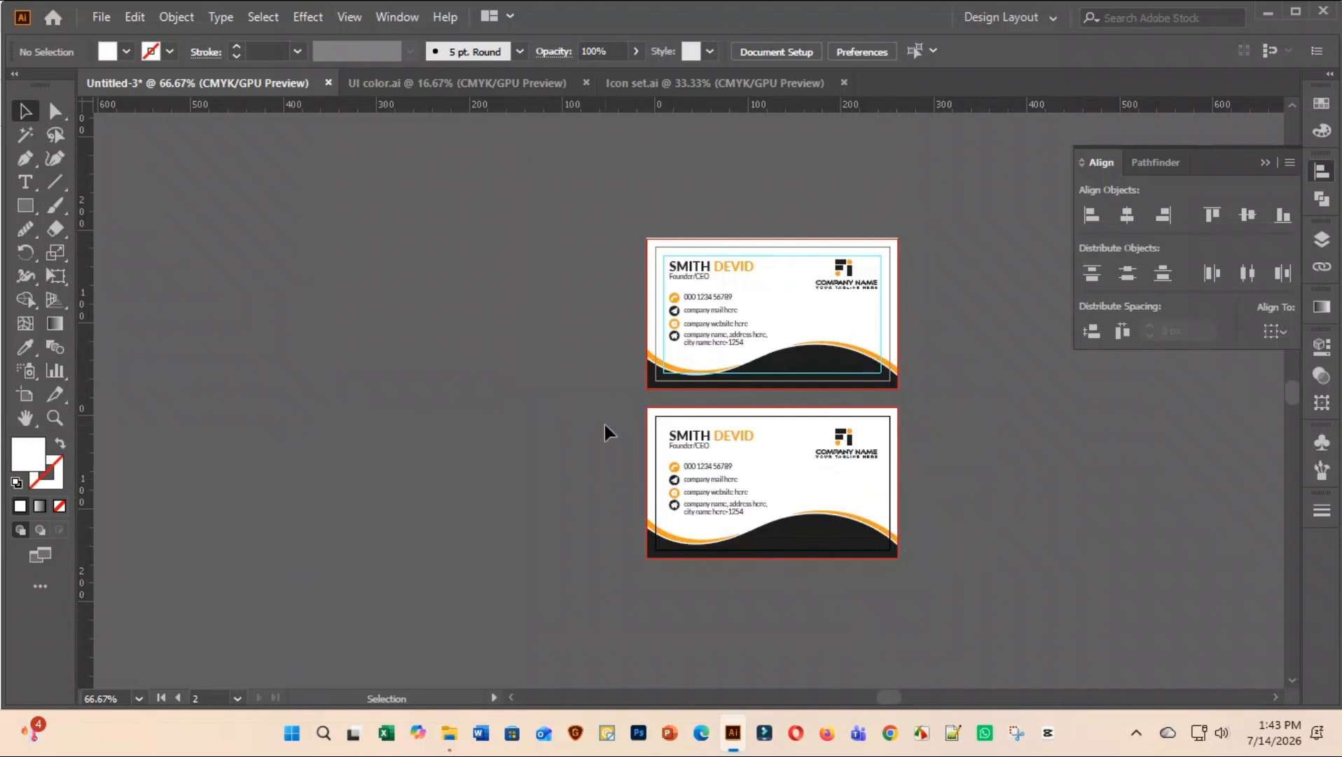
drag(605, 425, 733, 522)
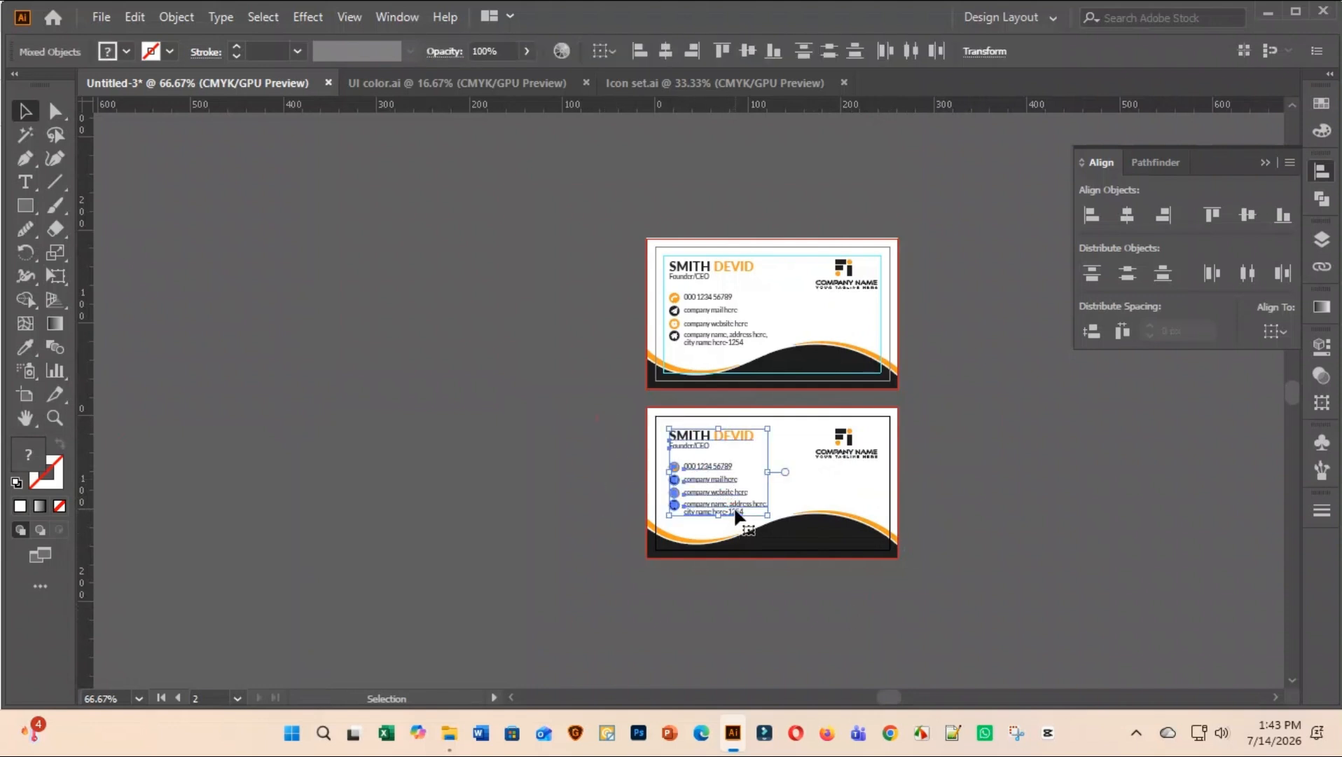
key(Delete)
Centre the lower card's logo horizontally and vertically on the artboard, using Align to Artboard
click(841, 445)
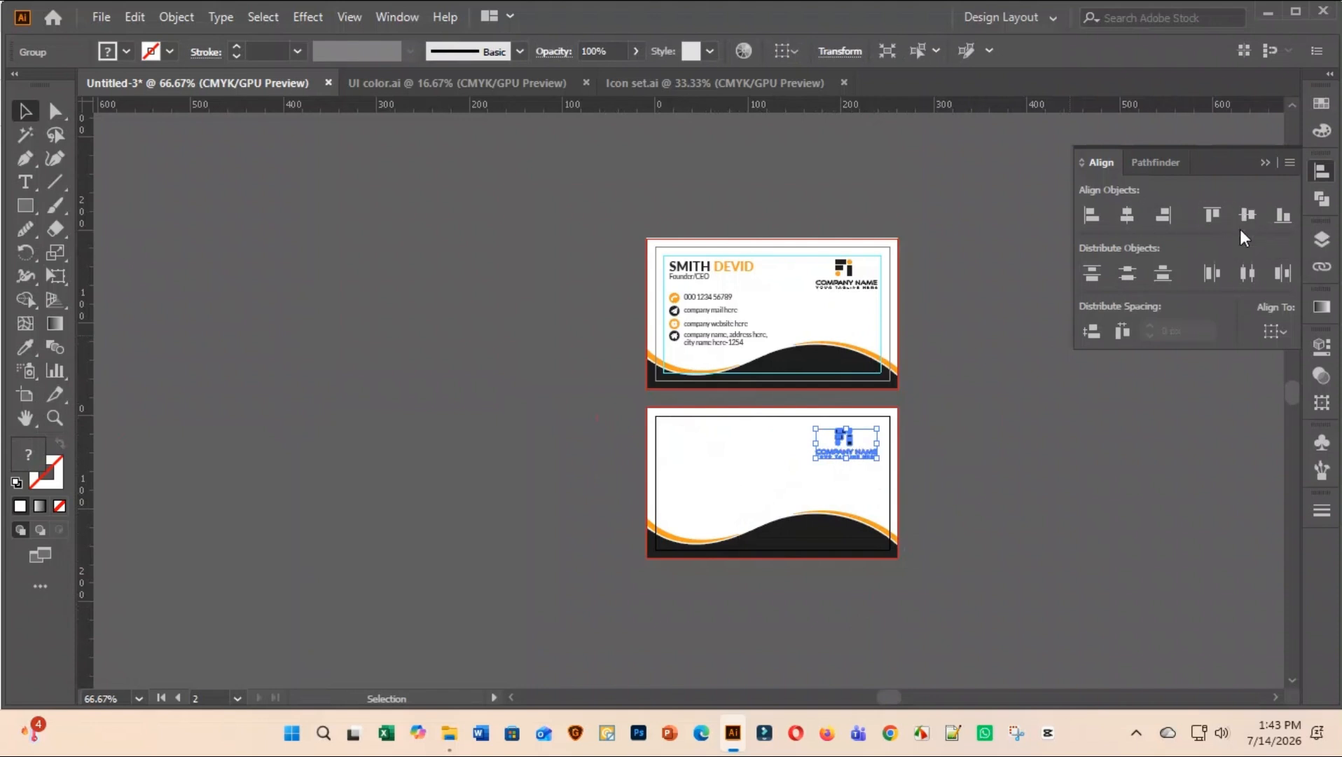
click(1271, 332)
click(1210, 387)
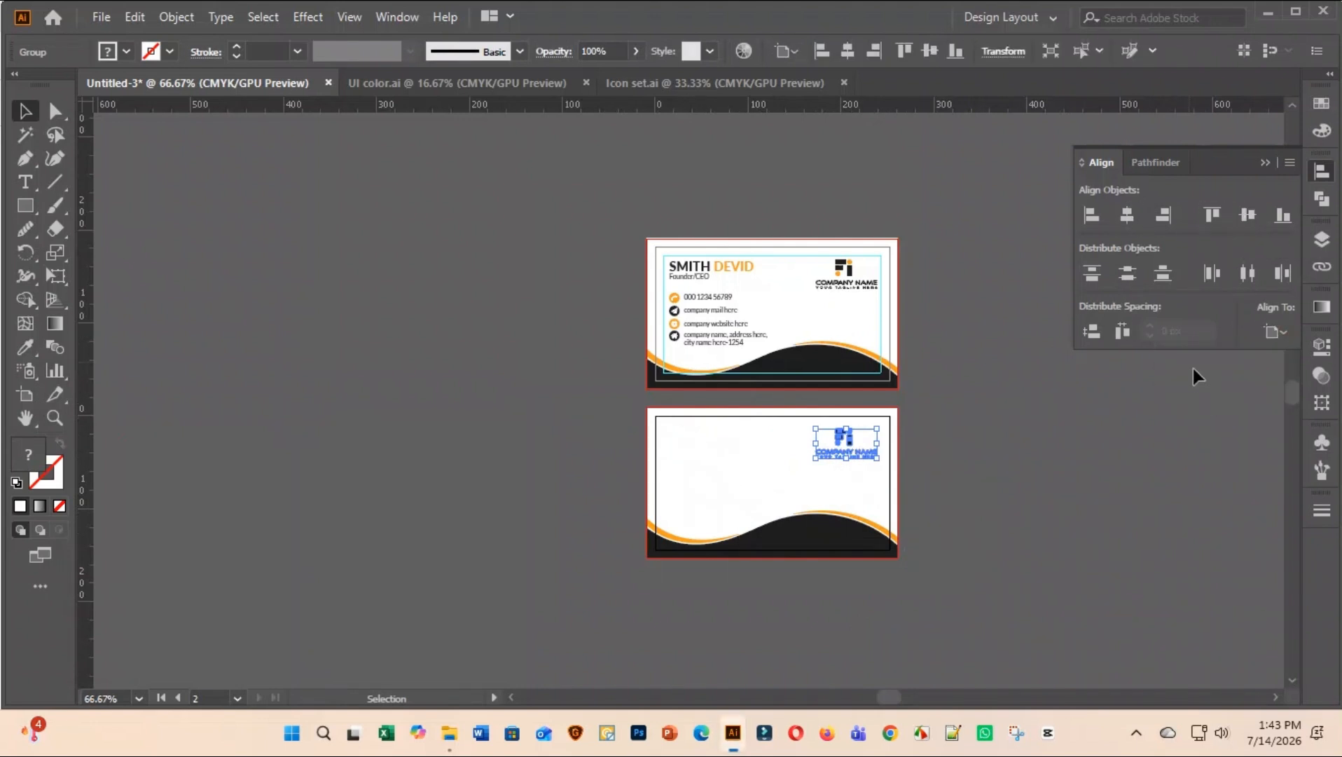
click(1126, 215)
click(1247, 214)
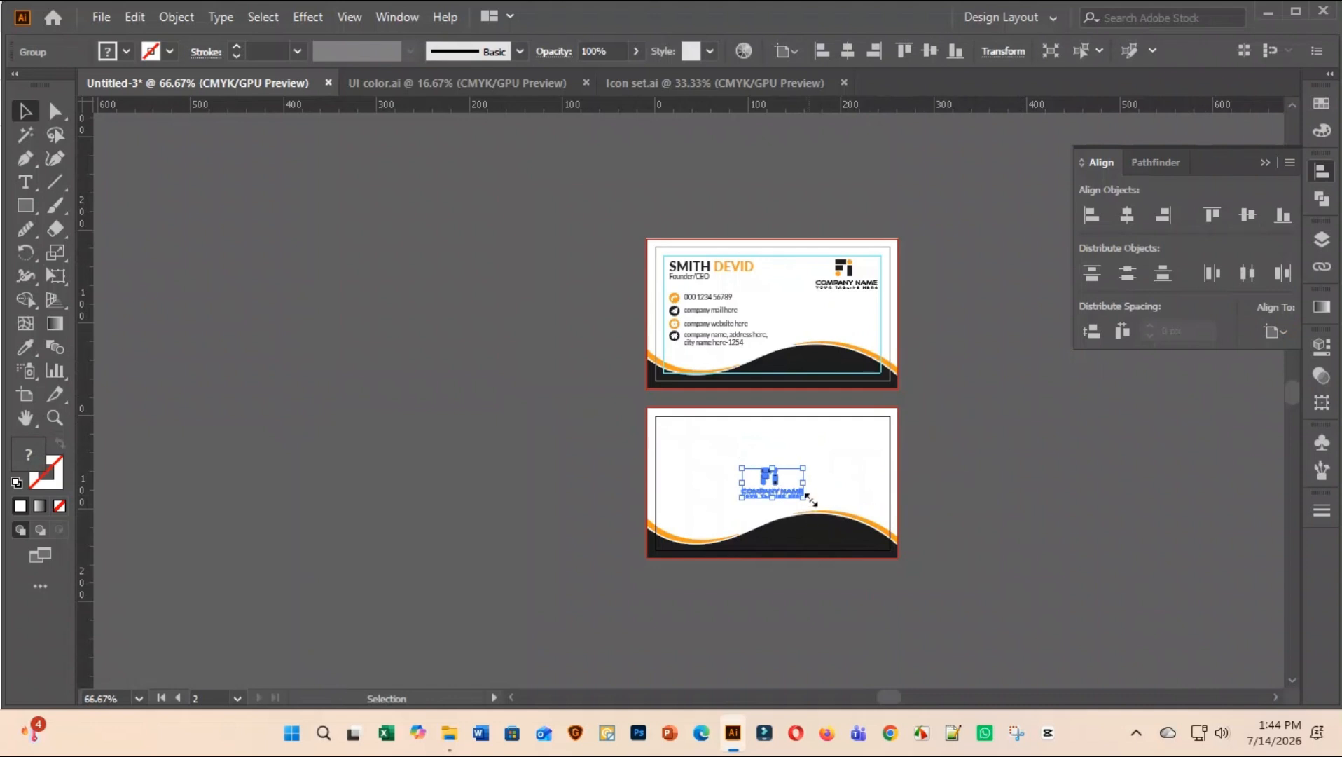
Enlarge the lower card's logo to about 120 px wide, place it above the wave and re-centre it horizontally on the artboard
mouse_move(804, 468)
mouse_down()
mouse_move(859, 420)
mouse_move(841, 449)
mouse_move(783, 477)
mouse_move(779, 459)
mouse_move(840, 440)
mouse_move(783, 456)
mouse_up()
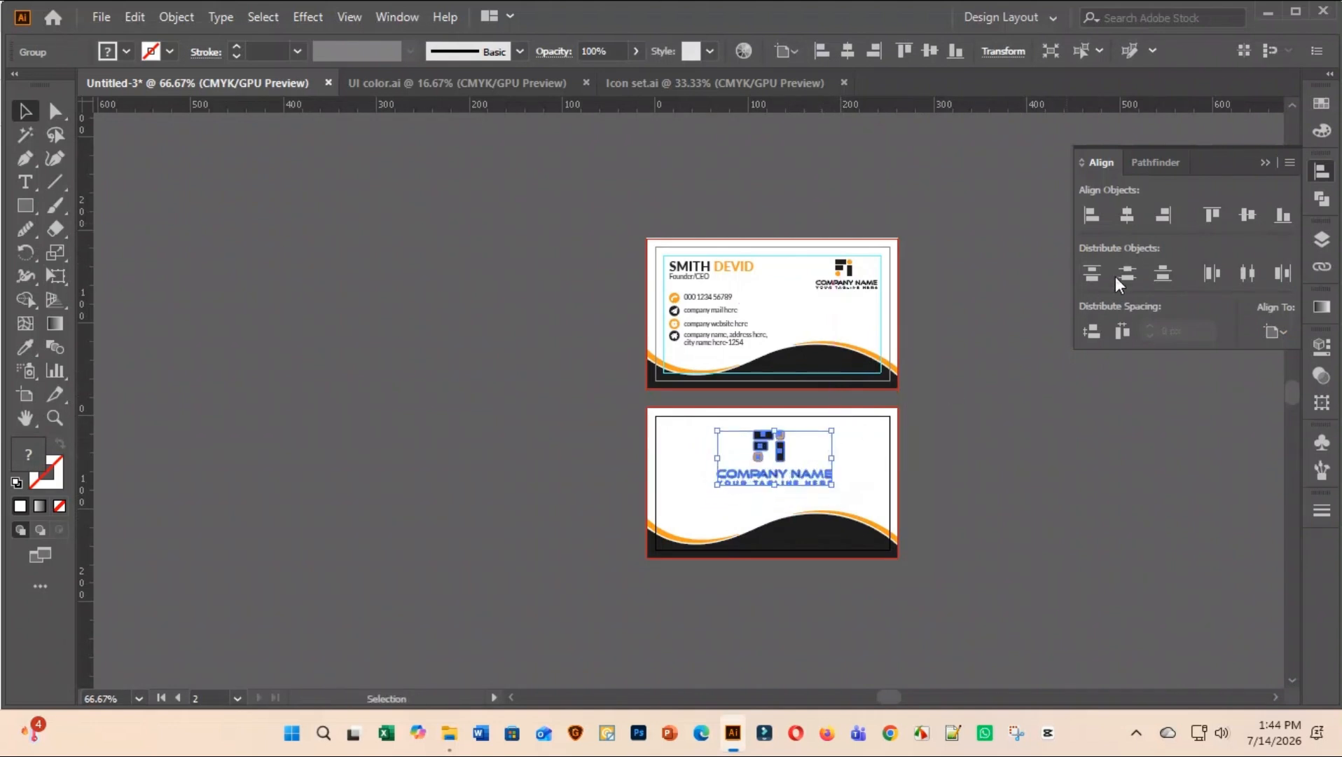
click(1133, 217)
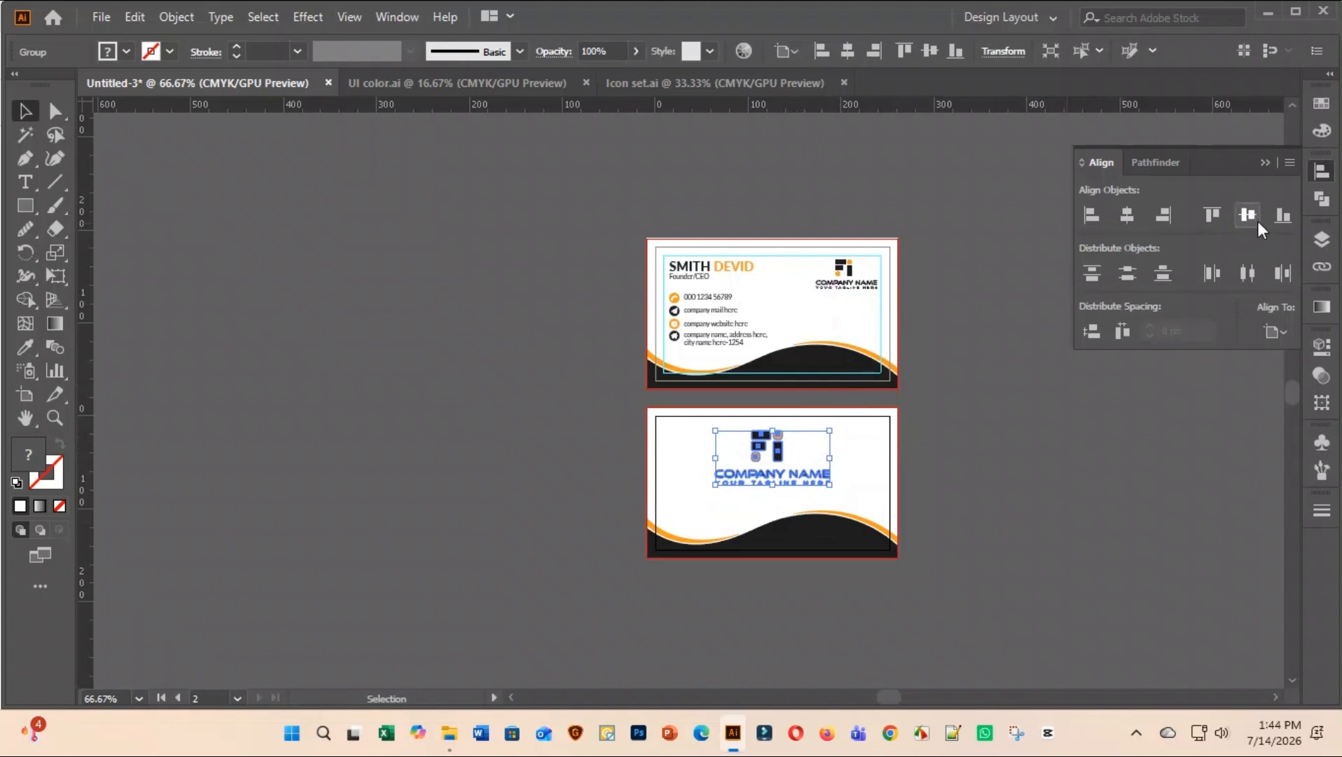
click(1029, 408)
Fully round the corners of the two orange squares in the lower card's logo, turning them into circles
scroll(792, 451, up, 5)
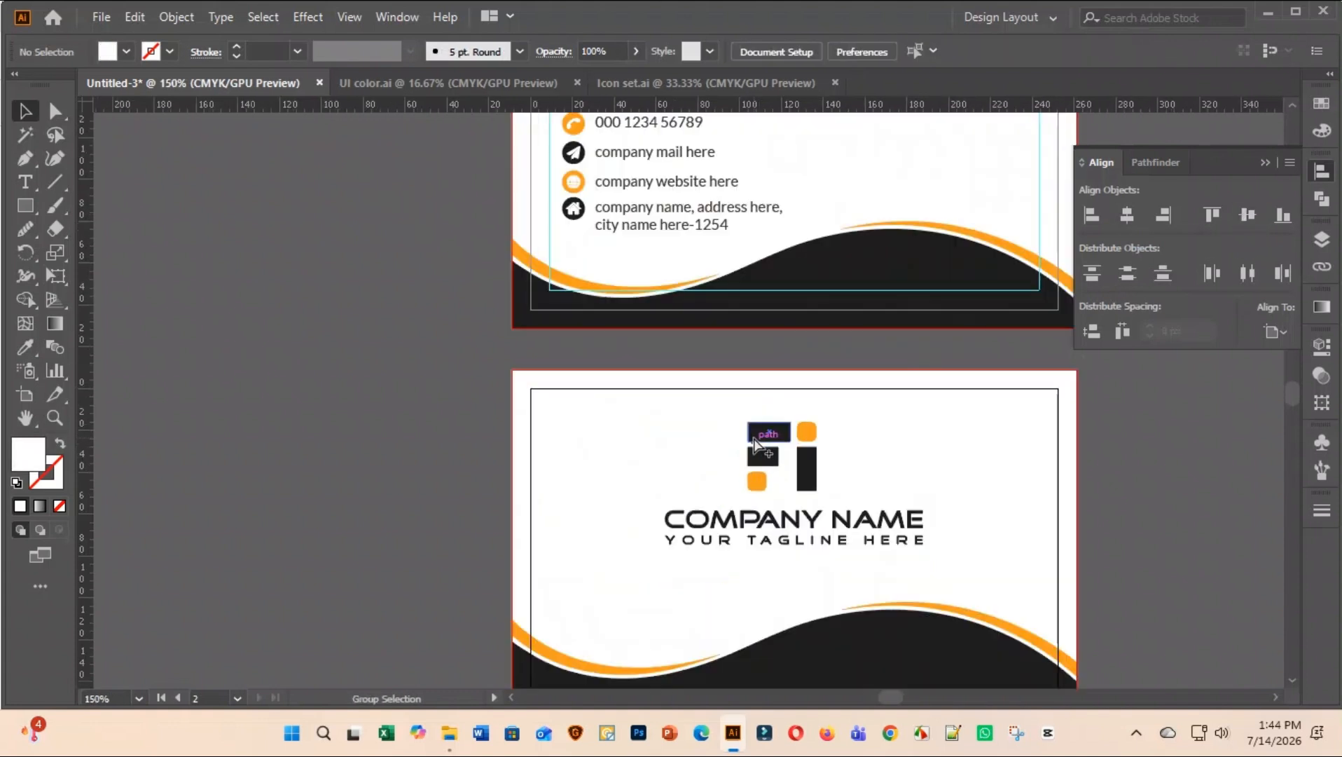
key(a)
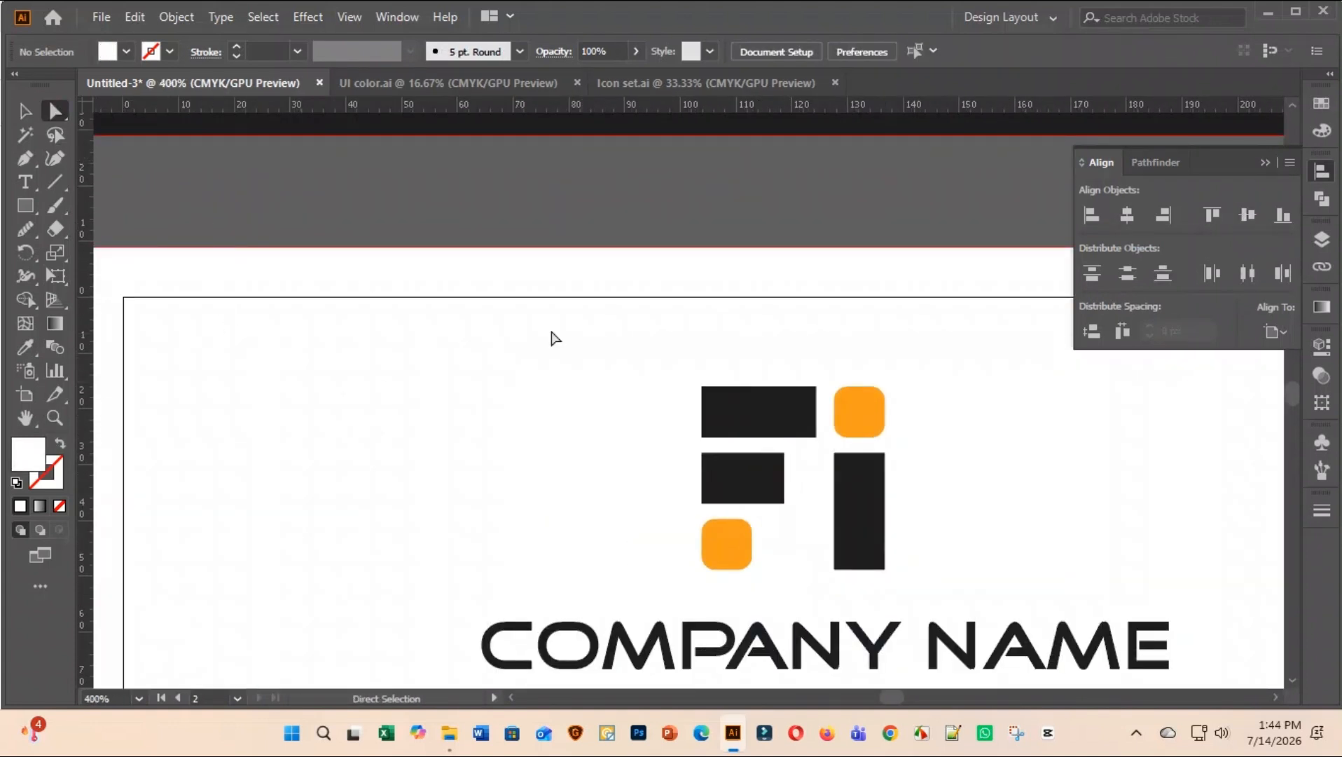
click(853, 408)
drag(869, 407, 805, 503)
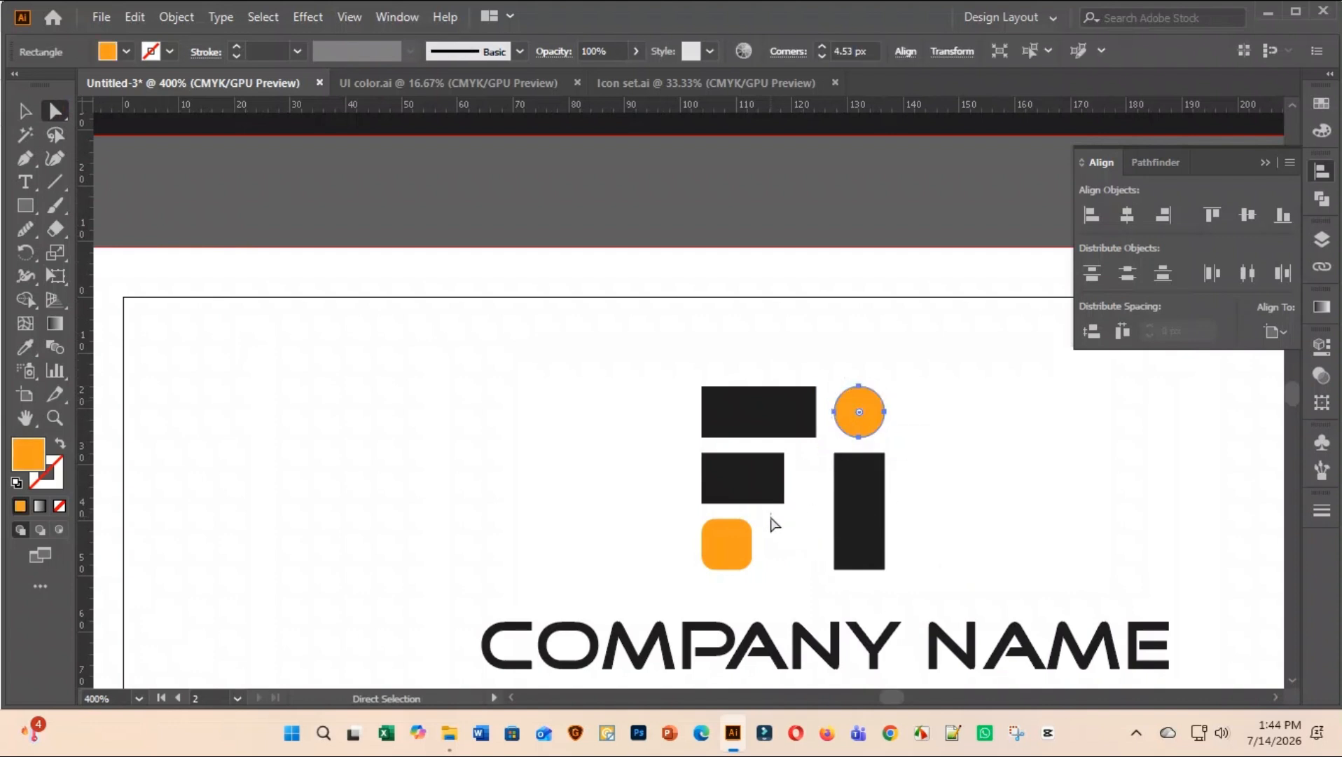
click(733, 540)
drag(733, 540, 659, 609)
key(ctrl+minus)
key(ctrl+minus)
key(ctrl+minus)
key(ctrl+minus)
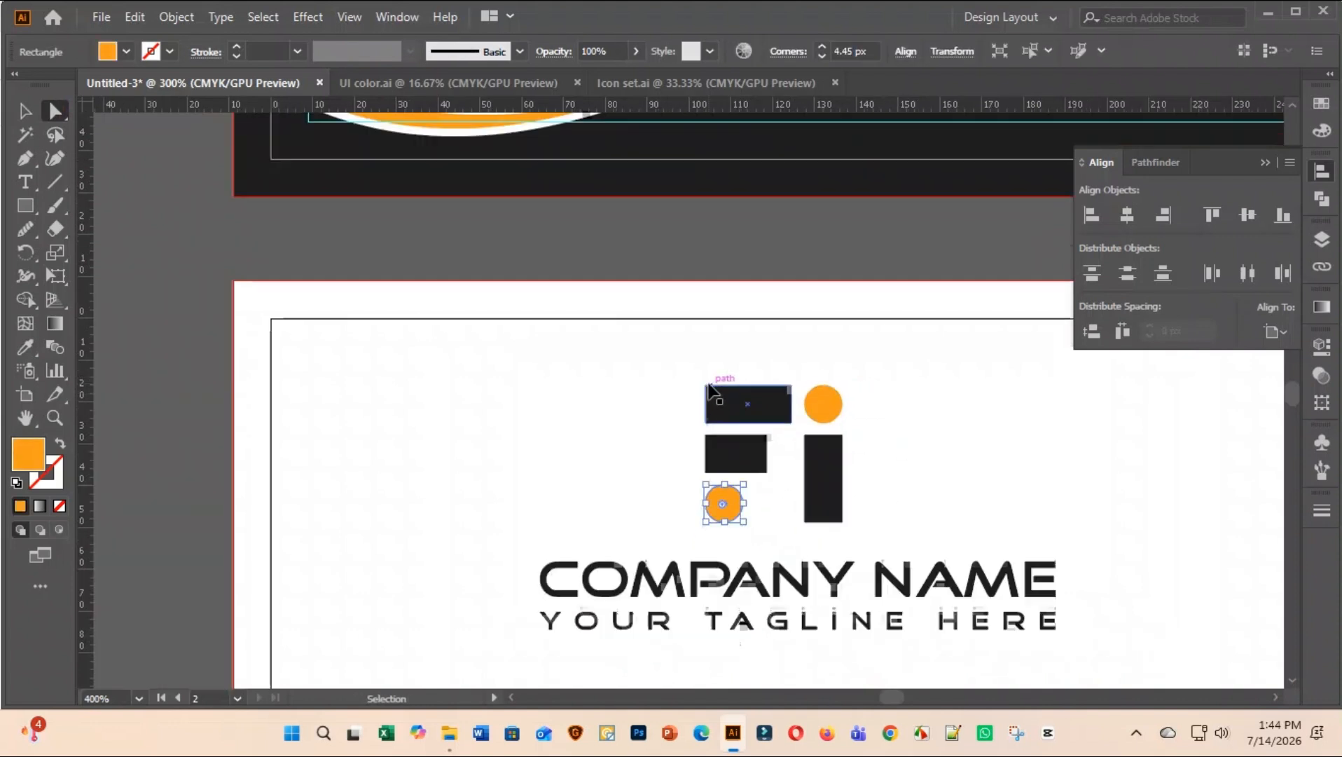
click(26, 112)
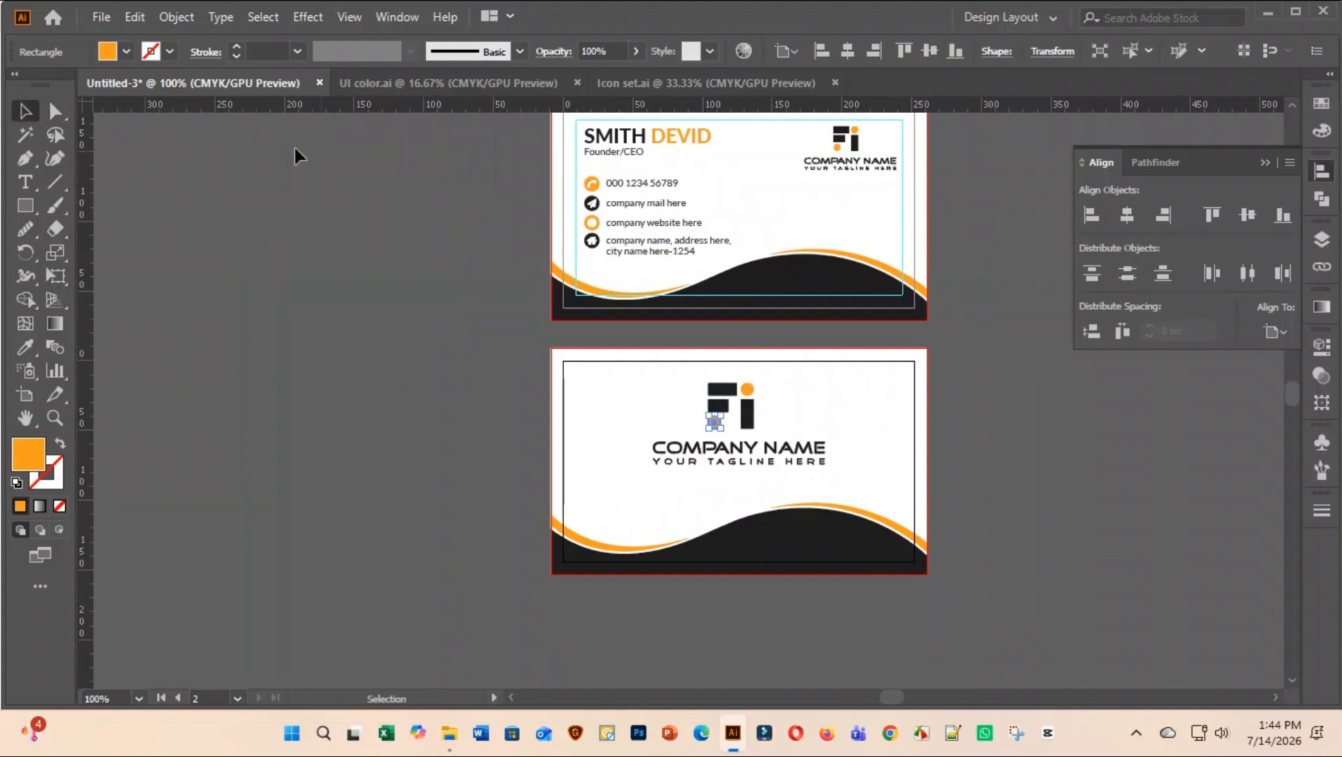
click(296, 149)
Scale the lower card's logo down to about 113 px wide and place it above the wave
click(745, 418)
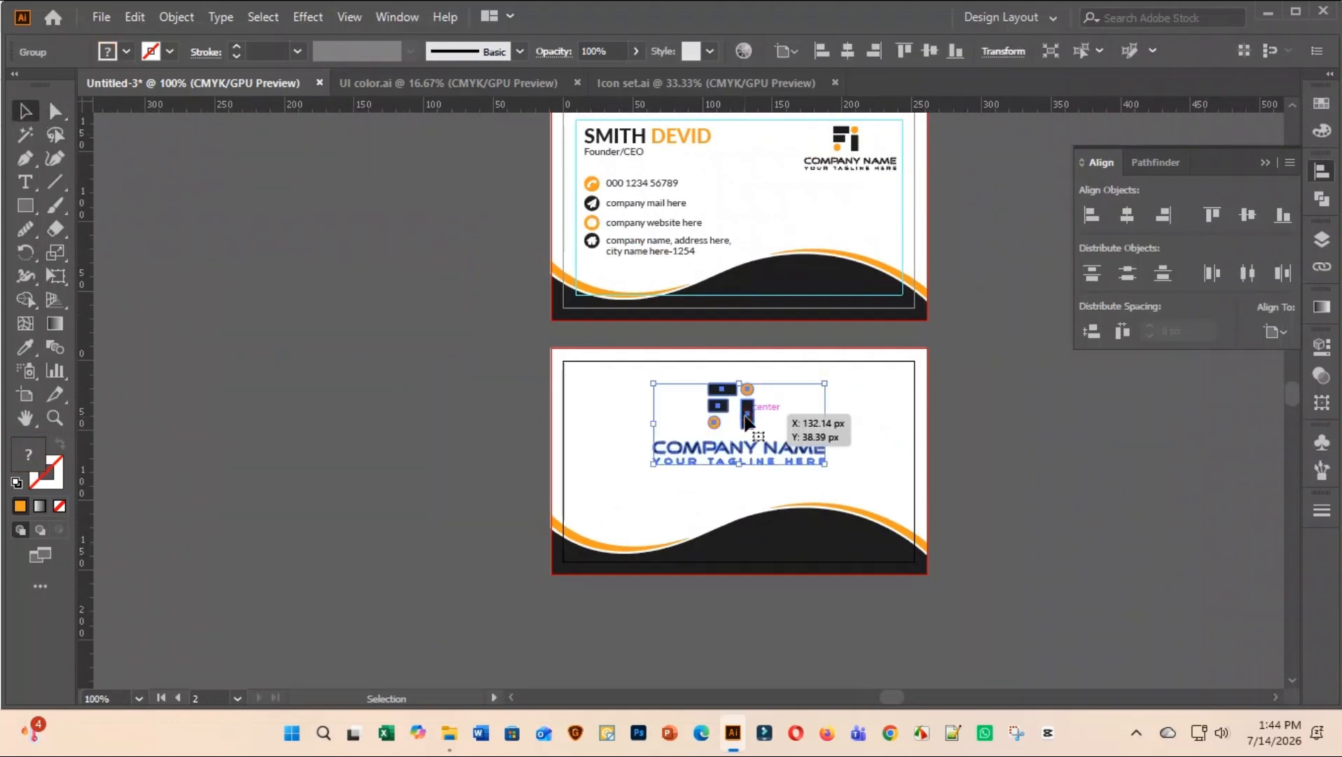
drag(745, 415, 744, 418)
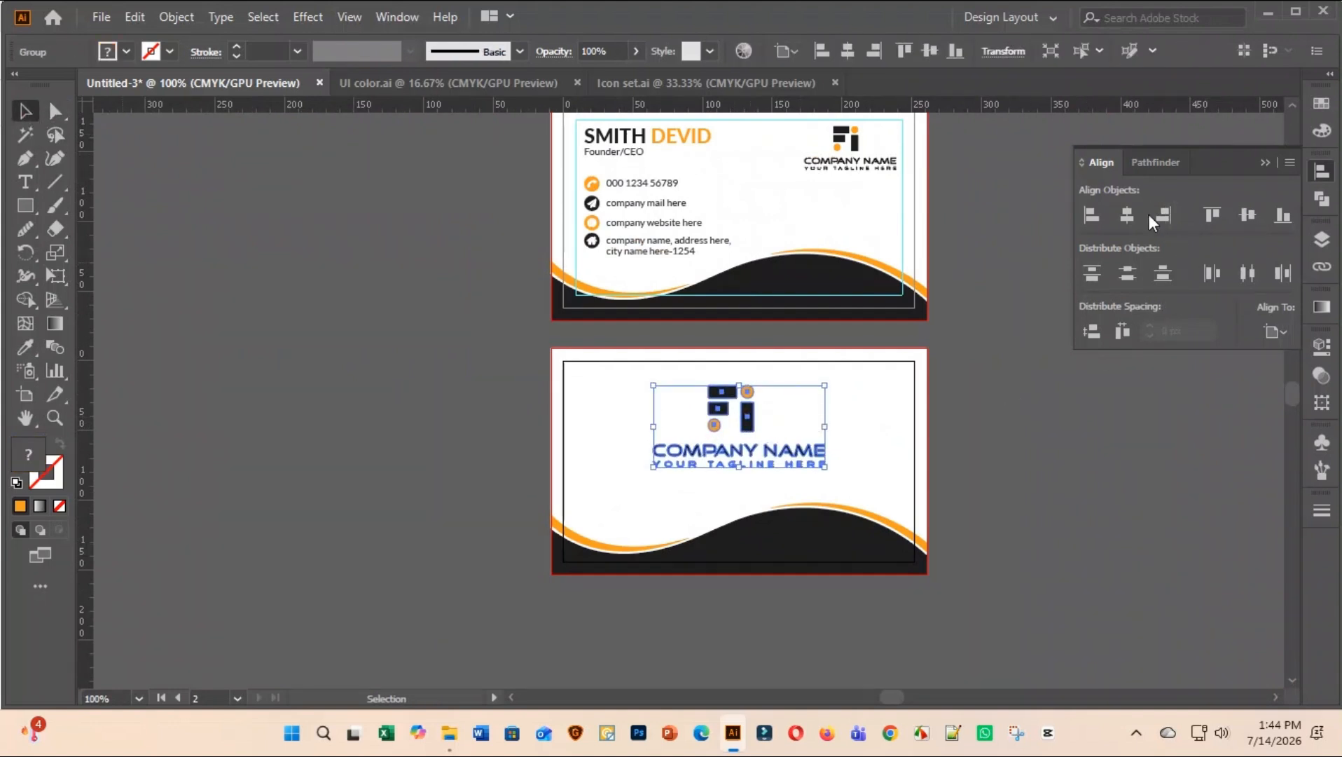
click(1250, 213)
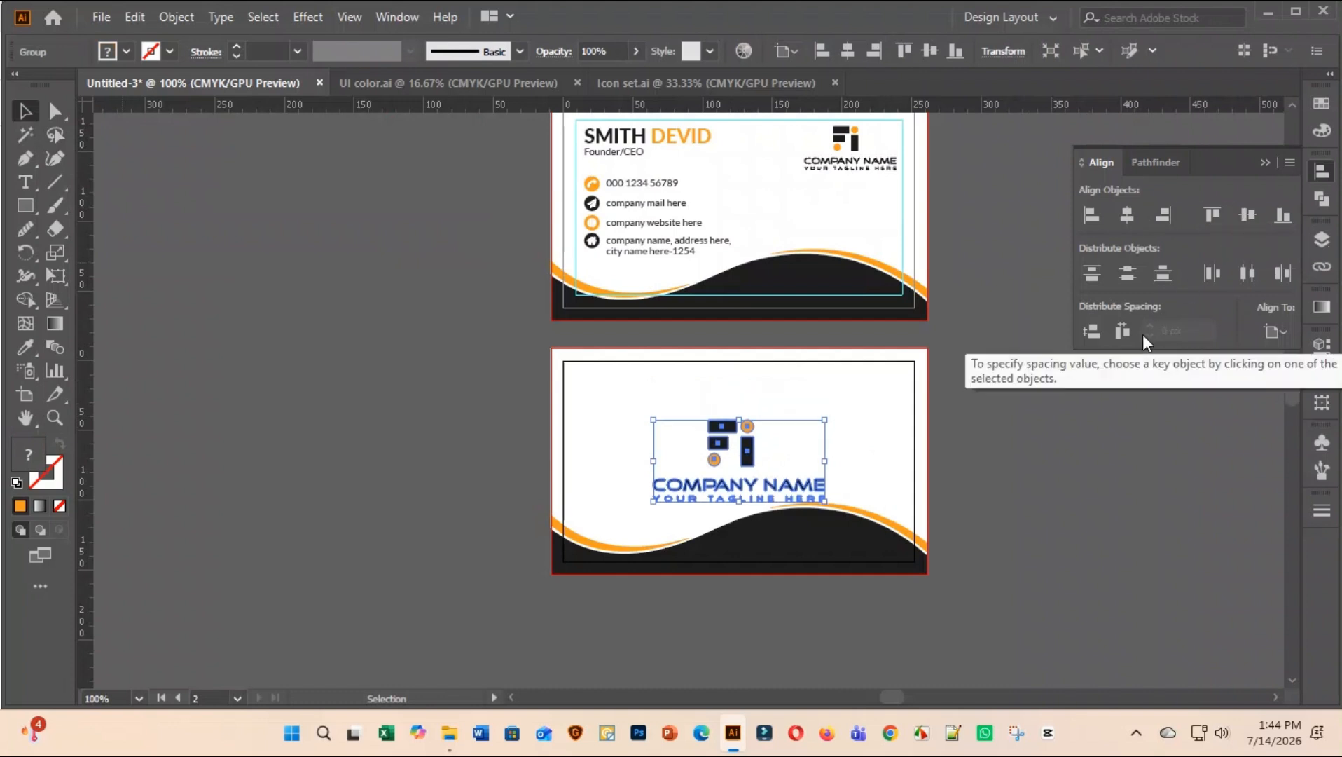
drag(824, 420, 818, 424)
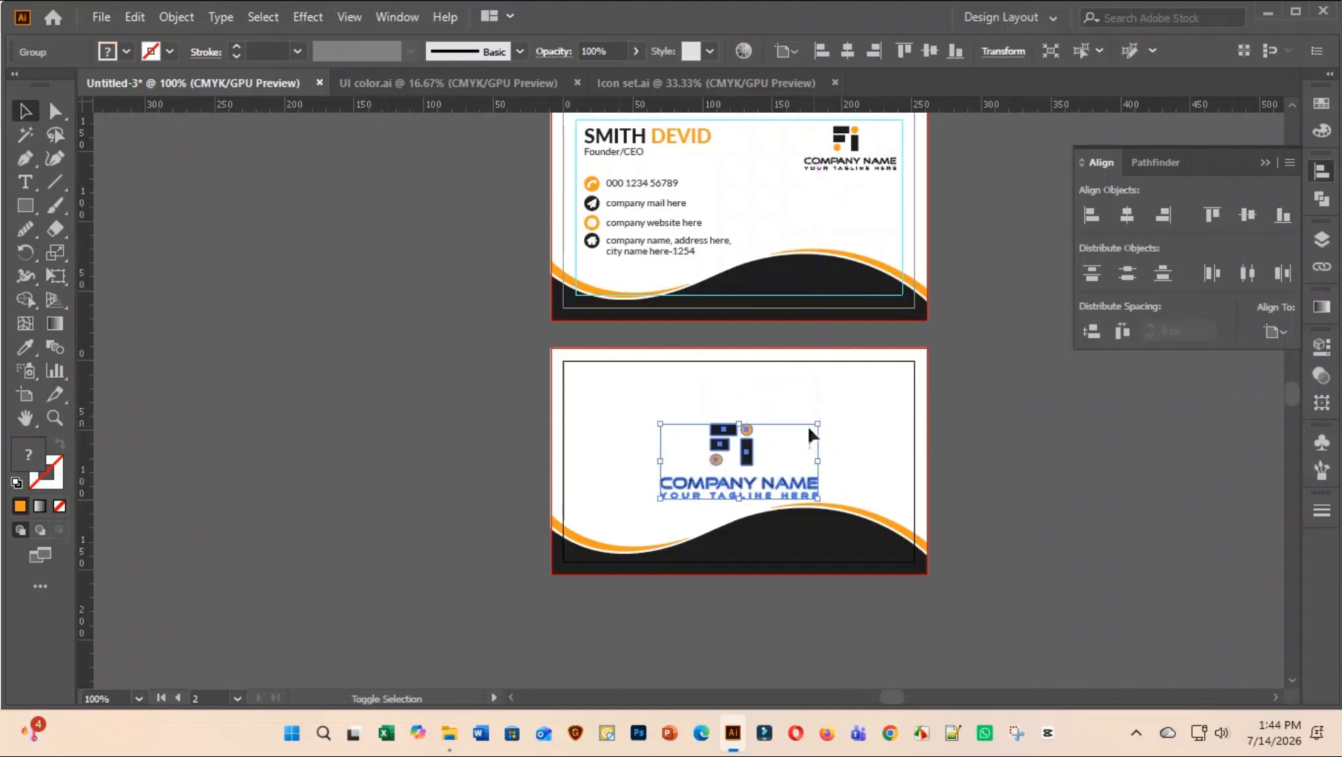
drag(747, 452, 747, 429)
click(1241, 450)
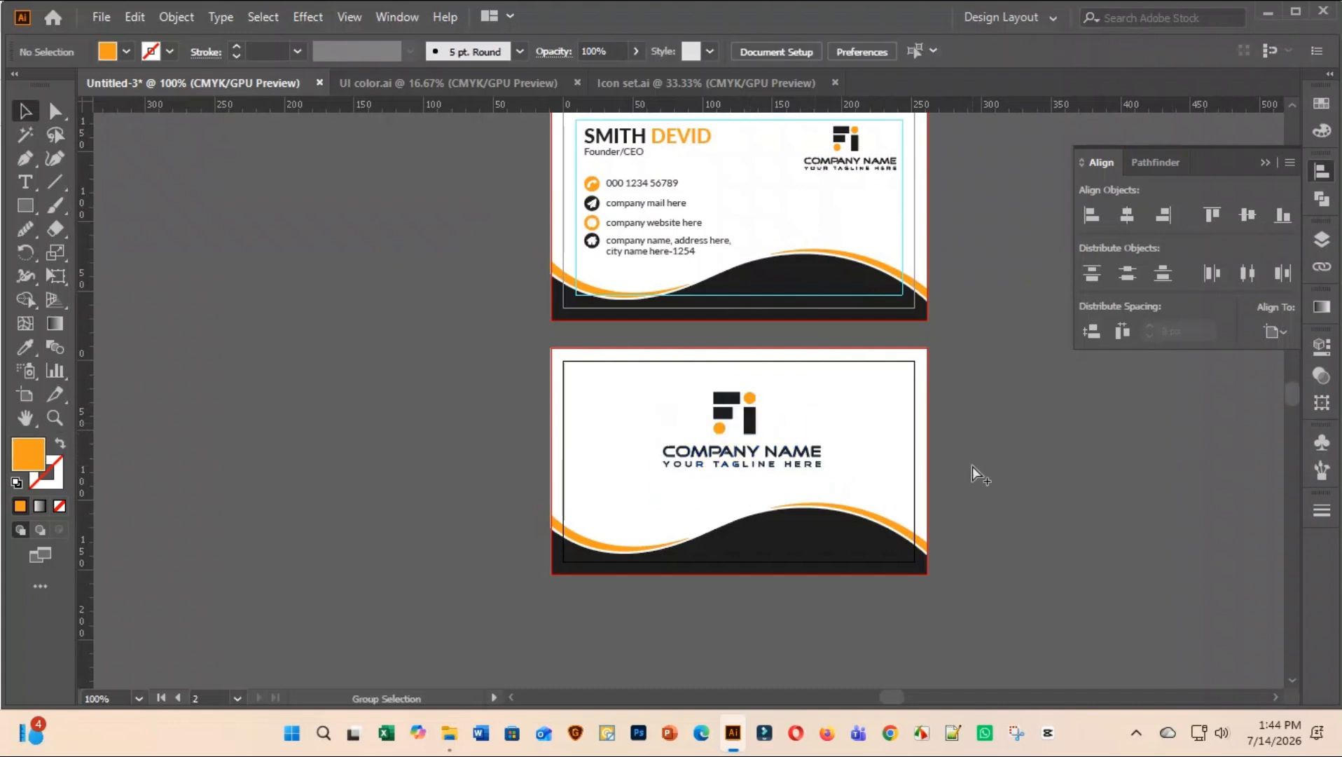
Re-centre the lower card's logo horizontally on the artboard
scroll(971, 468, up, 2)
click(687, 450)
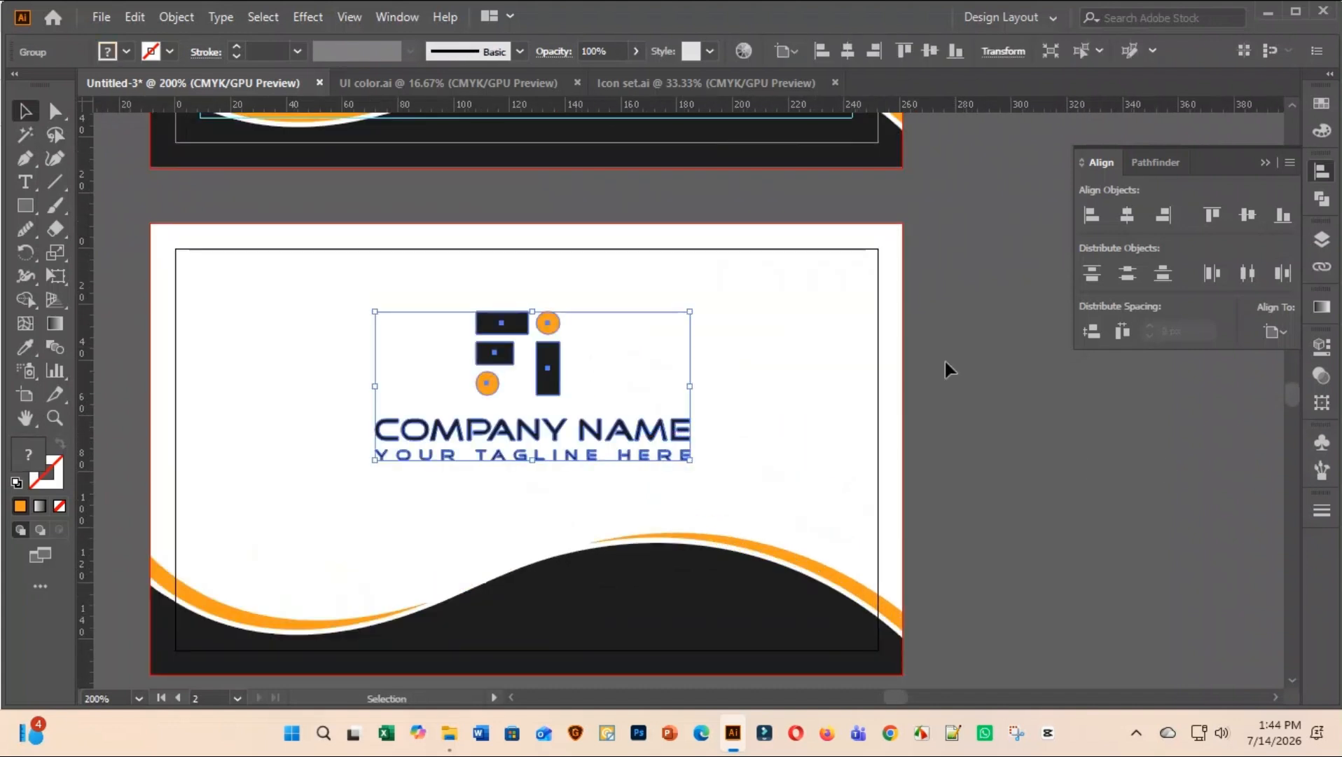
click(1125, 215)
click(1144, 443)
scroll(1143, 449, down, 3)
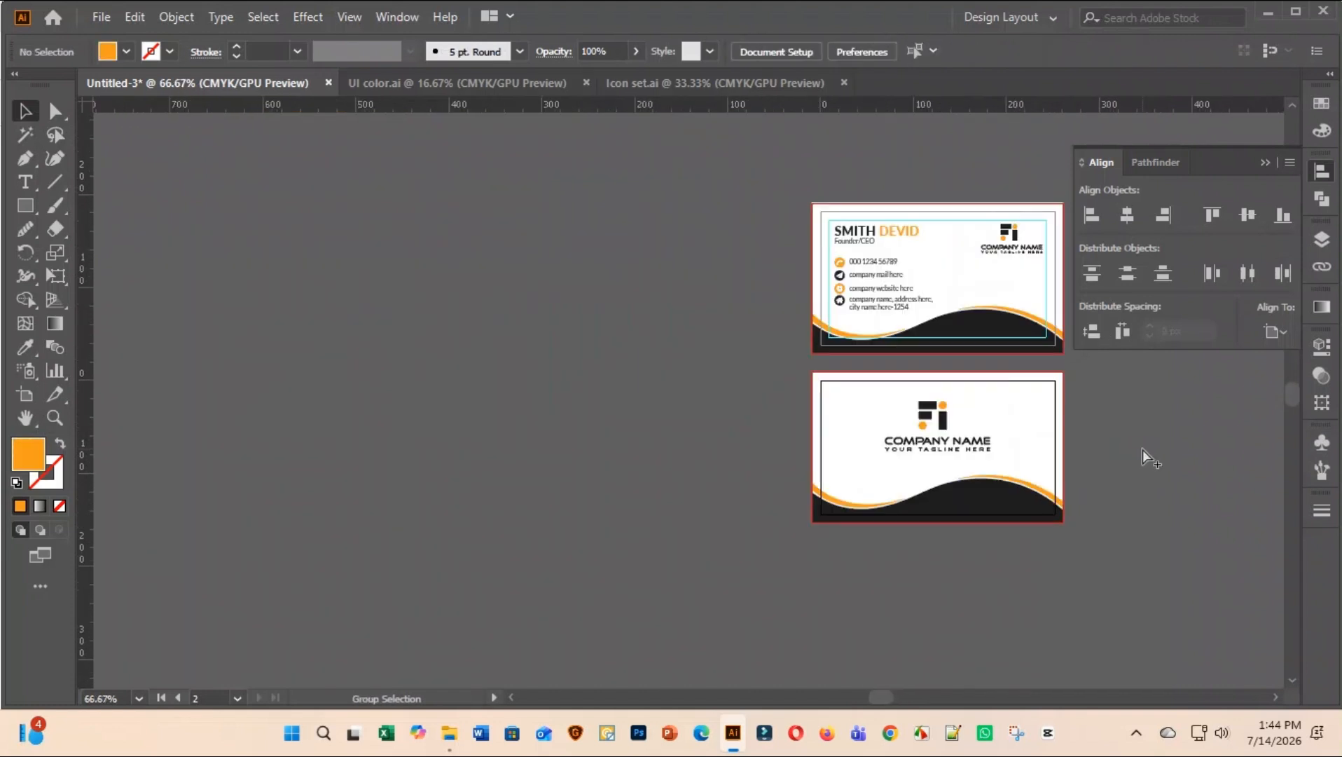
Preview both cards cropped to their artboards in Trim View, and return to the normal preview
scroll(1144, 452, down, 1)
drag(1154, 452, 814, 455)
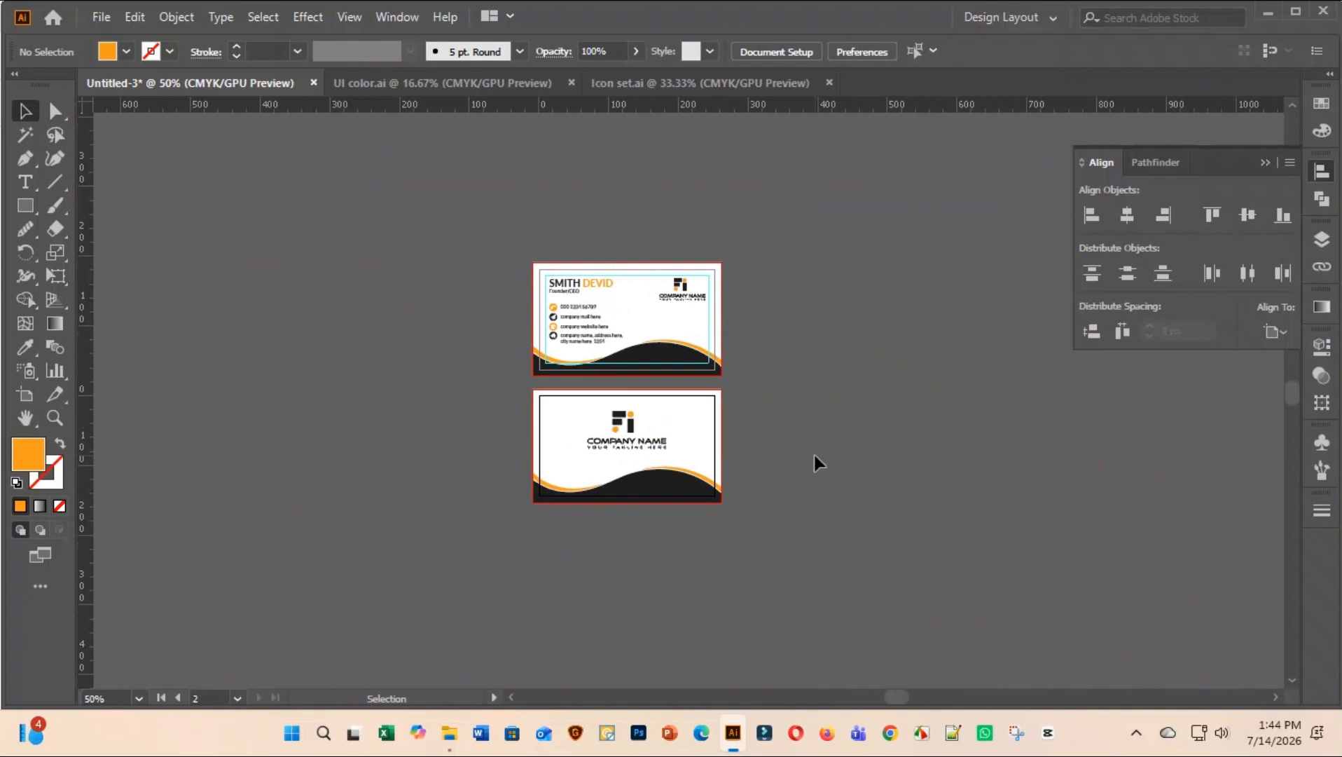
click(184, 20)
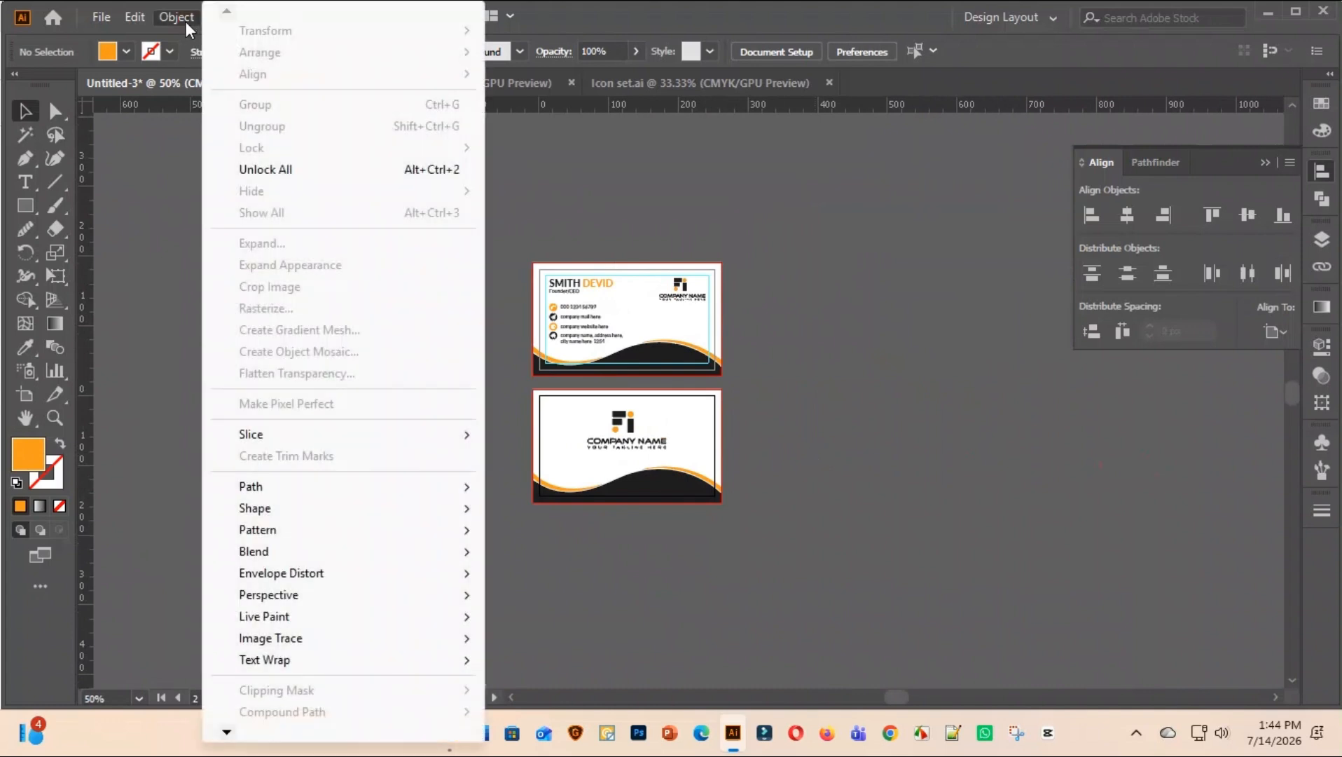
click(706, 151)
click(348, 15)
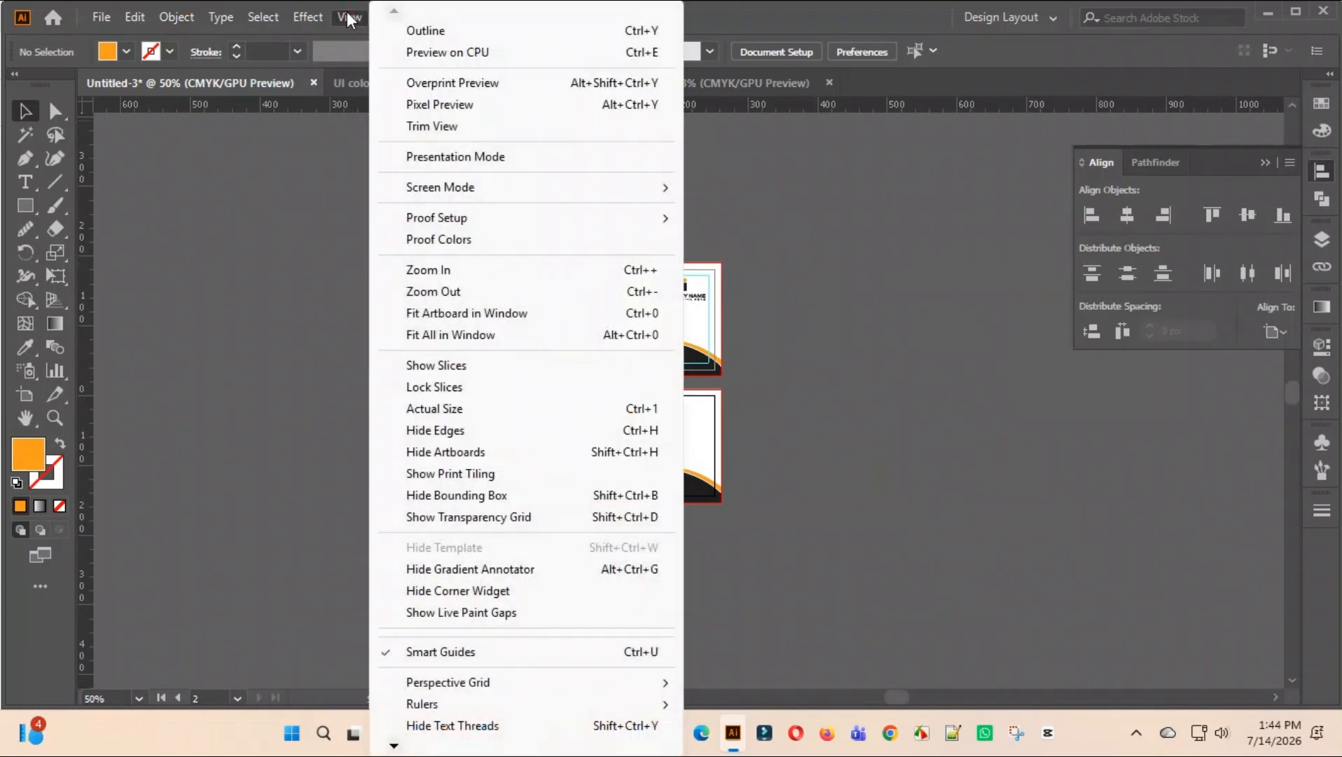
click(432, 126)
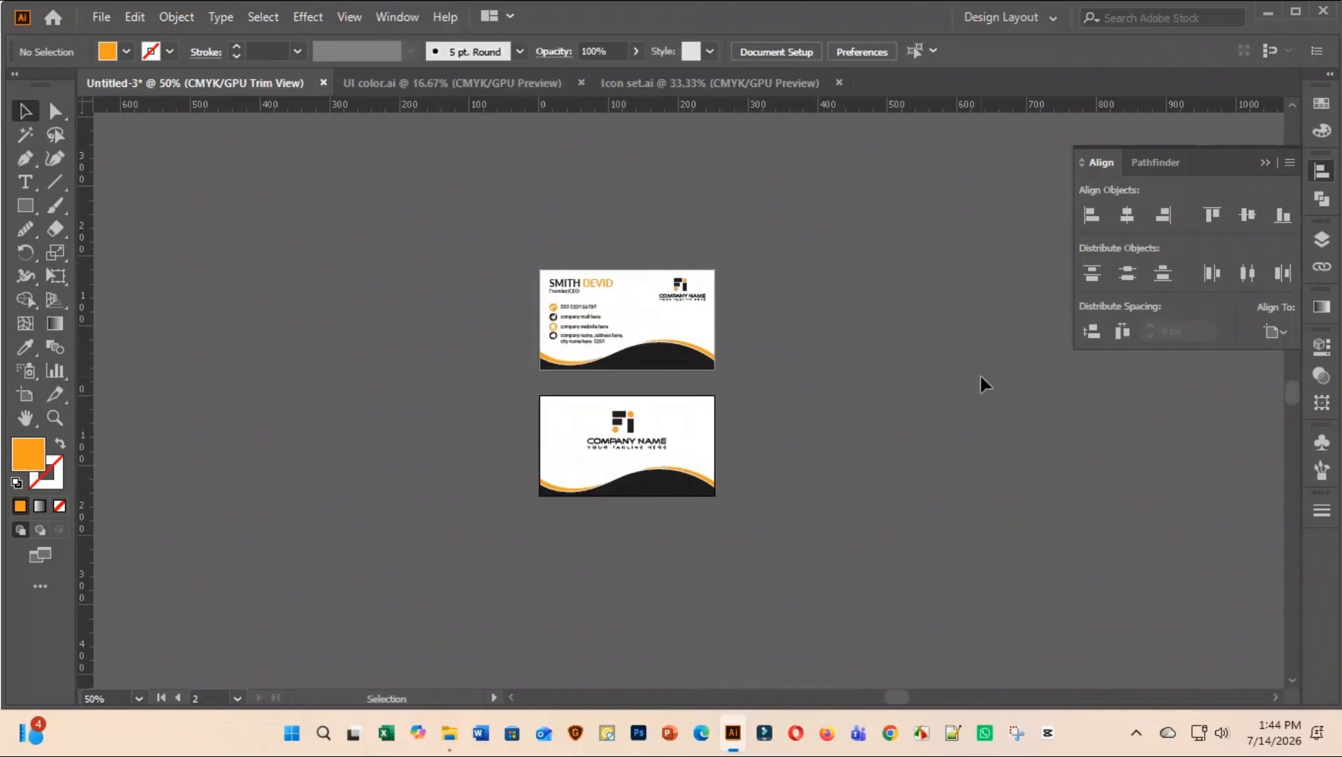
alt+scroll(698, 374, up, 6)
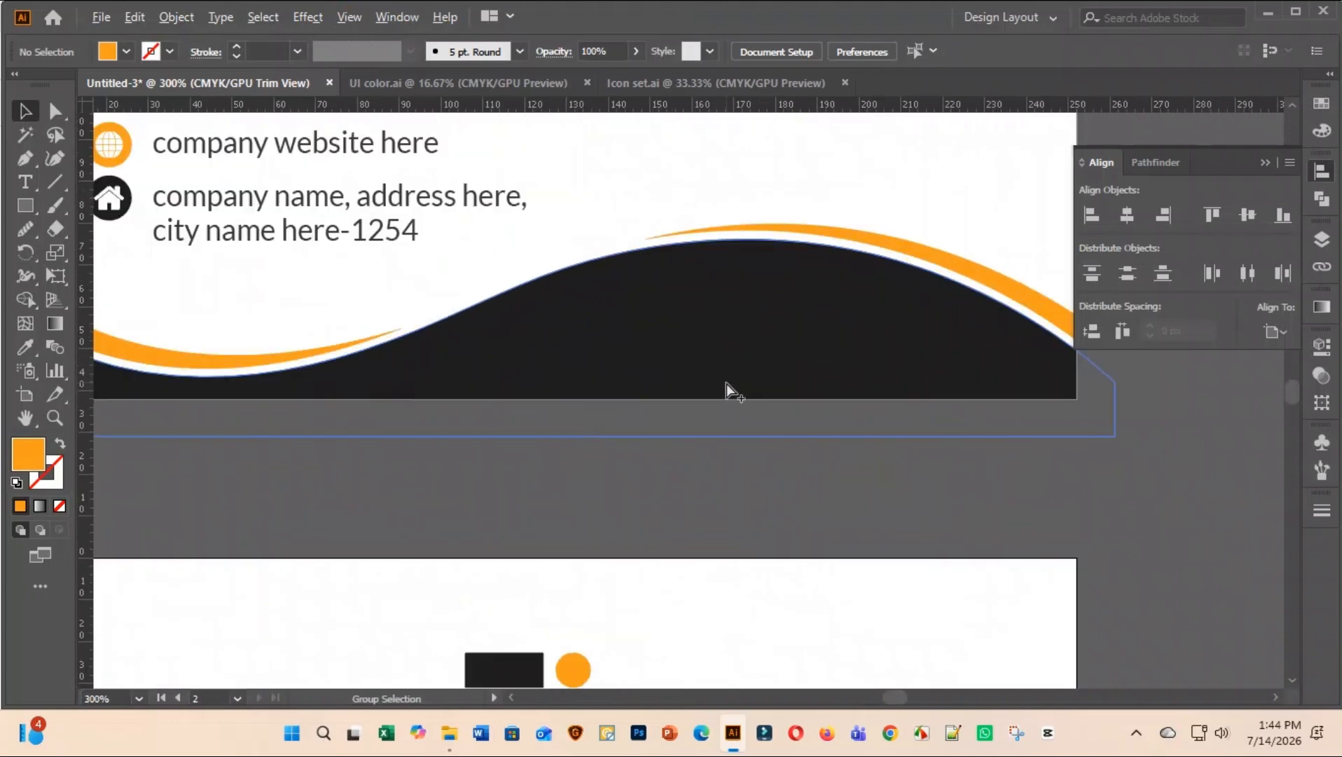
alt+scroll(723, 385, down, 4)
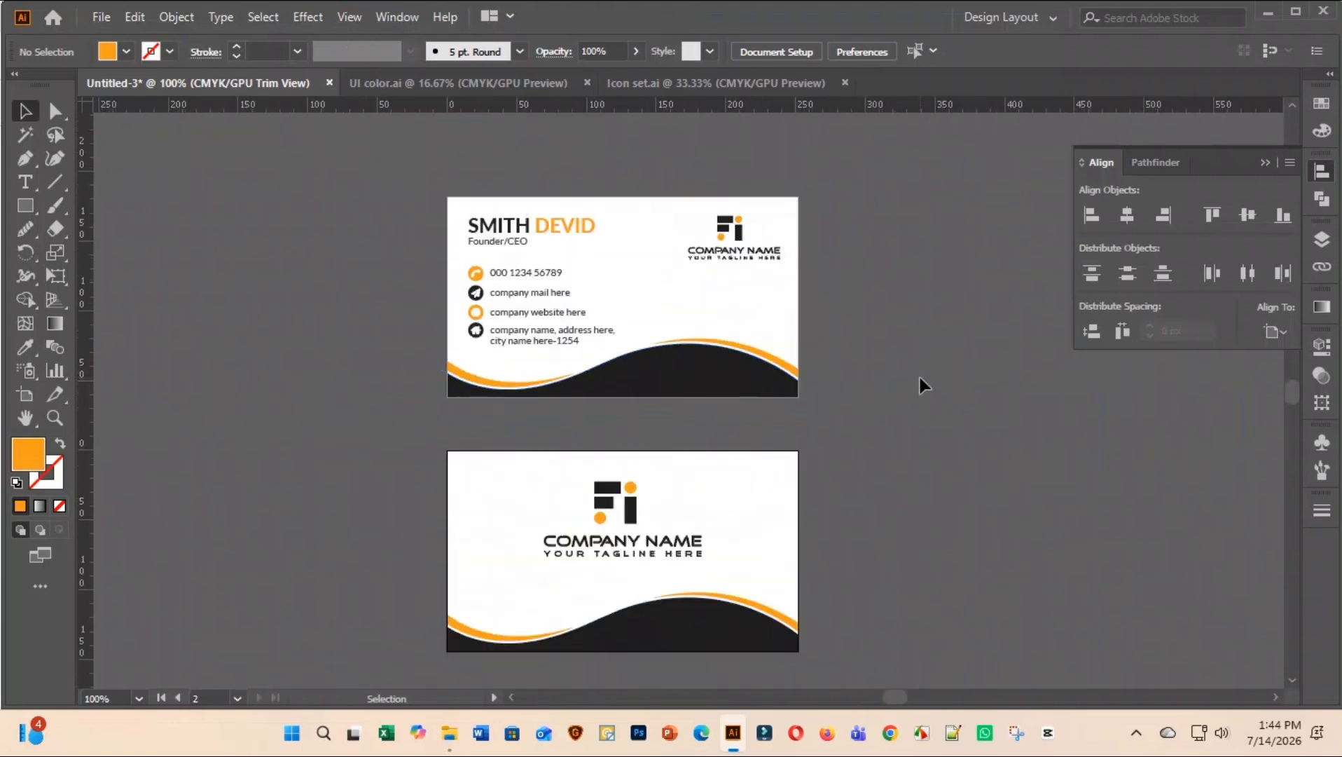
scroll(920, 375, down, 1)
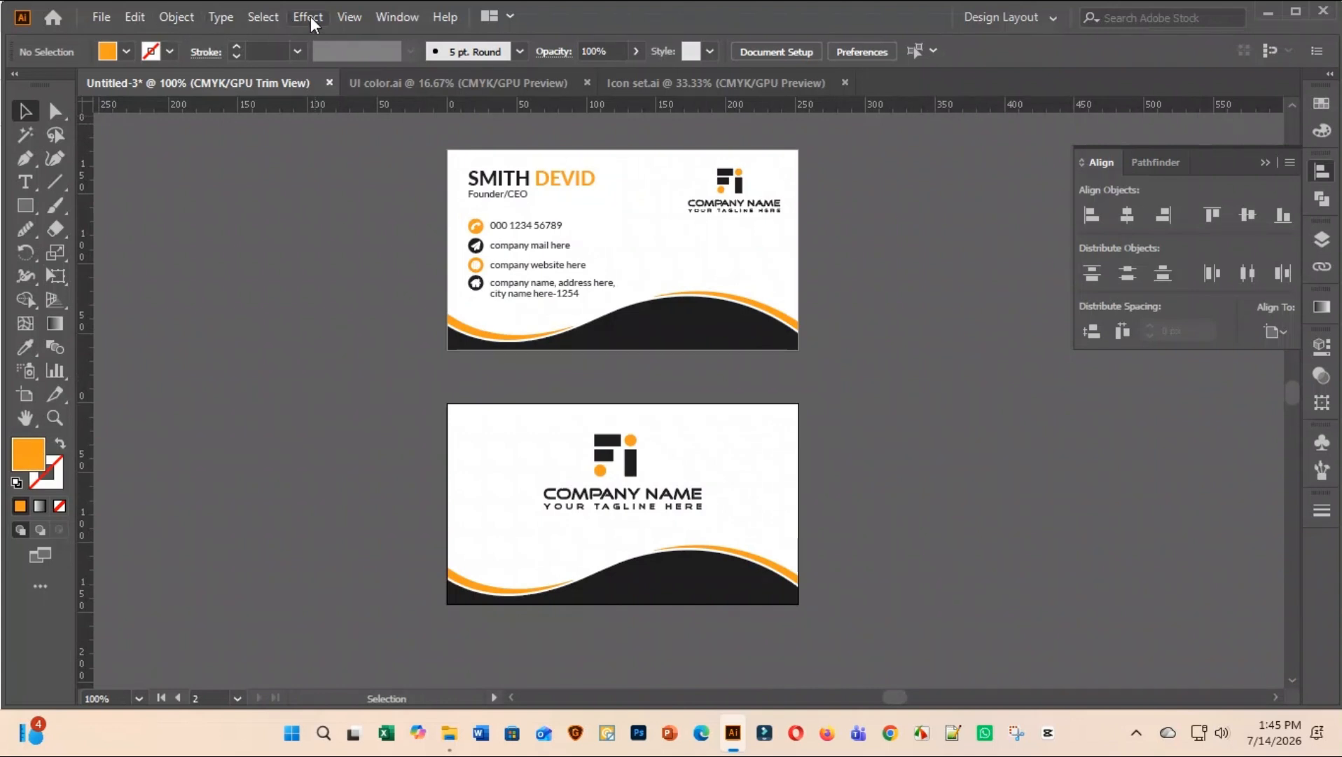
click(348, 16)
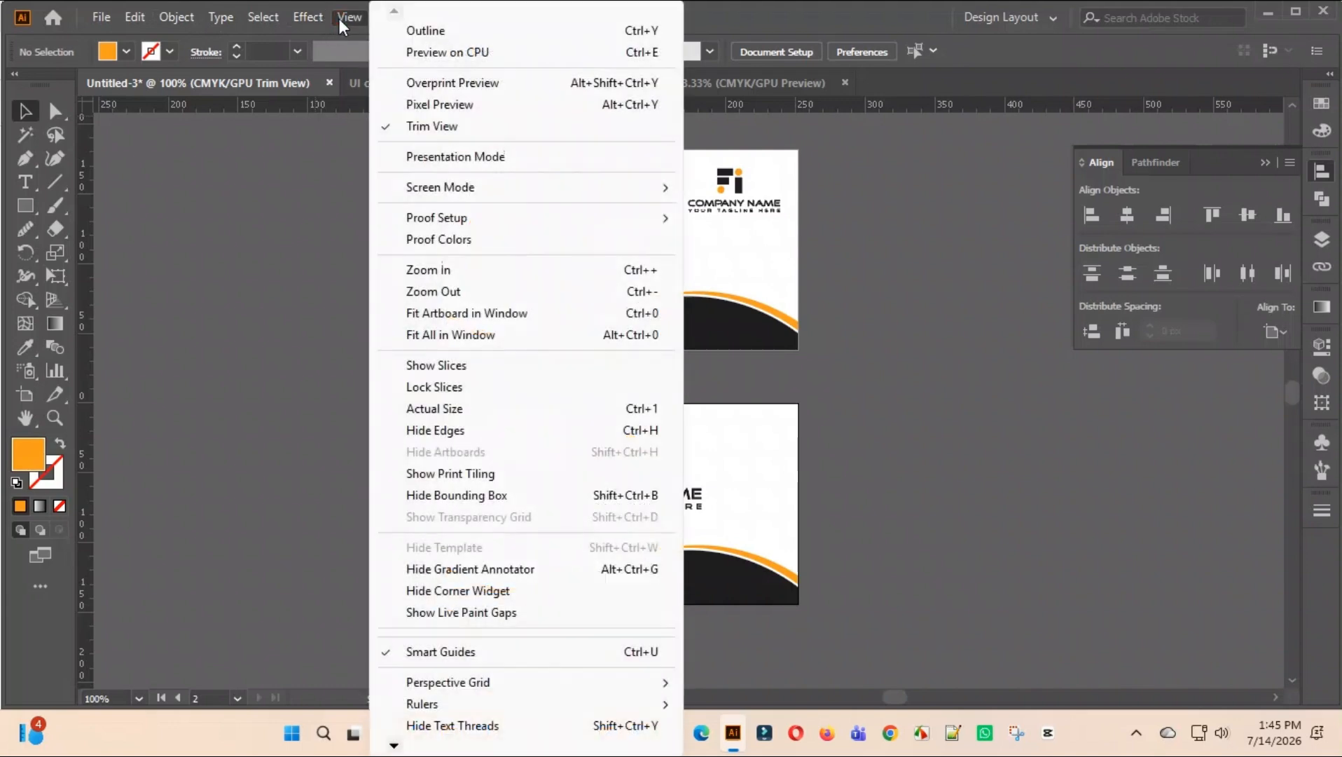
click(420, 126)
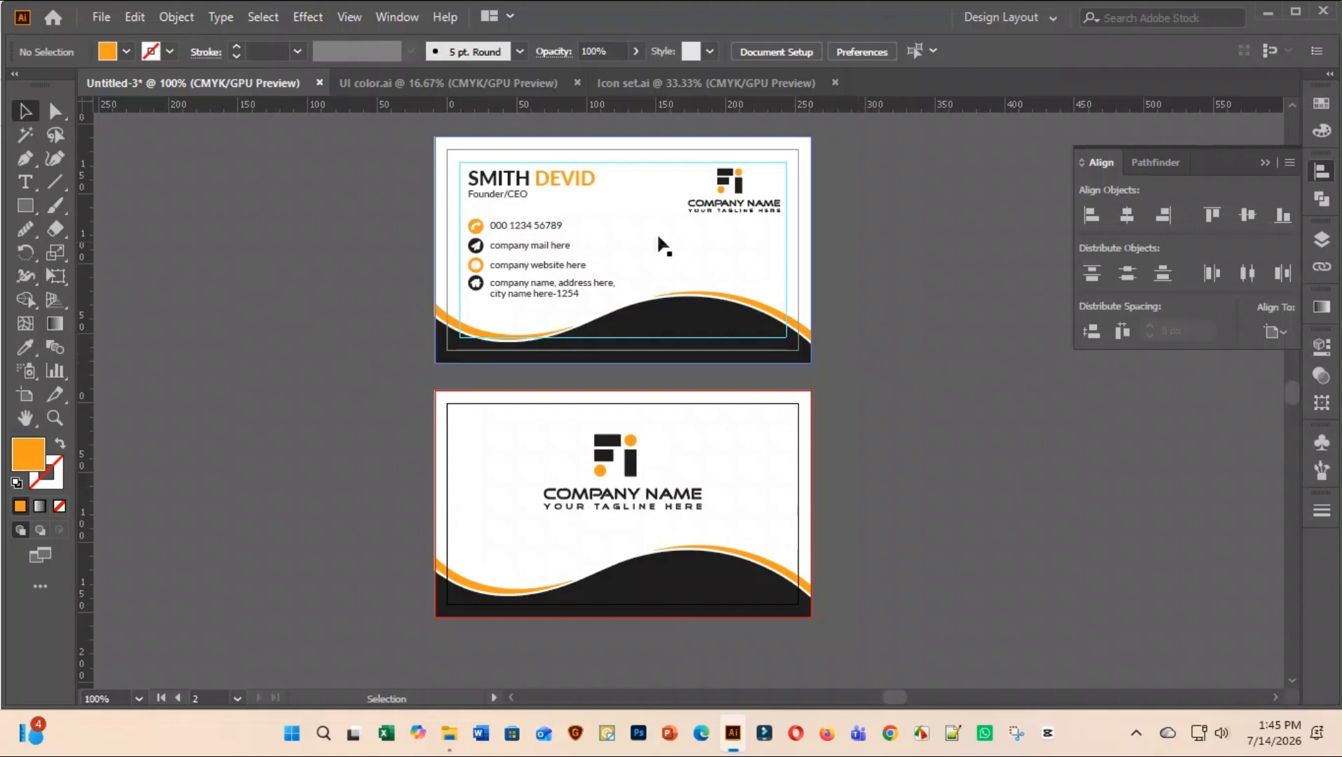
scroll(659, 240, up, 7)
scroll(263, 460, up, 2)
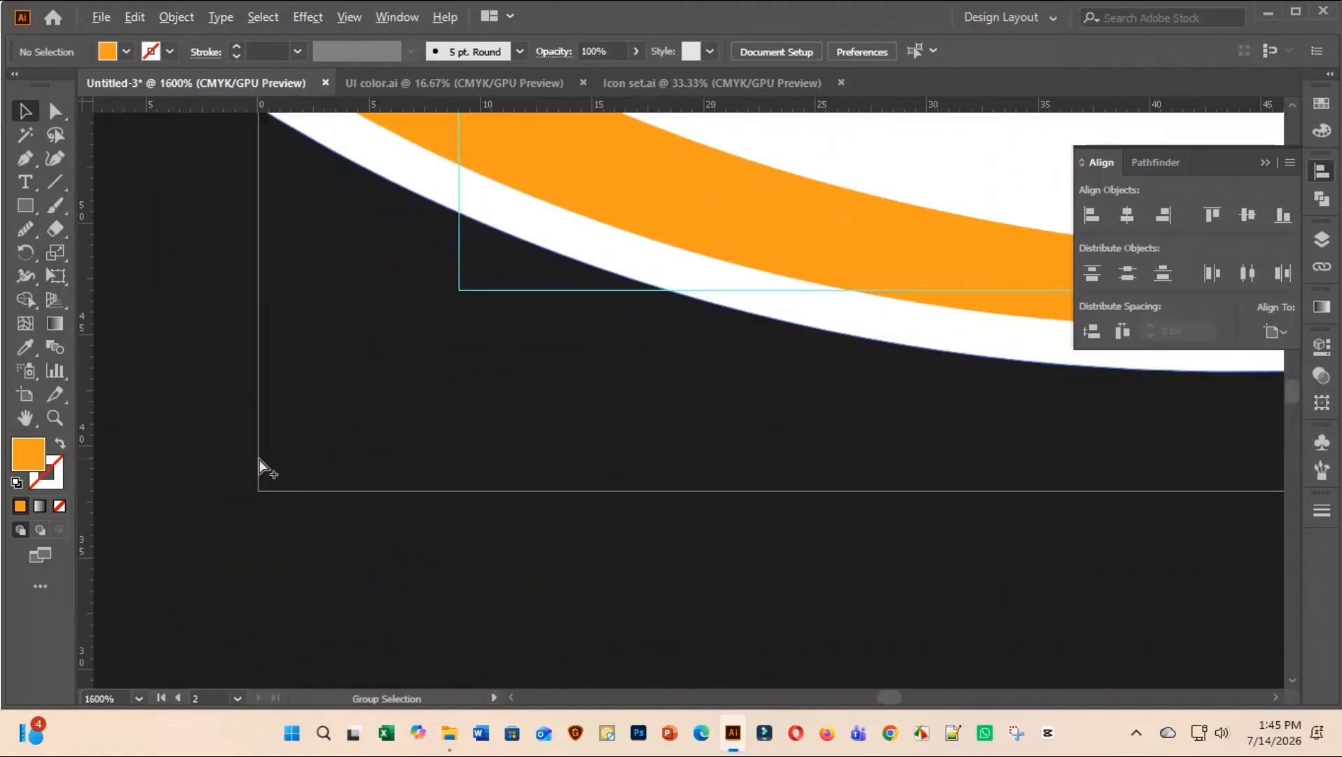
click(258, 454)
scroll(412, 451, down, 4)
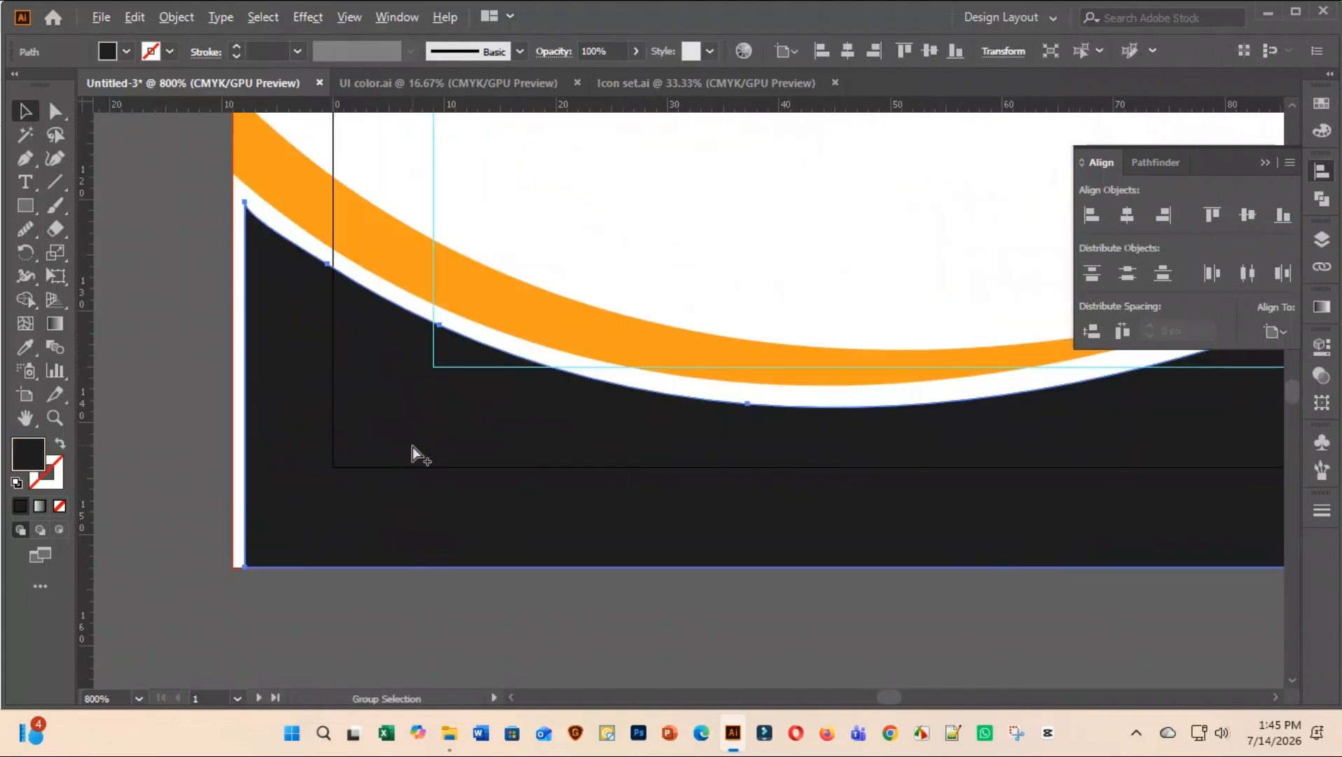
click(187, 430)
key(ctrl+z)
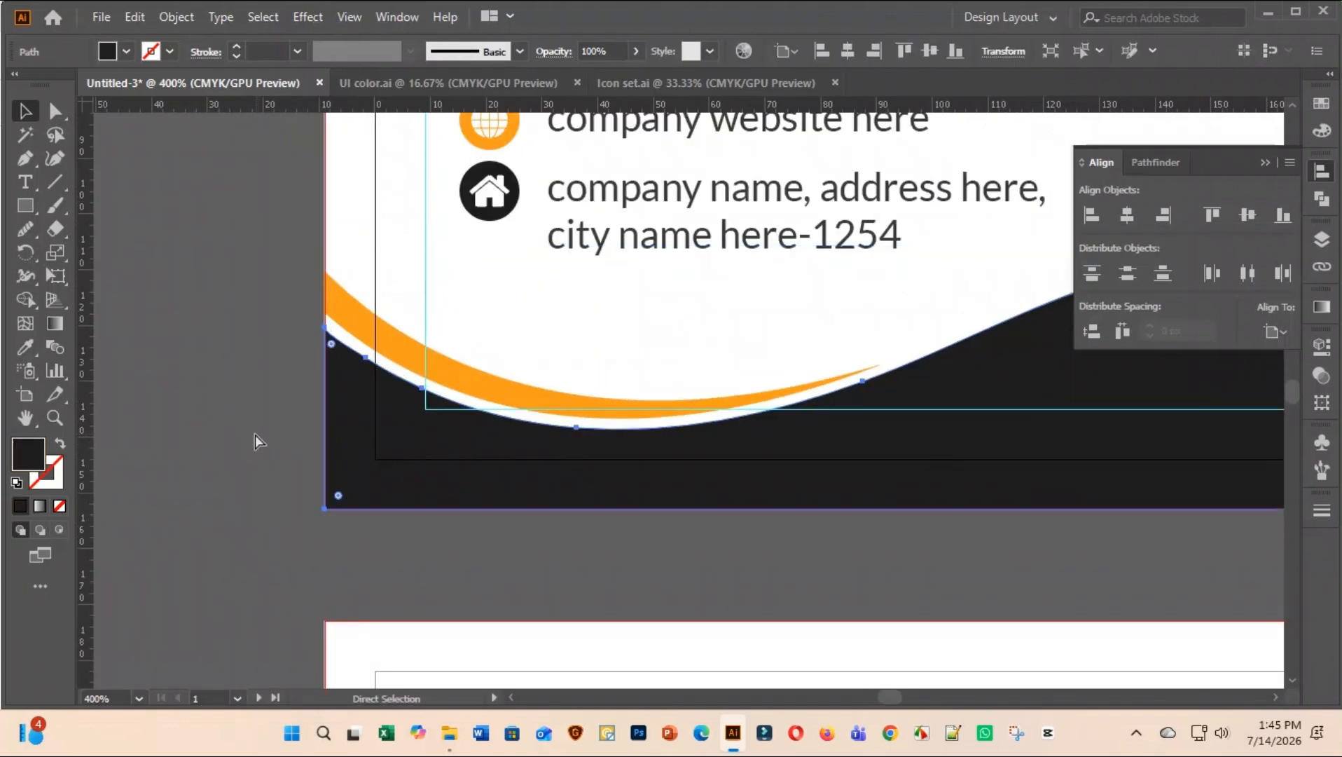
click(235, 430)
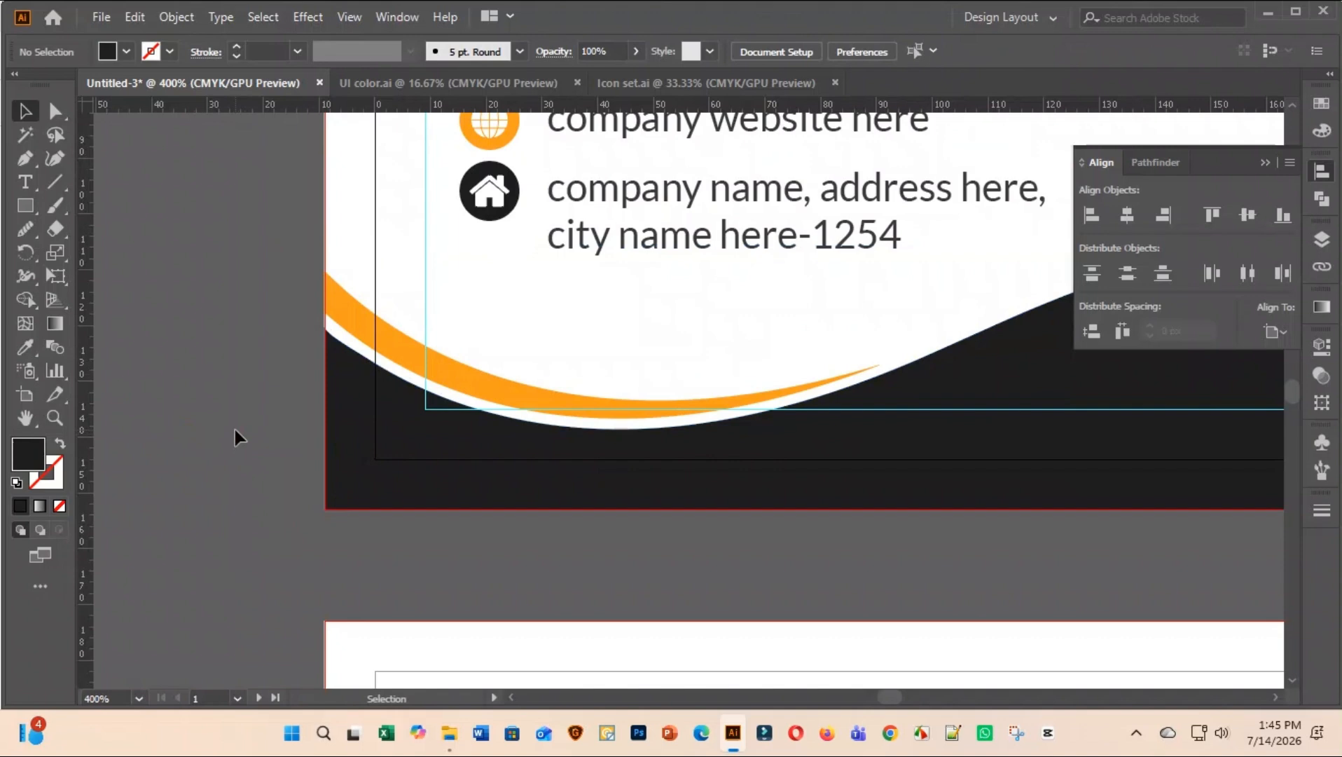
scroll(234, 430, down, 3)
drag(706, 303, 897, 278)
key(ctrl+z)
click(1028, 442)
scroll(921, 378, down, 2)
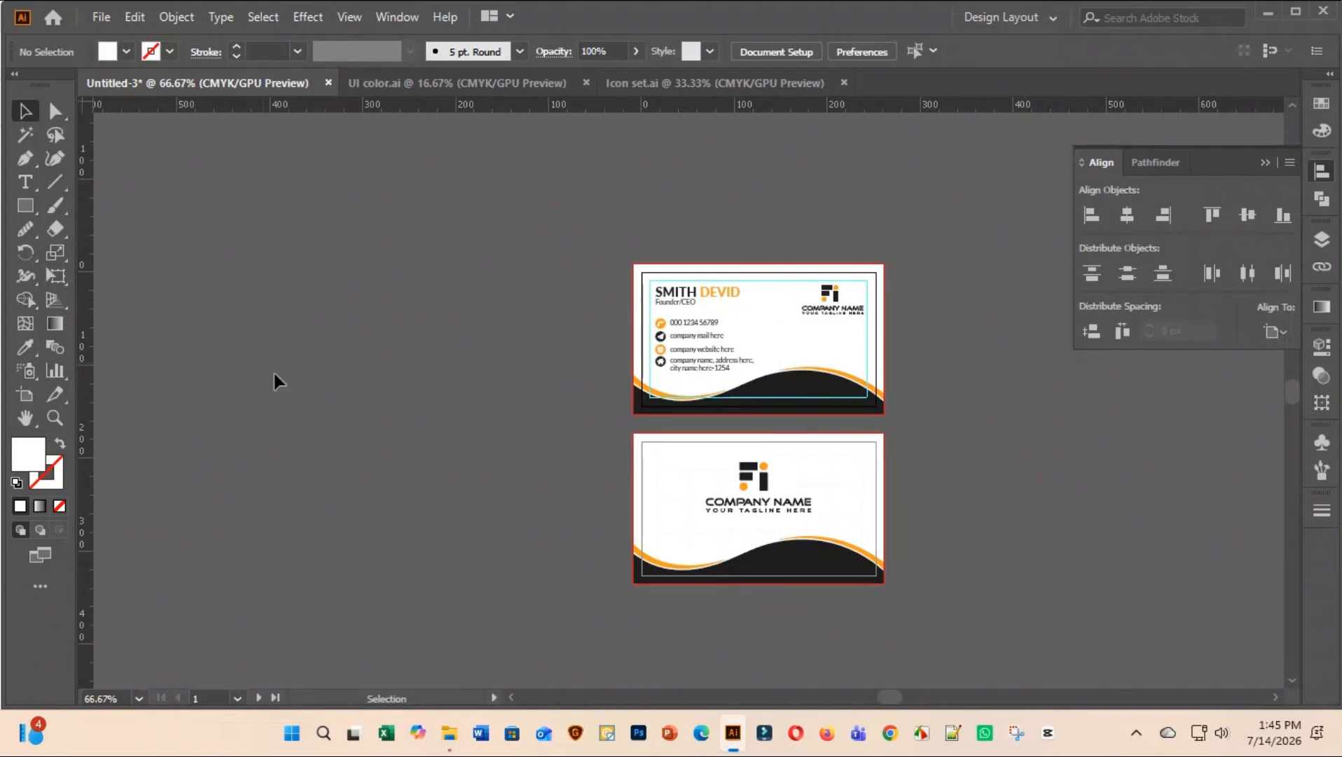
key(ctrl+a)
click(1214, 605)
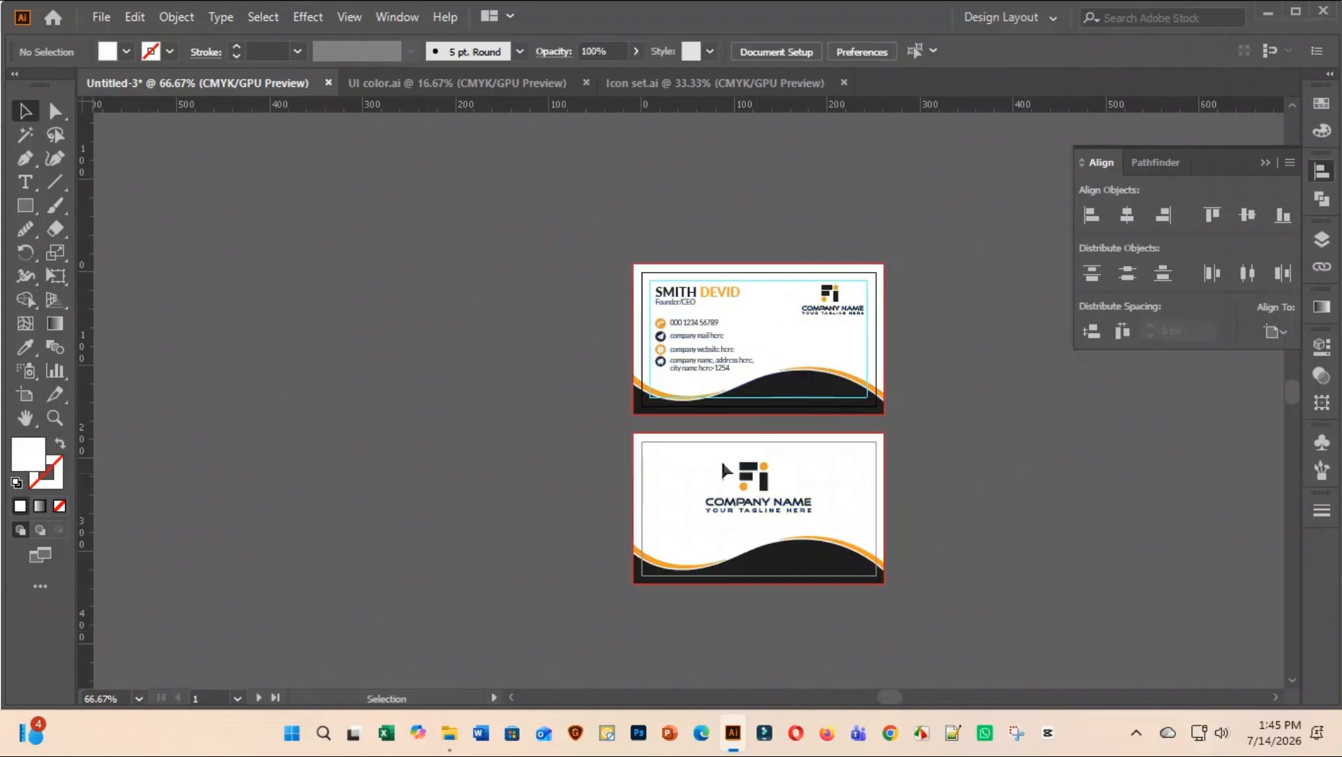